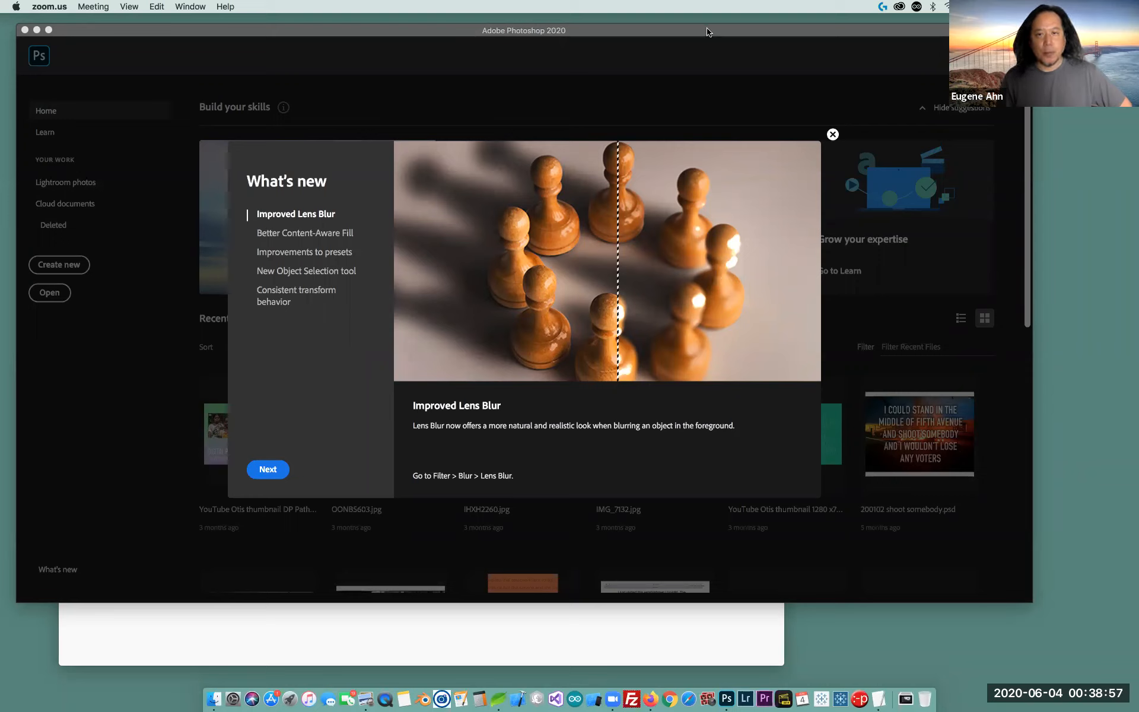
Bring Photoshop to the front and dismiss the What's new introduction to show the Home screen
{"action": "left_click", "coordinate": [833, 135]}
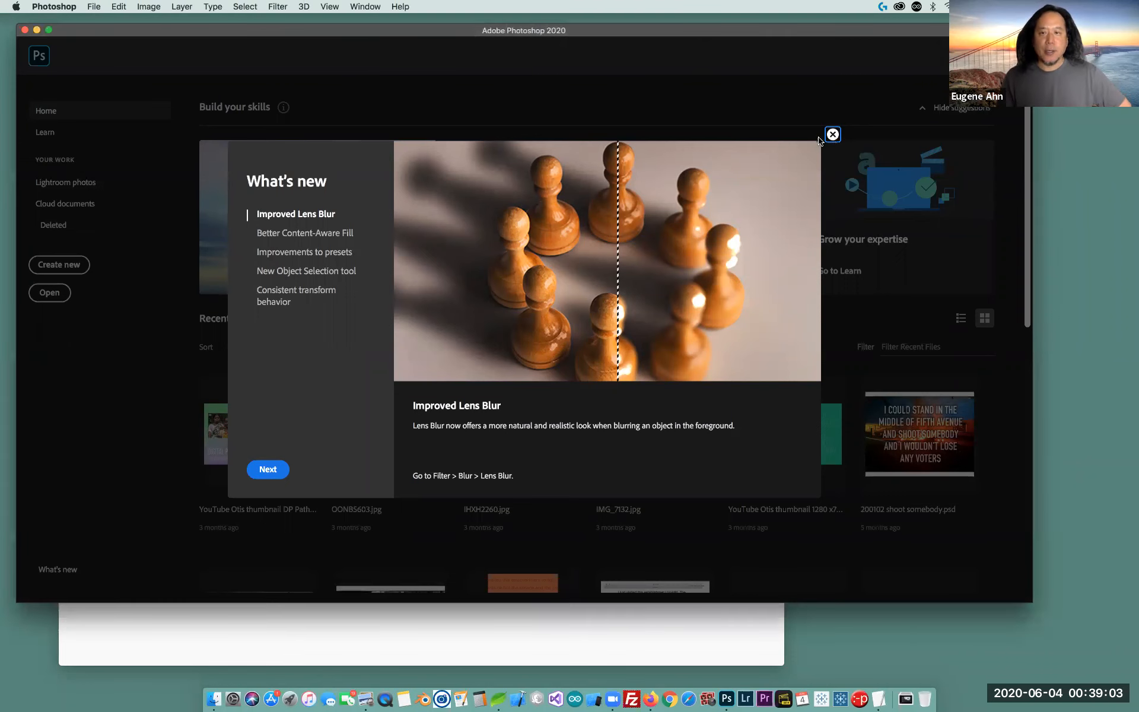
{"action": "left_click", "coordinate": [833, 135]}
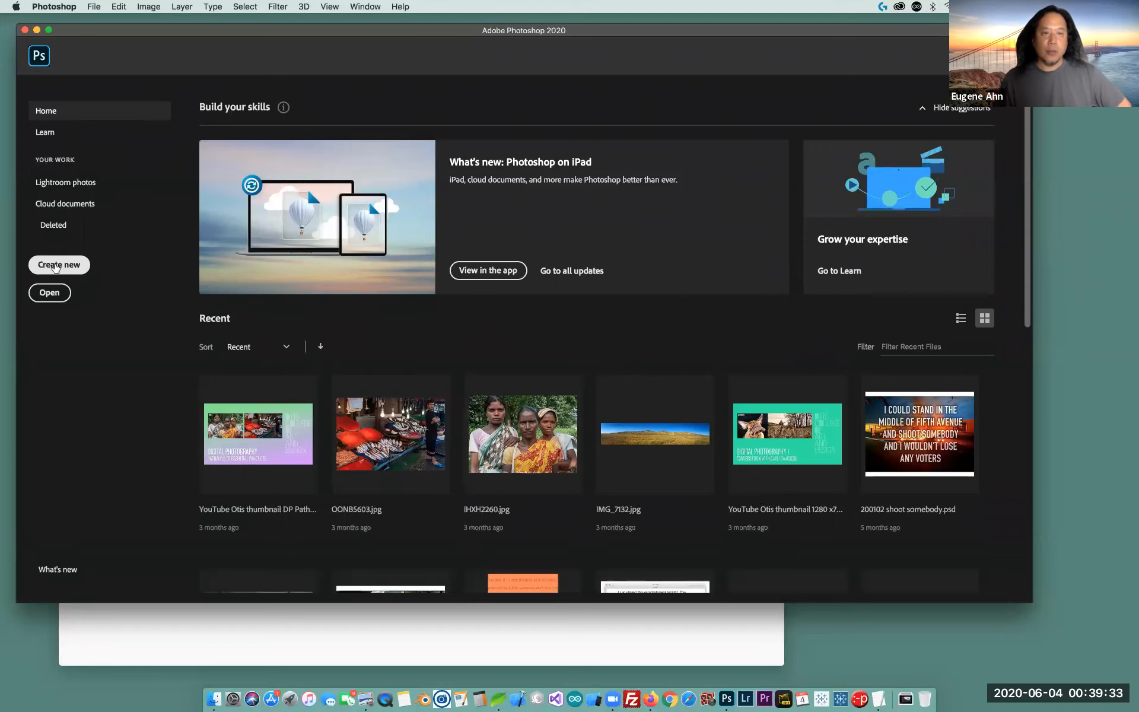
Create a new white-background document 3.5 in wide by 2 in high at 300 pixels/inch
{"action": "left_click", "coordinate": [54, 265]}
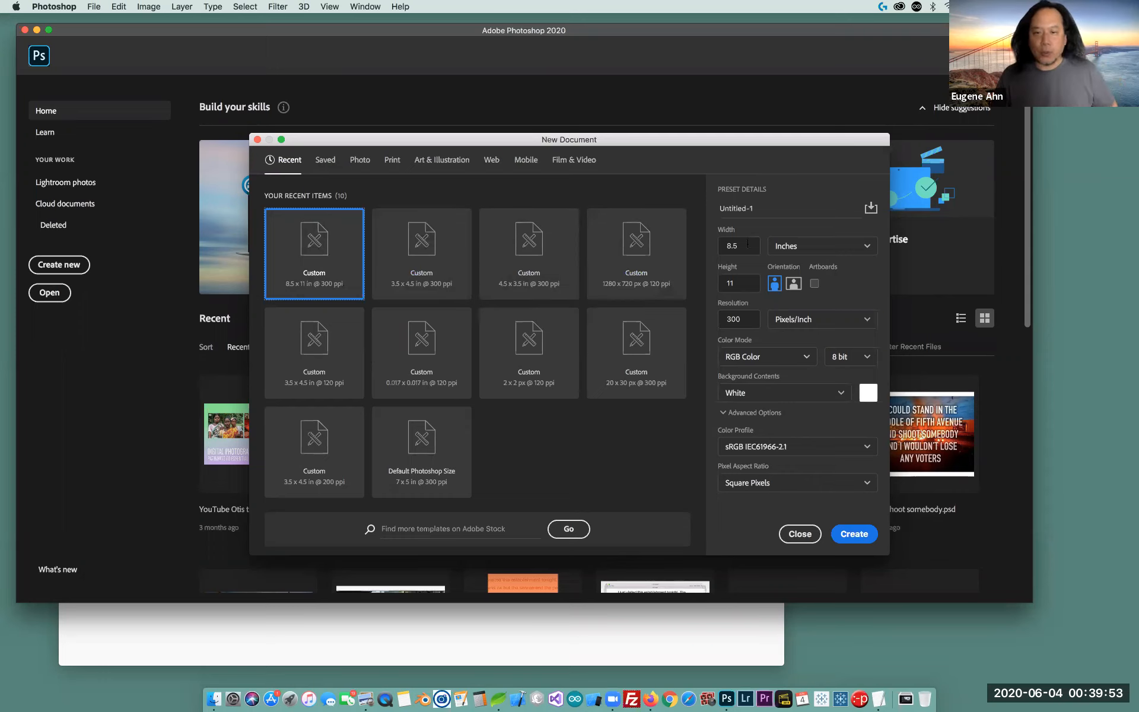
{"action": "key", "text": "Tab"}
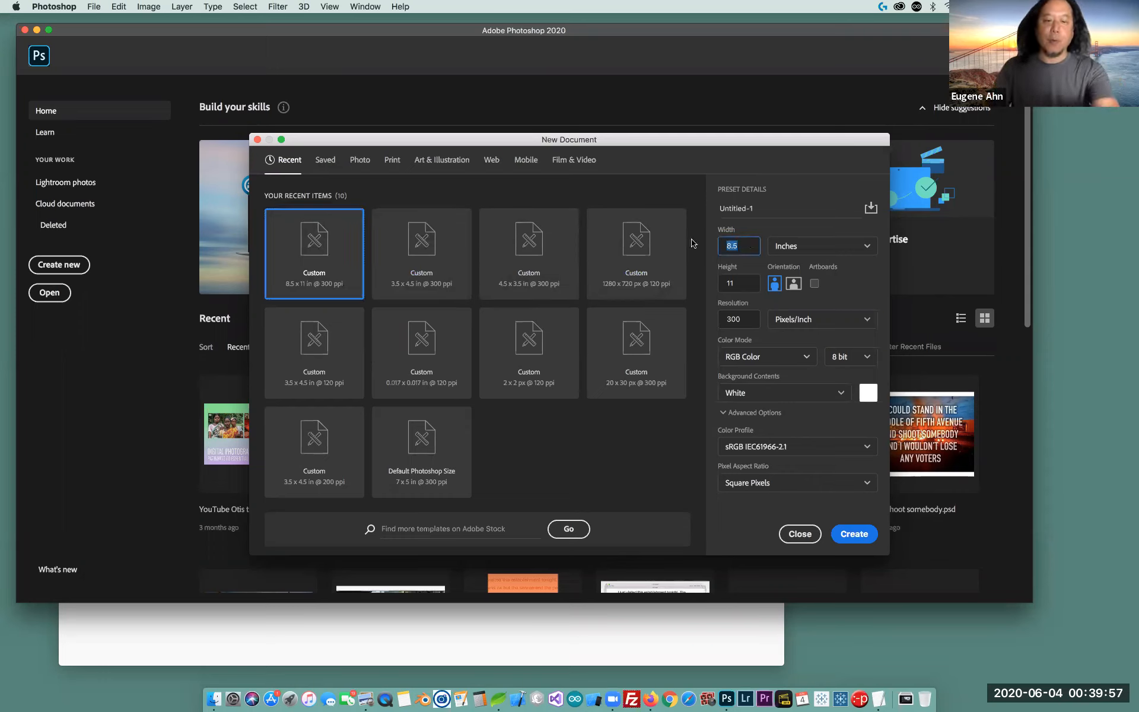
{"action": "type", "text": "25"}
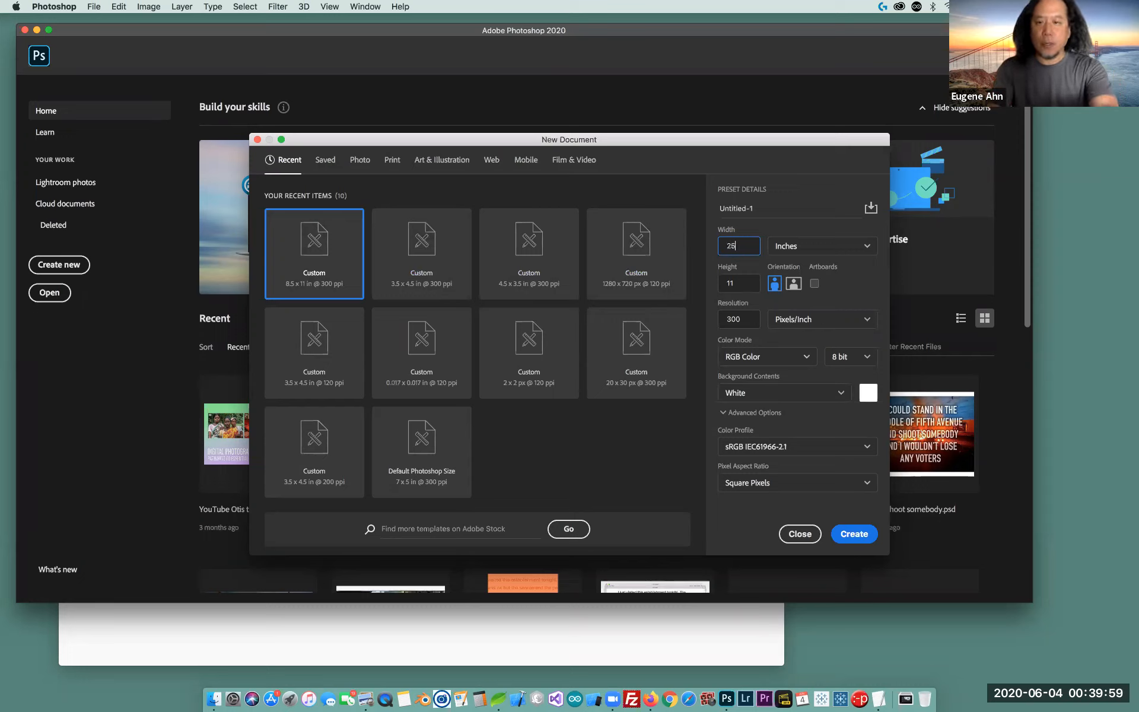
{"action": "type", "text": "3."}
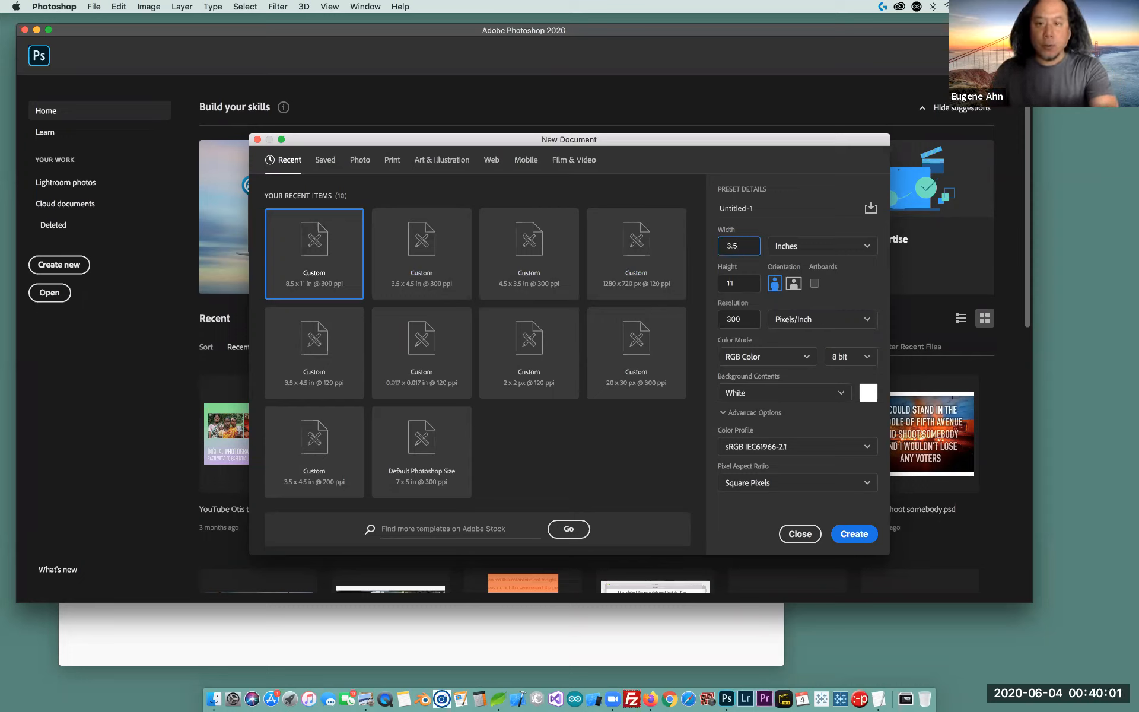
{"action": "key", "text": "Tab"}
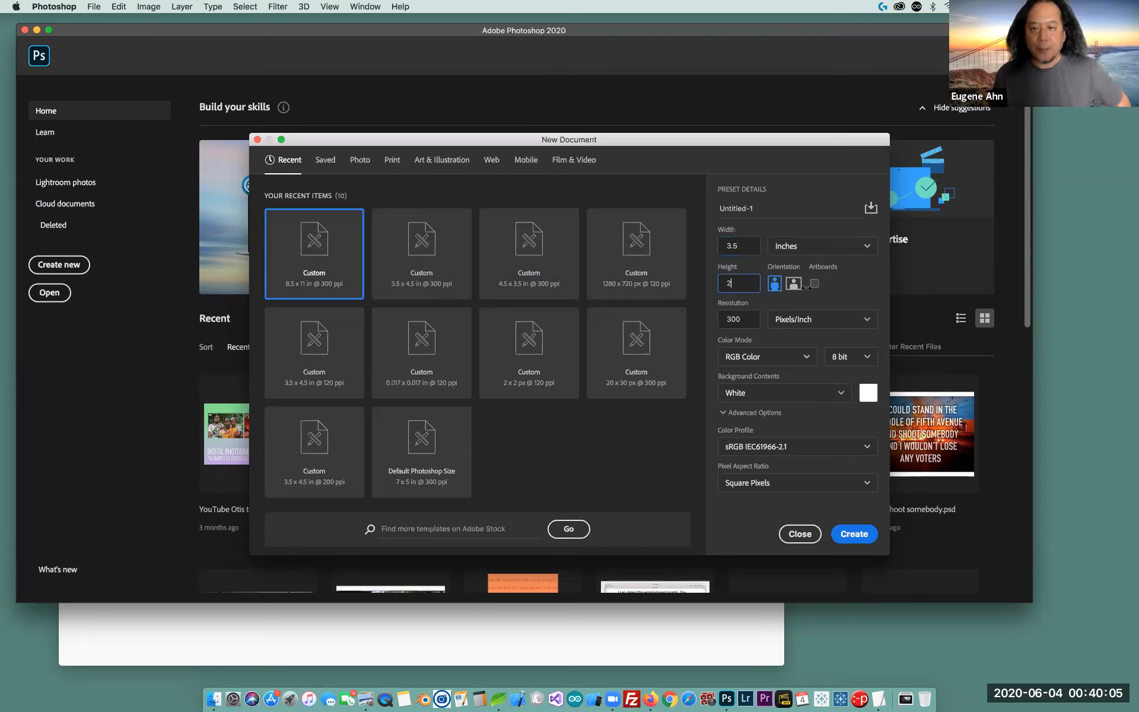
{"action": "left_click", "coordinate": [746, 319]}
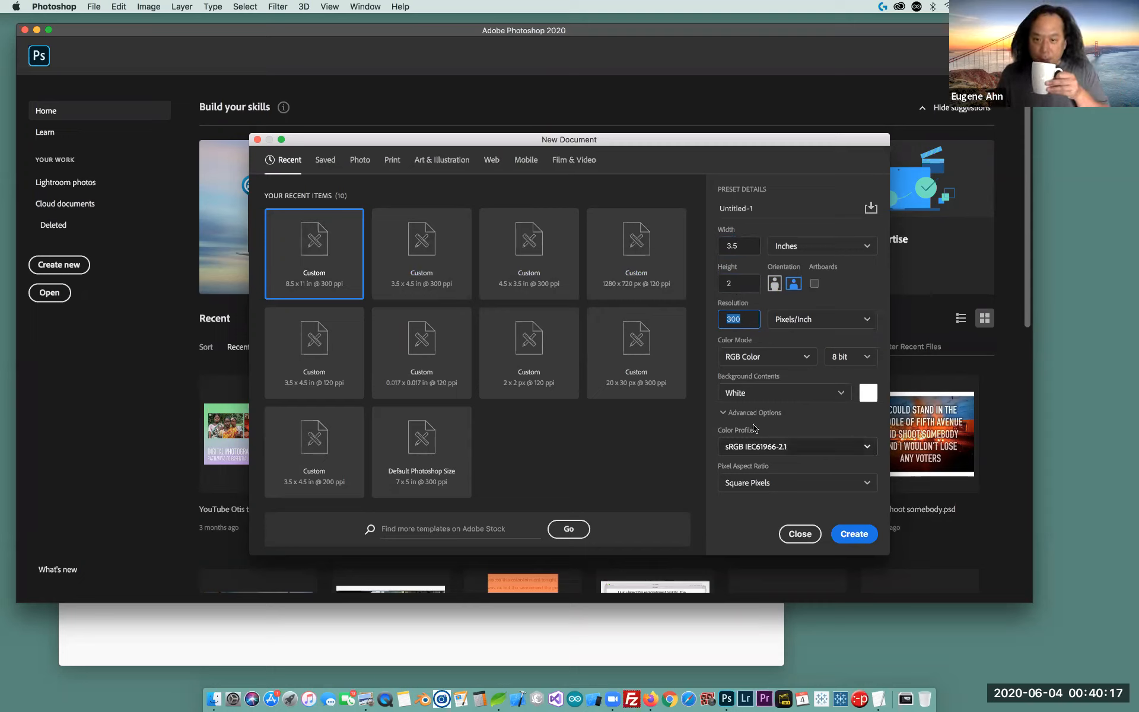
{"action": "left_click", "coordinate": [856, 536]}
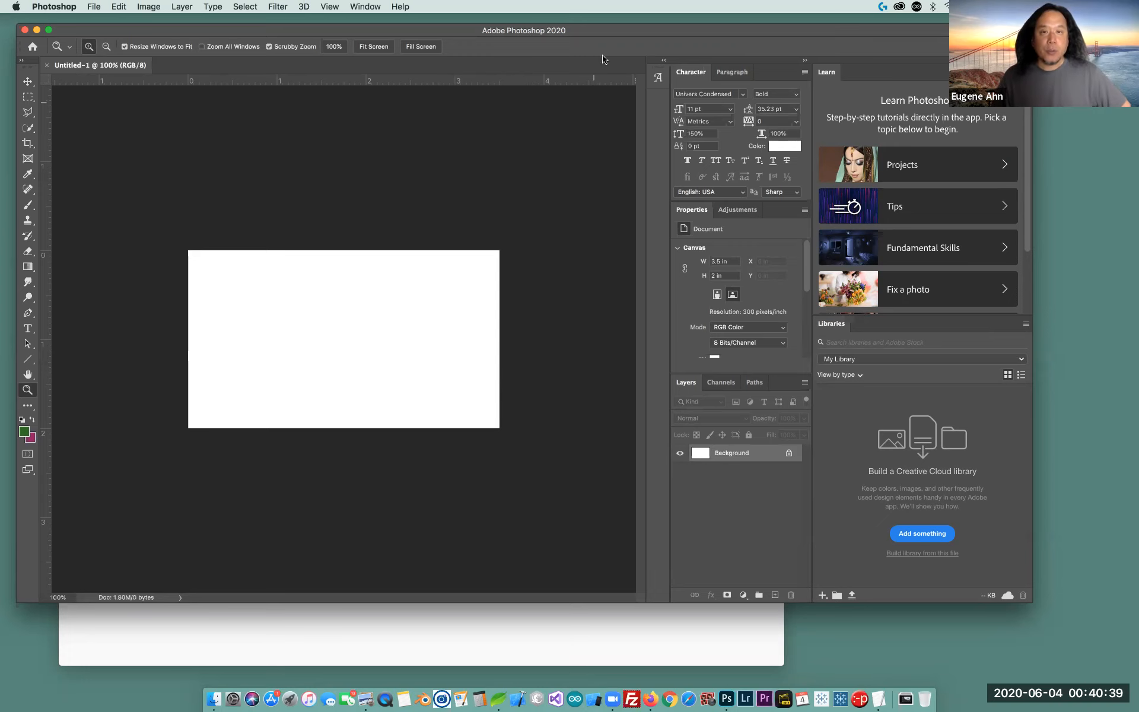
{"action": "left_click_drag", "start_coordinate": [278, 36], "coordinate": [303, 74]}
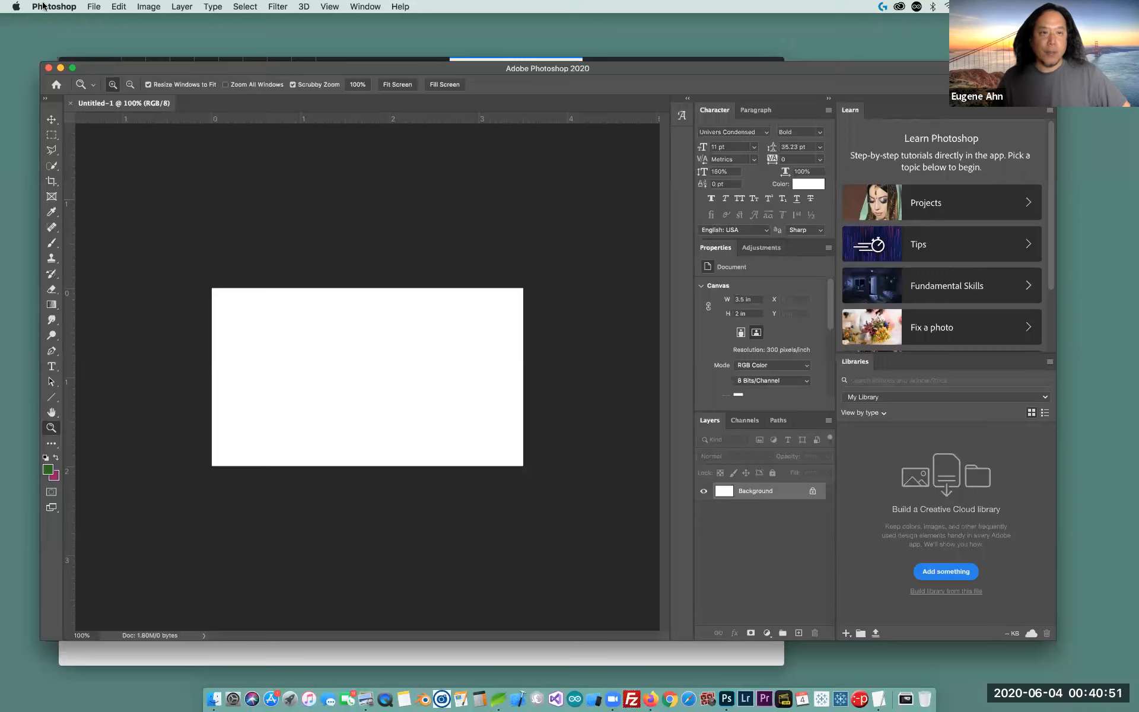
{"action": "left_click", "coordinate": [93, 7]}
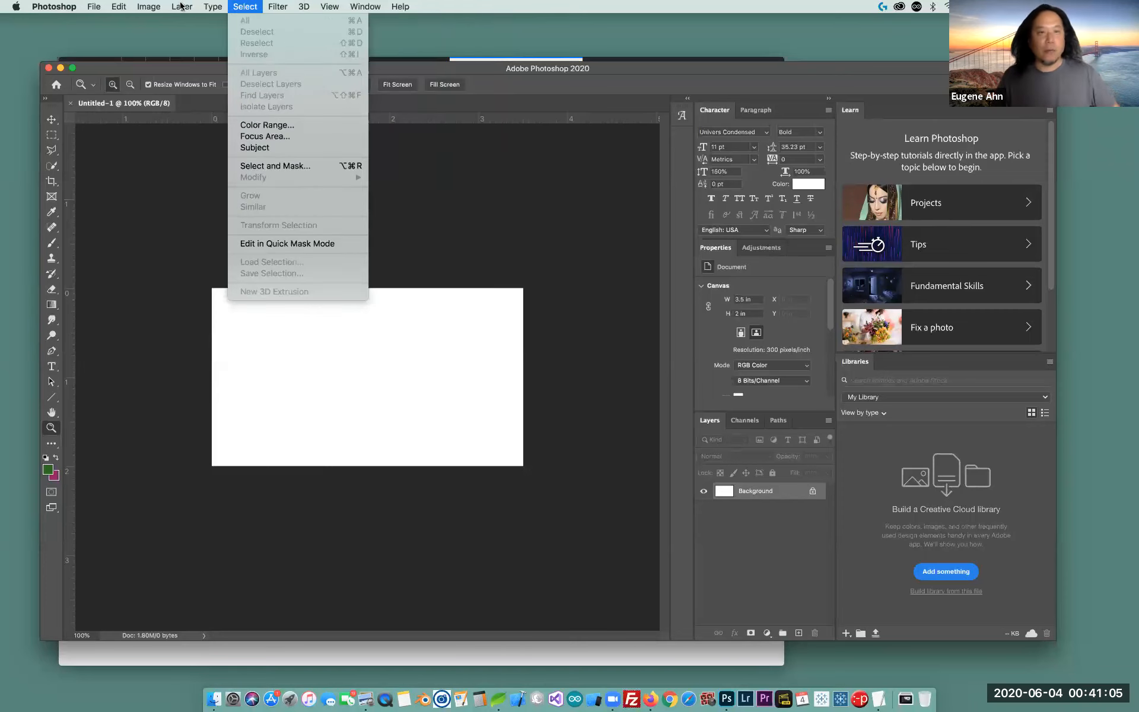
{"action": "left_click", "coordinate": [495, 5]}
{"action": "mouse_move", "coordinate": [574, 69]}
{"action": "left_mouse_down"}
{"action": "mouse_move", "coordinate": [586, 73]}
{"action": "mouse_move", "coordinate": [565, 74]}
{"action": "left_mouse_up"}
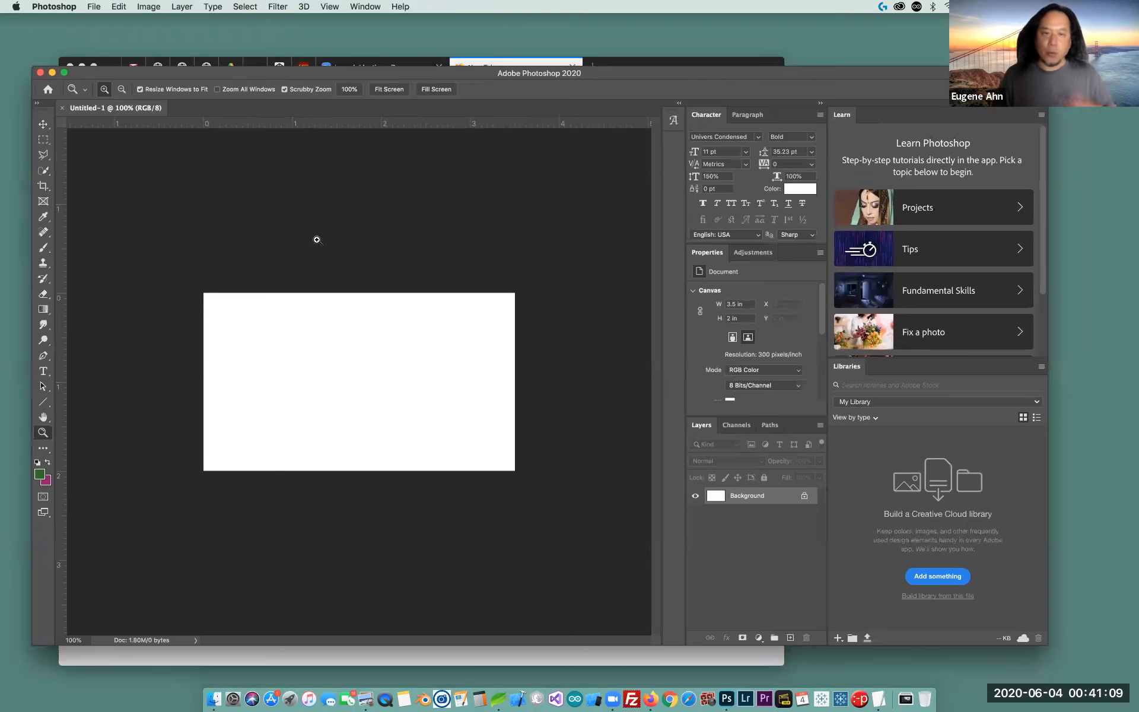
{"action": "left_click", "coordinate": [93, 6]}
{"action": "left_click", "coordinate": [467, 7]}
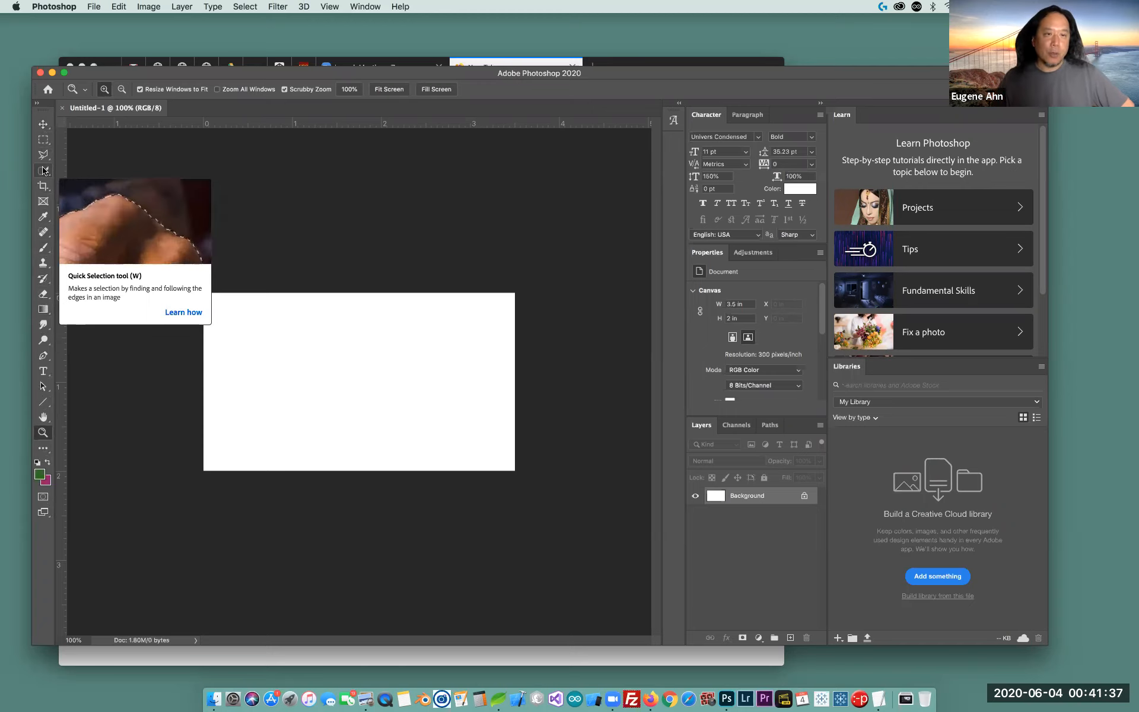
{"action": "left_click", "coordinate": [43, 187]}
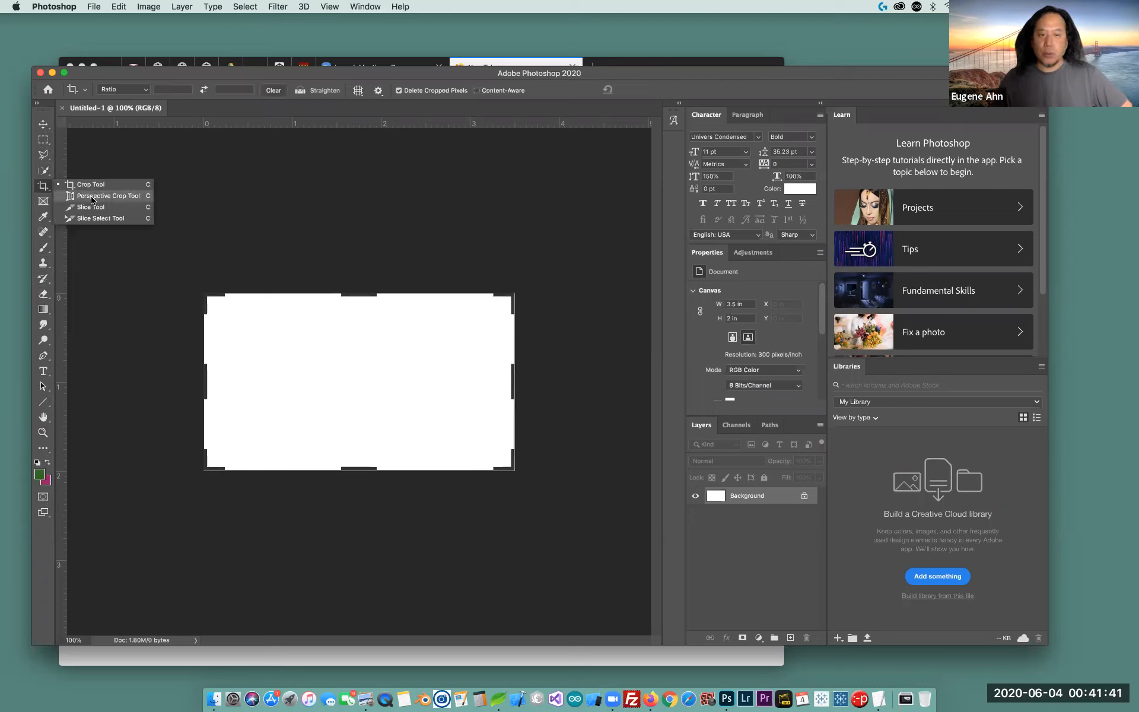
{"action": "left_click", "coordinate": [86, 185]}
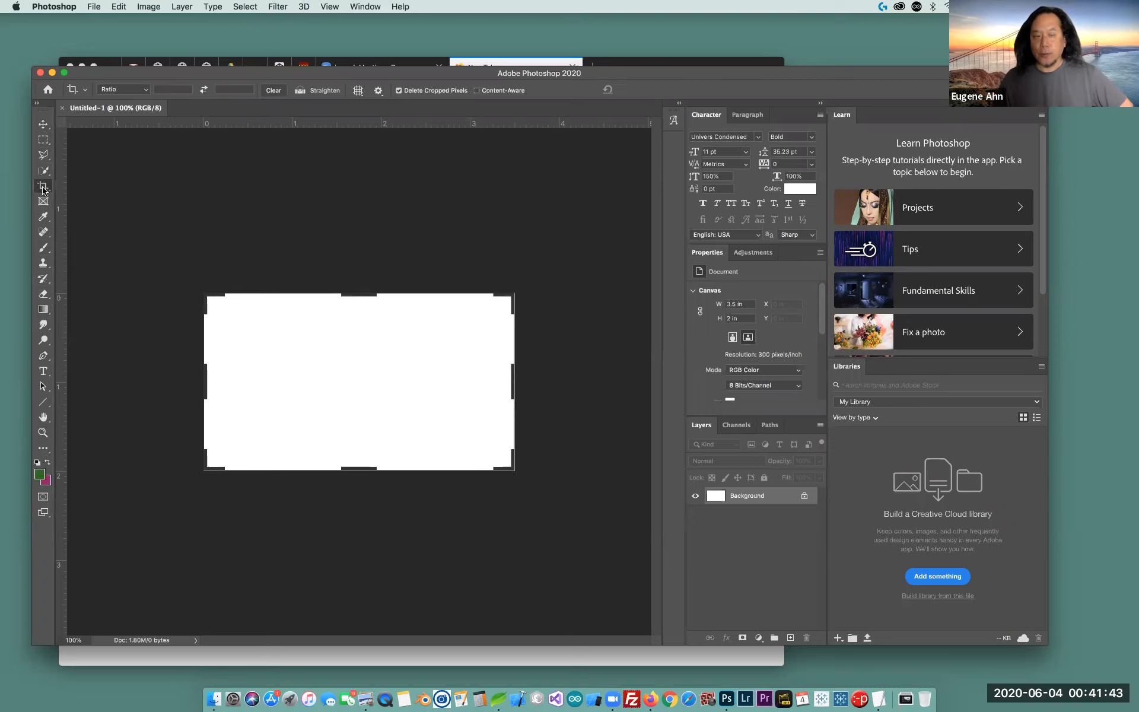
{"action": "left_click", "coordinate": [43, 232]}
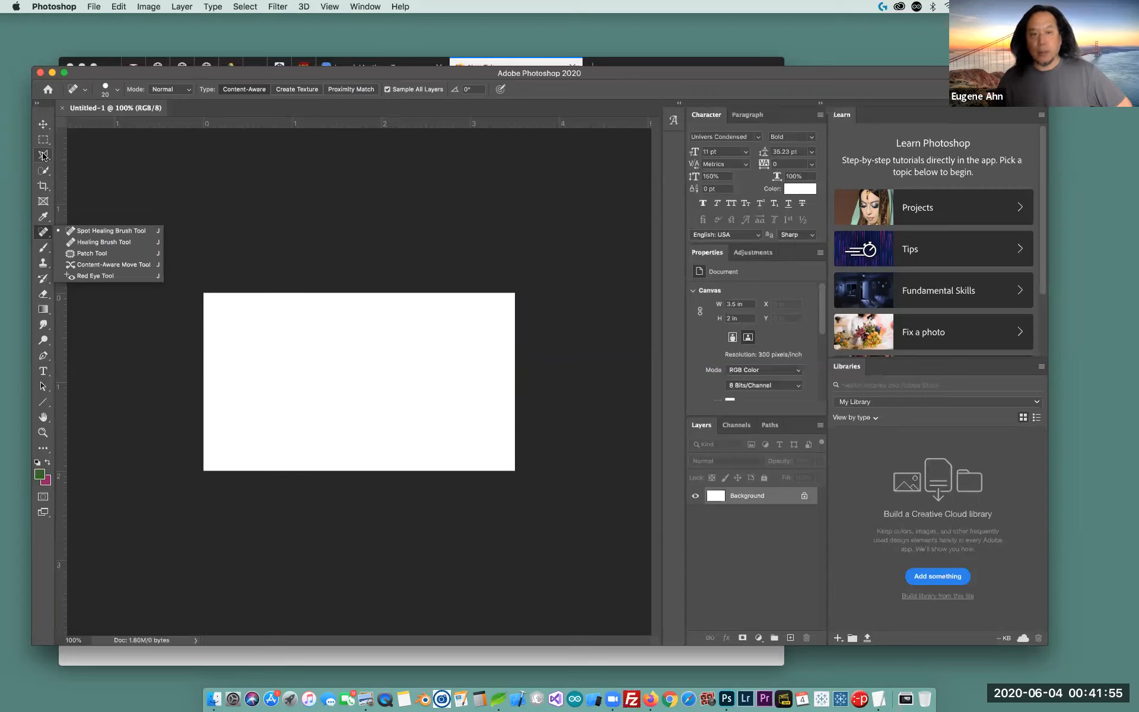
{"action": "left_click", "coordinate": [115, 165]}
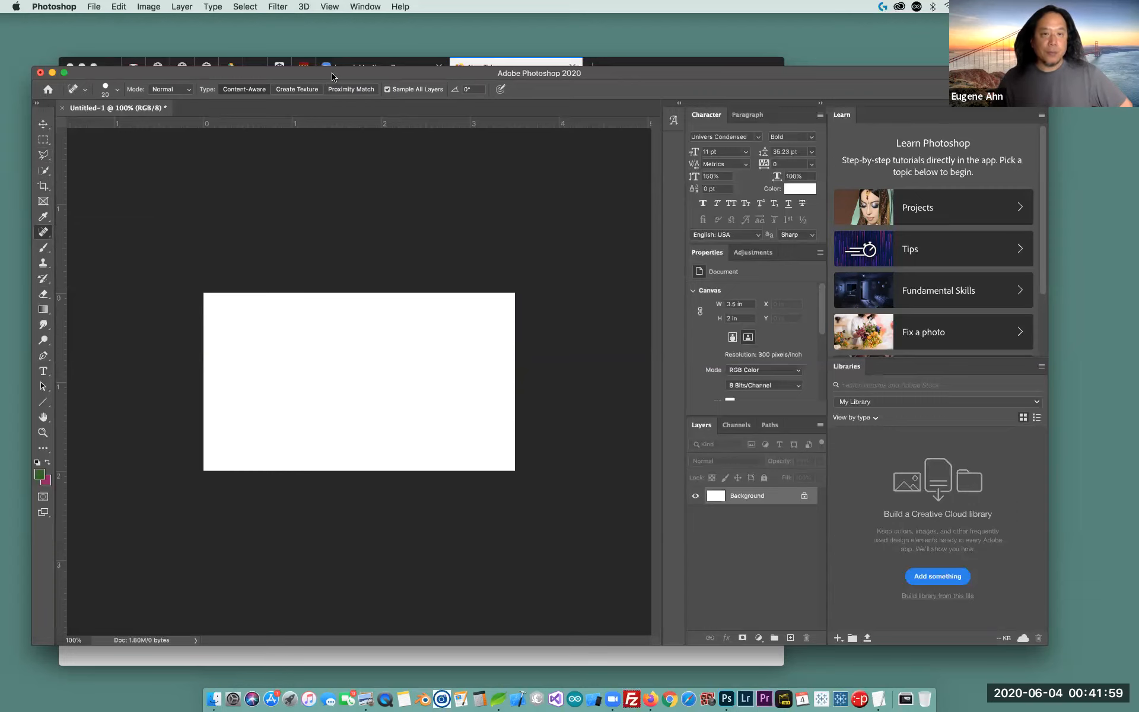
{"action": "left_click_drag", "start_coordinate": [332, 76], "coordinate": [328, 74]}
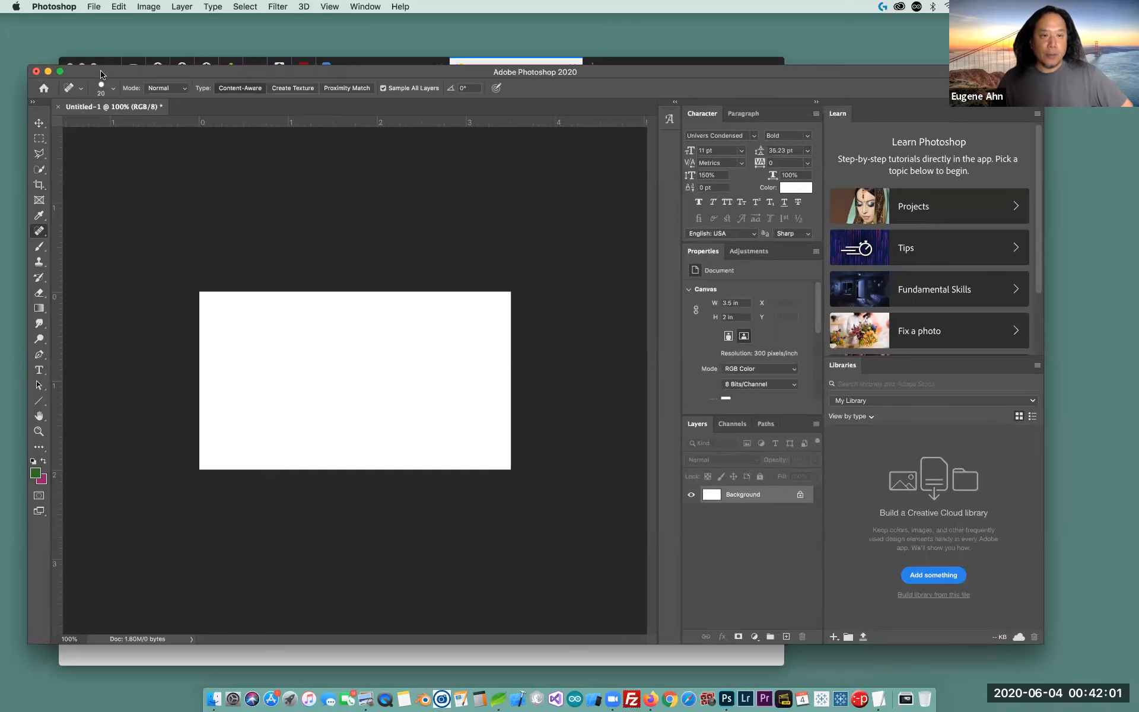
{"action": "left_click_drag", "start_coordinate": [100, 73], "coordinate": [101, 84]}
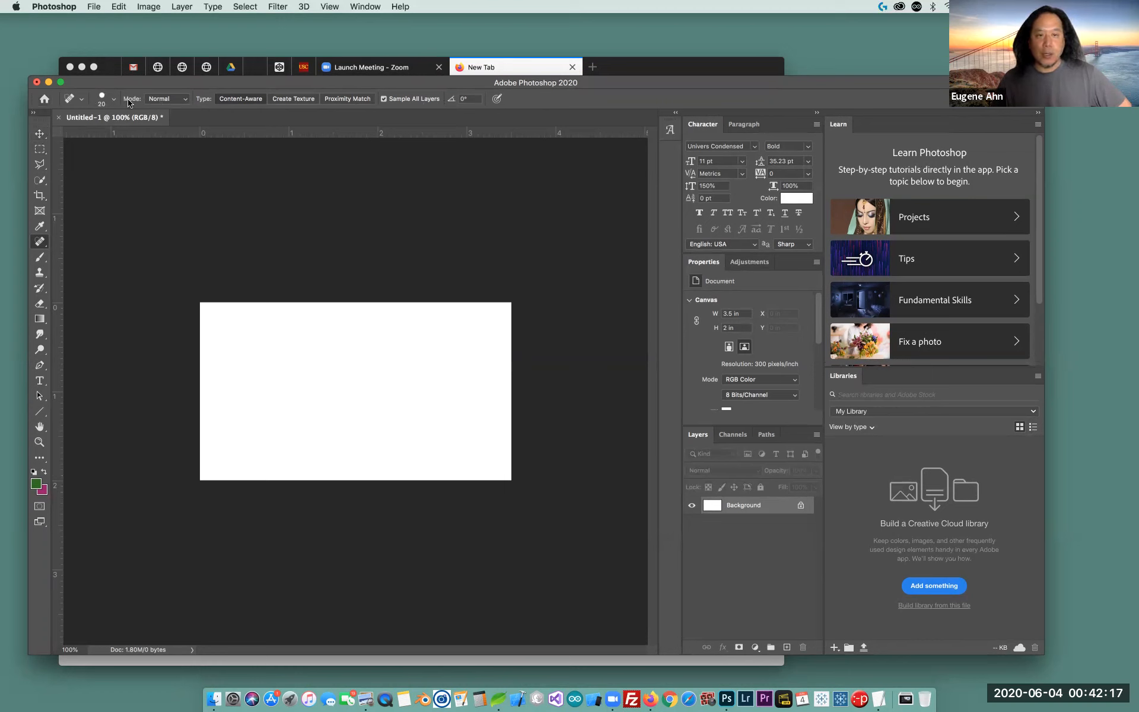
{"action": "left_click", "coordinate": [40, 137]}
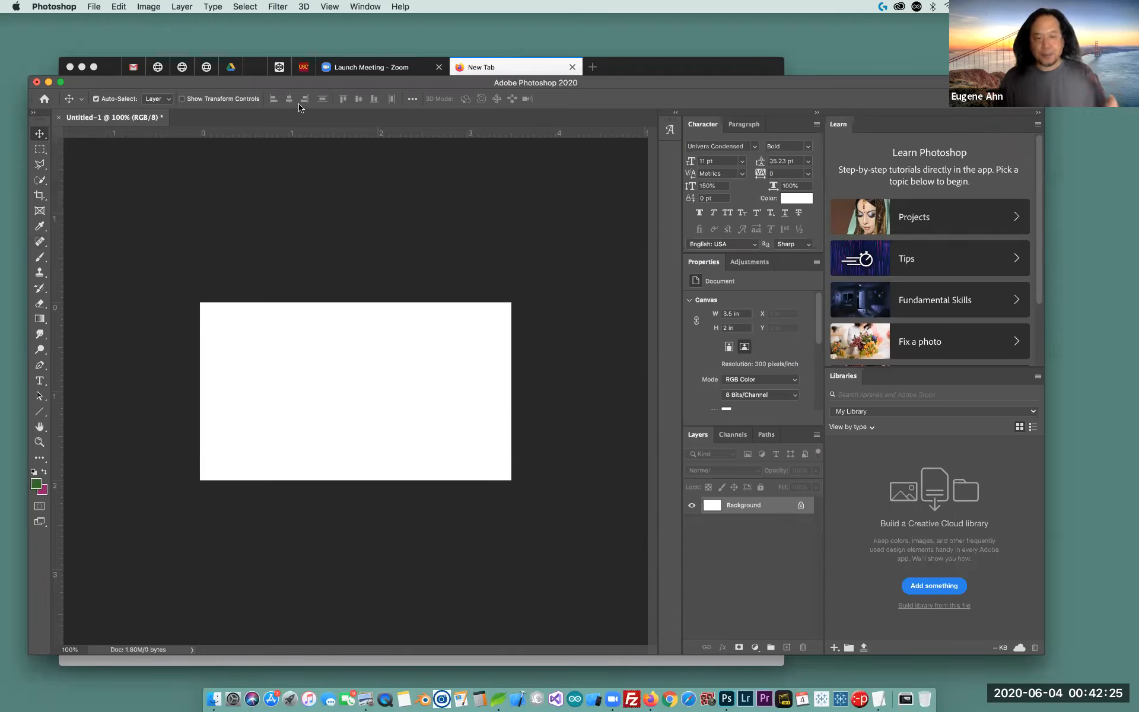
{"action": "left_click", "coordinate": [39, 150]}
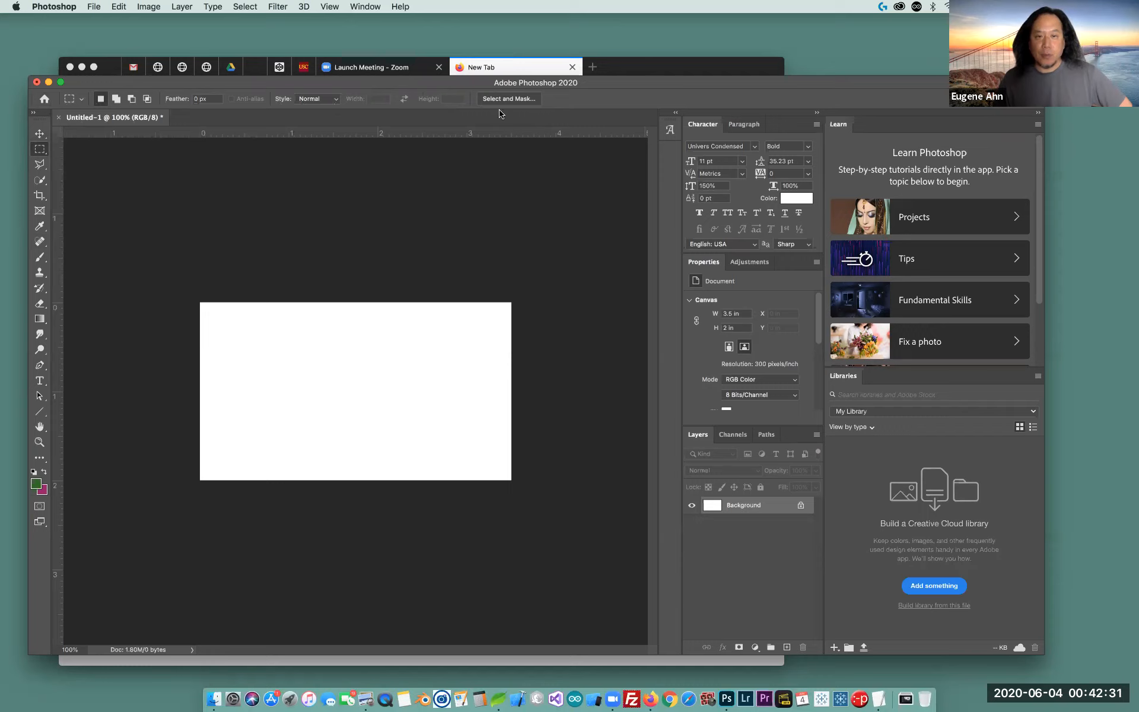
{"action": "left_click", "coordinate": [40, 320]}
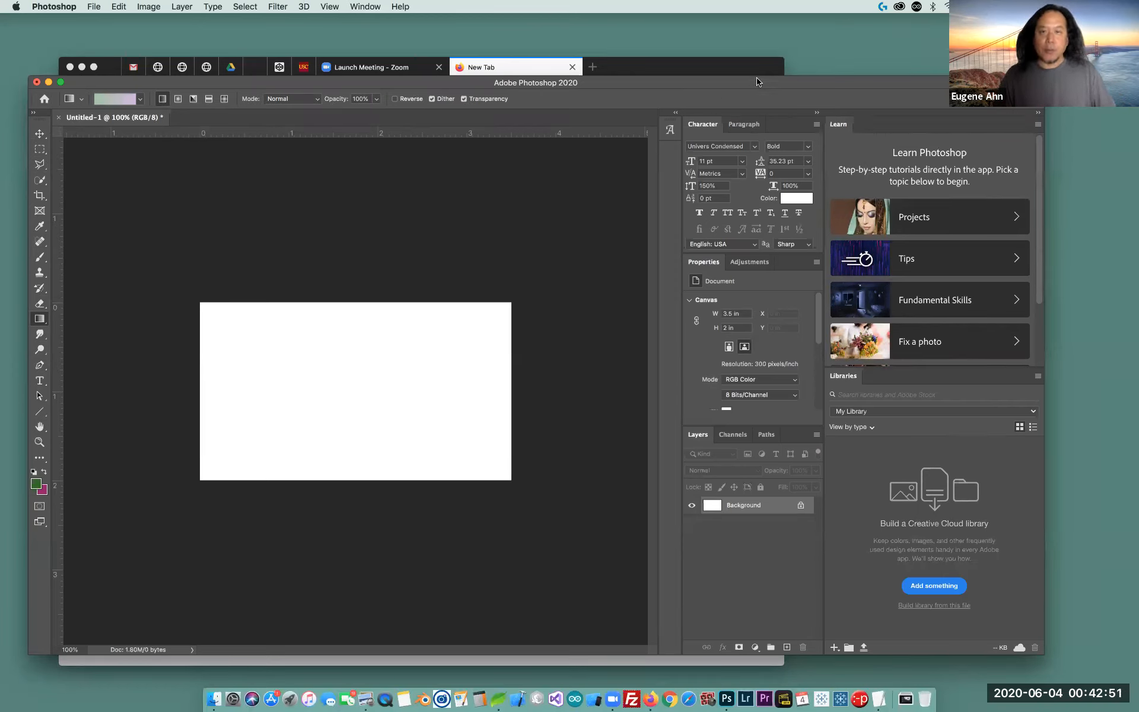
{"action": "left_click_drag", "start_coordinate": [757, 84], "coordinate": [765, 89]}
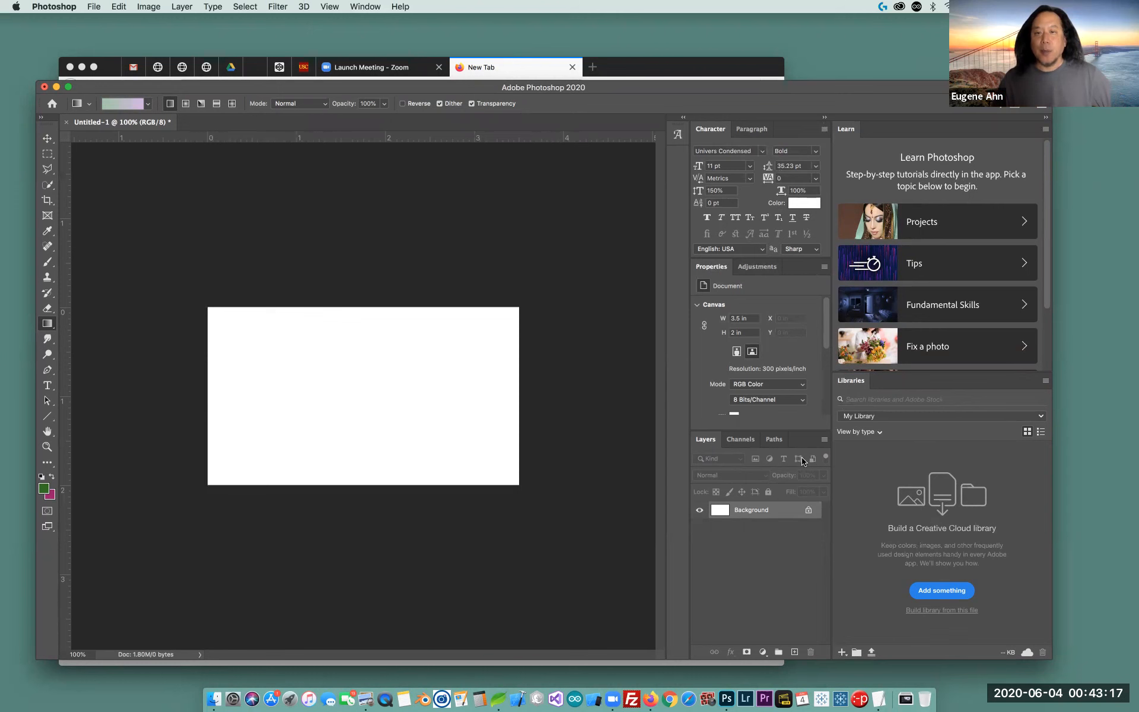
Show the Color panel from the Window menu and shift the Photoshop window left
{"action": "left_click", "coordinate": [365, 8]}
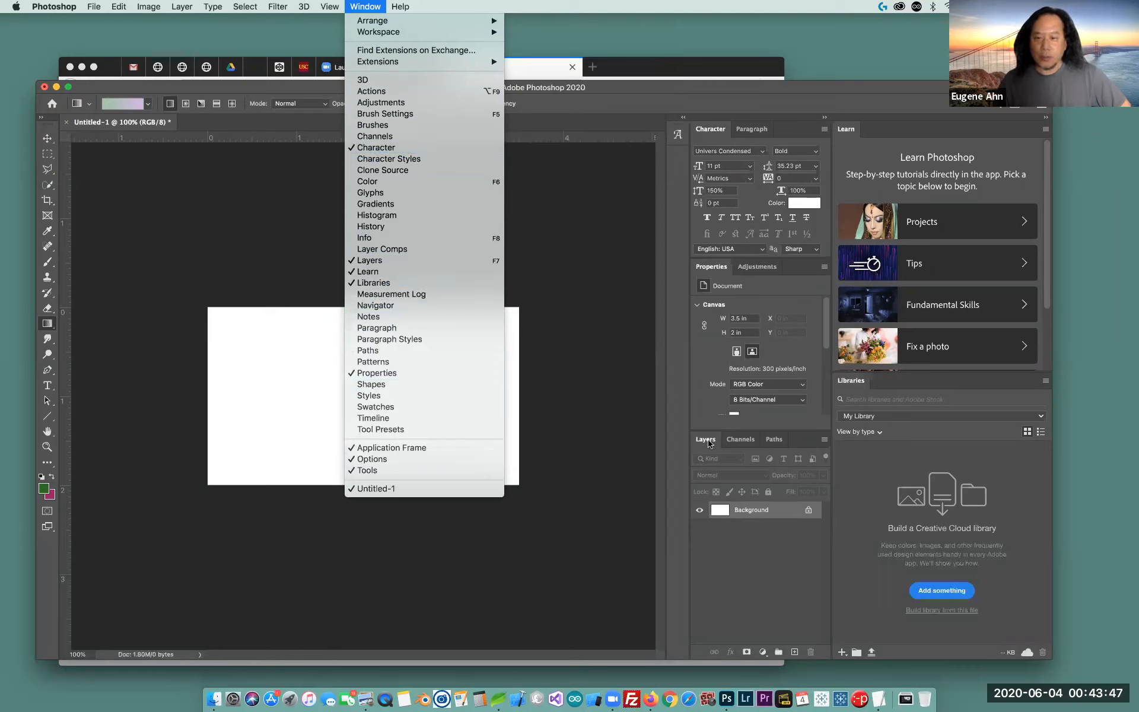
{"action": "left_click", "coordinate": [370, 182]}
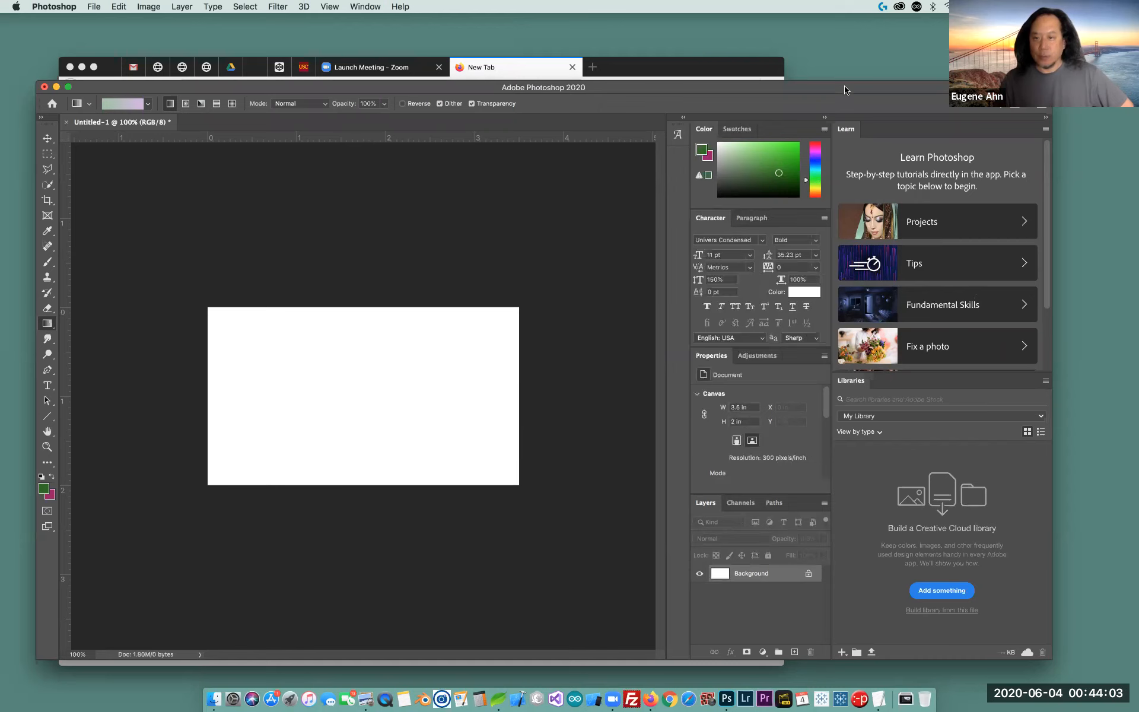
{"action": "left_click_drag", "start_coordinate": [845, 89], "coordinate": [813, 100]}
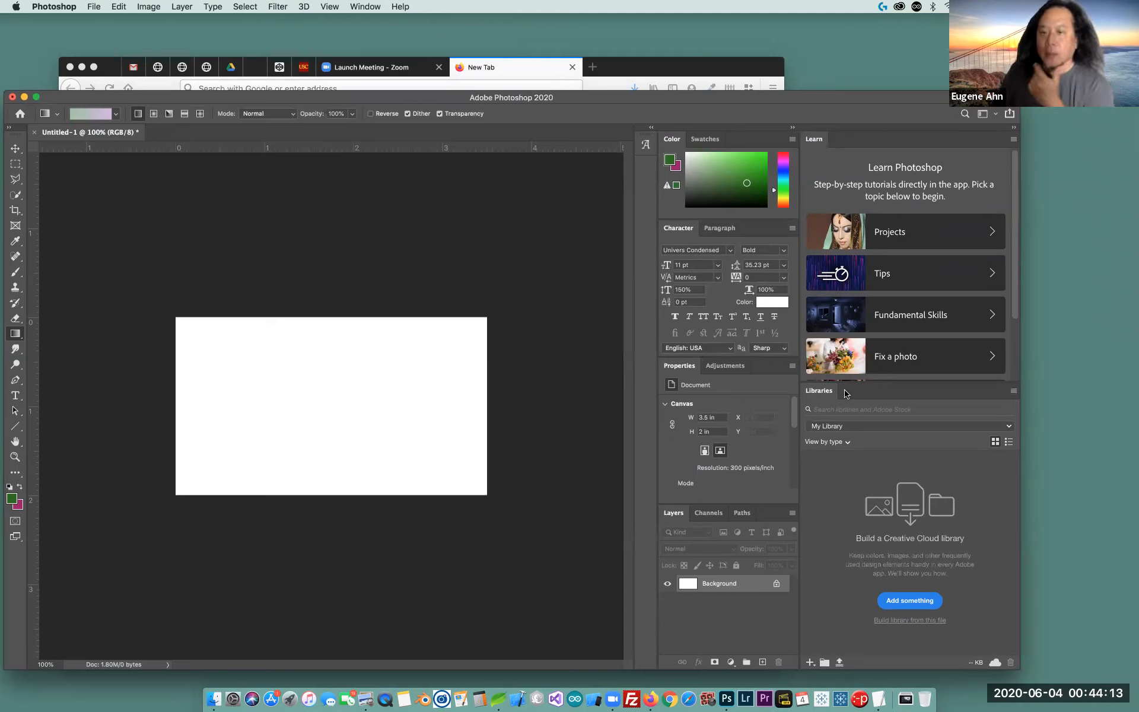
Close the Libraries and Learn tutorials panel groups to widen the canvas area
{"action": "left_click", "coordinate": [1012, 392]}
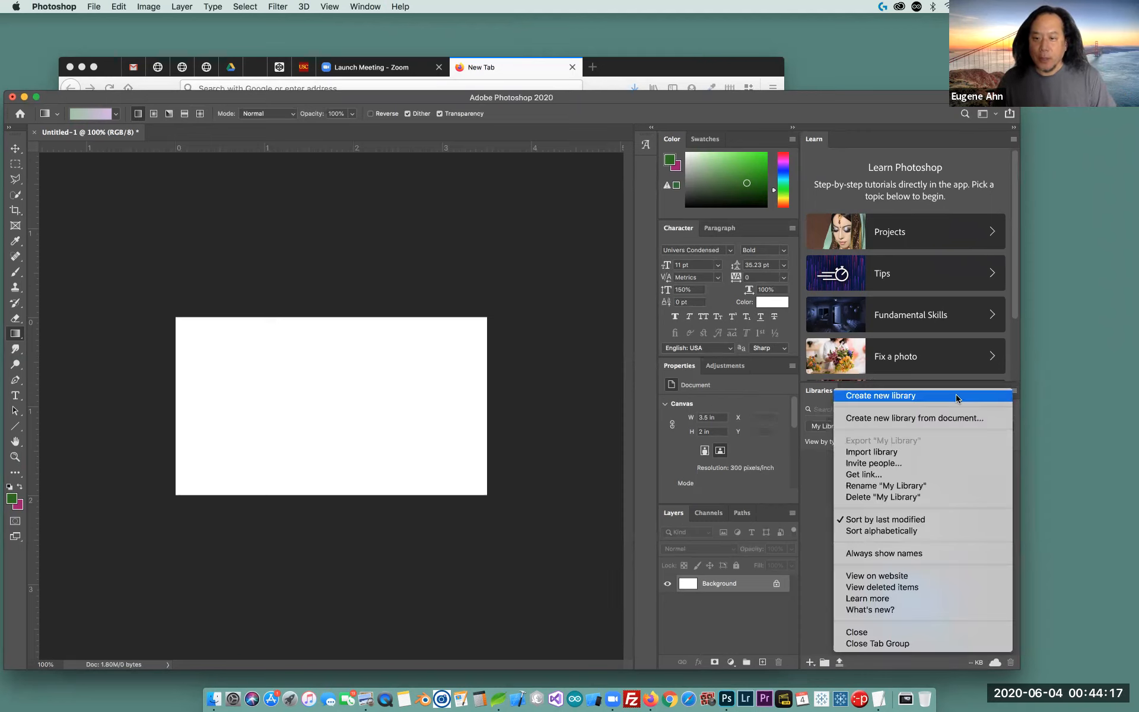
{"action": "left_click", "coordinate": [906, 645]}
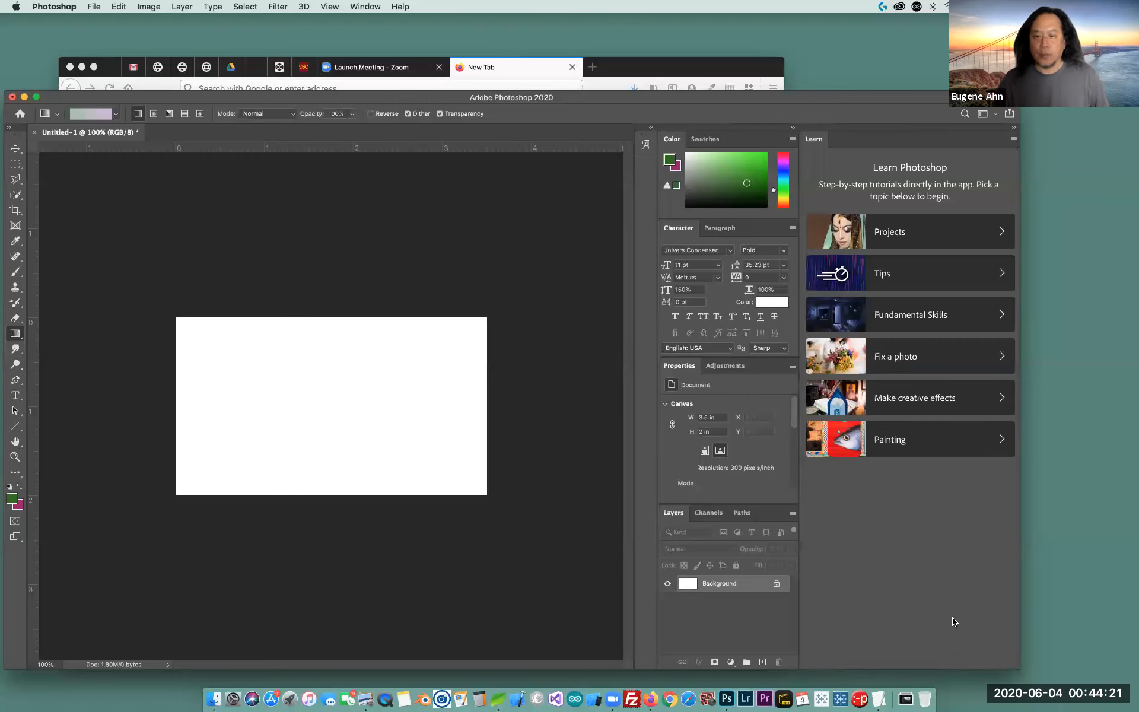
{"action": "left_click", "coordinate": [1013, 140]}
{"action": "left_click", "coordinate": [1059, 156]}
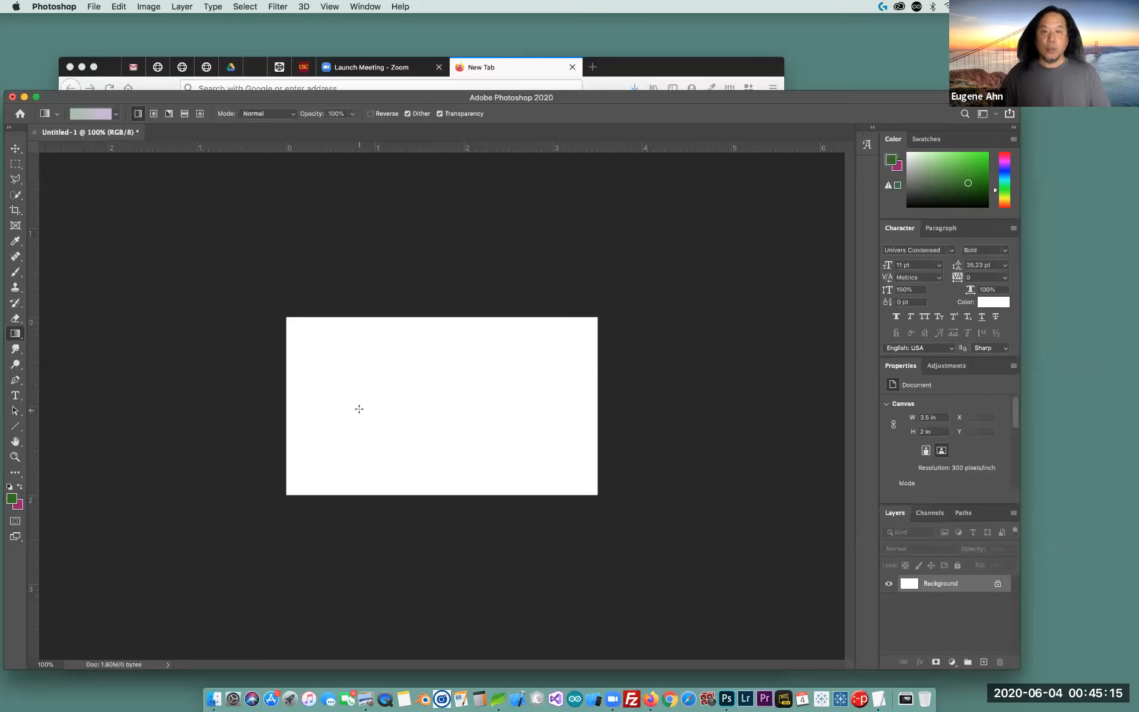
Nudge the Photoshop window slightly to the right
{"action": "left_click_drag", "start_coordinate": [612, 101], "coordinate": [643, 102]}
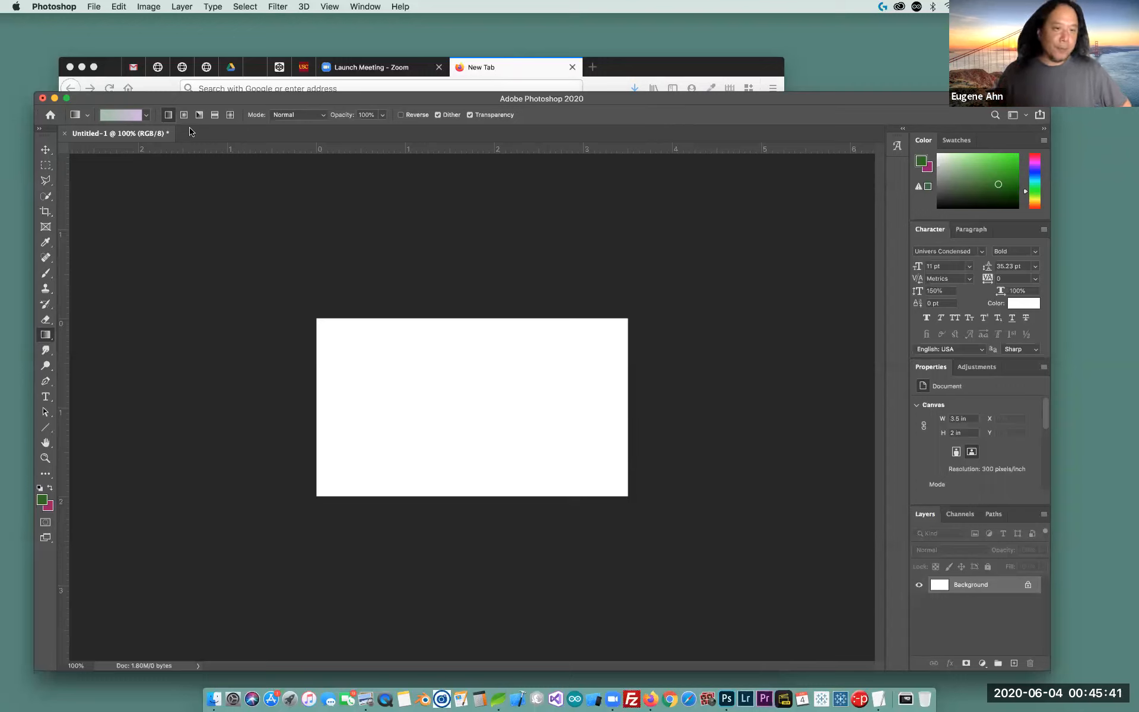
Add a horizontal text layer on the card with the card holder's first name, then select it
{"action": "left_click", "coordinate": [45, 397]}
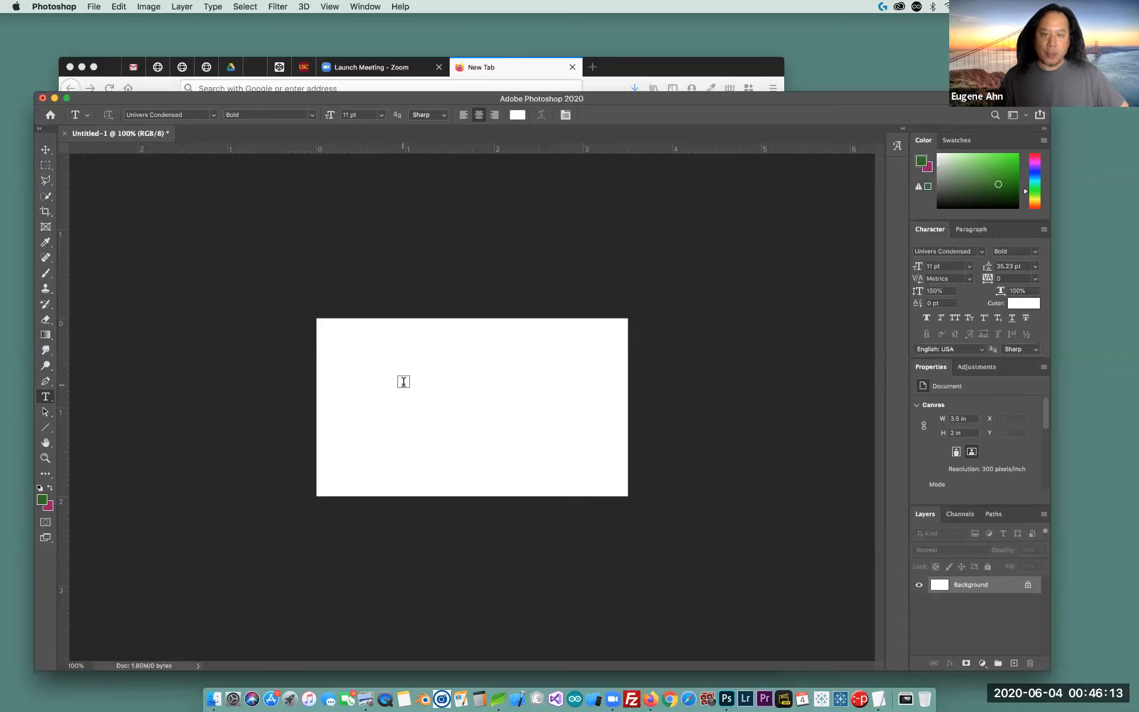
{"action": "left_click", "coordinate": [403, 381]}
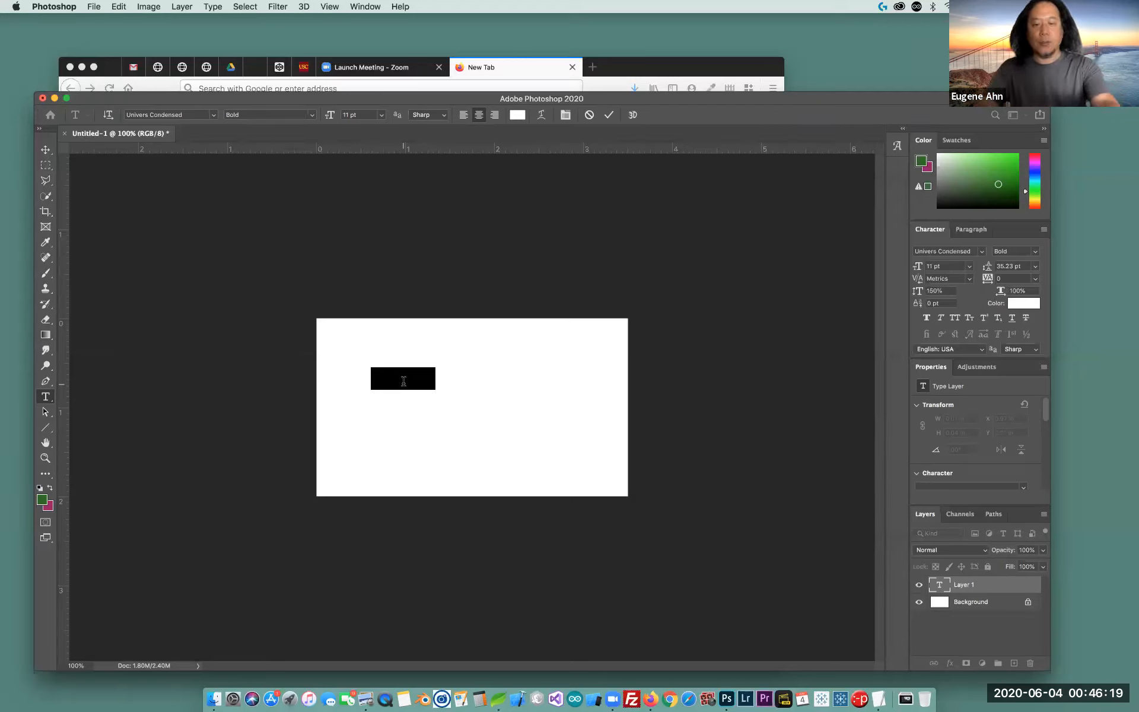
{"action": "type", "text": "Eugene"}
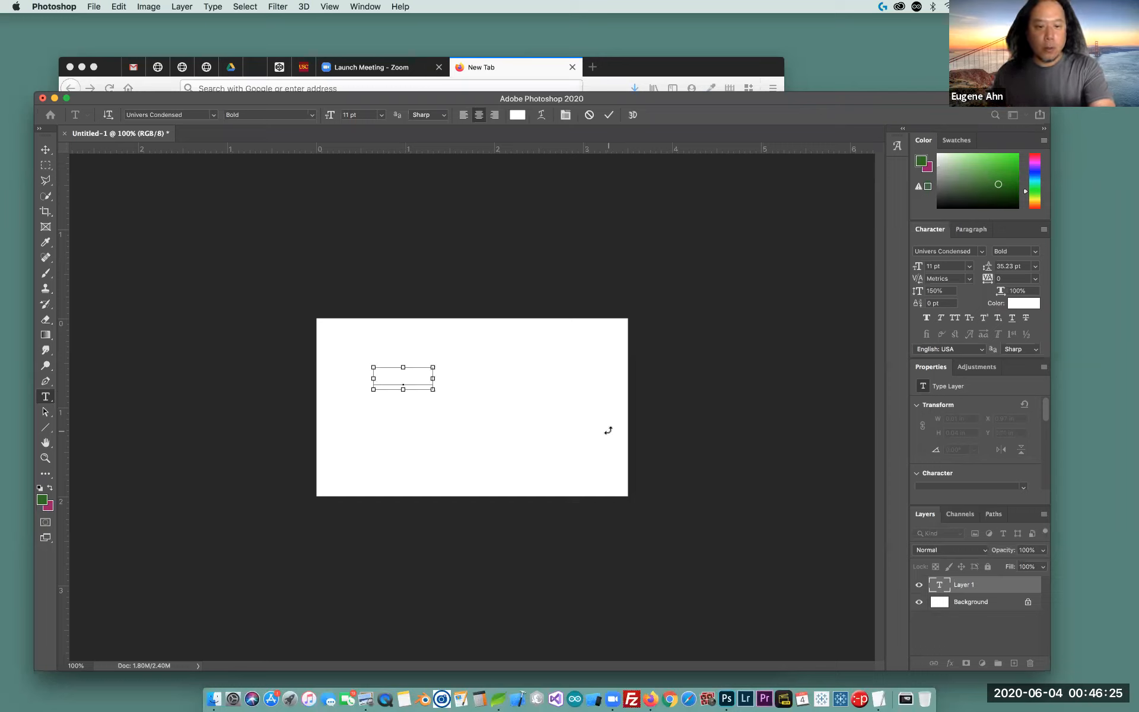
{"action": "key", "text": "super+a"}
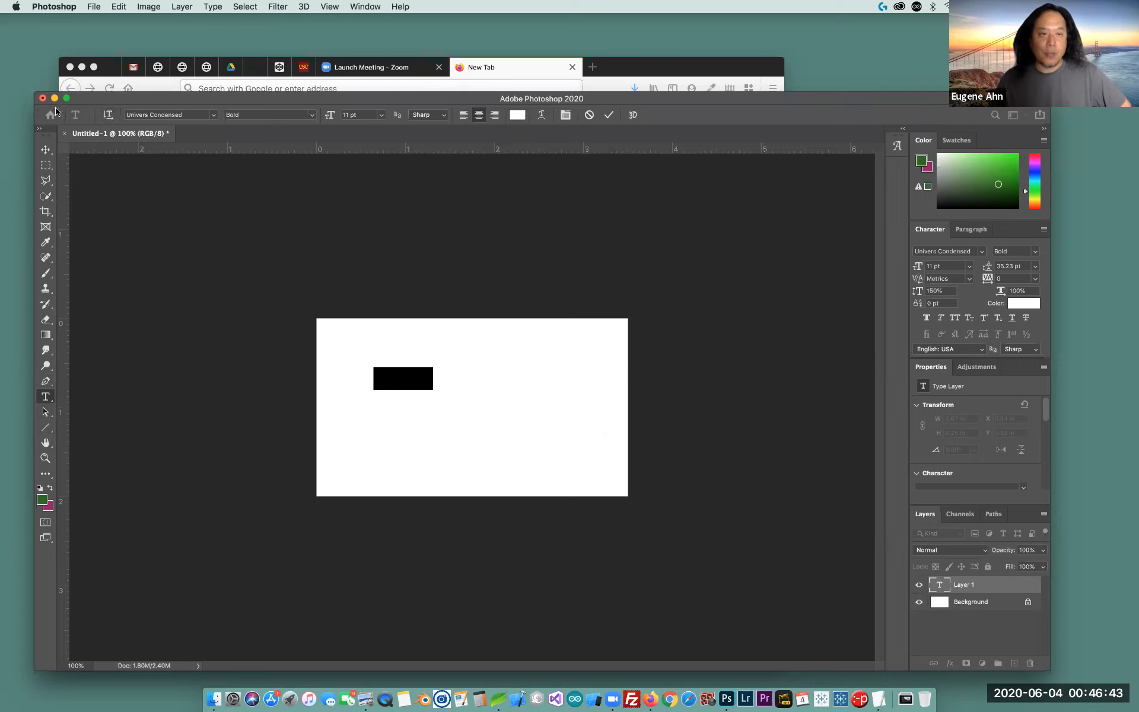
Set the name text colour to black, hex 000000, after trying red and pink shades
{"action": "left_click", "coordinate": [518, 117]}
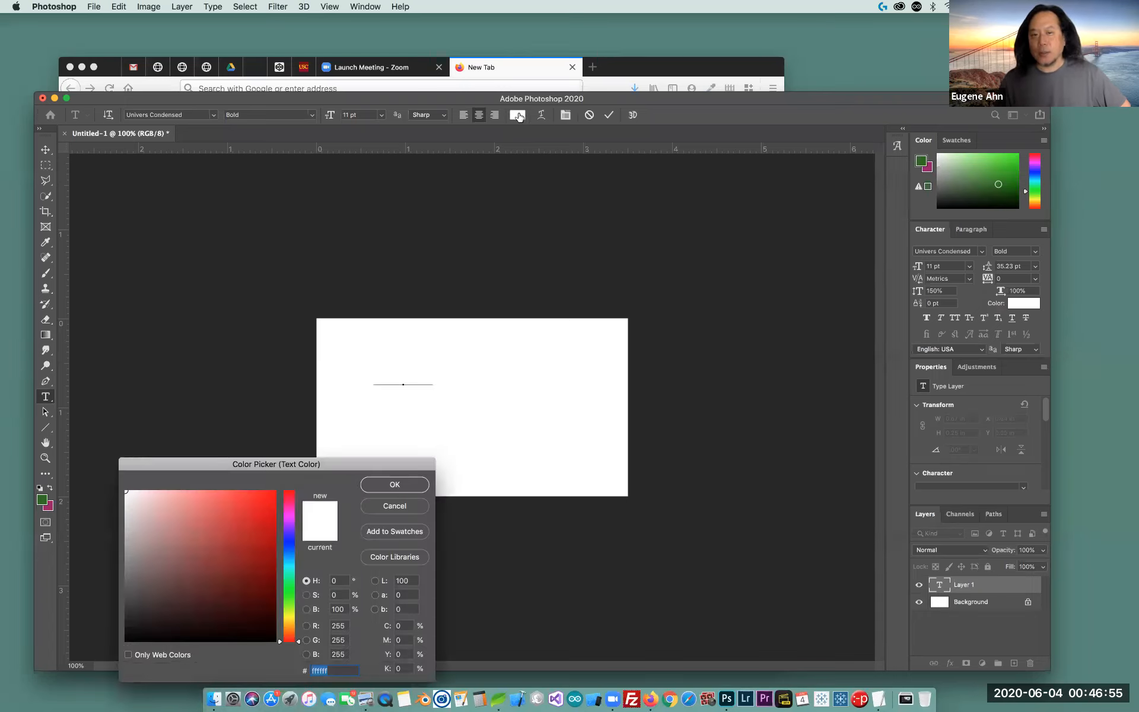
{"action": "left_click_drag", "start_coordinate": [315, 465], "coordinate": [901, 284]}
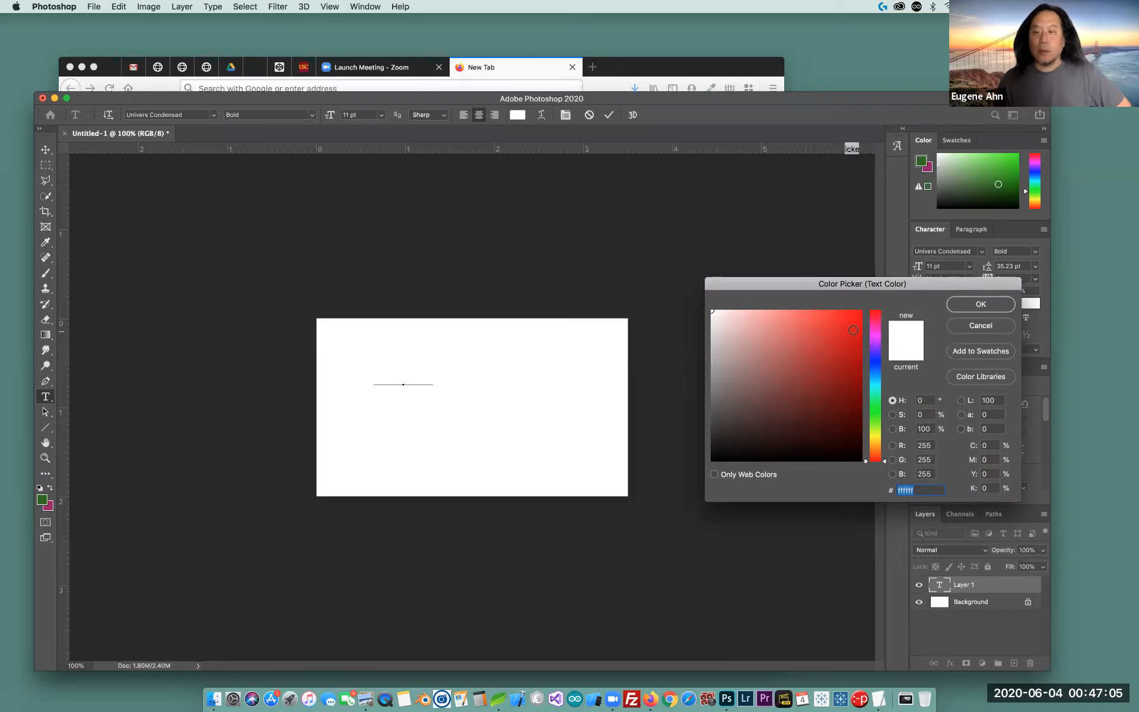
{"action": "left_click", "coordinate": [850, 335]}
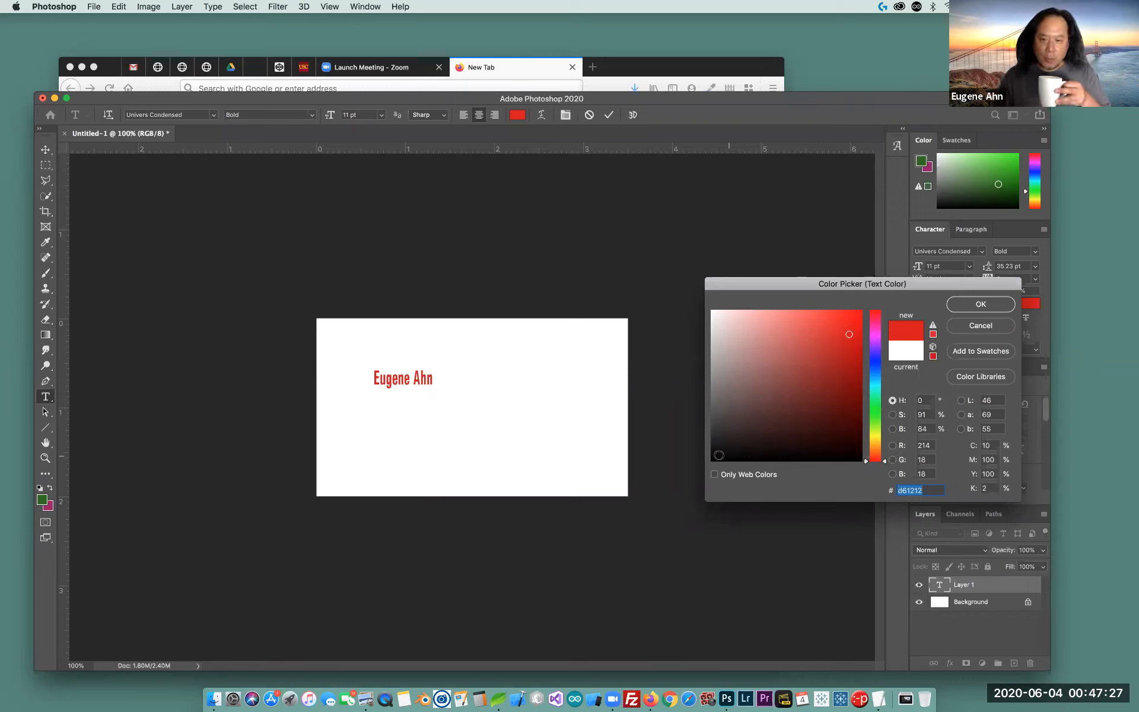
{"action": "left_click", "coordinate": [714, 459]}
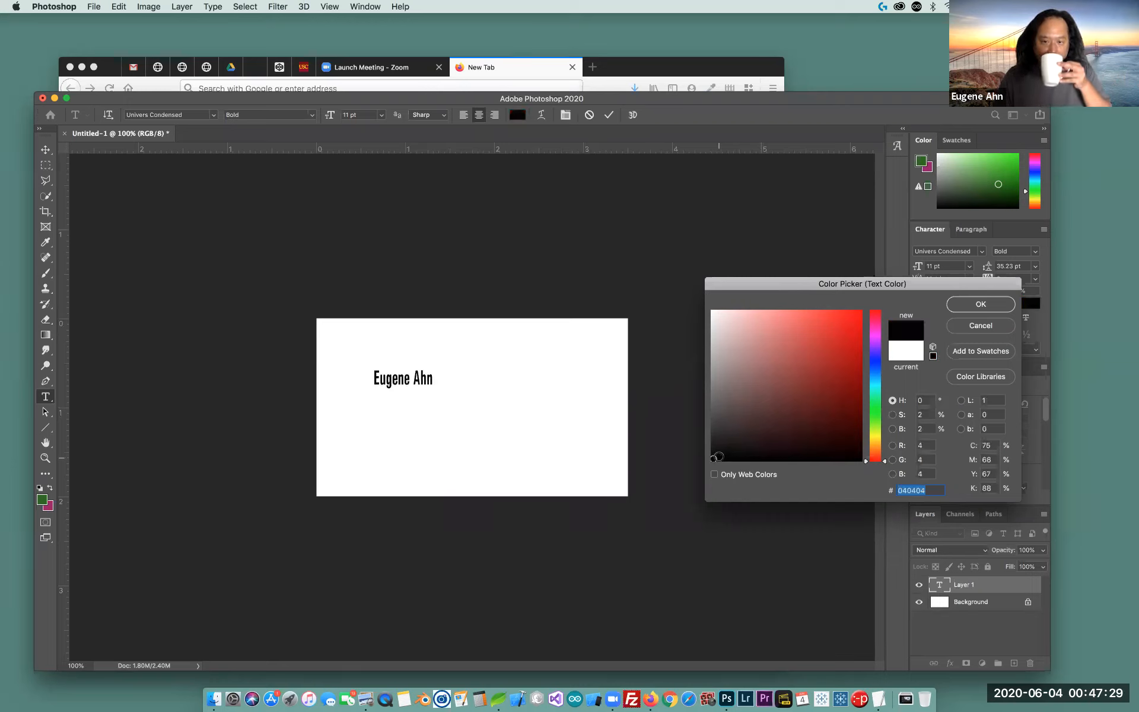
{"action": "left_click", "coordinate": [754, 383]}
{"action": "mouse_move", "coordinate": [754, 383]}
{"action": "left_mouse_down"}
{"action": "mouse_move", "coordinate": [773, 328]}
{"action": "mouse_move", "coordinate": [849, 333]}
{"action": "mouse_move", "coordinate": [758, 407]}
{"action": "mouse_move", "coordinate": [810, 324]}
{"action": "mouse_move", "coordinate": [793, 412]}
{"action": "mouse_move", "coordinate": [838, 407]}
{"action": "mouse_move", "coordinate": [791, 331]}
{"action": "mouse_move", "coordinate": [764, 423]}
{"action": "mouse_move", "coordinate": [747, 356]}
{"action": "mouse_move", "coordinate": [754, 376]}
{"action": "mouse_move", "coordinate": [828, 407]}
{"action": "mouse_move", "coordinate": [794, 324]}
{"action": "mouse_move", "coordinate": [825, 399]}
{"action": "mouse_move", "coordinate": [821, 329]}
{"action": "mouse_move", "coordinate": [822, 439]}
{"action": "mouse_move", "coordinate": [816, 351]}
{"action": "mouse_move", "coordinate": [831, 336]}
{"action": "mouse_move", "coordinate": [838, 348]}
{"action": "left_mouse_up"}
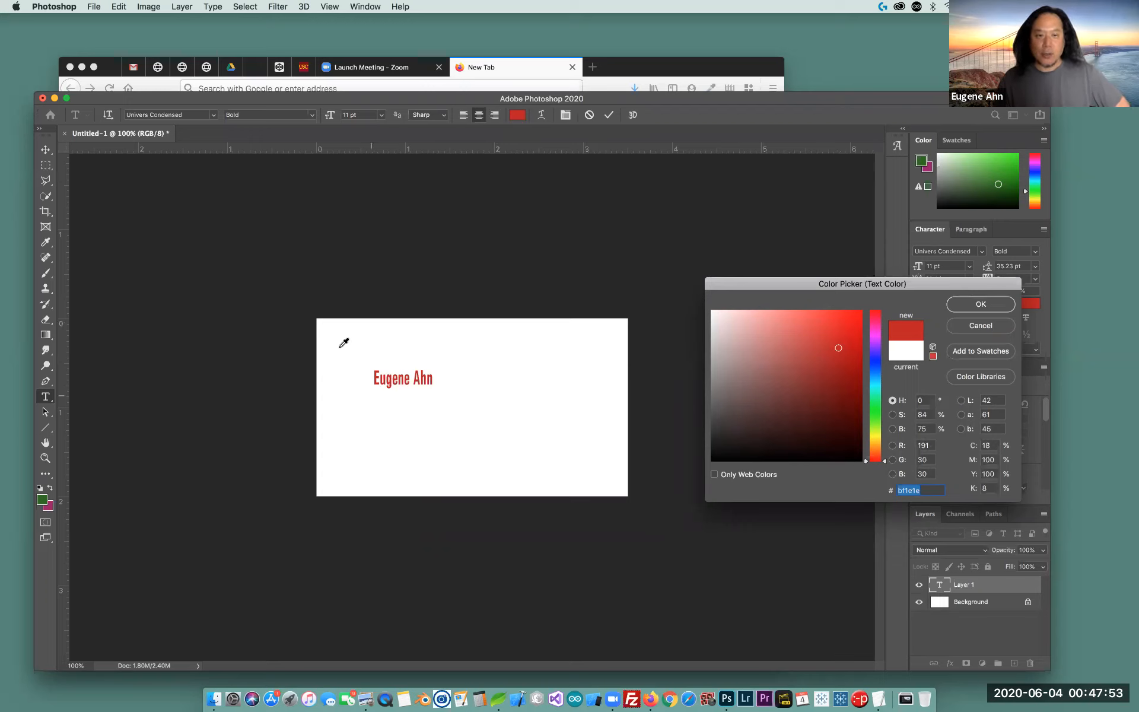
{"action": "left_click_drag", "start_coordinate": [872, 284], "coordinate": [848, 260]}
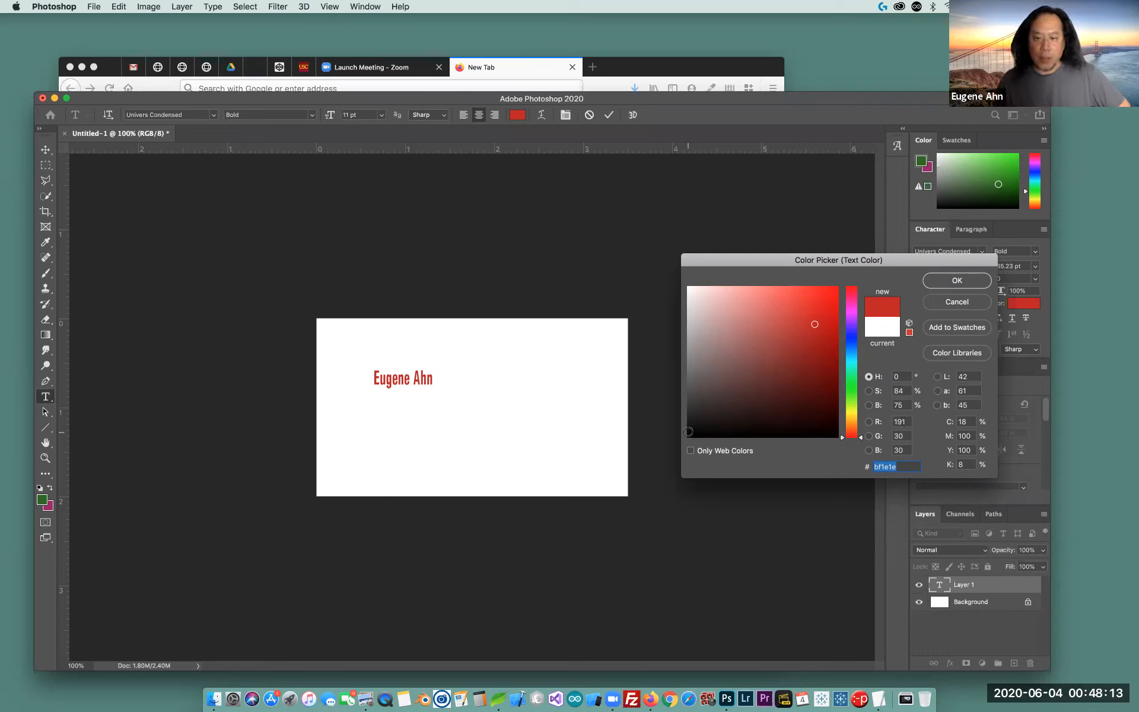
{"action": "left_click", "coordinate": [691, 431]}
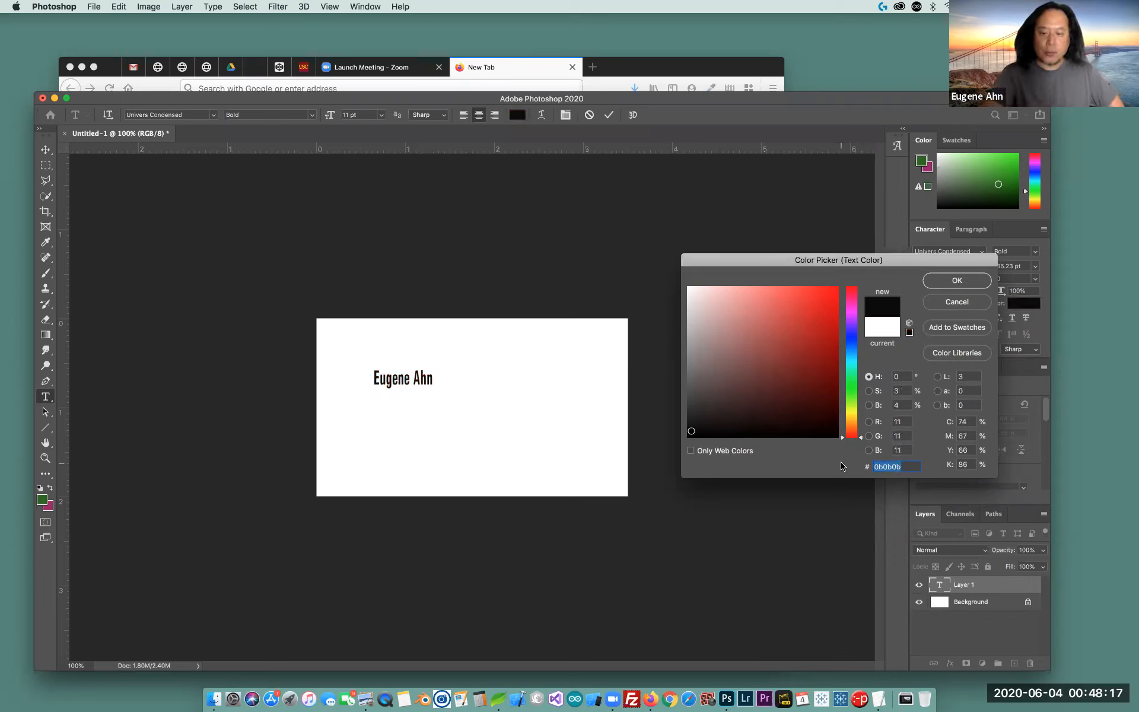
{"action": "type", "text": "000000"}
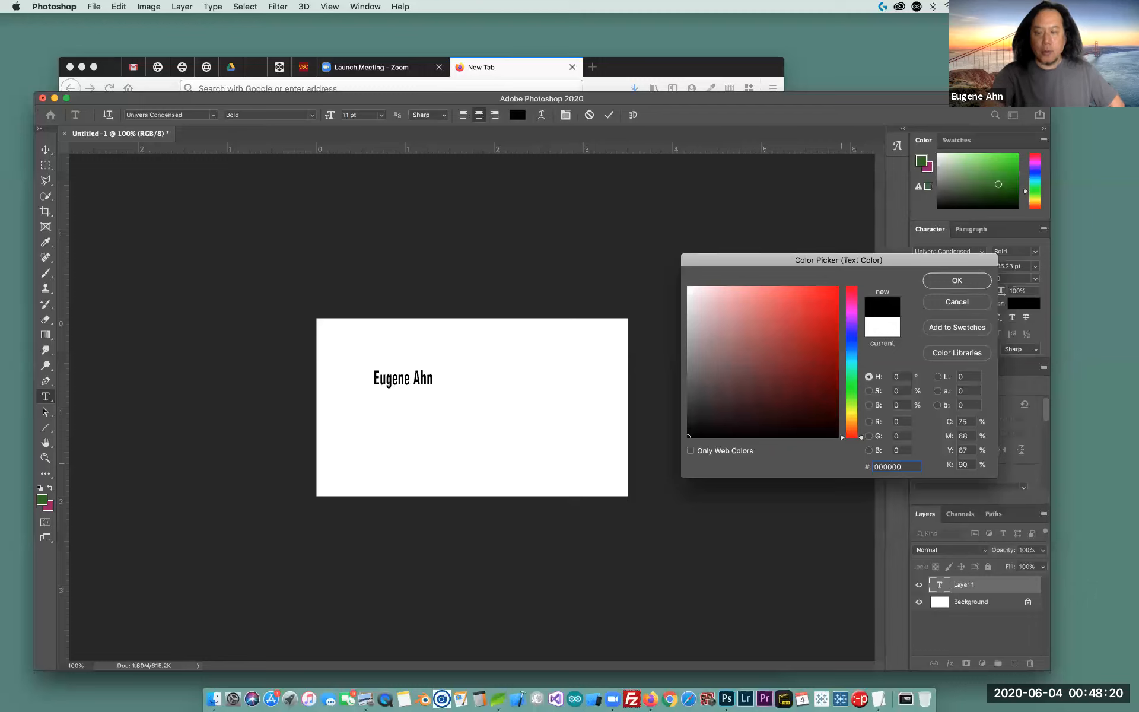
Apply the black colour to the name and reselect the whole name line
{"action": "left_click", "coordinate": [955, 282]}
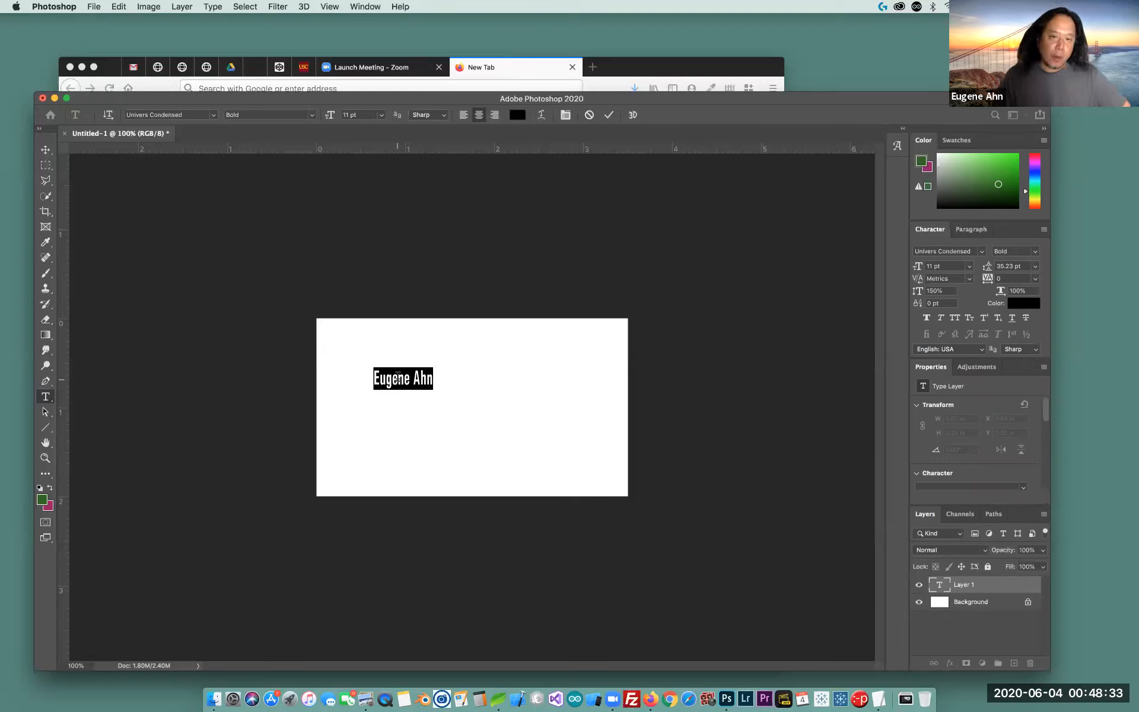
{"action": "left_click", "coordinate": [398, 377]}
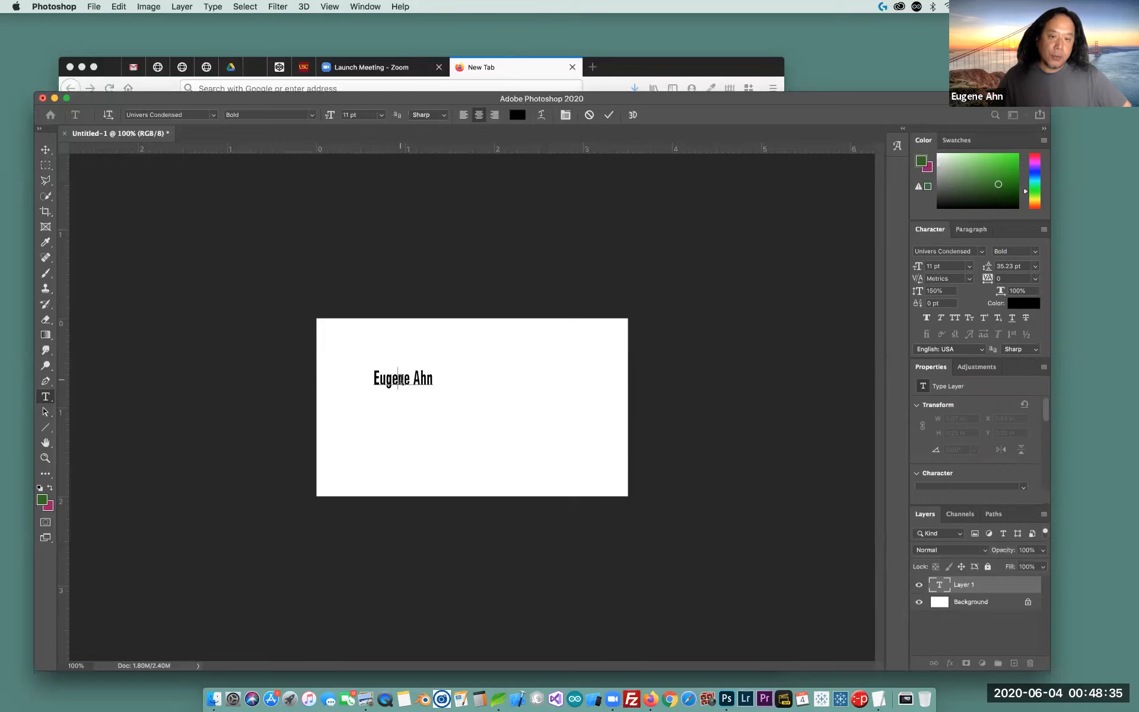
{"action": "key", "text": "Left"}
{"action": "key", "text": "Left"}
{"action": "key", "text": "Left"}
{"action": "key", "text": "Right"}
{"action": "key", "text": "Right"}
{"action": "key", "text": "Right"}
{"action": "key", "text": "Right"}
{"action": "key", "text": "Right"}
{"action": "key", "text": "Right"}
{"action": "key", "text": "Right"}
{"action": "key", "text": "Right"}
{"action": "key", "text": "Right"}
{"action": "key", "text": "Right"}
{"action": "key", "text": "Right"}
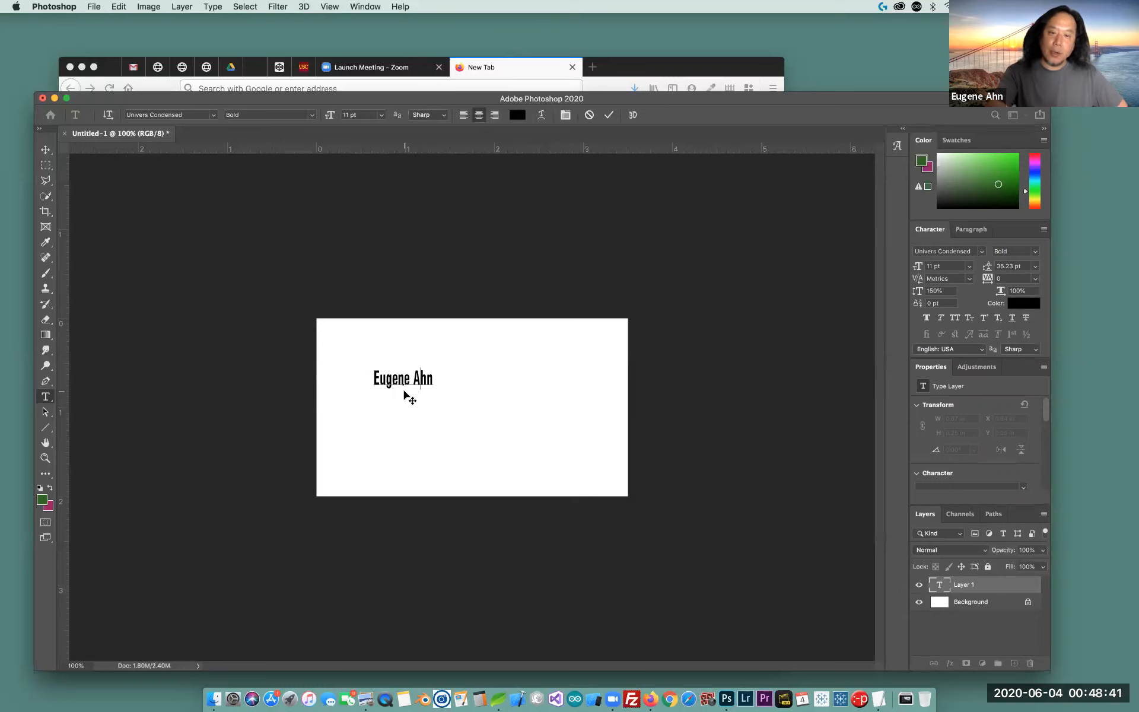
{"action": "key", "text": "super+a"}
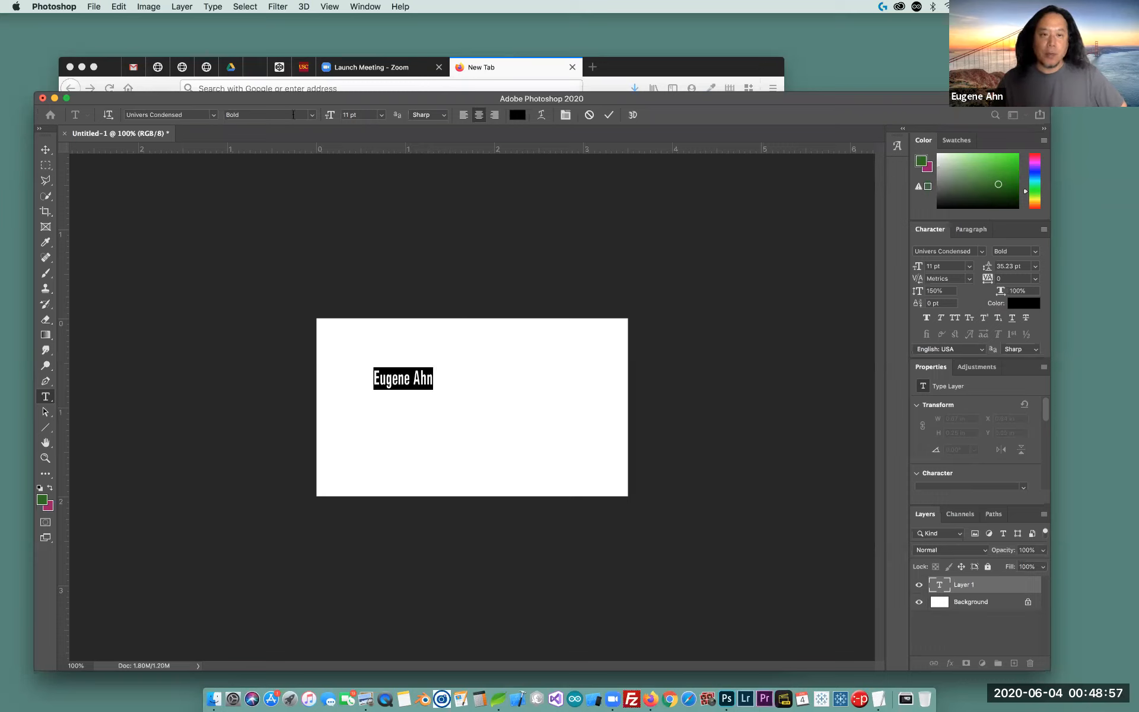
Choose Linotype Univers 820 Black Condensed from the font list for the selected name
{"action": "left_click", "coordinate": [214, 116]}
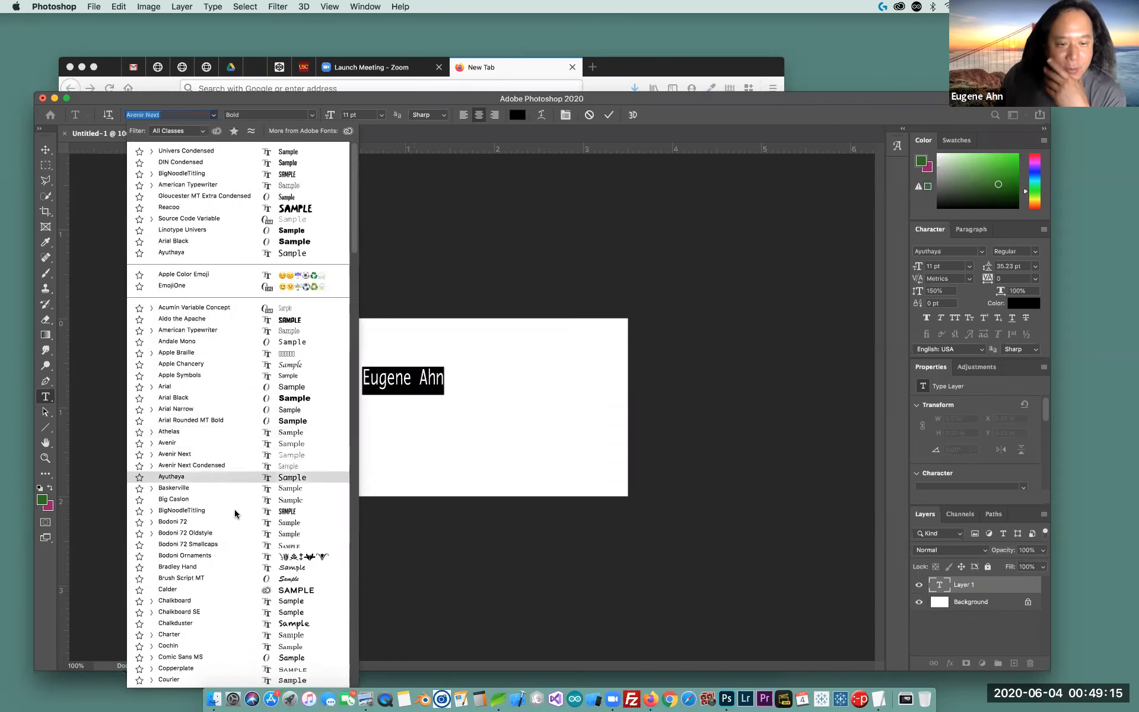
{"action": "scroll", "coordinate": [234, 510], "scroll_direction": "down", "scroll_amount": 6}
{"action": "scroll", "coordinate": [236, 508], "scroll_direction": "down", "scroll_amount": 4}
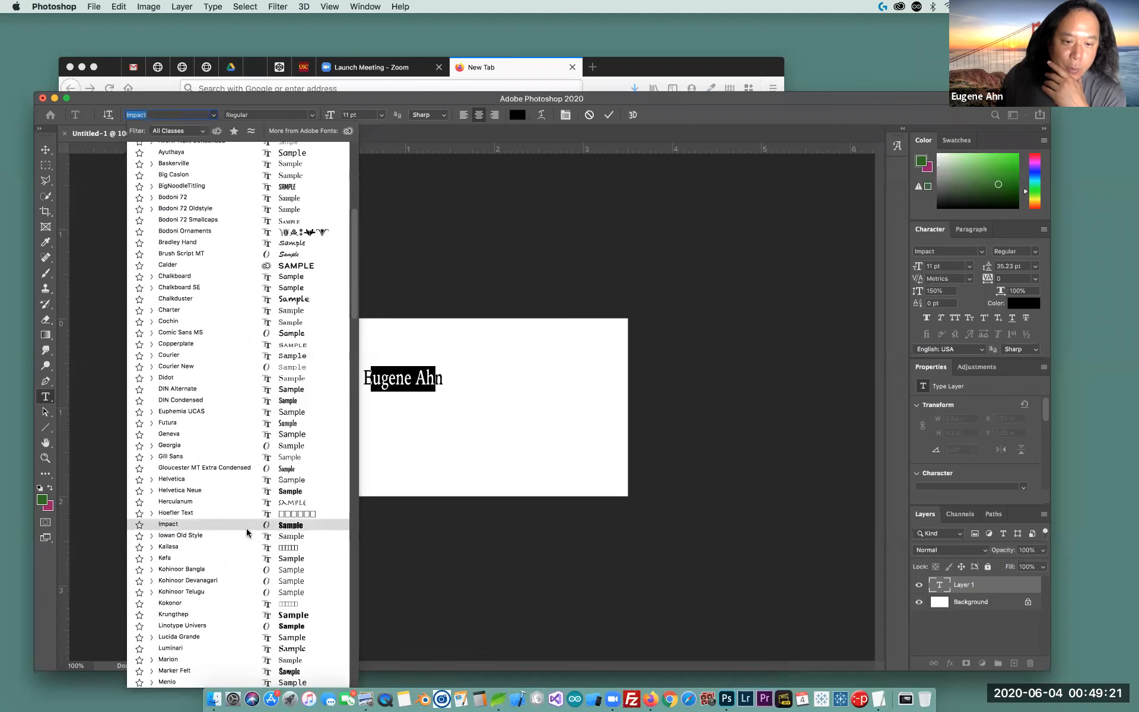
{"action": "scroll", "coordinate": [248, 532], "scroll_direction": "down", "scroll_amount": 6}
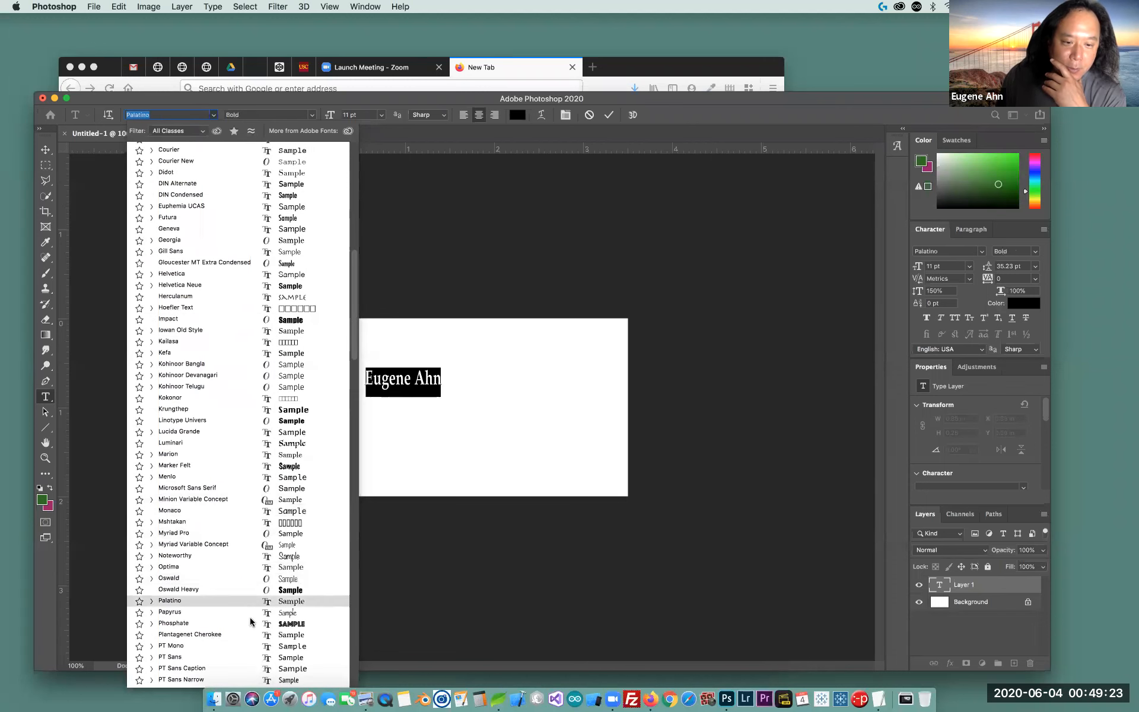
{"action": "scroll", "coordinate": [244, 621], "scroll_direction": "down", "scroll_amount": 5}
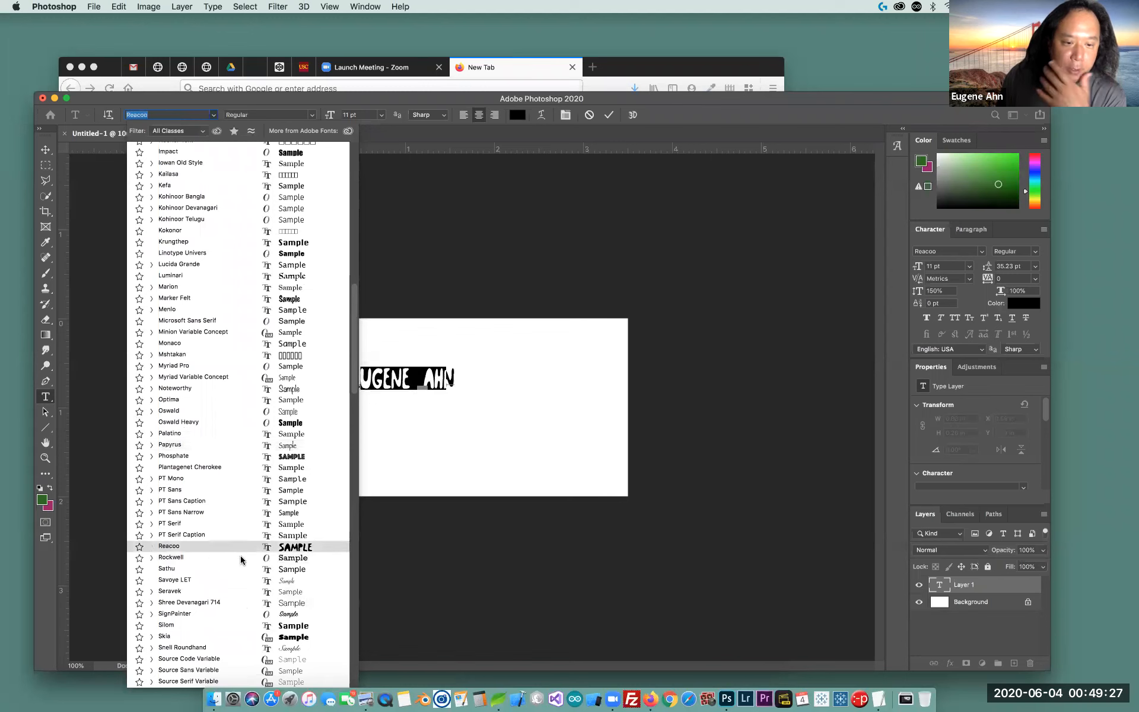
{"action": "scroll", "coordinate": [240, 551], "scroll_direction": "down", "scroll_amount": 5}
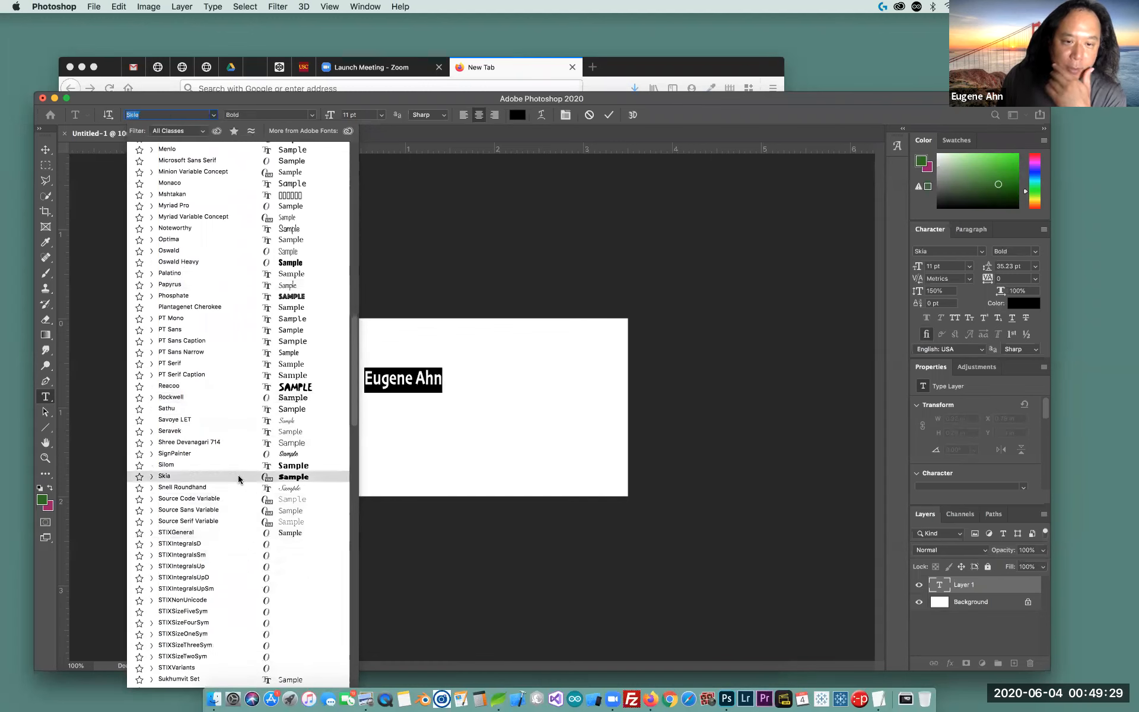
{"action": "scroll", "coordinate": [234, 493], "scroll_direction": "down", "scroll_amount": 7}
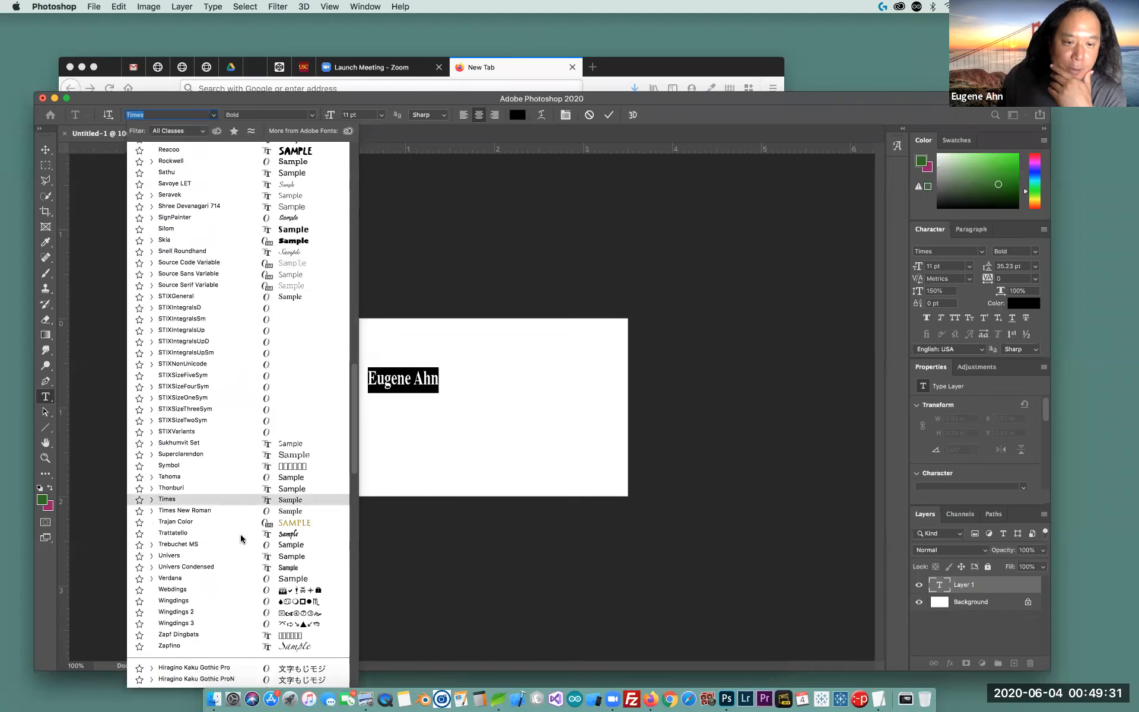
{"action": "scroll", "coordinate": [236, 351], "scroll_direction": "up", "scroll_amount": 15}
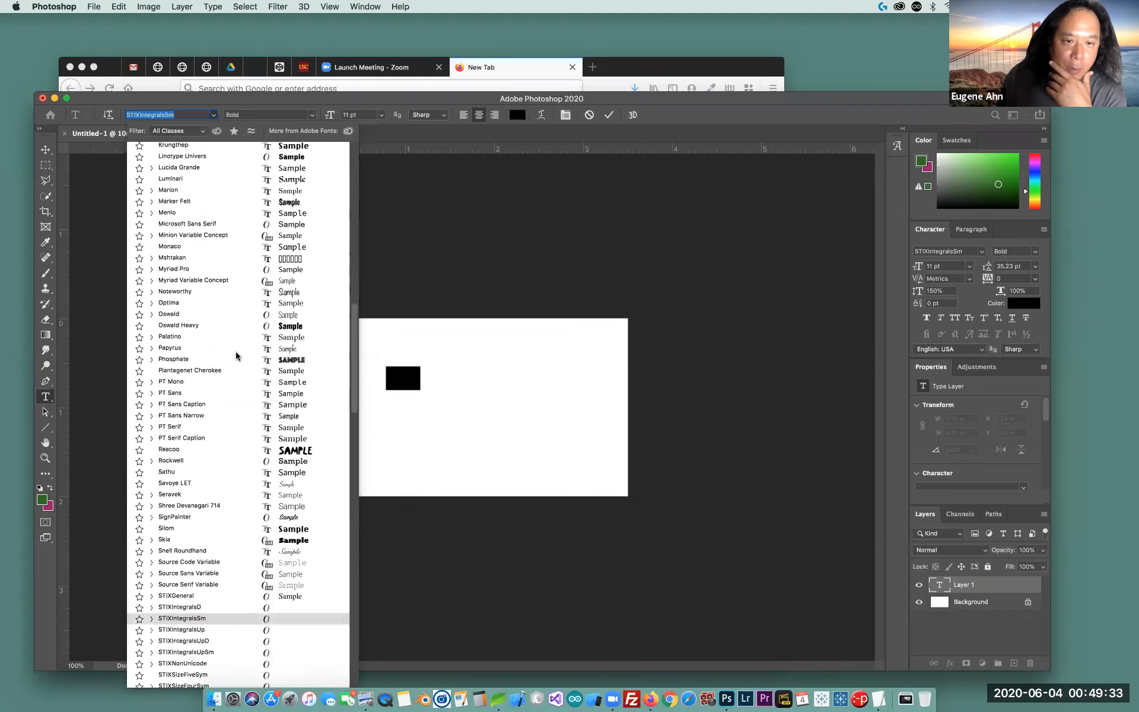
{"action": "scroll", "coordinate": [236, 356], "scroll_direction": "up", "scroll_amount": 2}
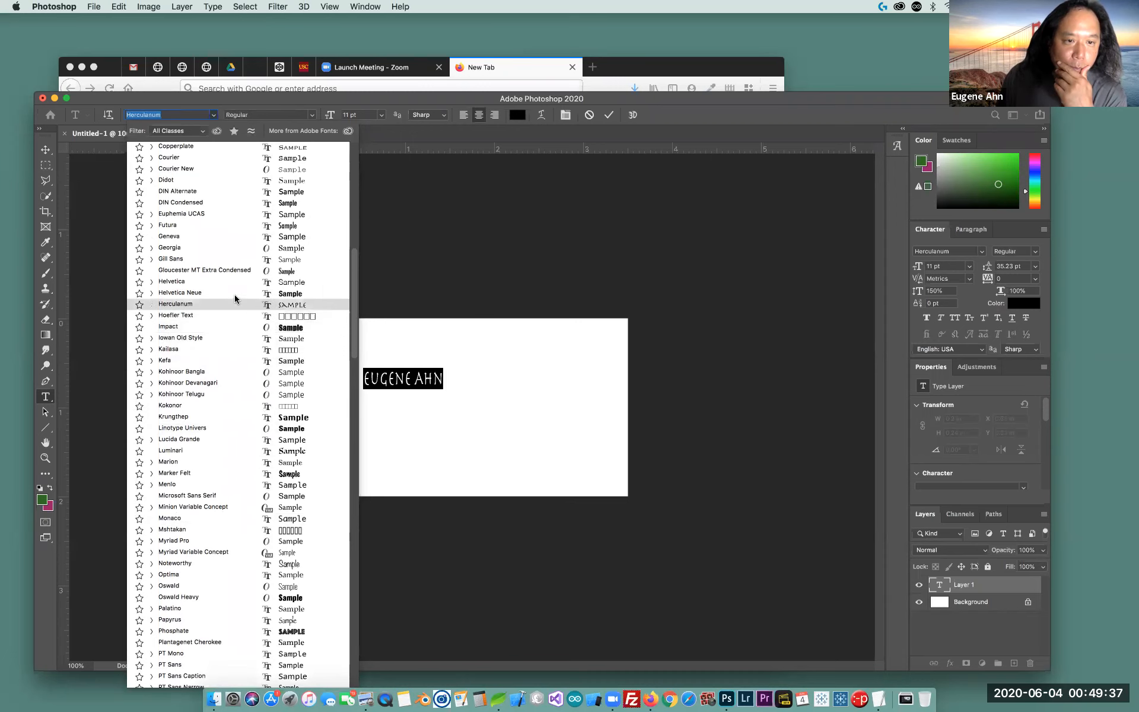
{"action": "scroll", "coordinate": [232, 344], "scroll_direction": "up", "scroll_amount": 4}
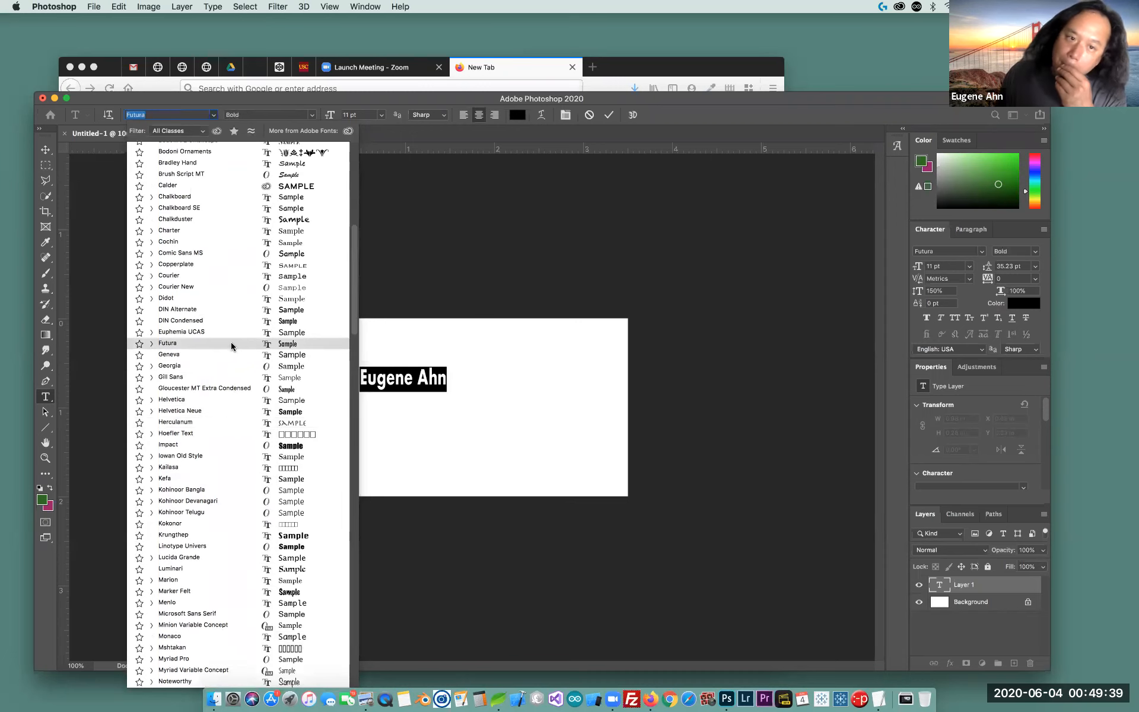
{"action": "scroll", "coordinate": [231, 343], "scroll_direction": "up", "scroll_amount": 3}
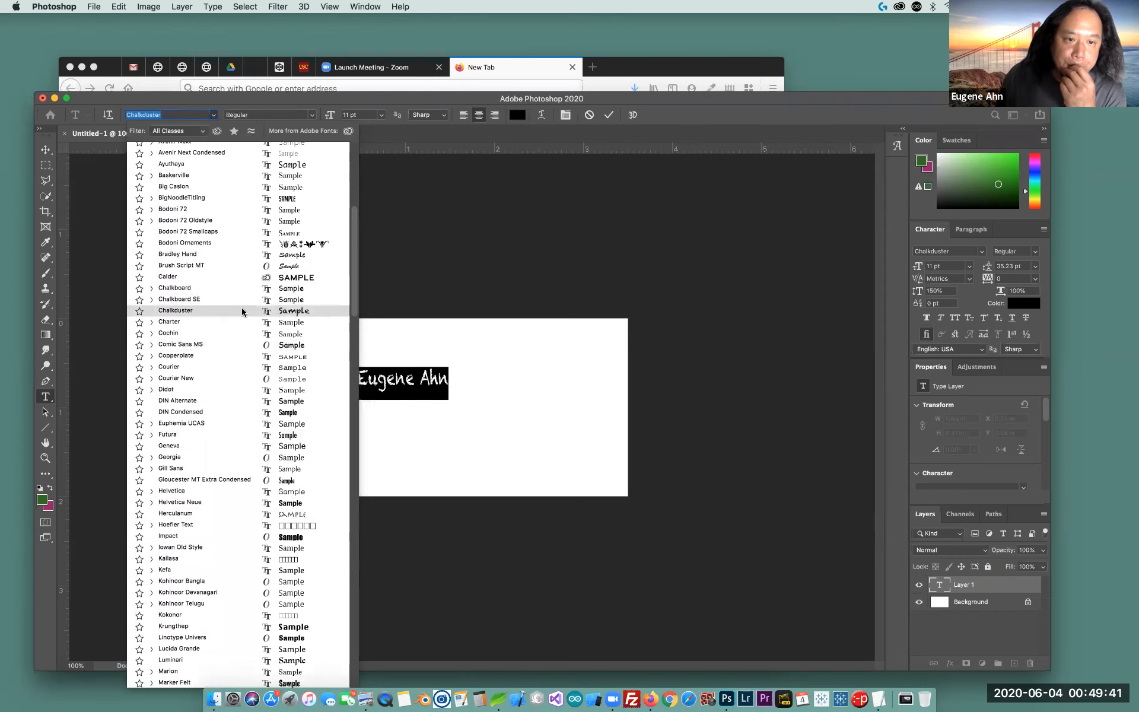
{"action": "scroll", "coordinate": [243, 312], "scroll_direction": "up", "scroll_amount": 3}
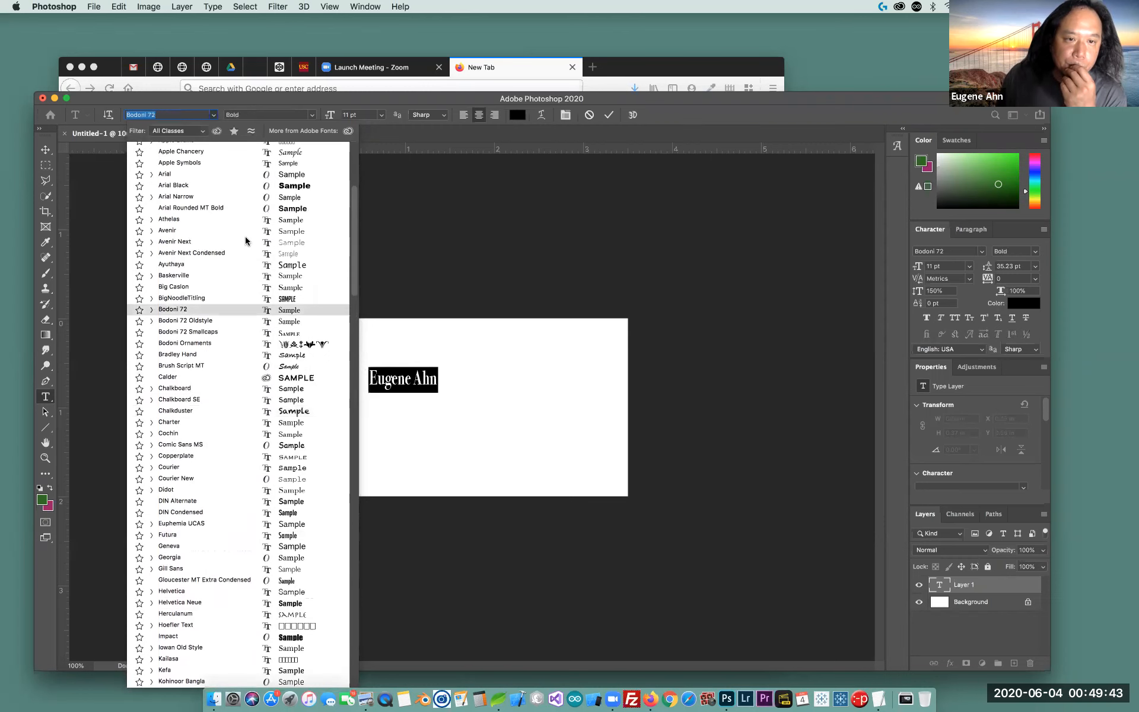
{"action": "scroll", "coordinate": [247, 356], "scroll_direction": "up", "scroll_amount": 6}
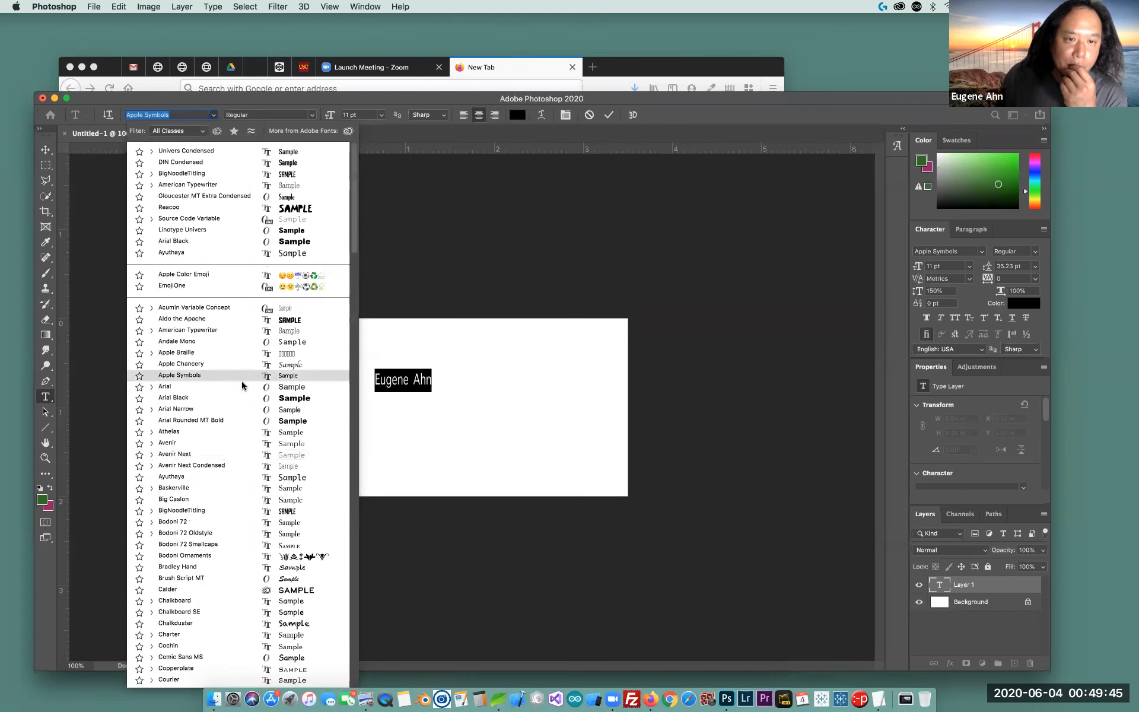
{"action": "left_click", "coordinate": [244, 231]}
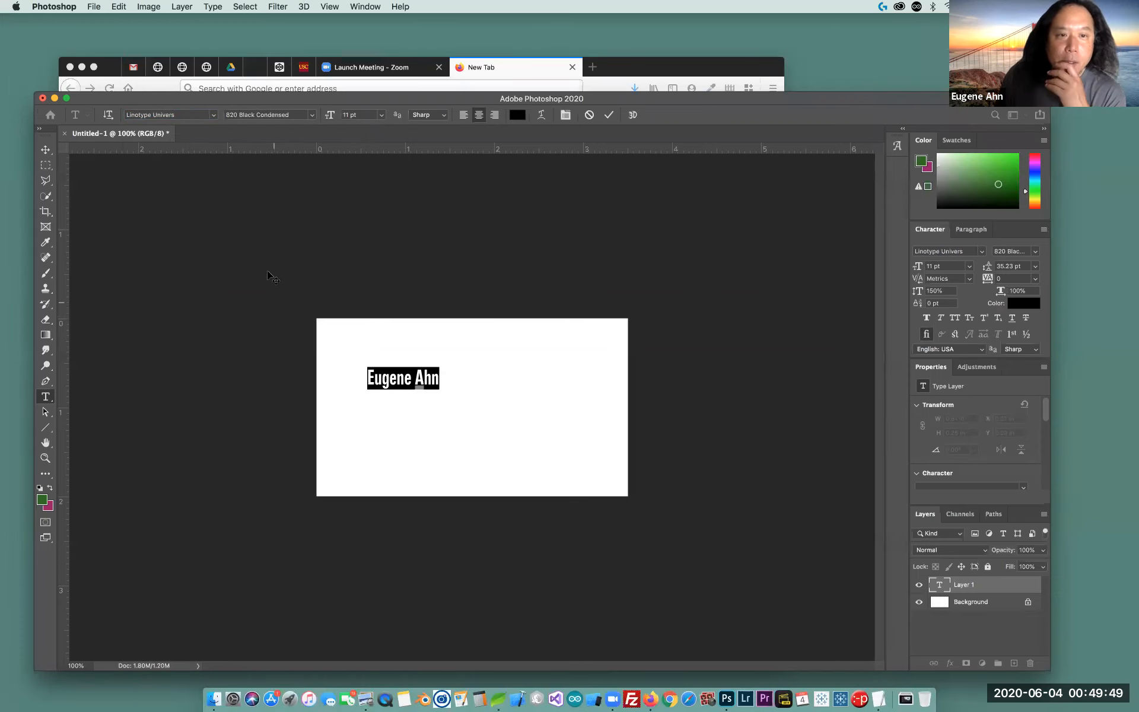
Keep the 820 Black Condensed style and size the name 20.5 pt, after trying 30 and 24 pt
{"action": "left_click", "coordinate": [307, 116]}
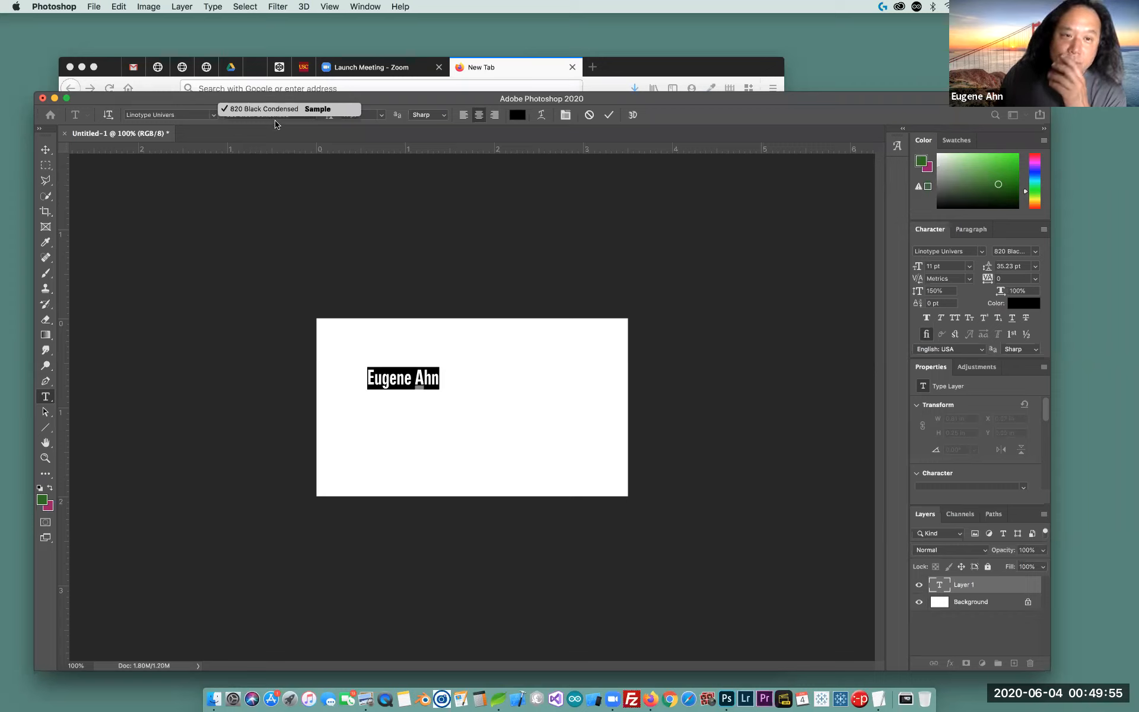
{"action": "left_click", "coordinate": [354, 109]}
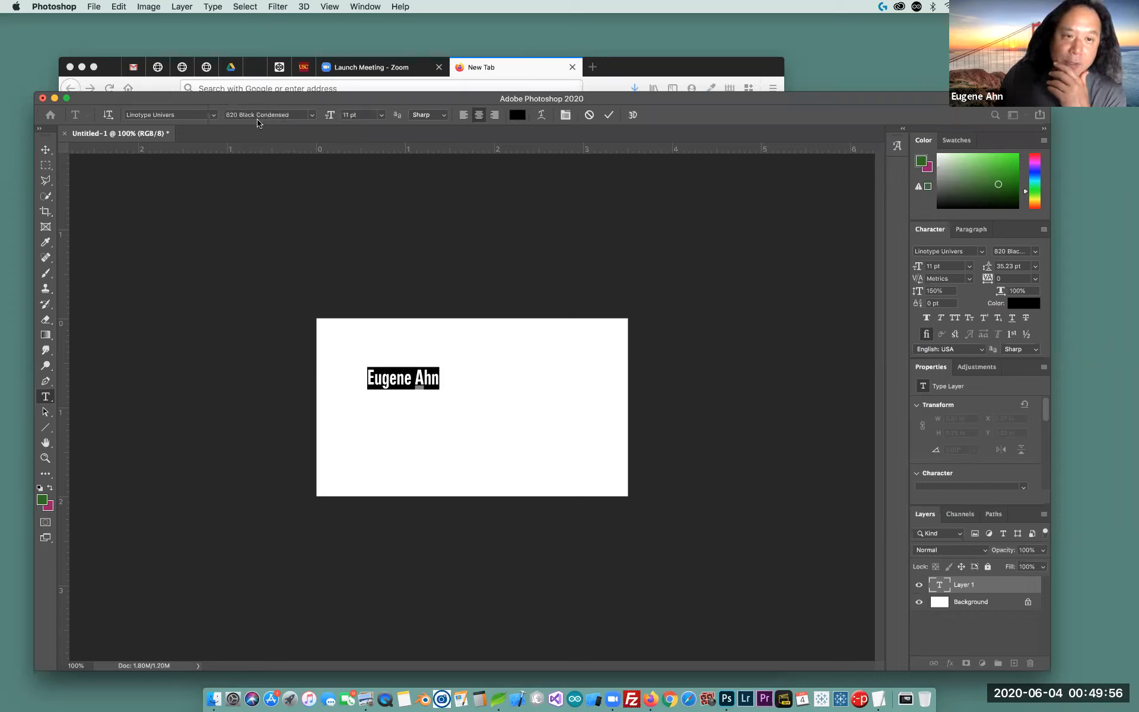
{"action": "left_click", "coordinate": [380, 117]}
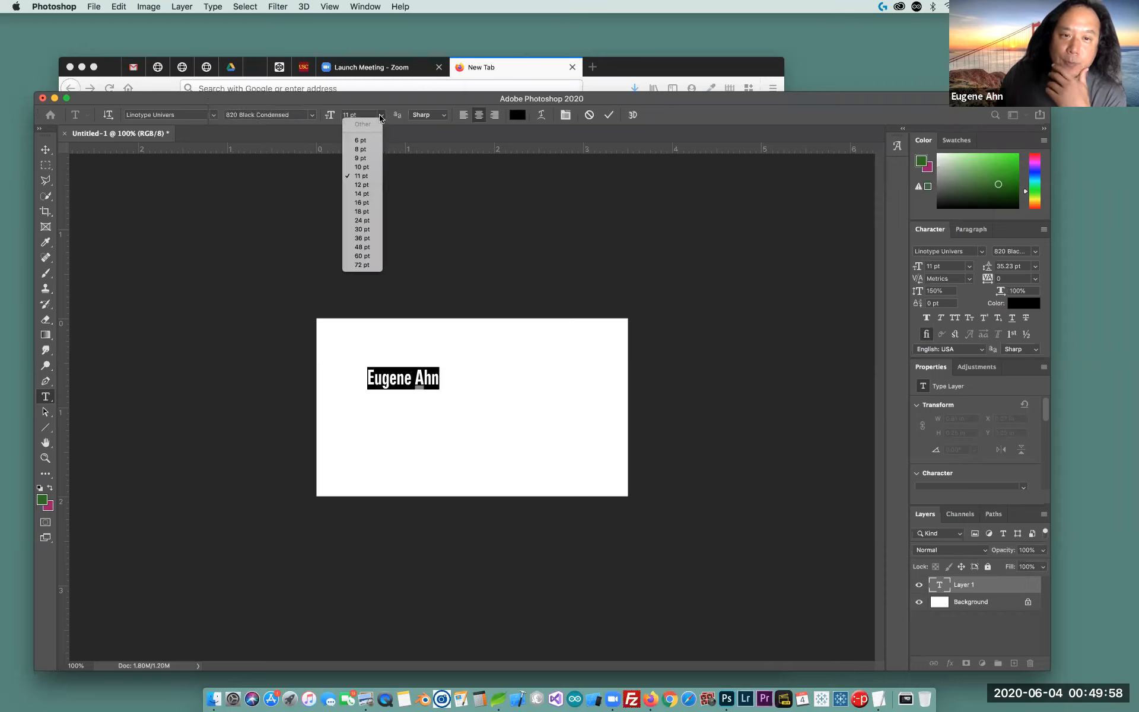
{"action": "left_click", "coordinate": [364, 229]}
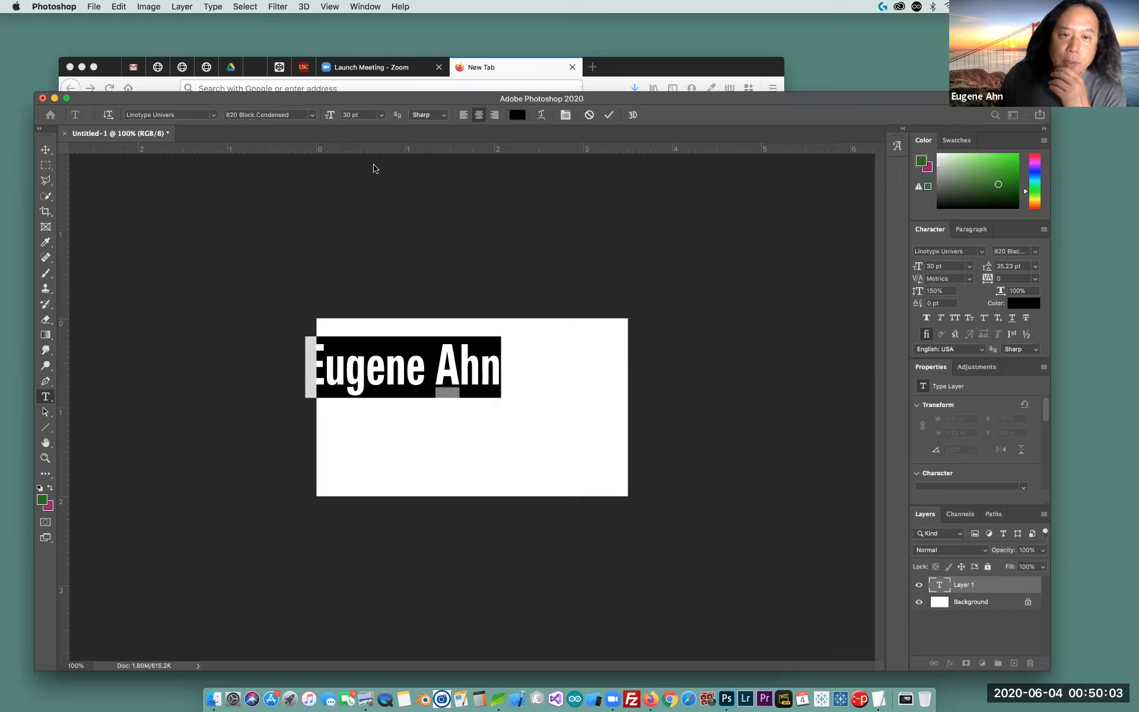
{"action": "left_click", "coordinate": [381, 115]}
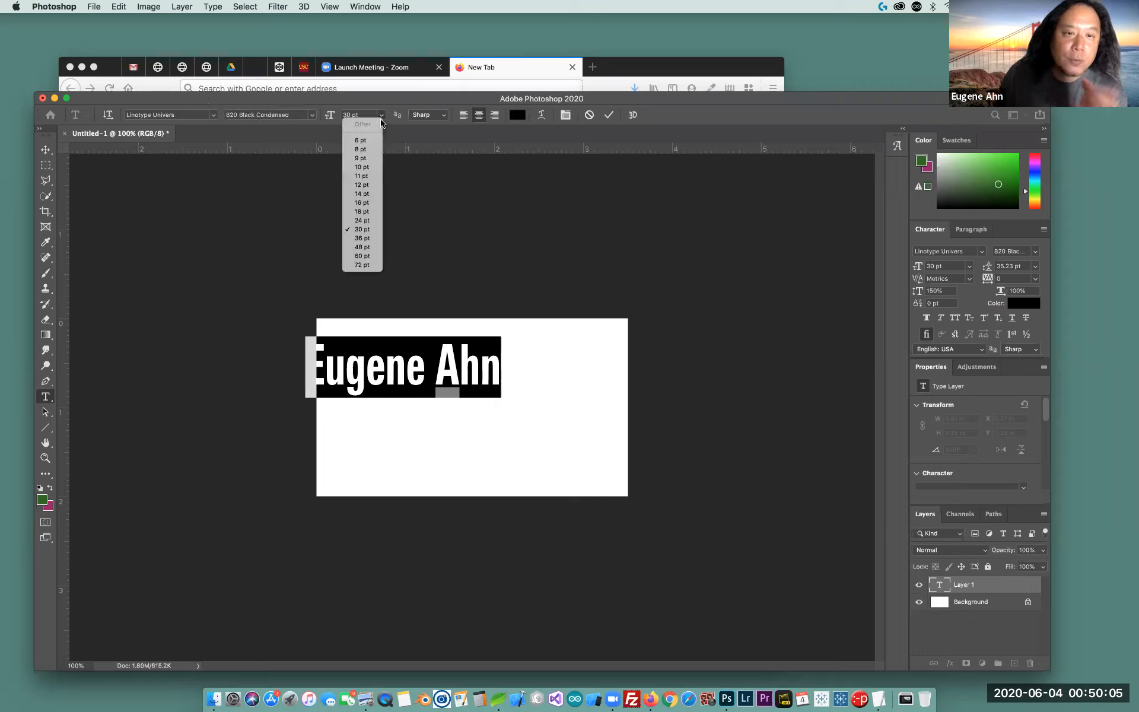
{"action": "left_click", "coordinate": [361, 220]}
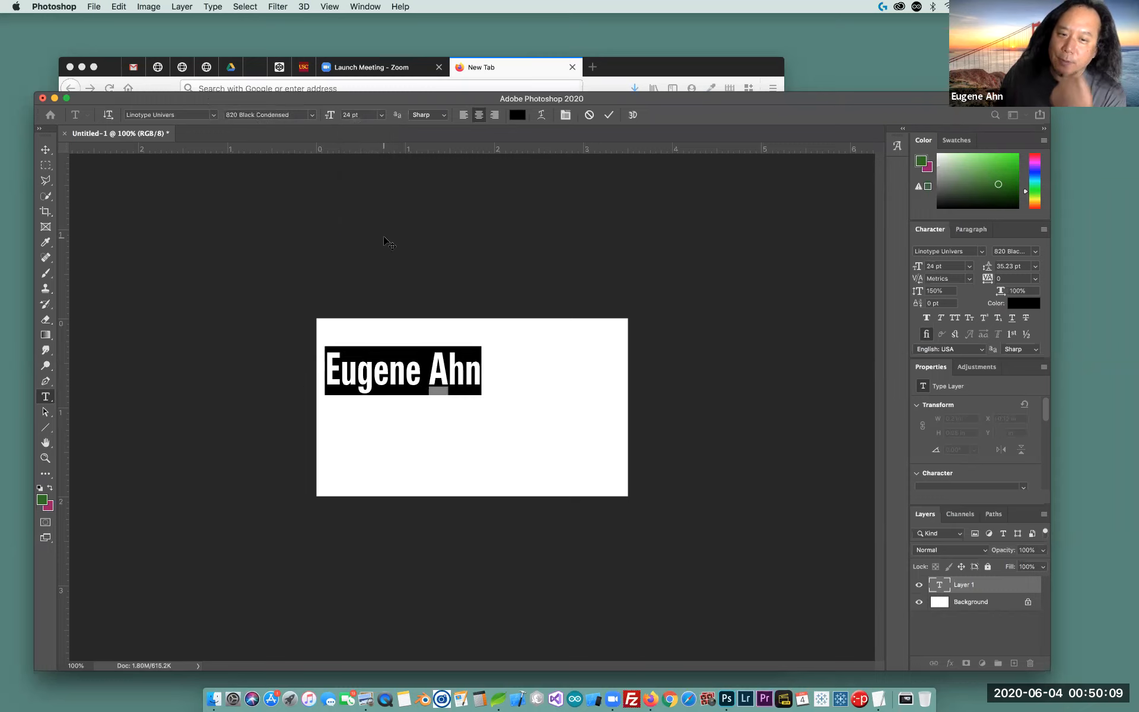
{"action": "left_click", "coordinate": [347, 114]}
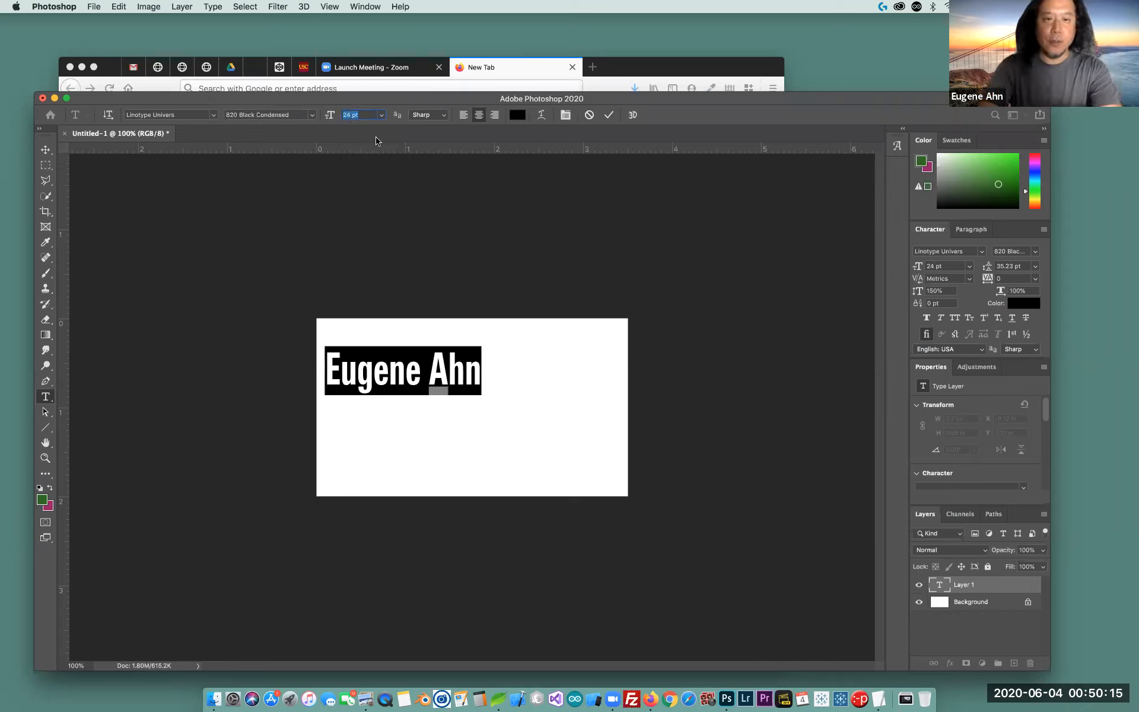
{"action": "type", "text": "20"}
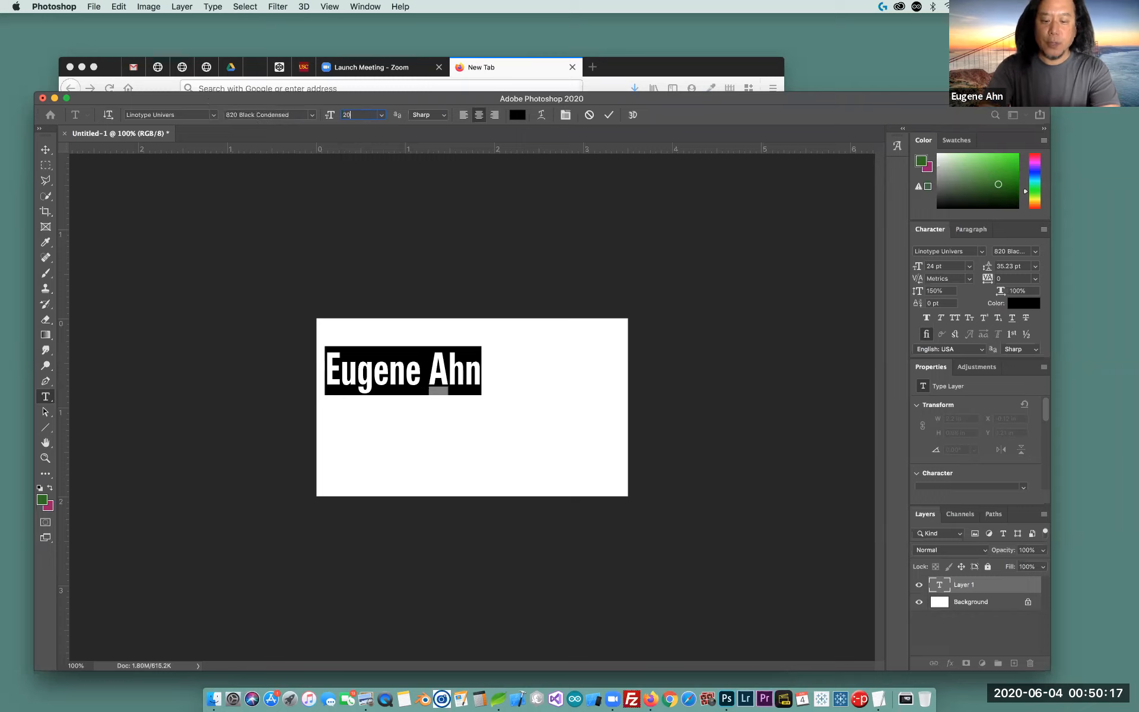
{"action": "type", "text": ".5 pt"}
{"action": "key", "text": "Return"}
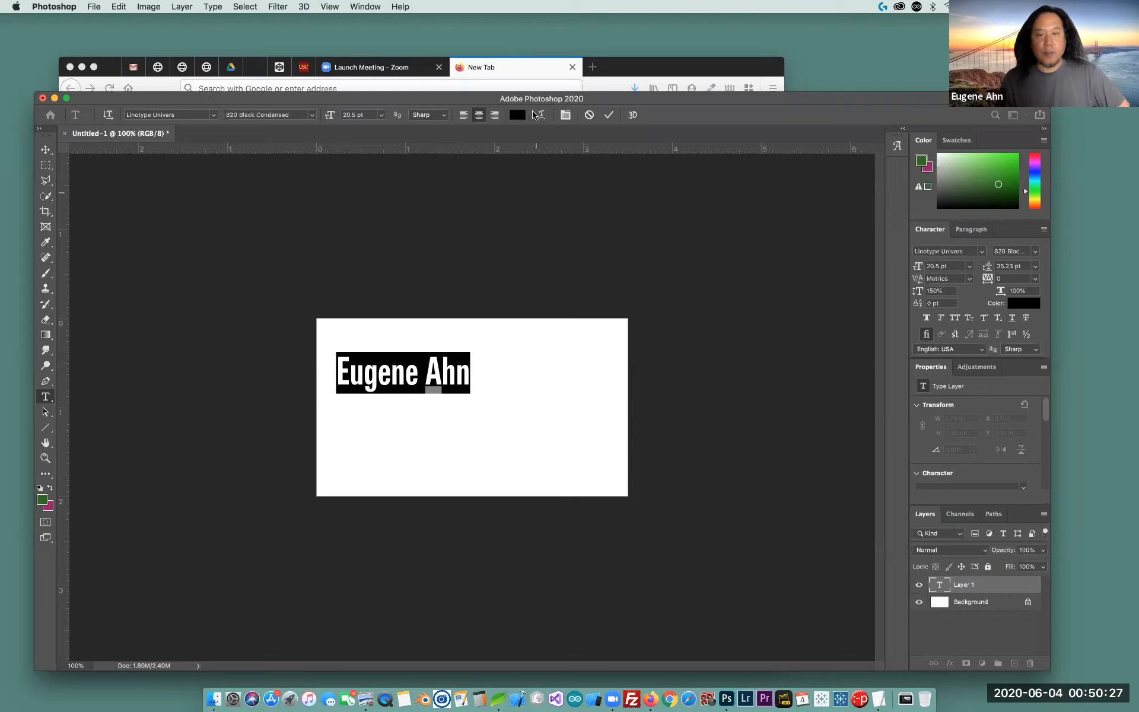
Centre-align the name text after briefly trying right alignment
{"action": "left_click", "coordinate": [495, 115]}
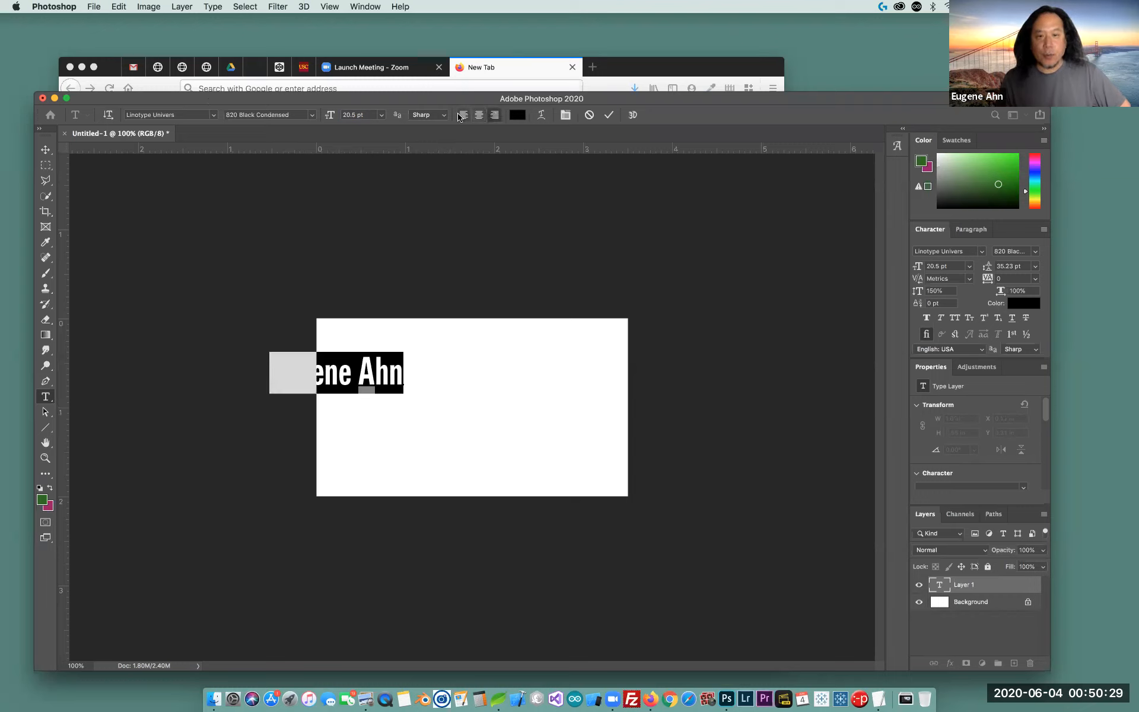
{"action": "left_click", "coordinate": [476, 116]}
{"action": "left_click", "coordinate": [478, 115]}
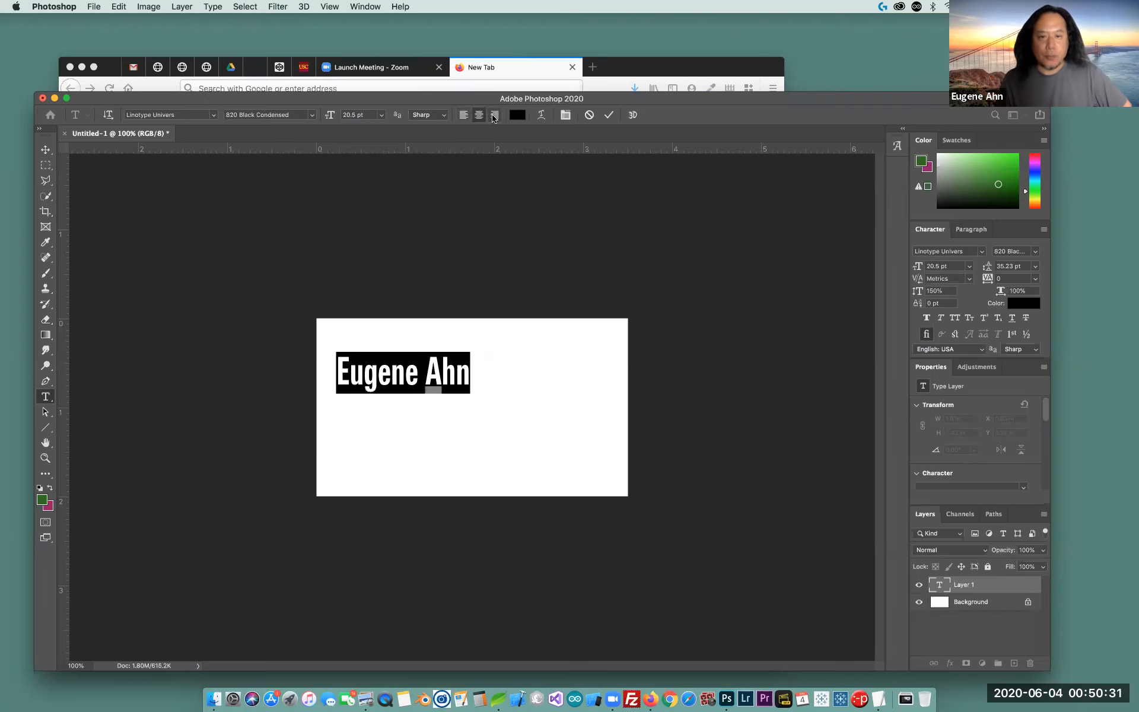
{"action": "left_click", "coordinate": [494, 115]}
{"action": "left_click", "coordinate": [478, 115]}
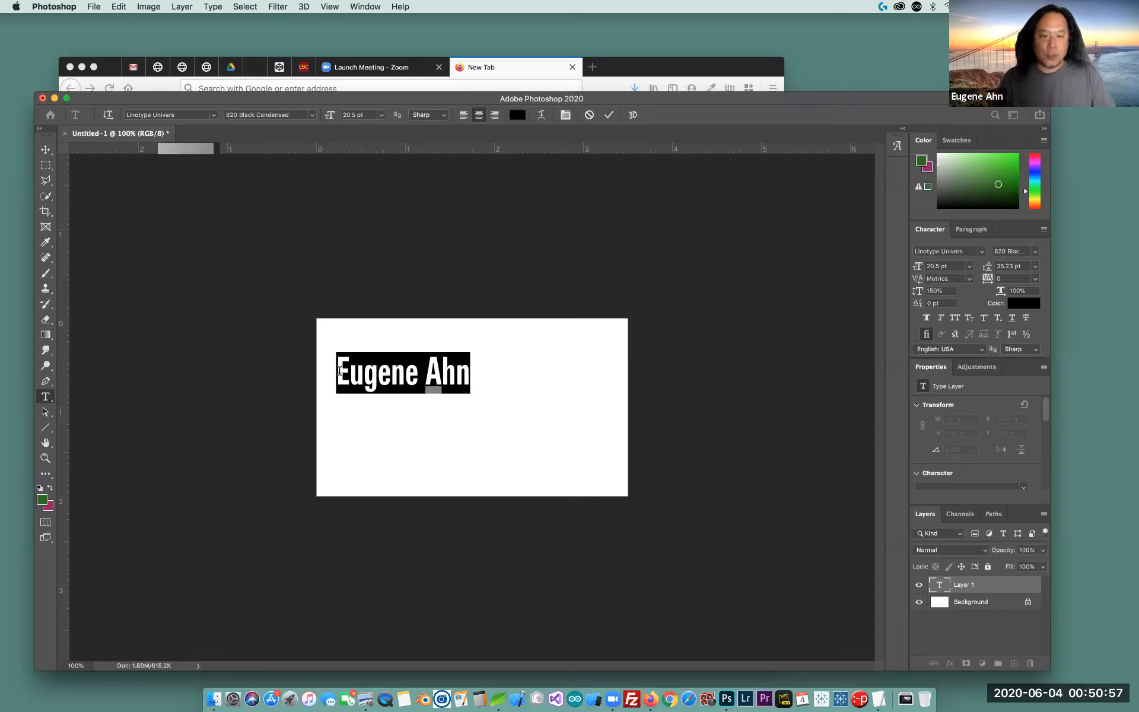
Commit the name text and move it to the horizontal centre near the card's top
{"action": "left_click", "coordinate": [45, 149]}
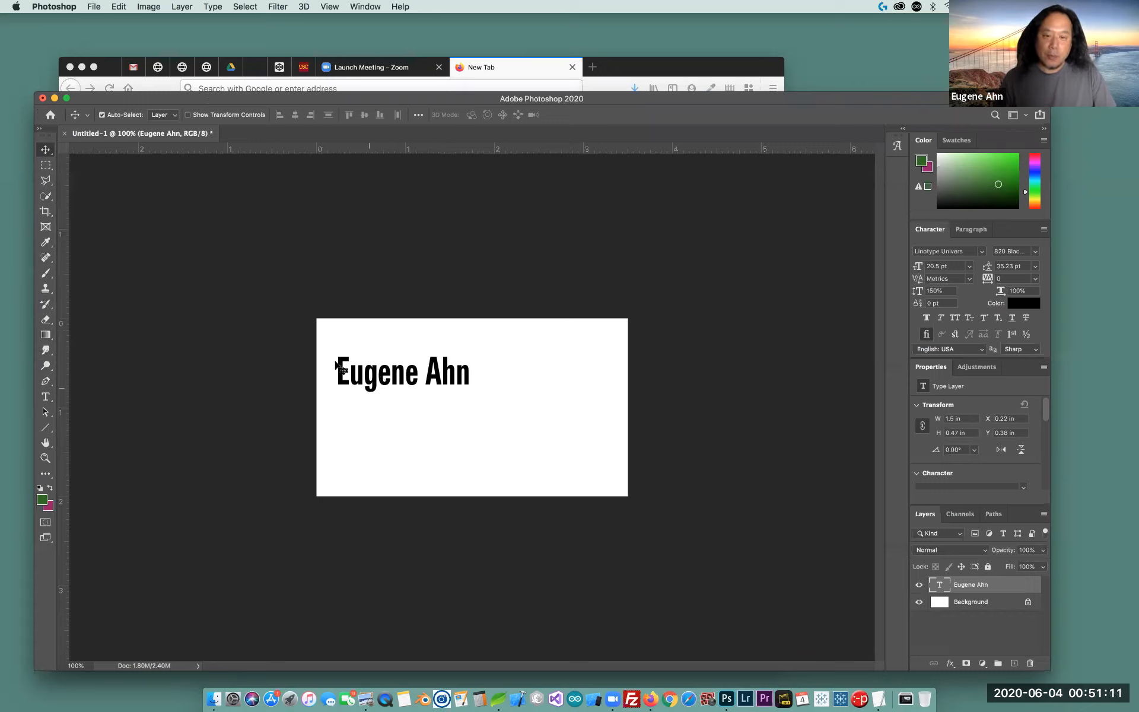
{"action": "left_click_drag", "start_coordinate": [432, 378], "coordinate": [454, 337]}
{"action": "left_click_drag", "start_coordinate": [472, 408], "coordinate": [502, 386]}
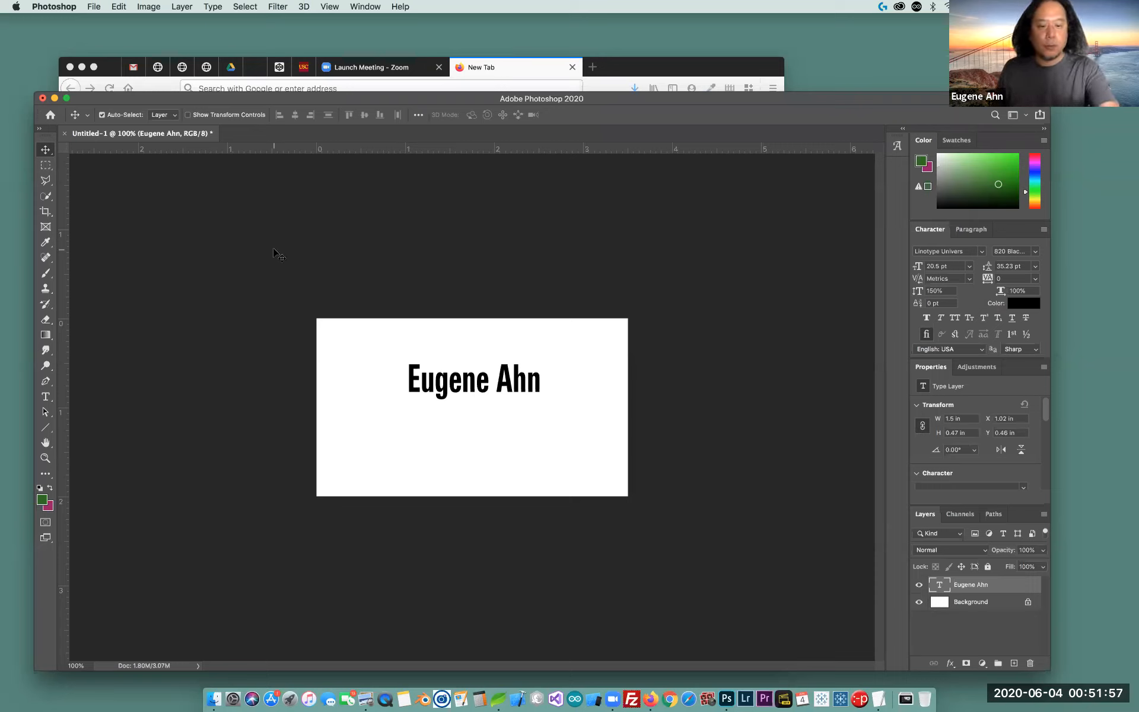
{"action": "key", "text": "t"}
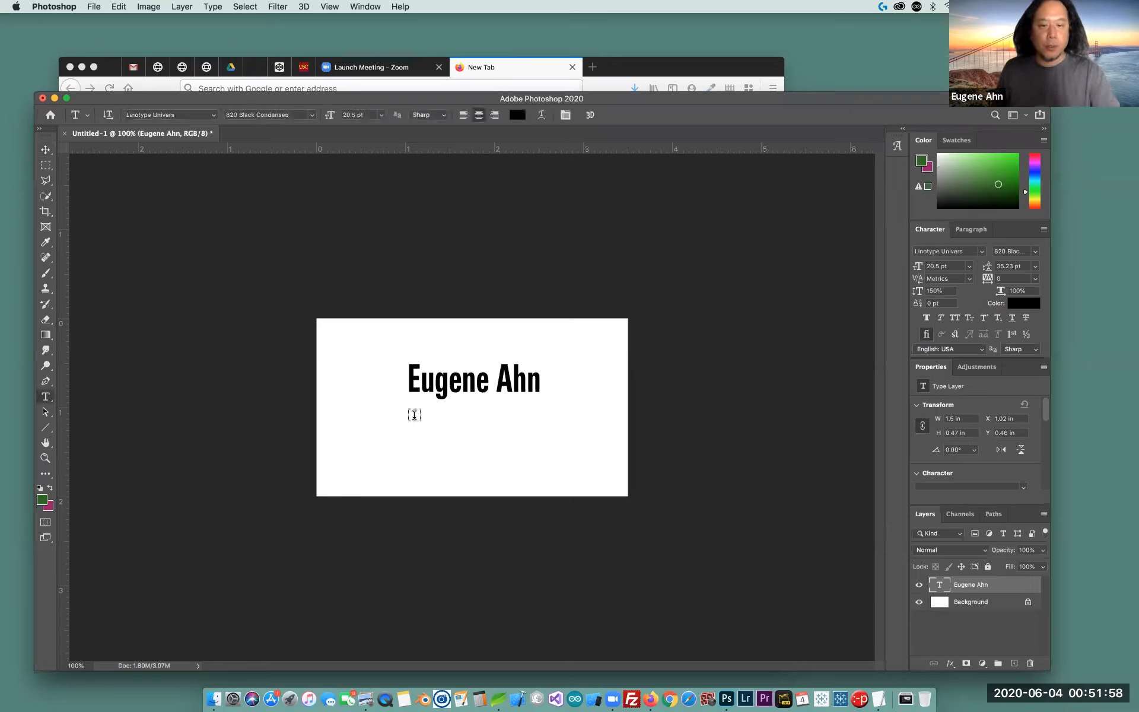
Type the phone number on a new text line below the name, fixing a mistyped digit
{"action": "left_click", "coordinate": [445, 451]}
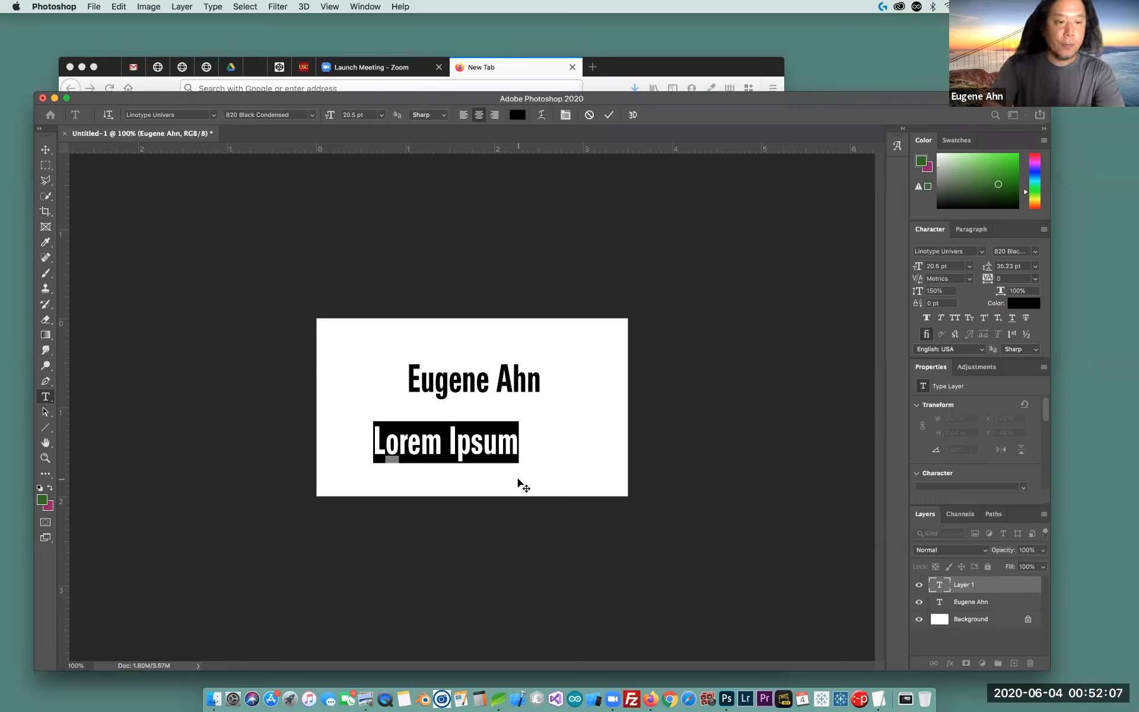
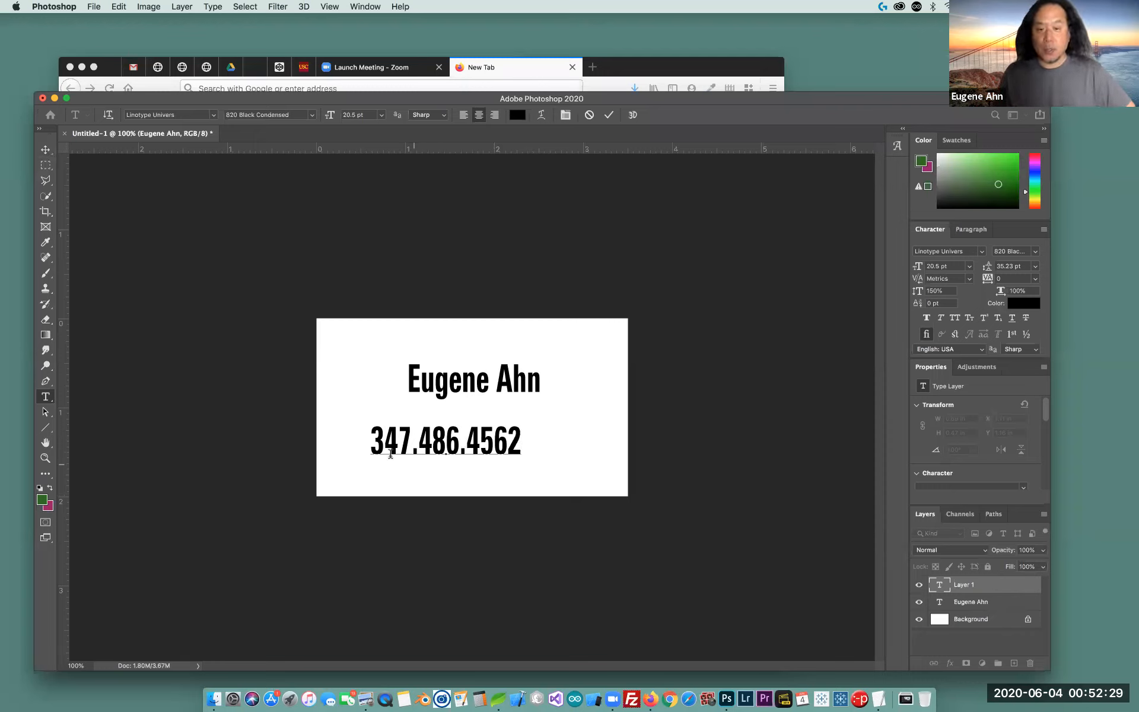
Set the phone number to 12 pt and select all of its text
{"action": "left_click", "coordinate": [382, 115]}
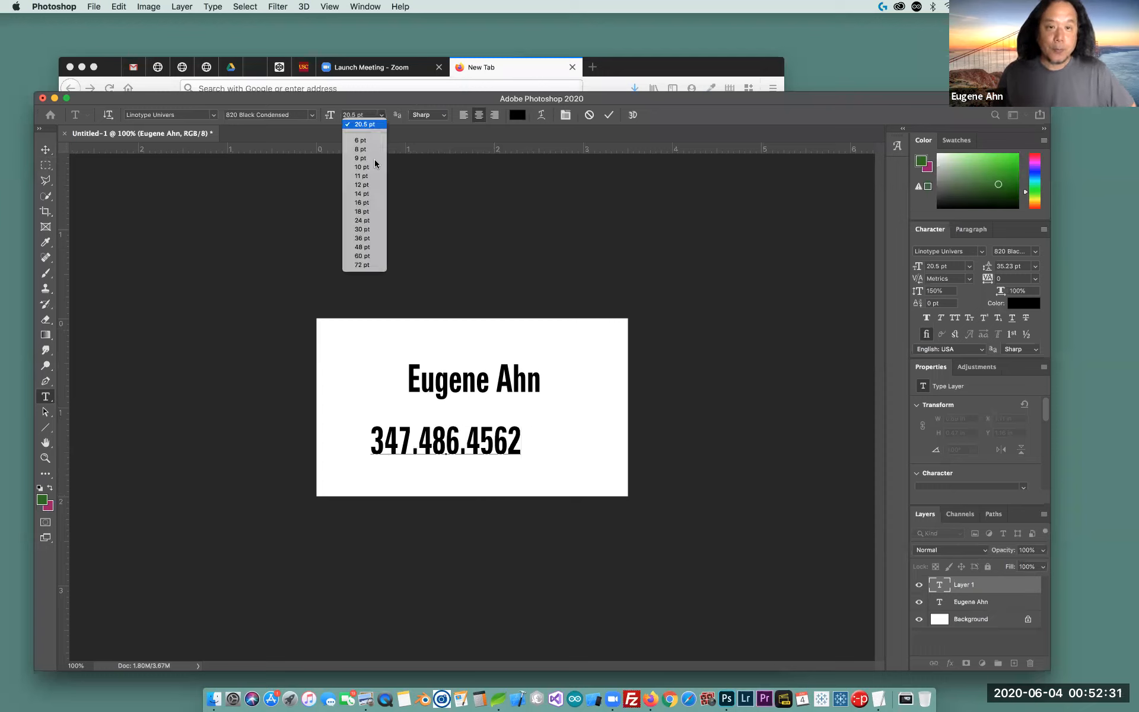
{"action": "left_click", "coordinate": [374, 185]}
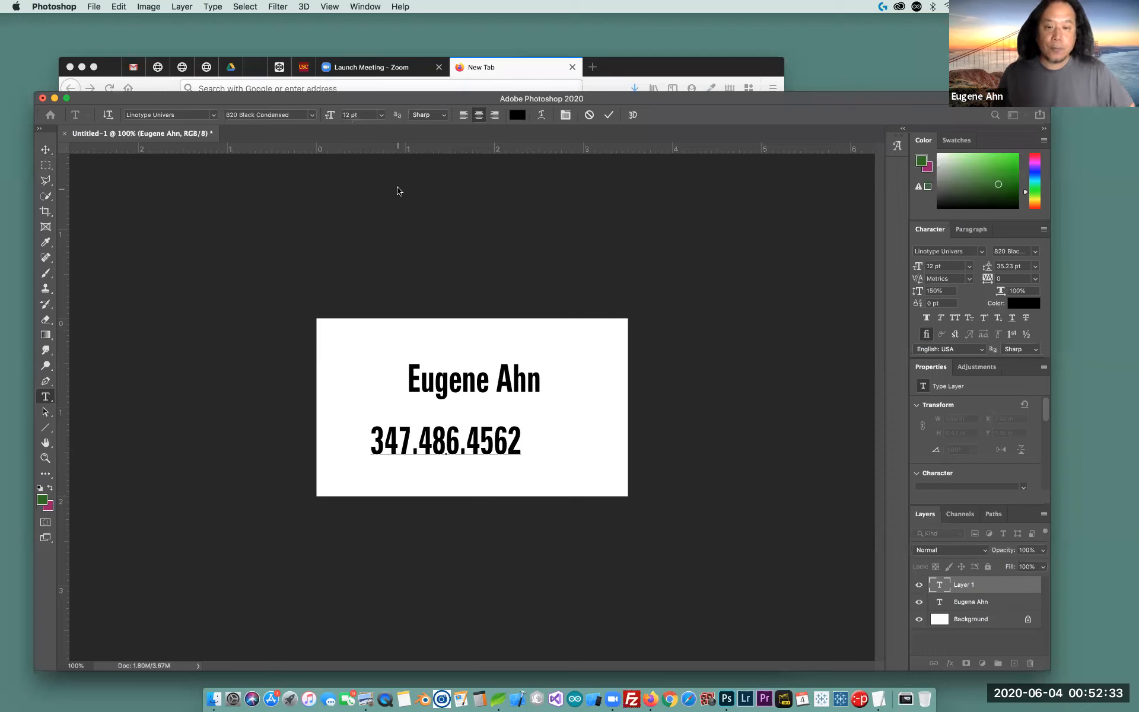
{"action": "key", "text": "super+a"}
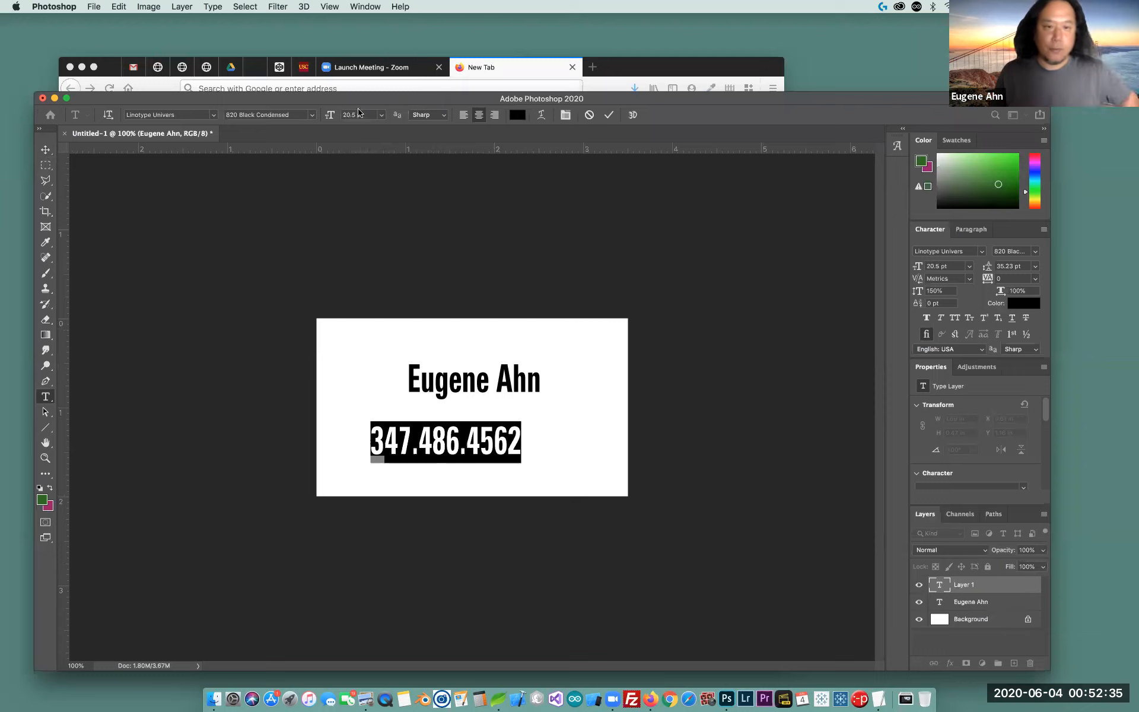
Set the phone number in Univers Condensed Medium at 12 pt
{"action": "left_click", "coordinate": [382, 117]}
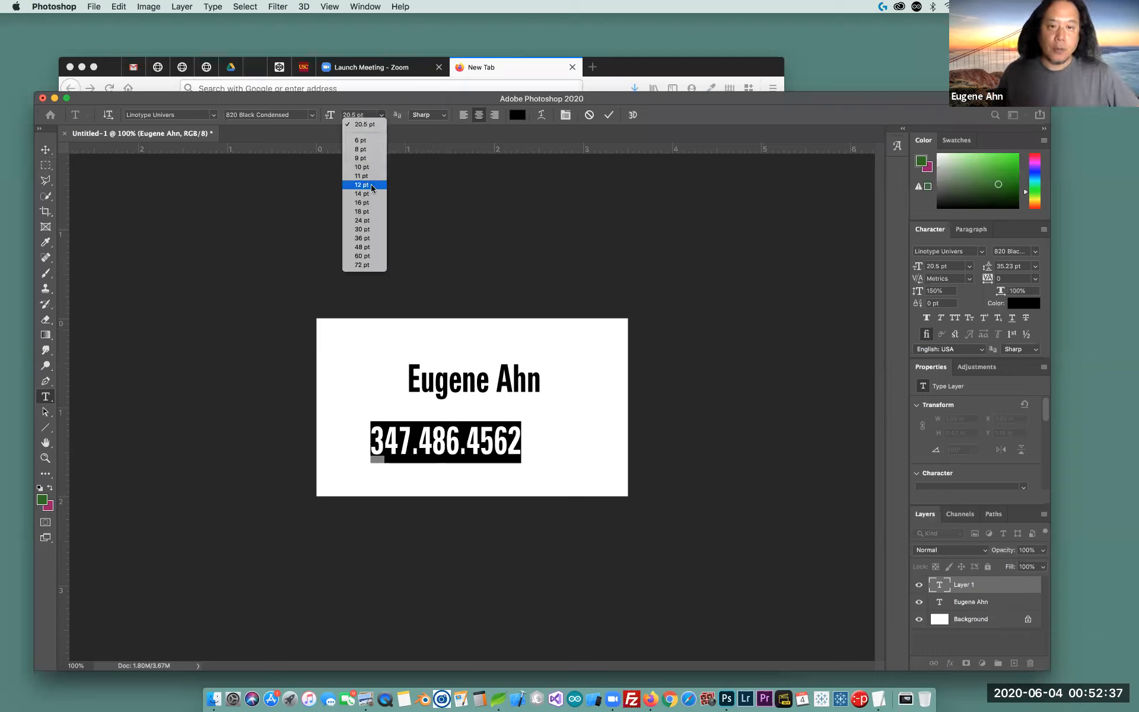
{"action": "left_click", "coordinate": [374, 185]}
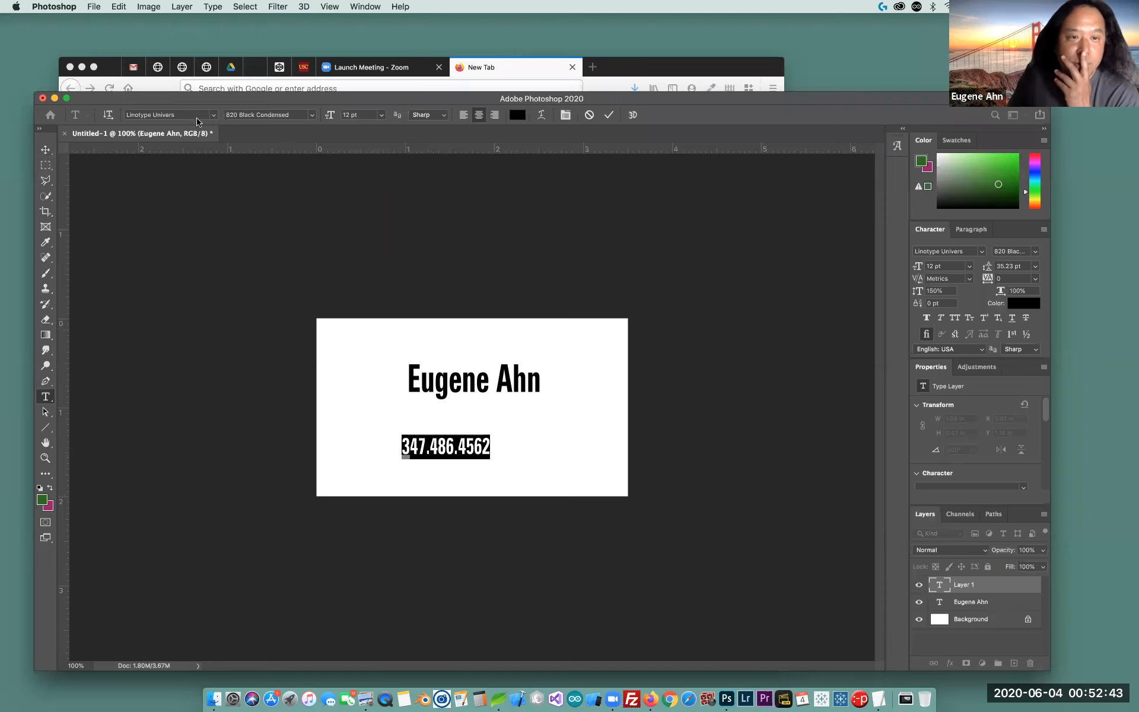
{"action": "left_click", "coordinate": [212, 117]}
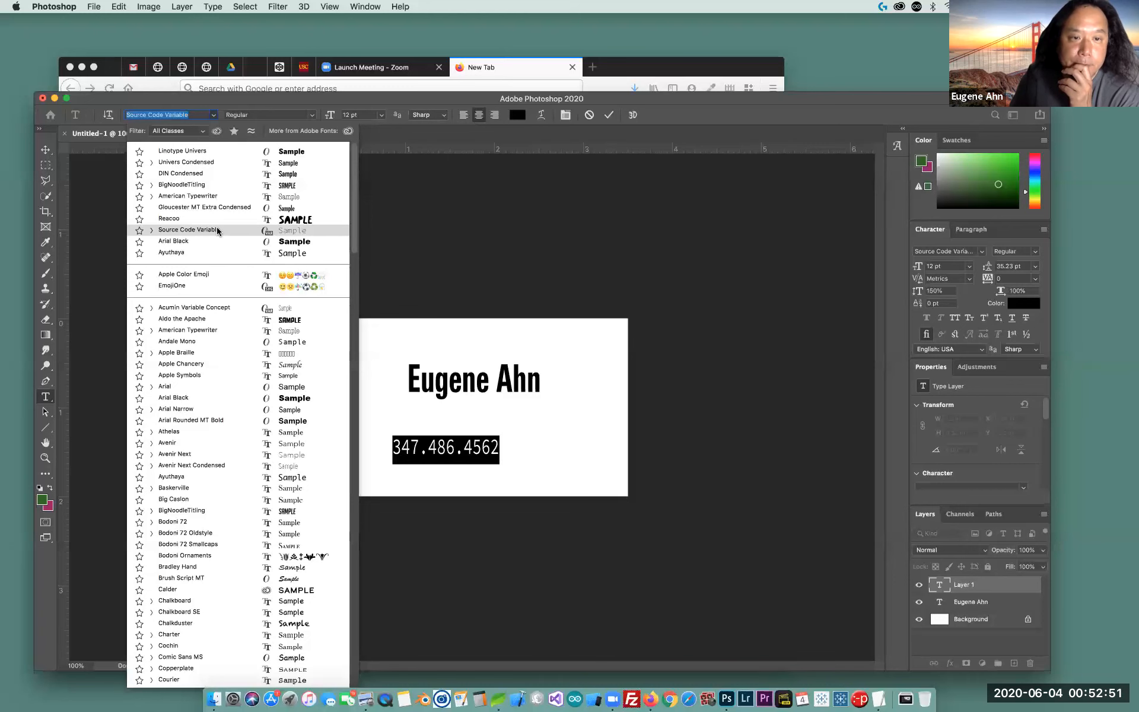
{"action": "left_click", "coordinate": [217, 231]}
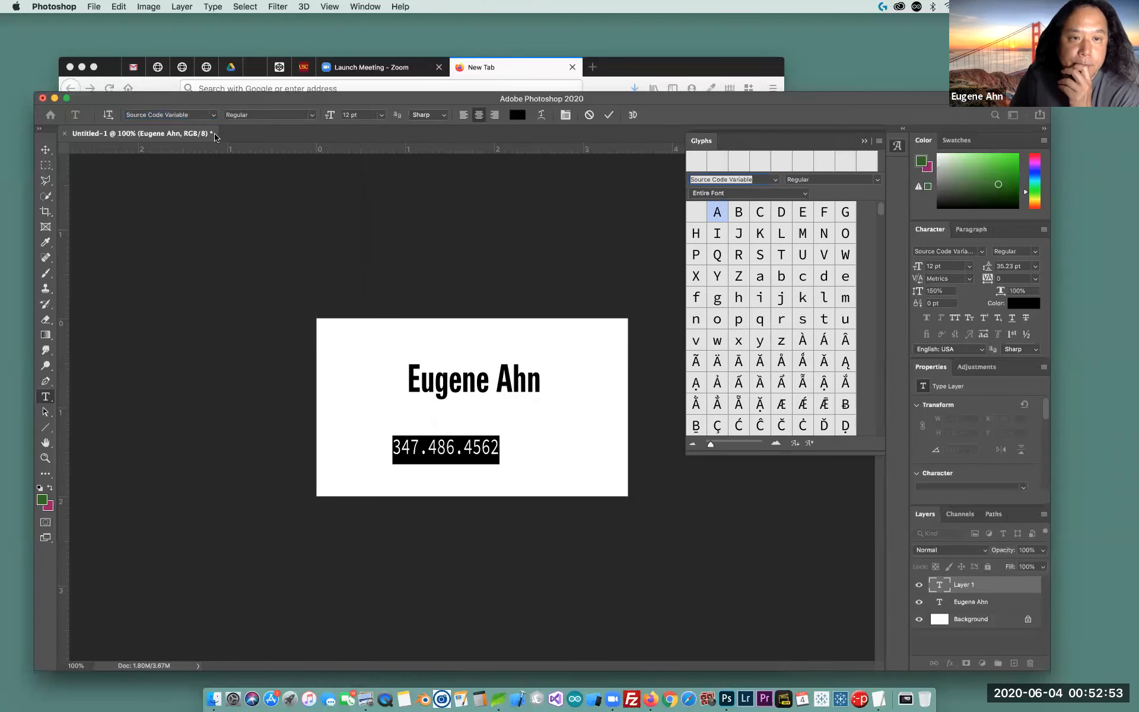
{"action": "left_click", "coordinate": [214, 115]}
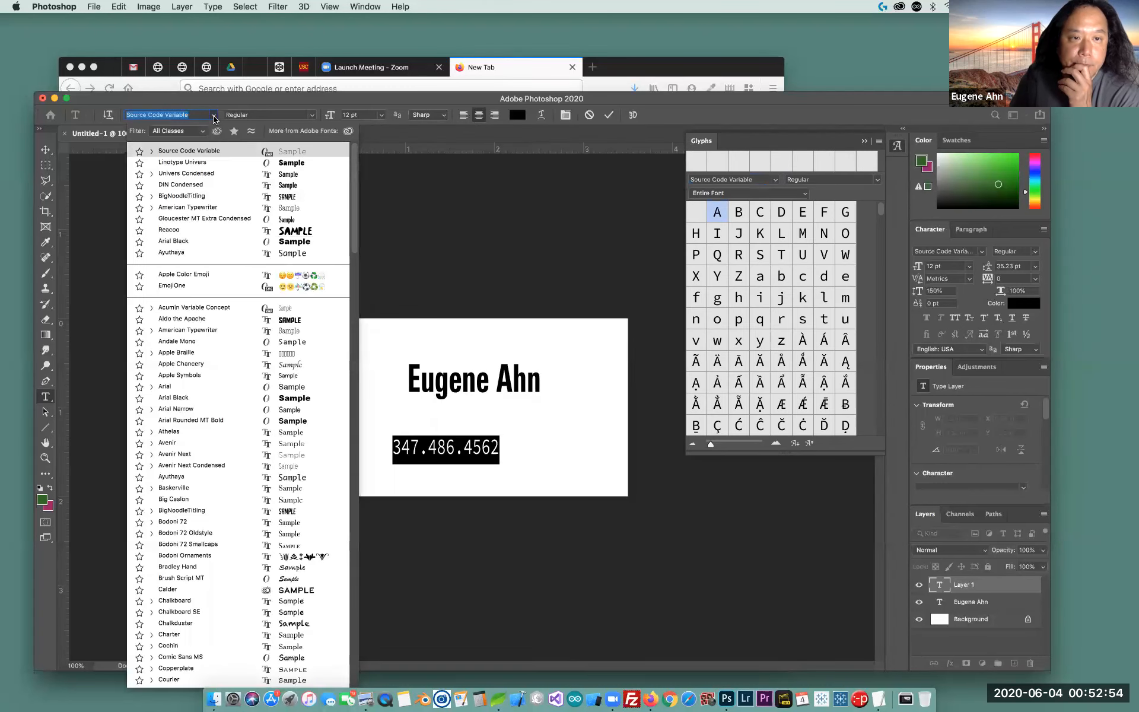
{"action": "left_click", "coordinate": [220, 173]}
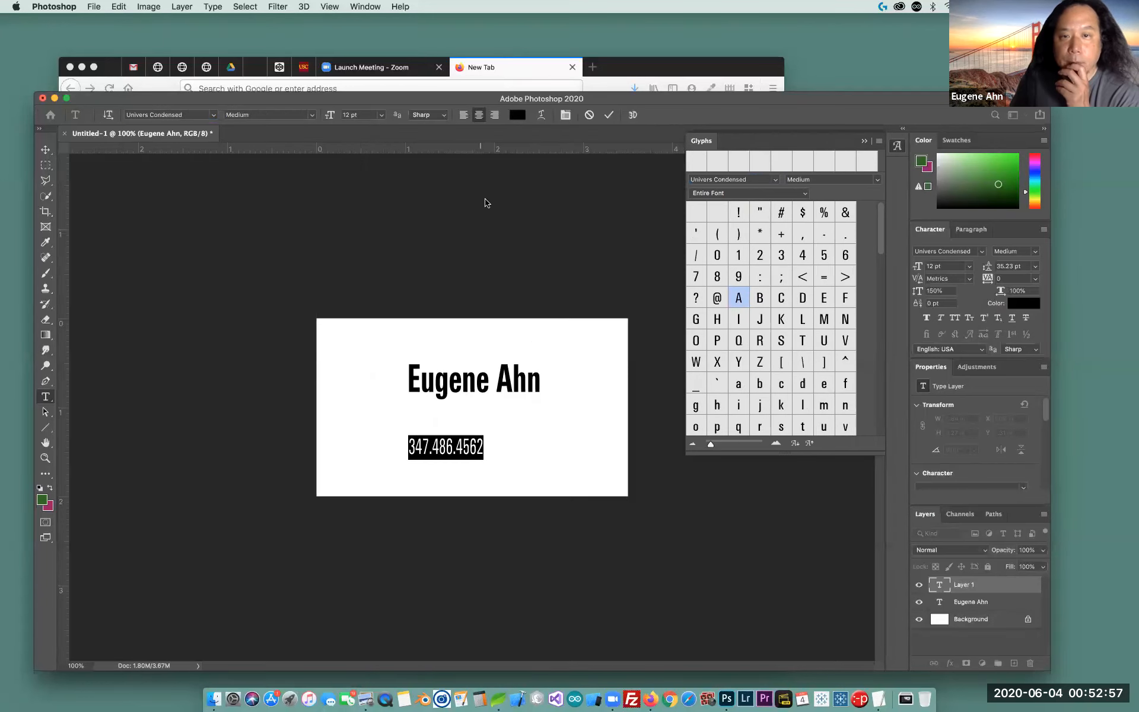
Close the Glyphs panel and commit the phone number text
{"action": "left_click", "coordinate": [879, 141]}
{"action": "left_click", "coordinate": [926, 208]}
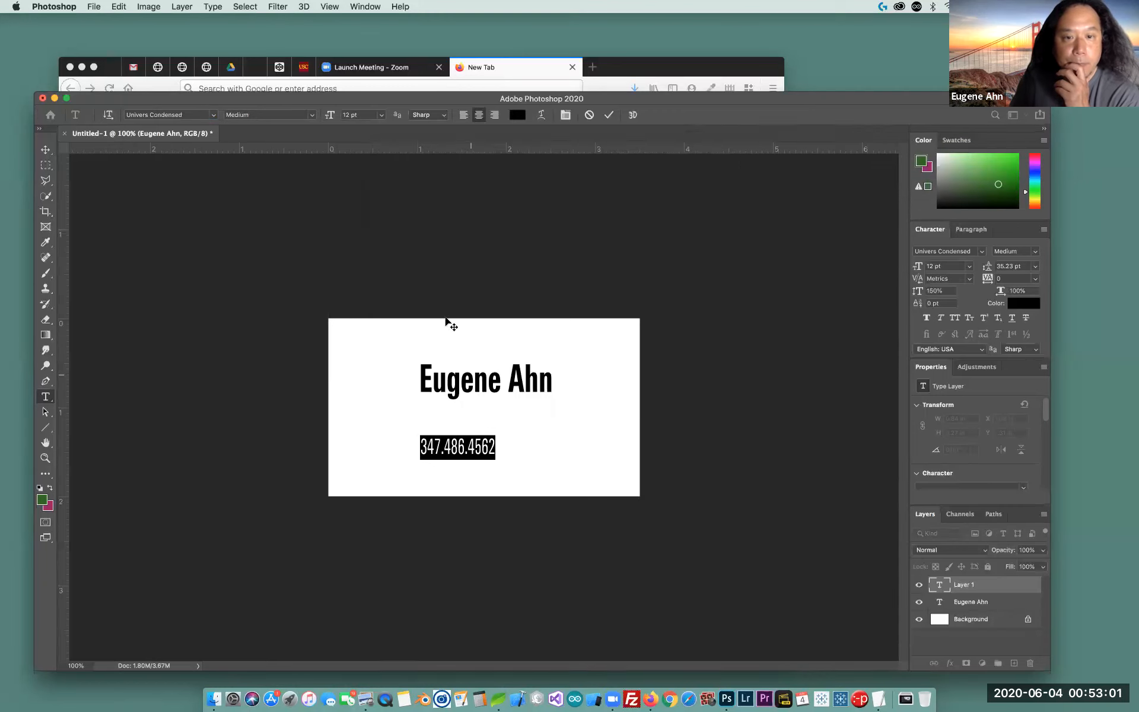
{"action": "left_click", "coordinate": [47, 151]}
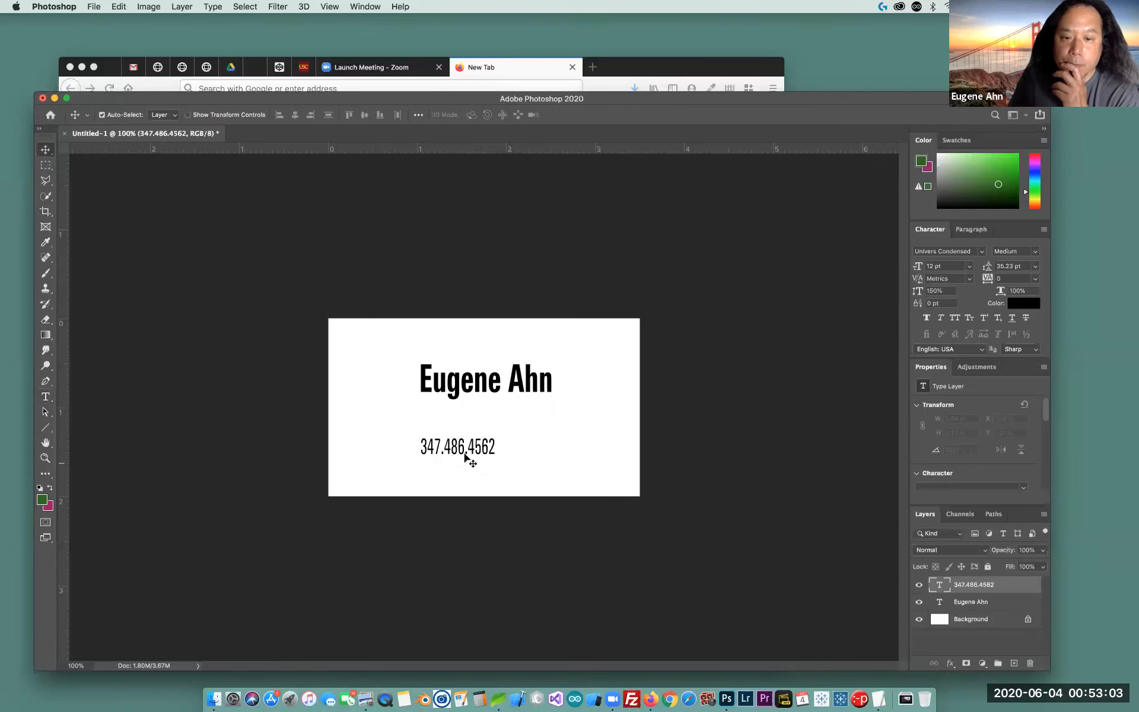
Drag the phone number layer until it sits centred directly under the name
{"action": "left_click_drag", "start_coordinate": [458, 448], "coordinate": [483, 439]}
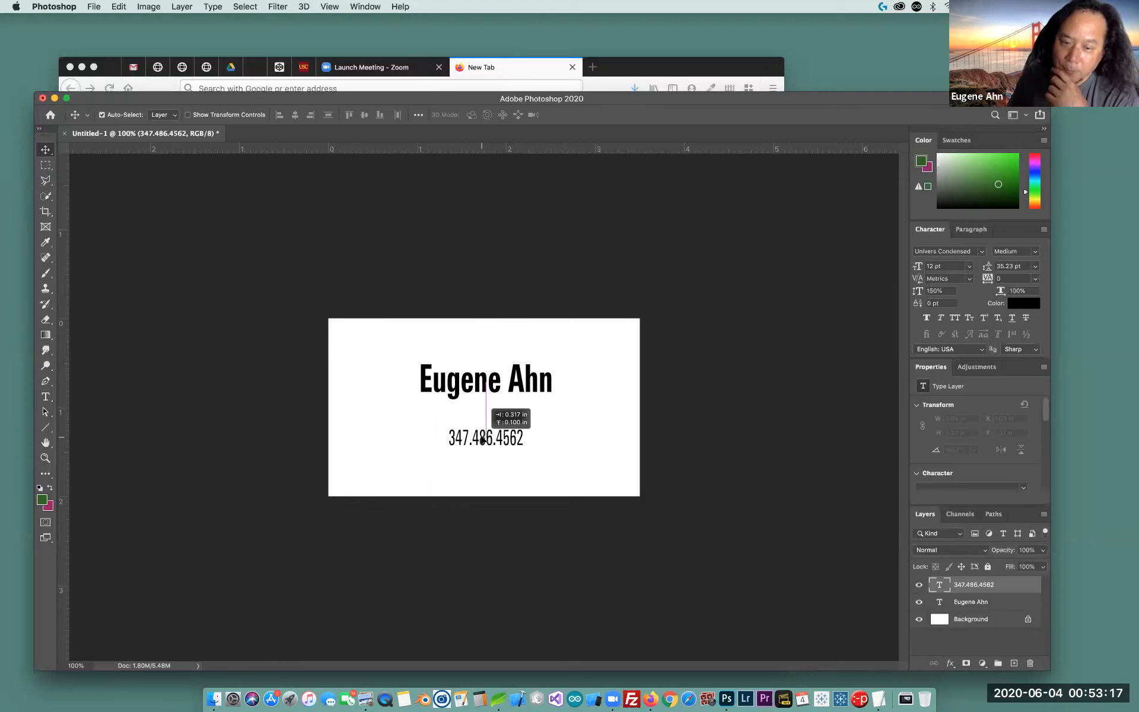
{"action": "left_click_drag", "start_coordinate": [483, 439], "coordinate": [482, 439]}
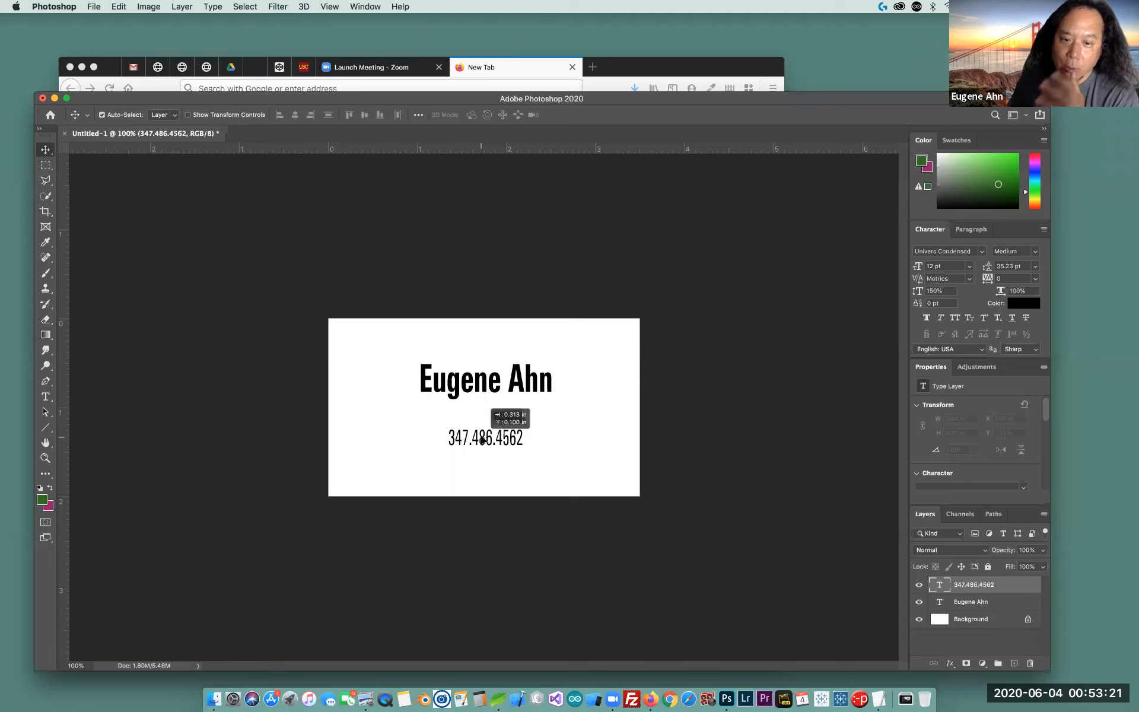
{"action": "left_click_drag", "start_coordinate": [482, 439], "coordinate": [482, 440]}
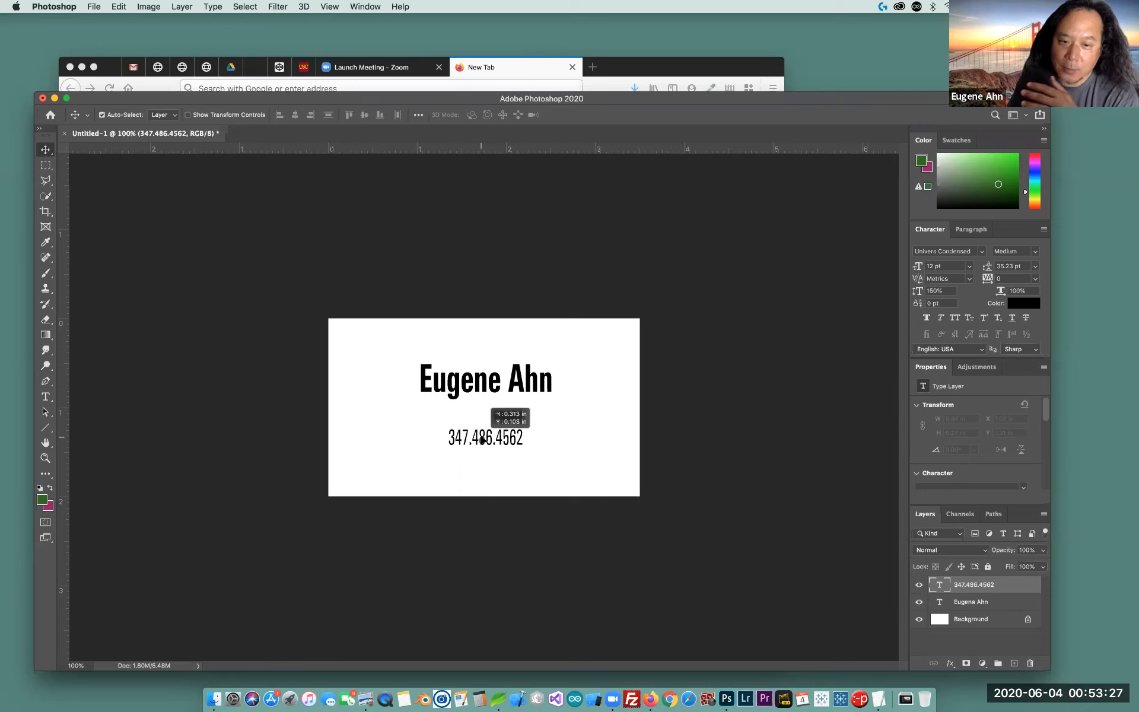
{"action": "left_click_drag", "start_coordinate": [482, 440], "coordinate": [483, 439]}
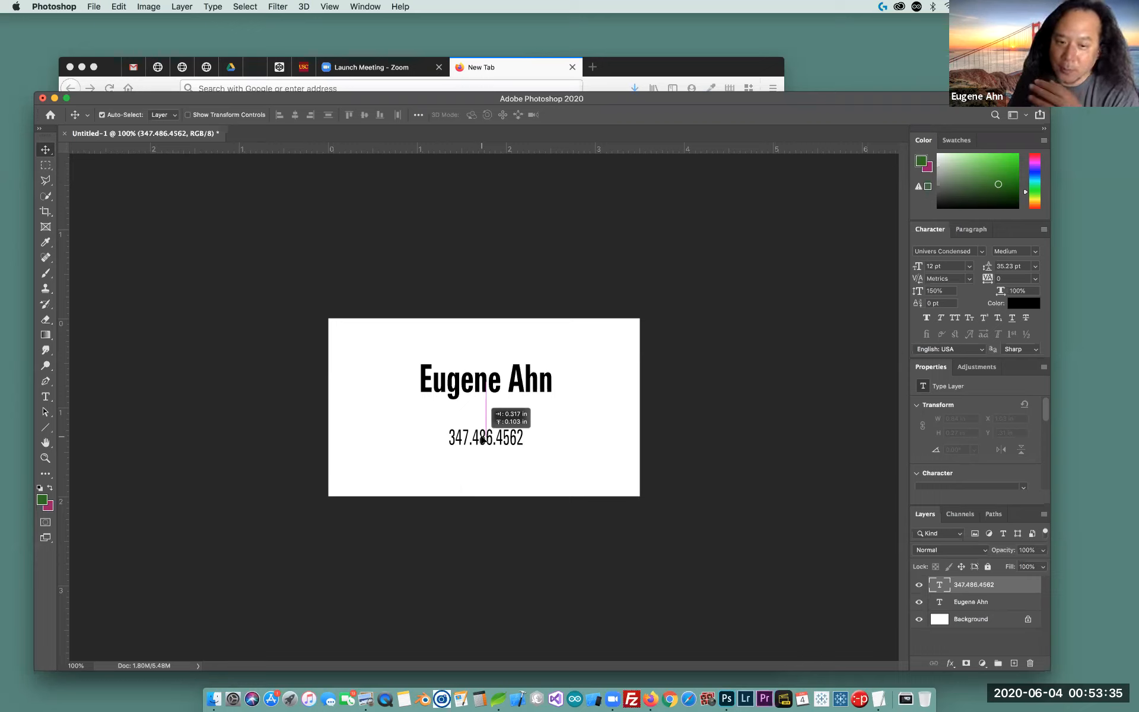
{"action": "left_click_drag", "start_coordinate": [482, 440], "coordinate": [482, 439]}
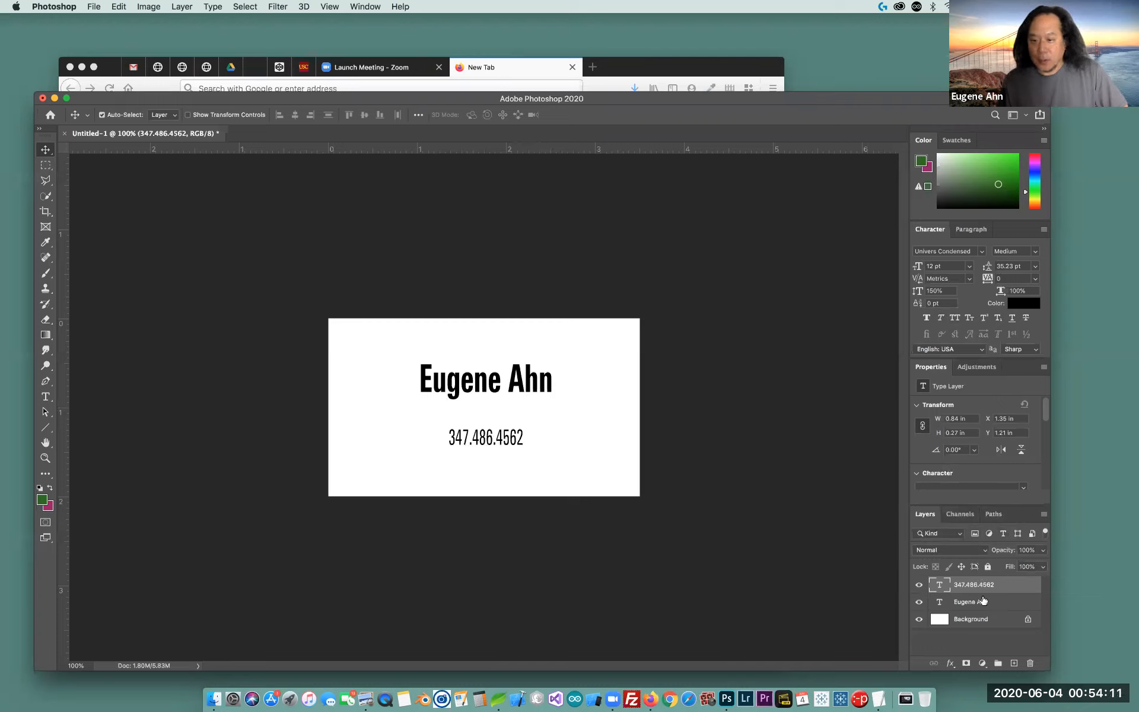
Float the Layers panel over the canvas and make it taller and wider
{"action": "left_click_drag", "start_coordinate": [1022, 515], "coordinate": [801, 200]}
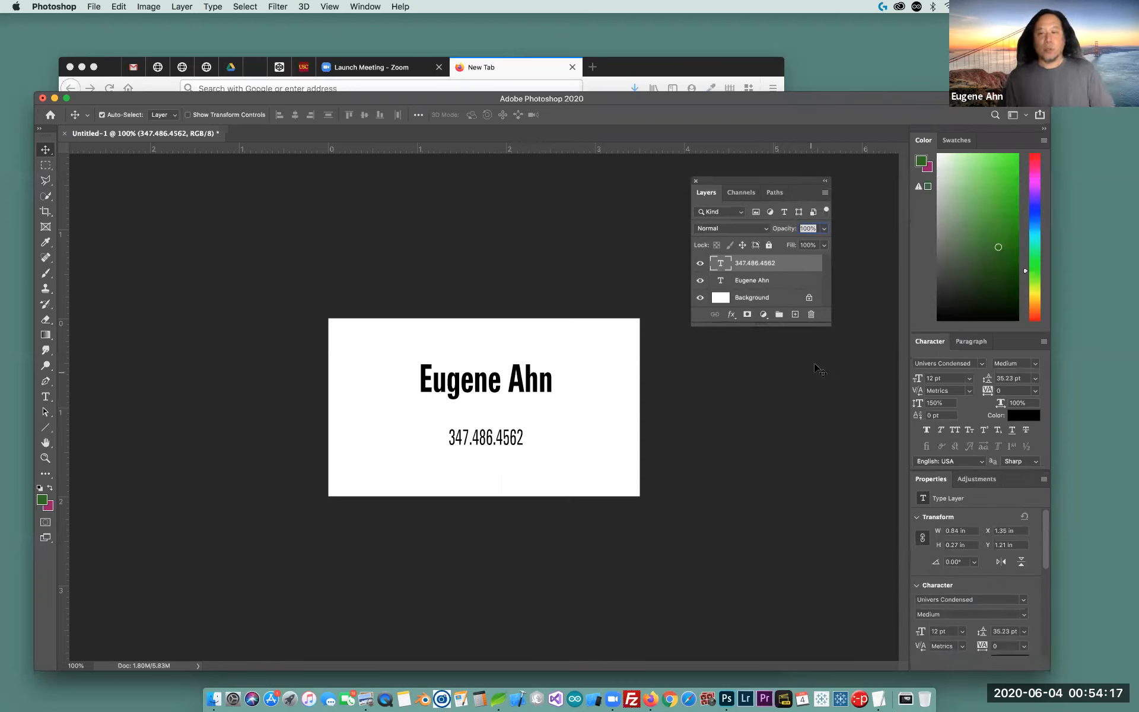
{"action": "left_click_drag", "start_coordinate": [807, 323], "coordinate": [808, 611]}
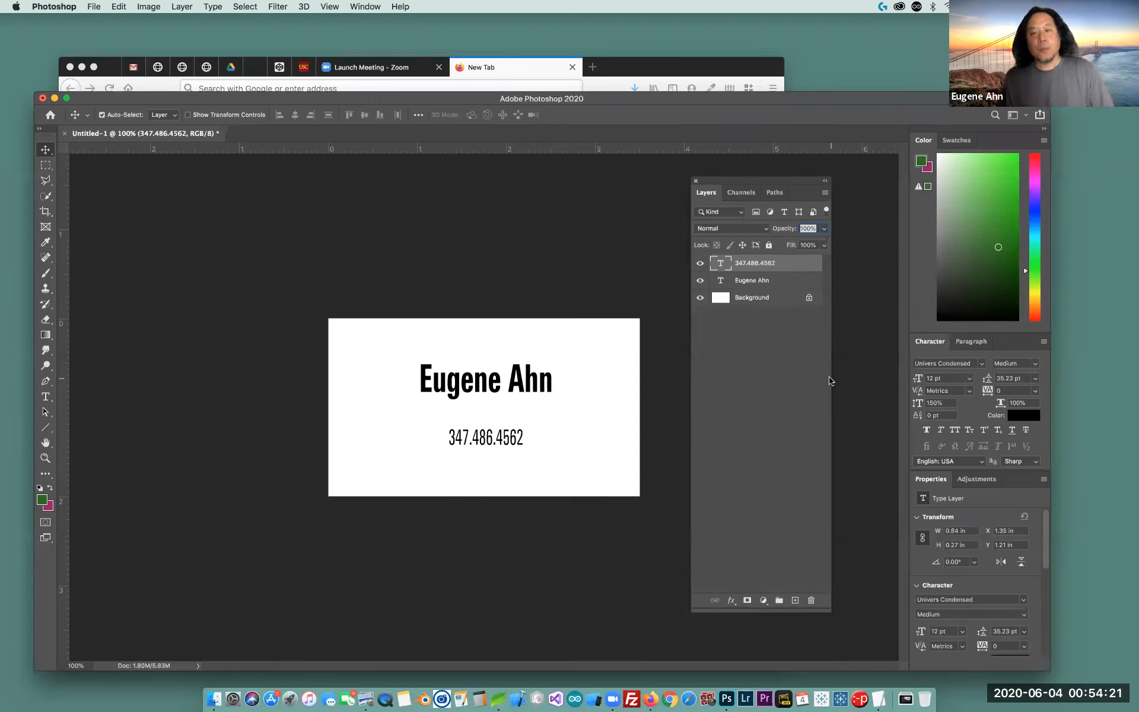
{"action": "left_click_drag", "start_coordinate": [831, 375], "coordinate": [867, 377]}
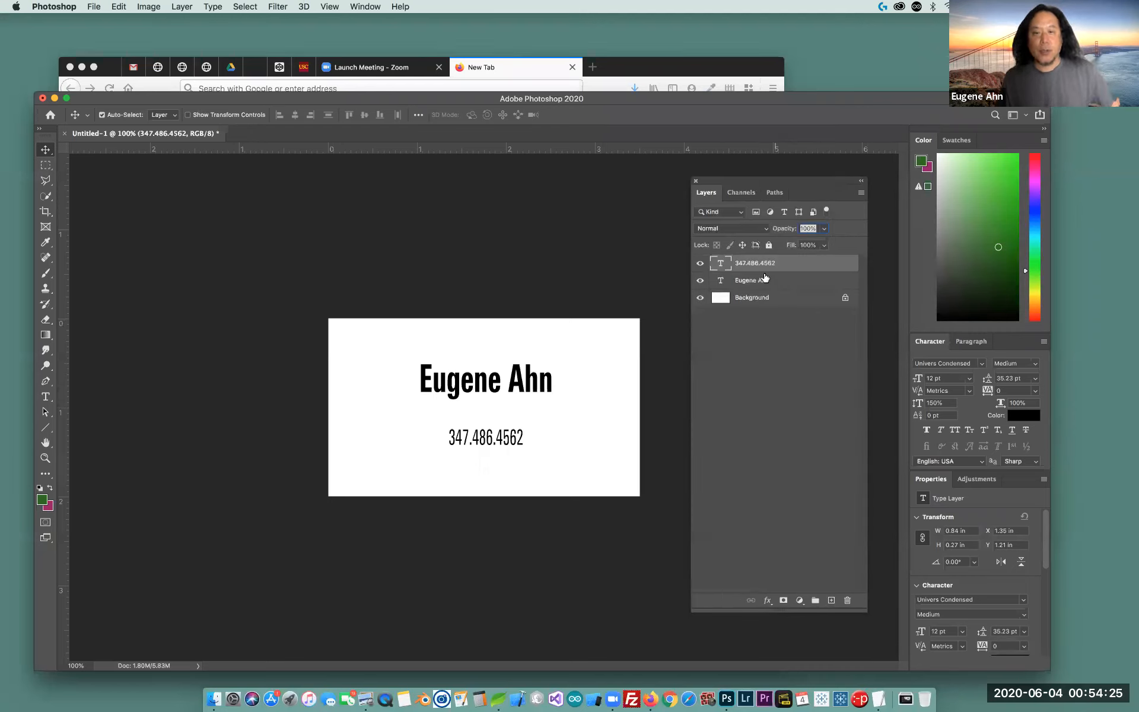
{"action": "left_click", "coordinate": [782, 283]}
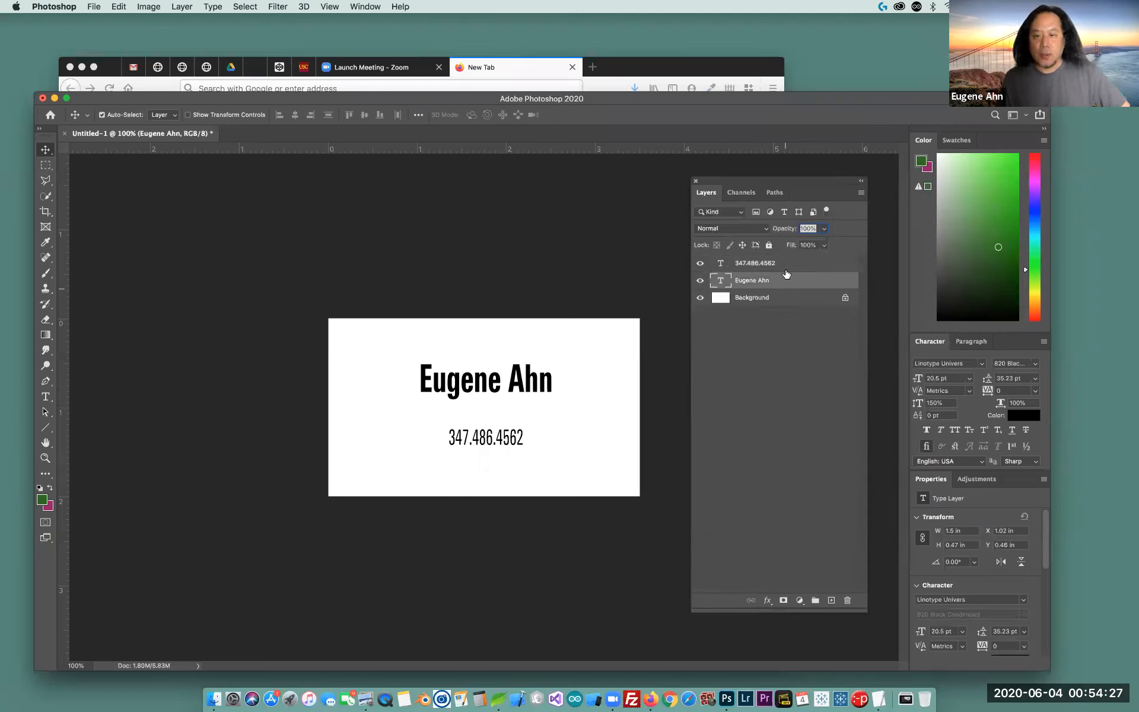
{"action": "left_click", "coordinate": [788, 263]}
{"action": "left_click", "coordinate": [786, 283]}
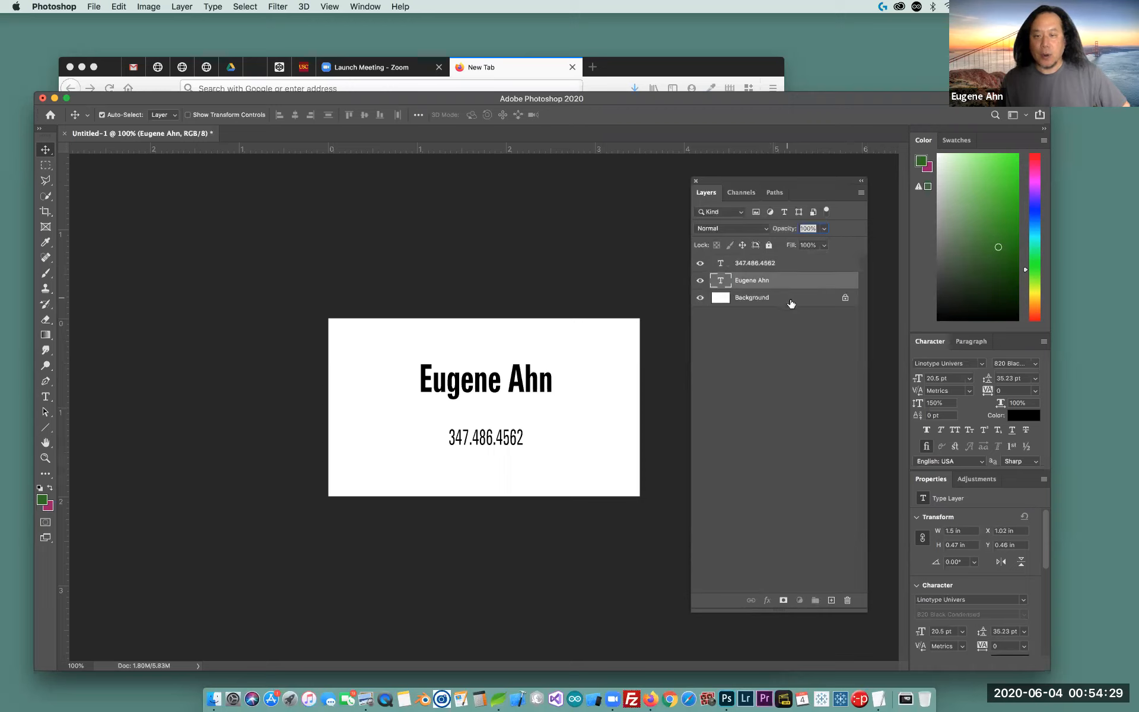
{"action": "left_click", "coordinate": [791, 301]}
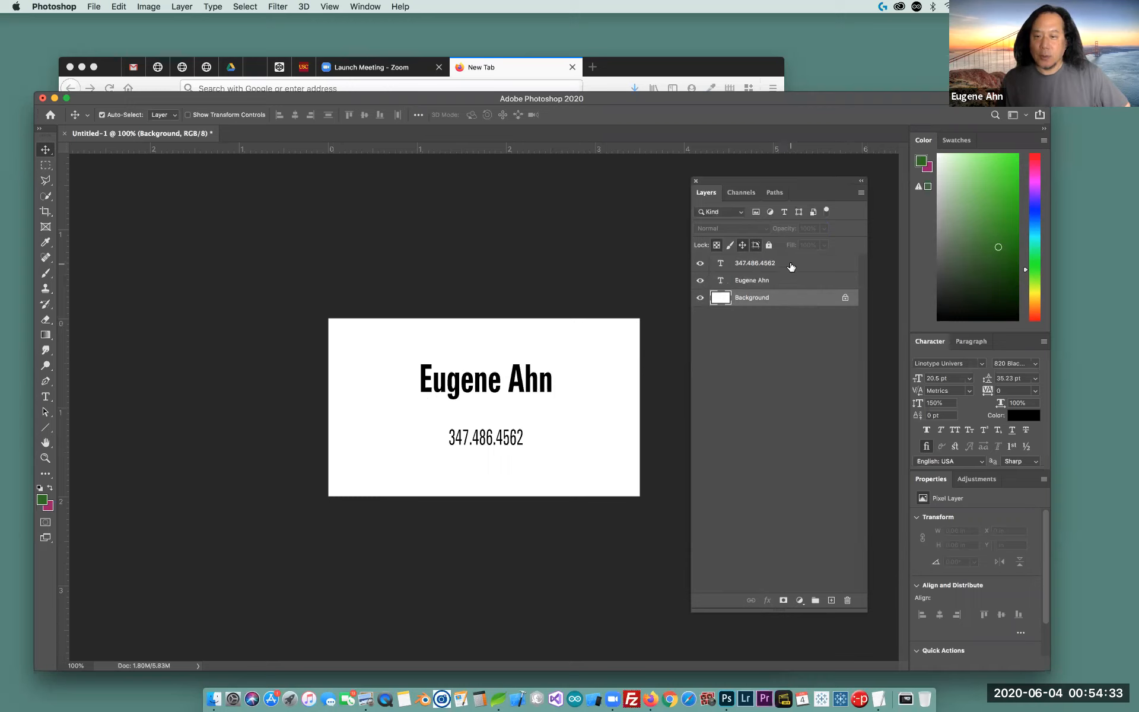
{"action": "left_click", "coordinate": [791, 266]}
{"action": "left_click", "coordinate": [789, 280]}
{"action": "left_click", "coordinate": [790, 265]}
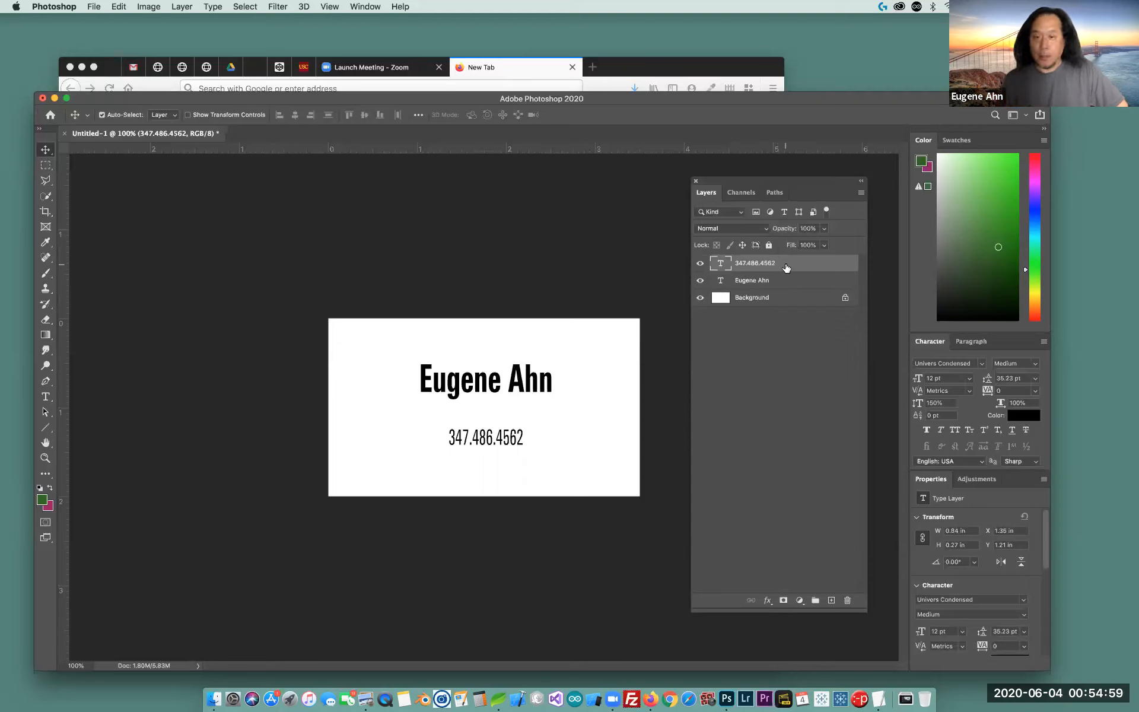
{"action": "left_click", "coordinate": [791, 284]}
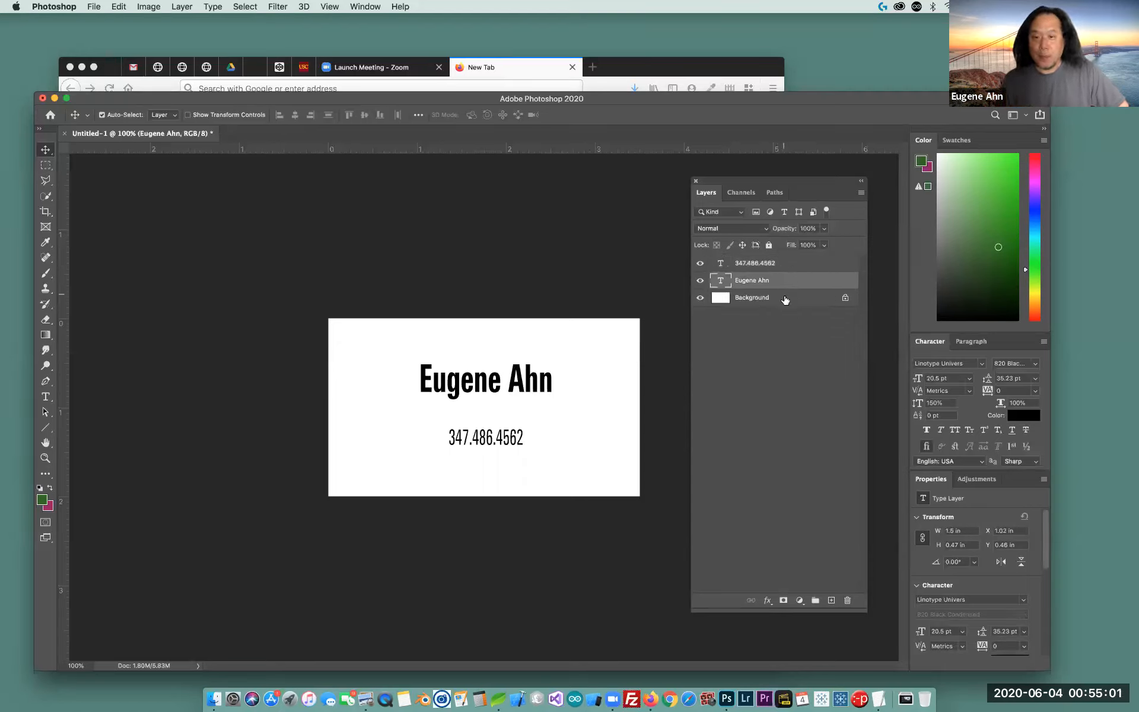
{"action": "left_click", "coordinate": [785, 298]}
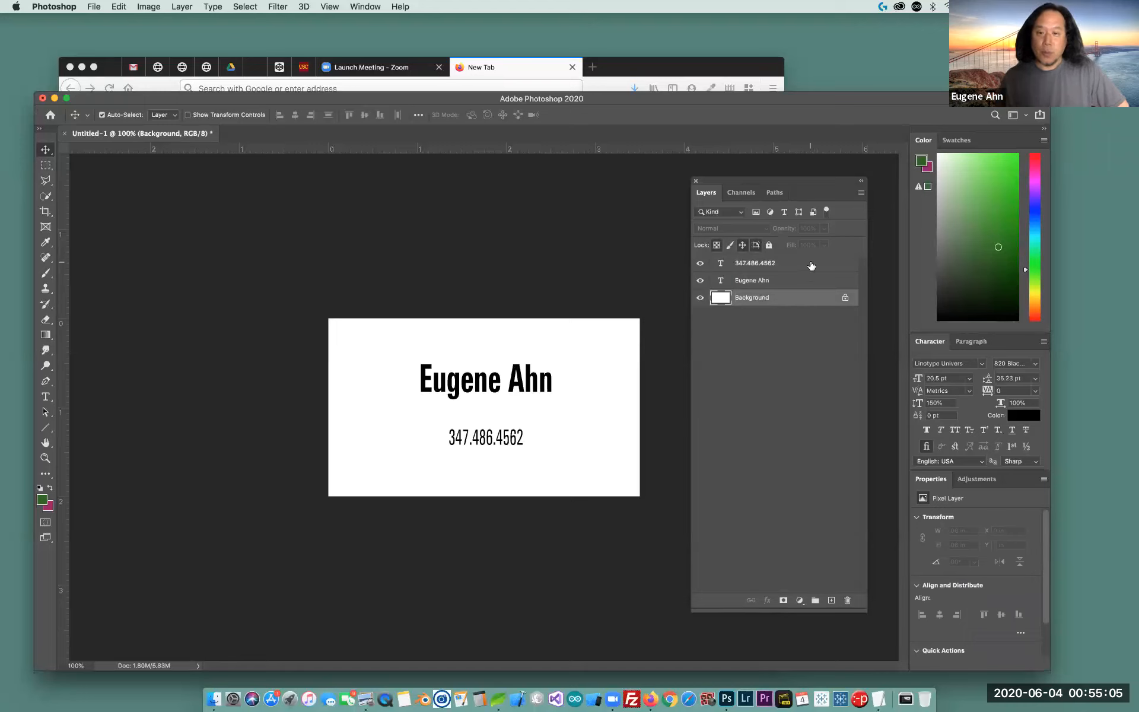
{"action": "left_click", "coordinate": [811, 265]}
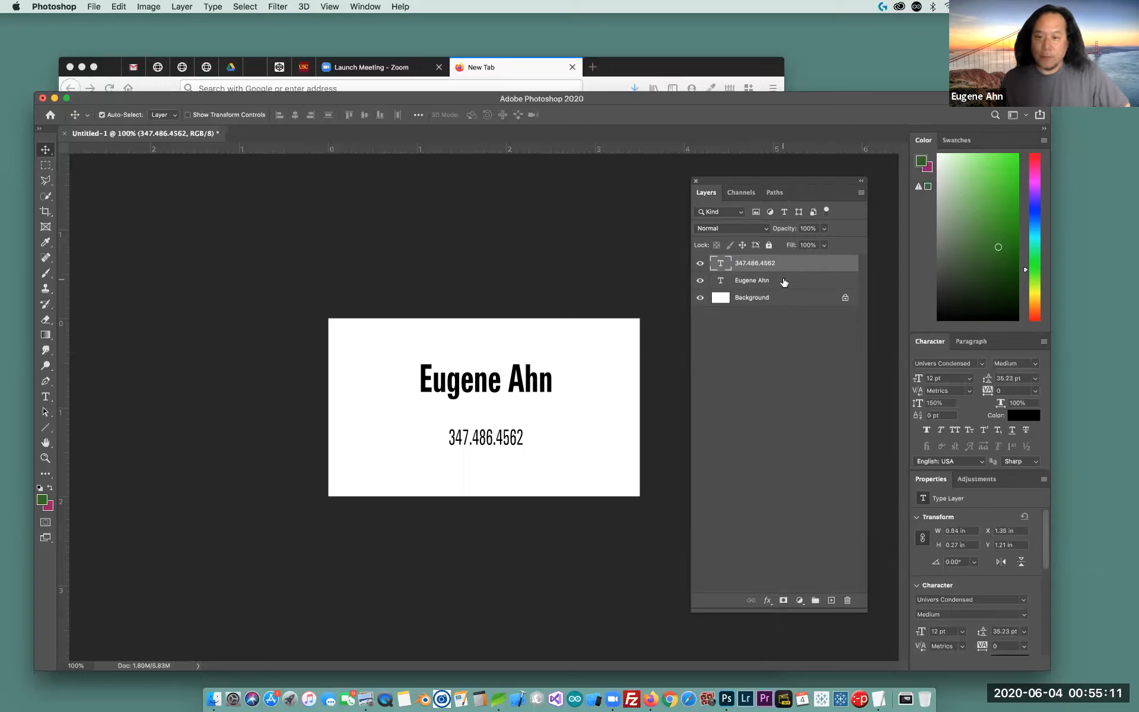
{"action": "left_click", "coordinate": [784, 282]}
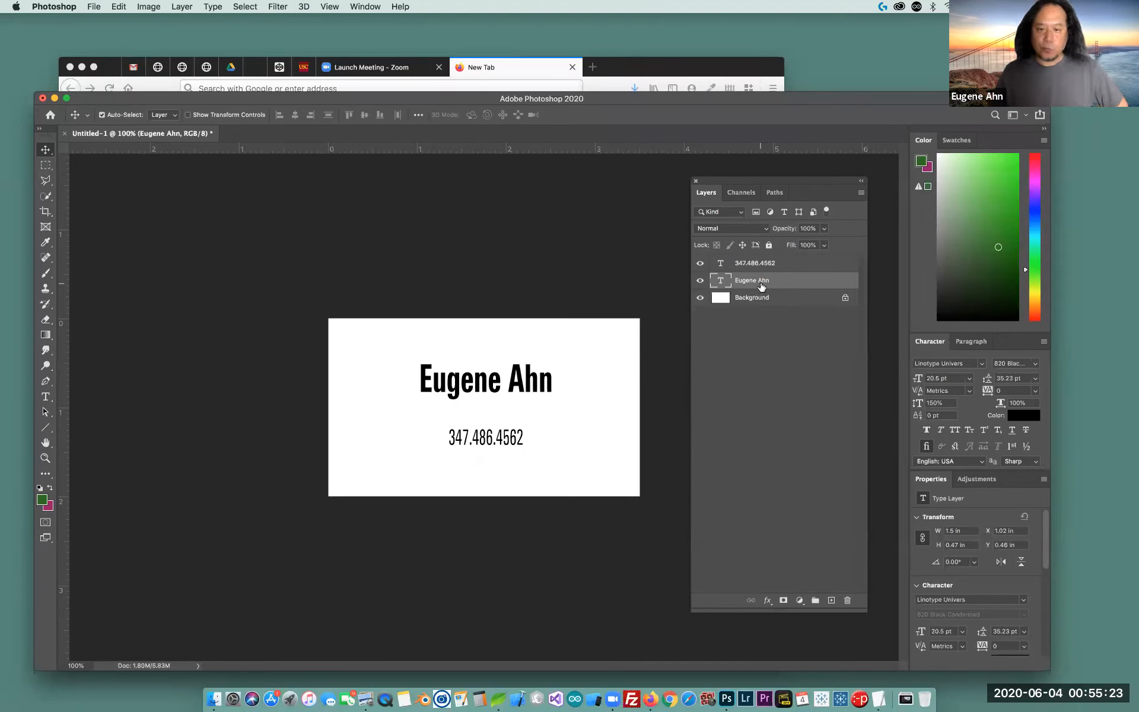
{"action": "key", "text": "z"}
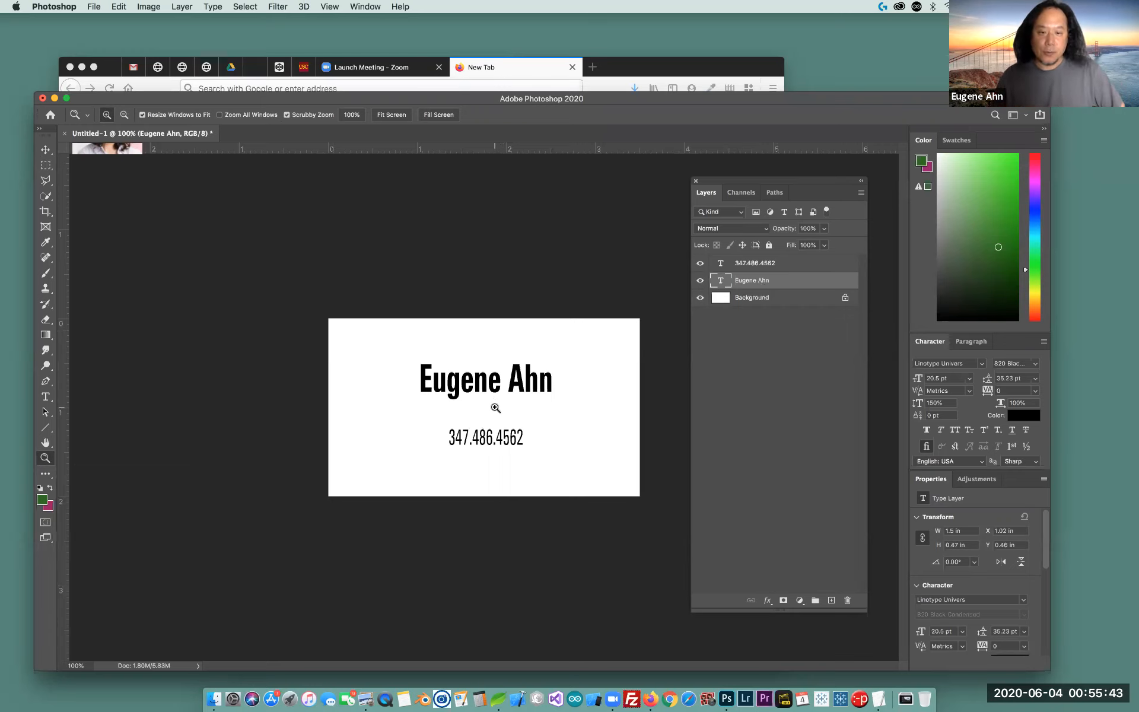
{"action": "left_click", "coordinate": [496, 407]}
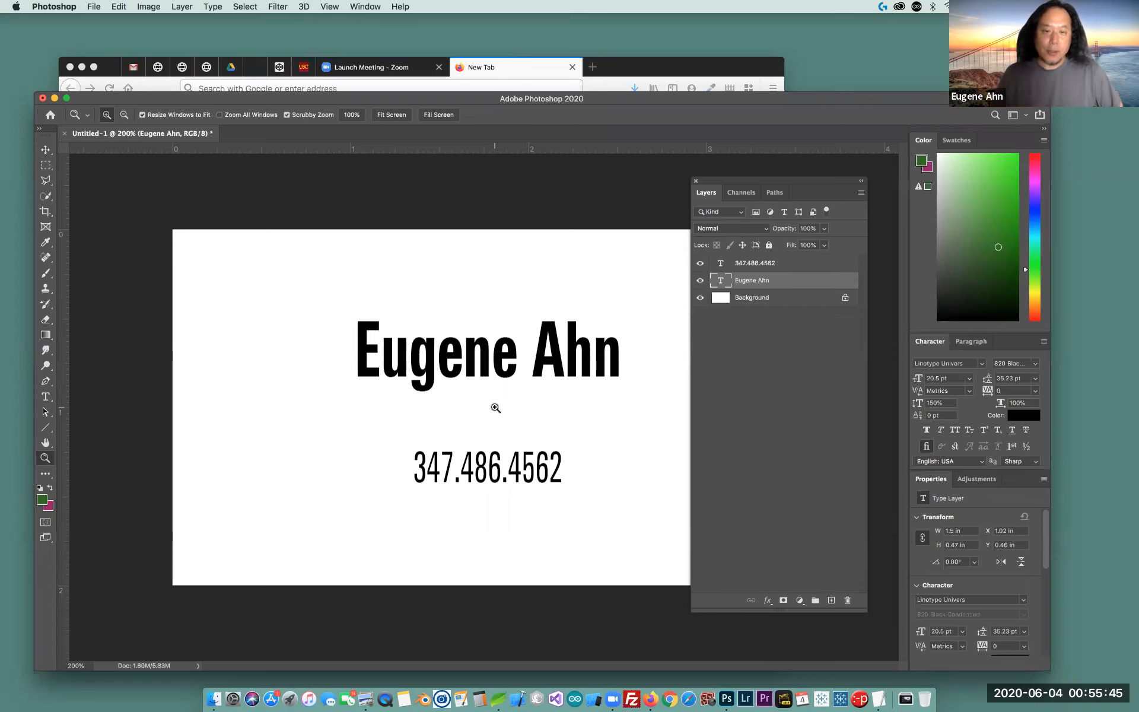
{"action": "left_click", "coordinate": [496, 407]}
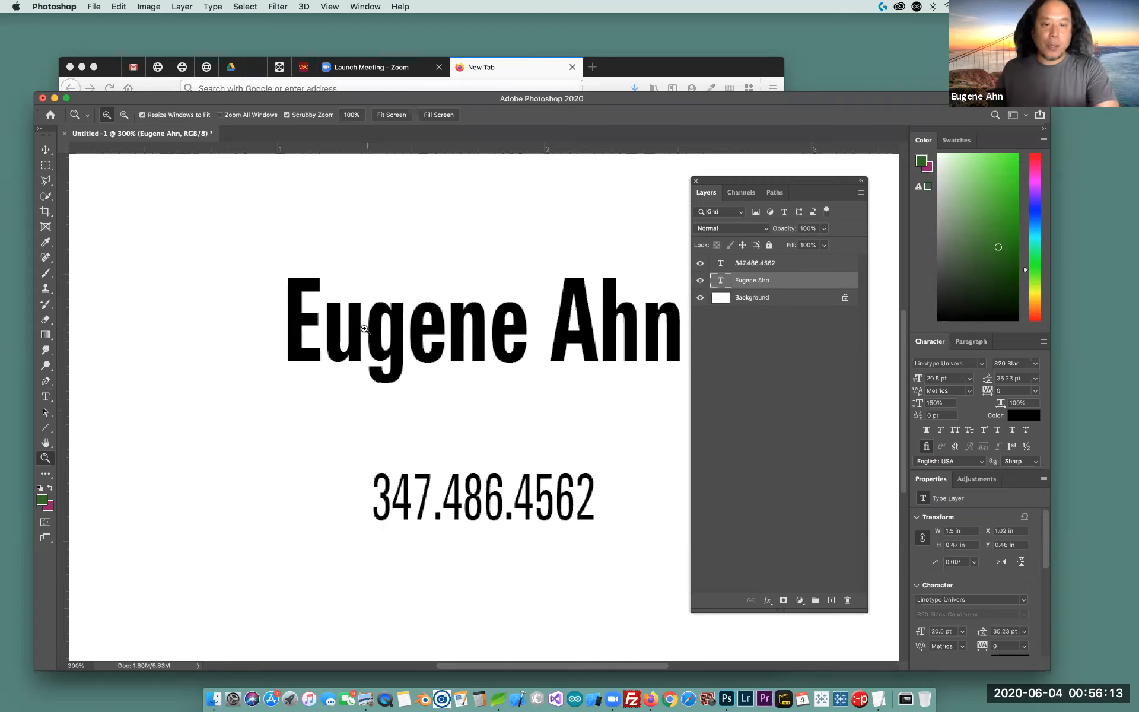
{"action": "left_click", "coordinate": [45, 396]}
{"action": "left_click", "coordinate": [451, 360]}
{"action": "key", "text": "super+a"}
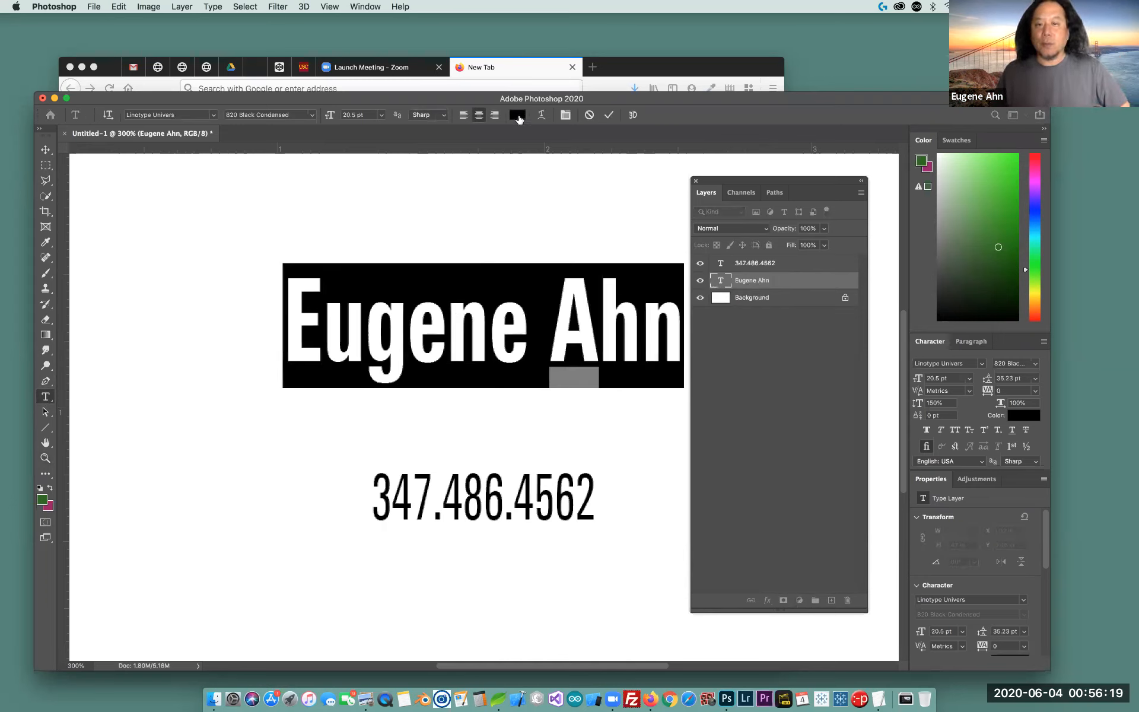
Colour the name text red, commit it, and select the phone number layer
{"action": "left_click", "coordinate": [518, 119]}
{"action": "left_click", "coordinate": [826, 319]}
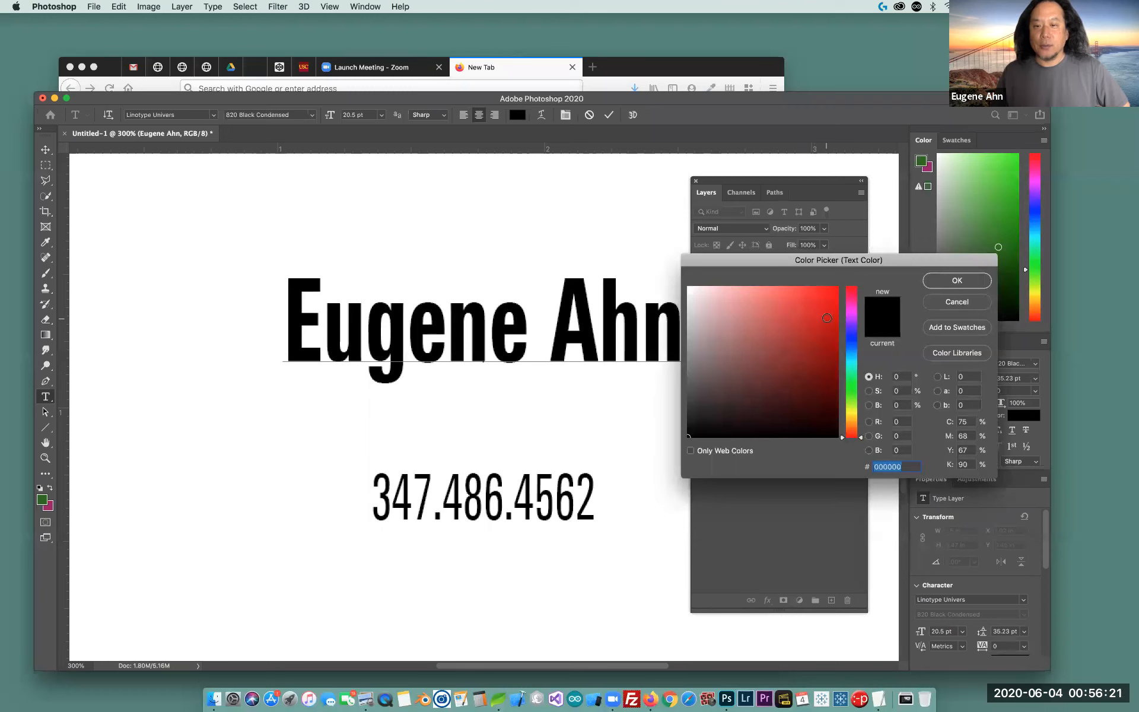
{"action": "left_click", "coordinate": [949, 280]}
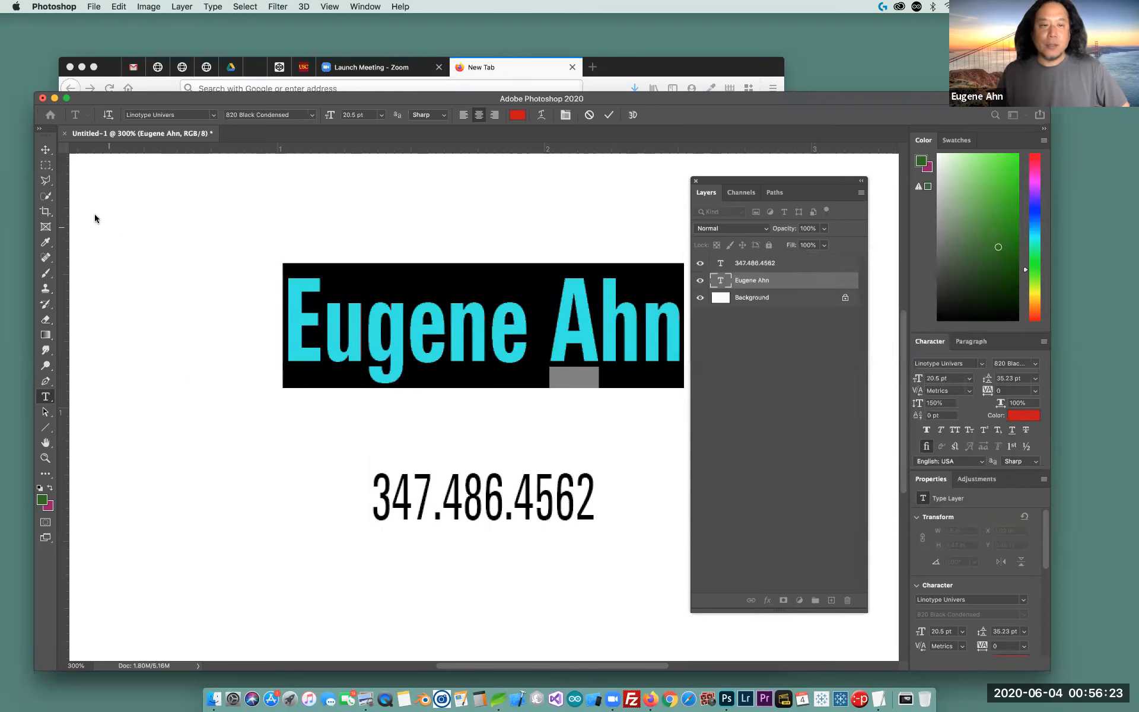
{"action": "left_click", "coordinate": [46, 149]}
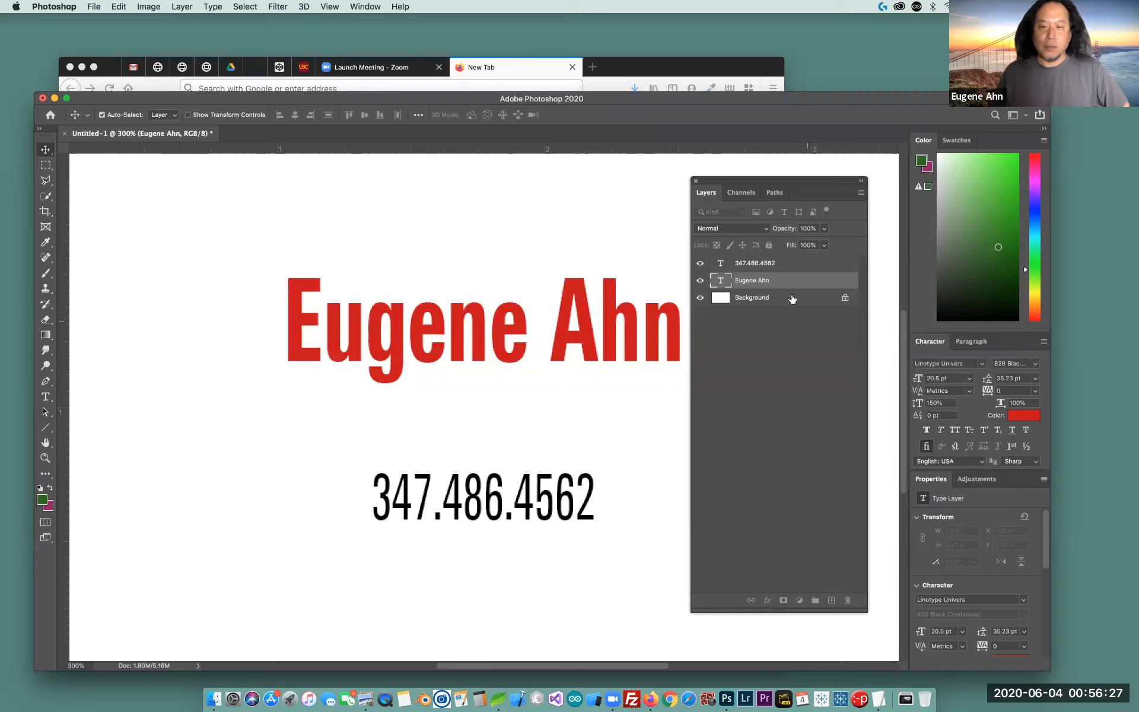
{"action": "left_click", "coordinate": [792, 264]}
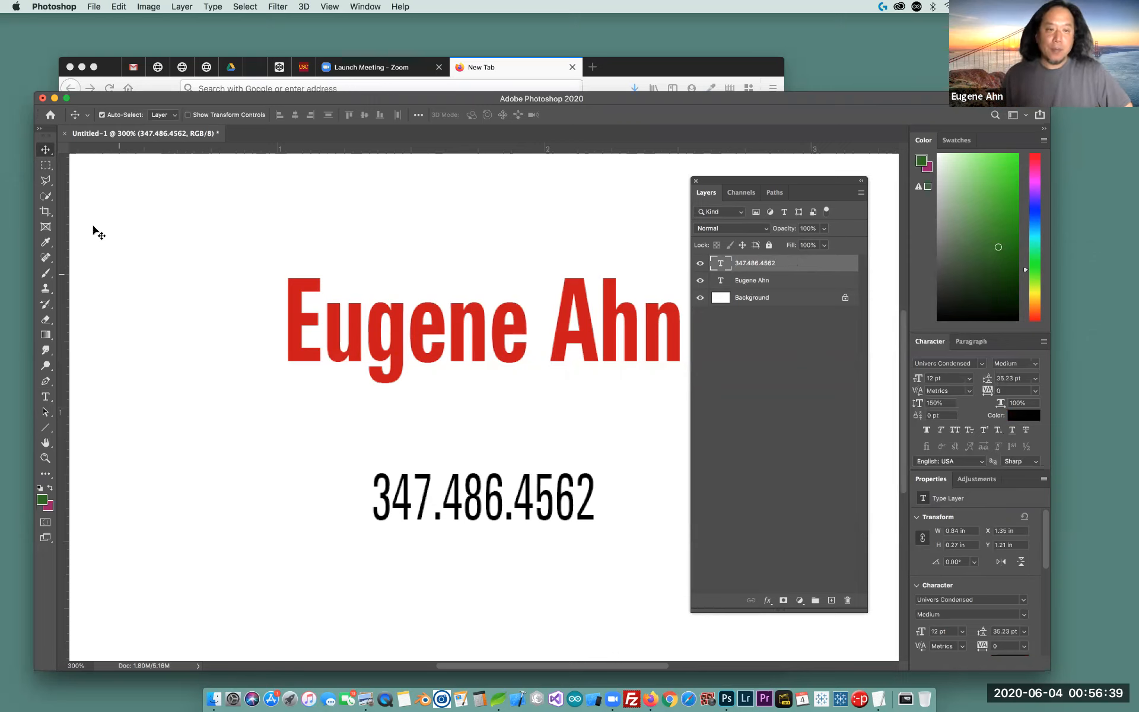
Move the phone number up over the name and zoom in on the overlapping text
{"action": "left_click_drag", "start_coordinate": [571, 512], "coordinate": [579, 347]}
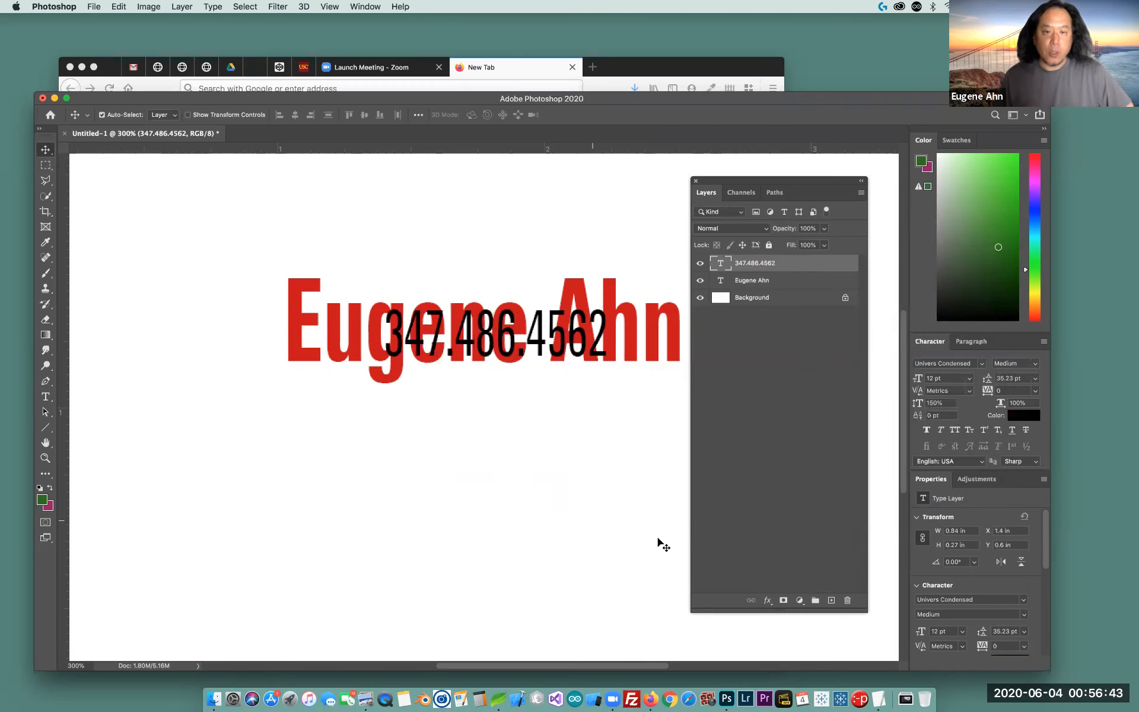
{"action": "key", "text": "z"}
{"action": "left_click", "coordinate": [501, 341]}
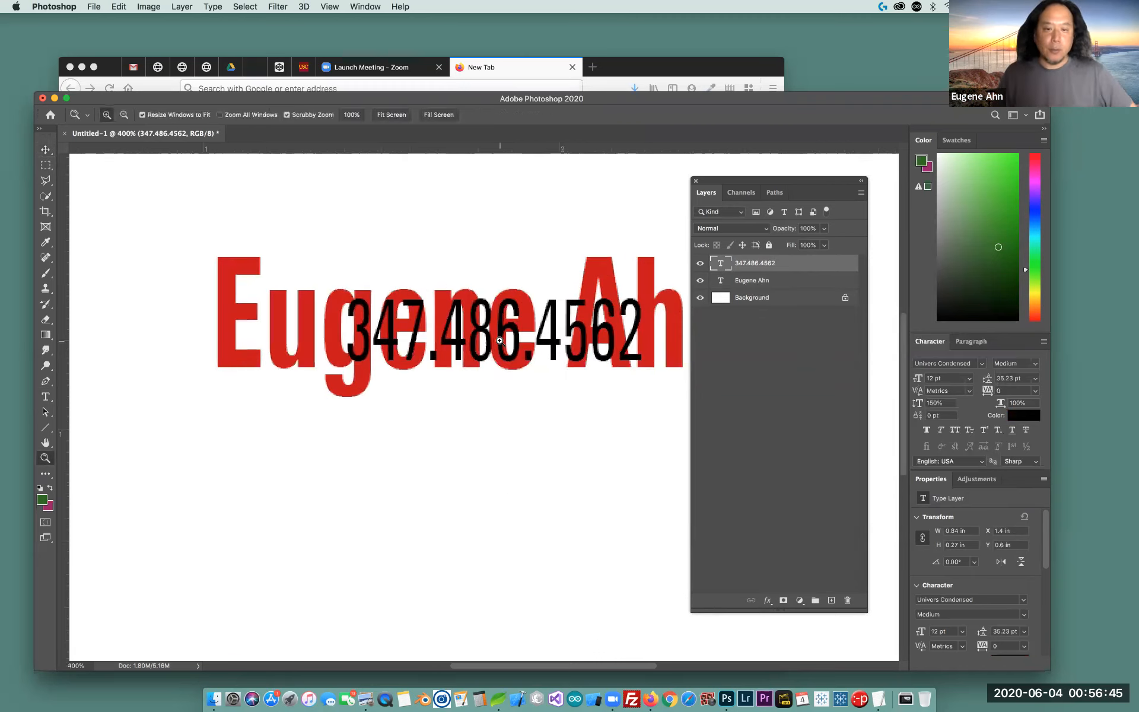
{"action": "left_click", "coordinate": [500, 341]}
{"action": "left_click", "coordinate": [501, 341]}
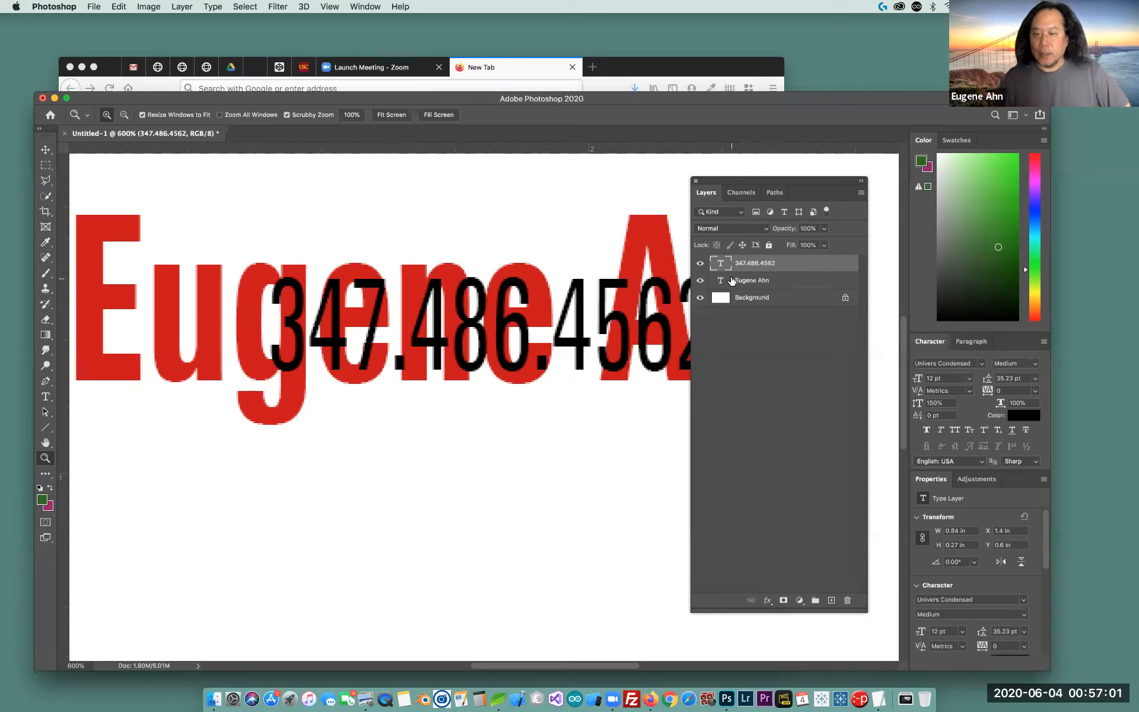
{"action": "left_click", "coordinate": [780, 282]}
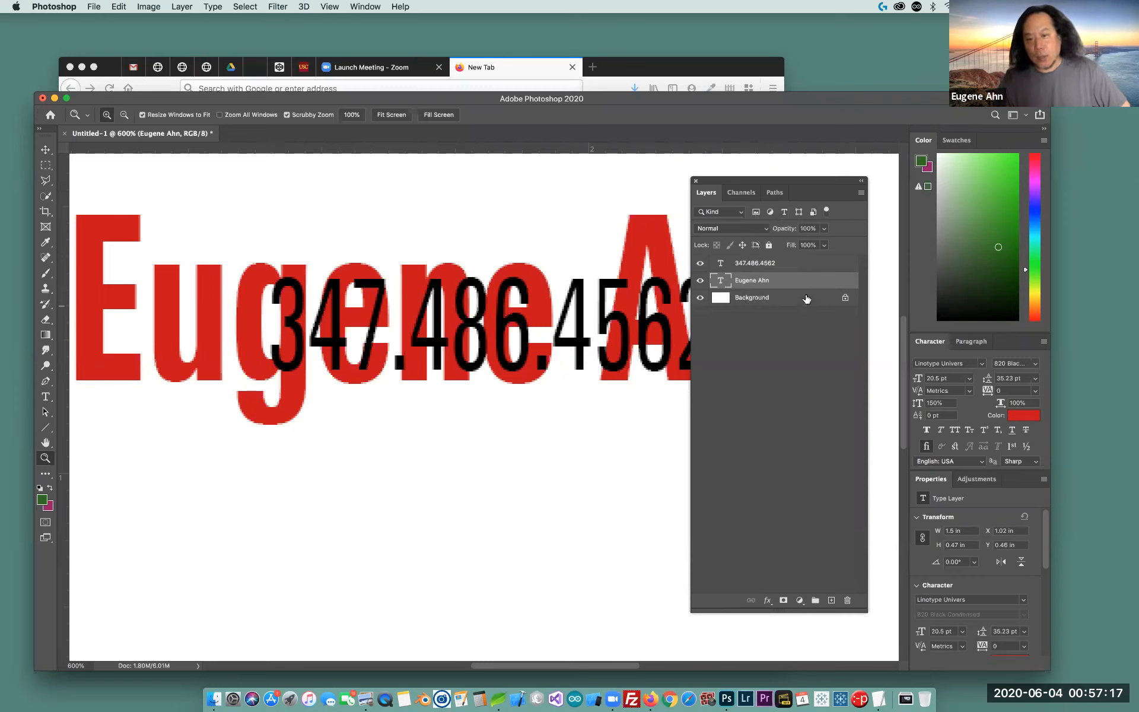
{"action": "left_click", "coordinate": [784, 265]}
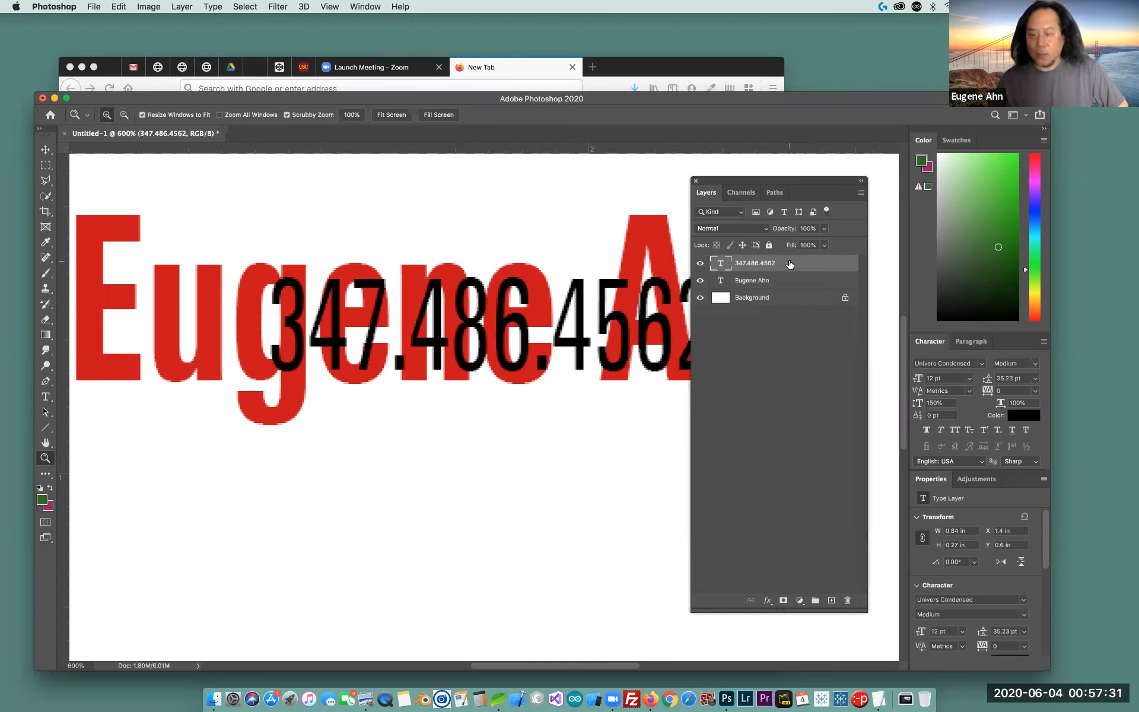
Drag the phone number layer below the name layer in the Layers panel
{"action": "mouse_move", "coordinate": [791, 264]}
{"action": "left_mouse_down"}
{"action": "mouse_move", "coordinate": [789, 301]}
{"action": "mouse_move", "coordinate": [790, 264]}
{"action": "mouse_move", "coordinate": [791, 290]}
{"action": "left_mouse_up"}
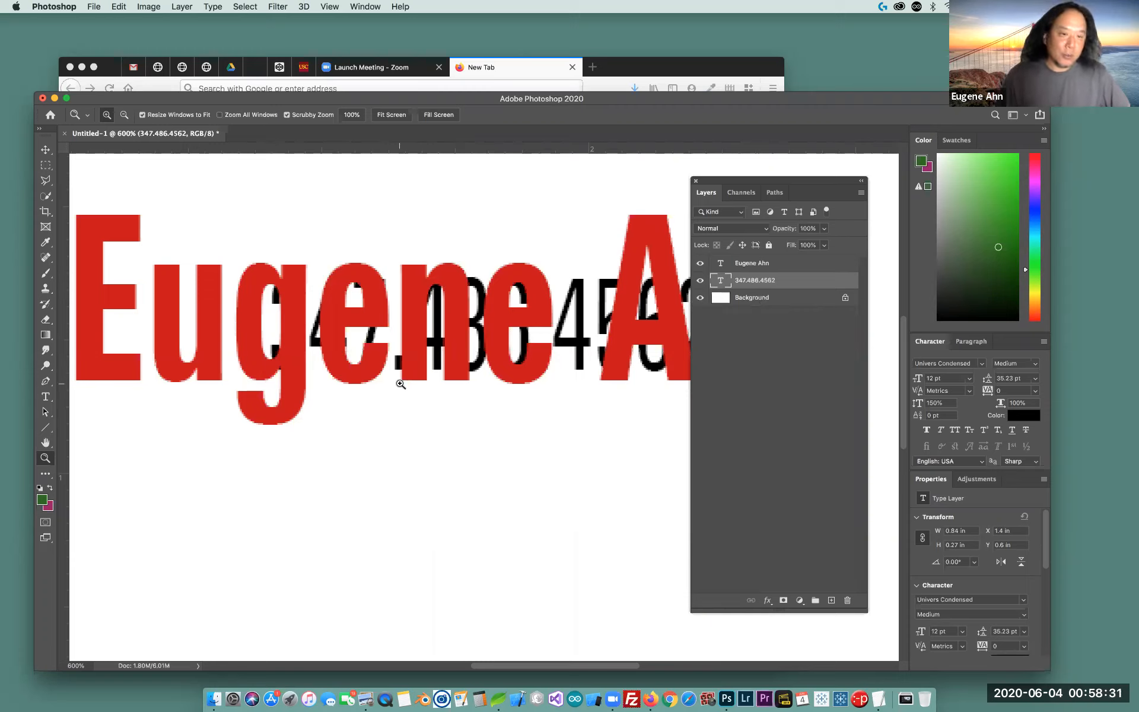
{"action": "left_click", "coordinate": [47, 336]}
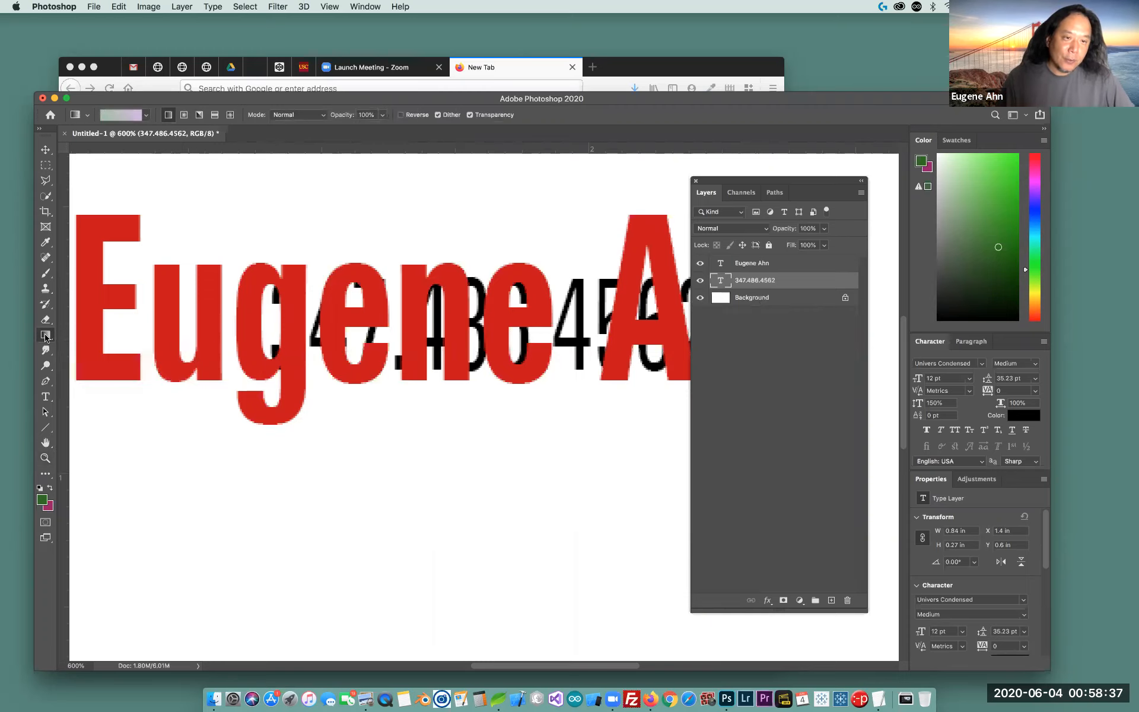
Switch from the Gradient tool to the Paint Bucket Tool
{"action": "right_click", "coordinate": [47, 336]}
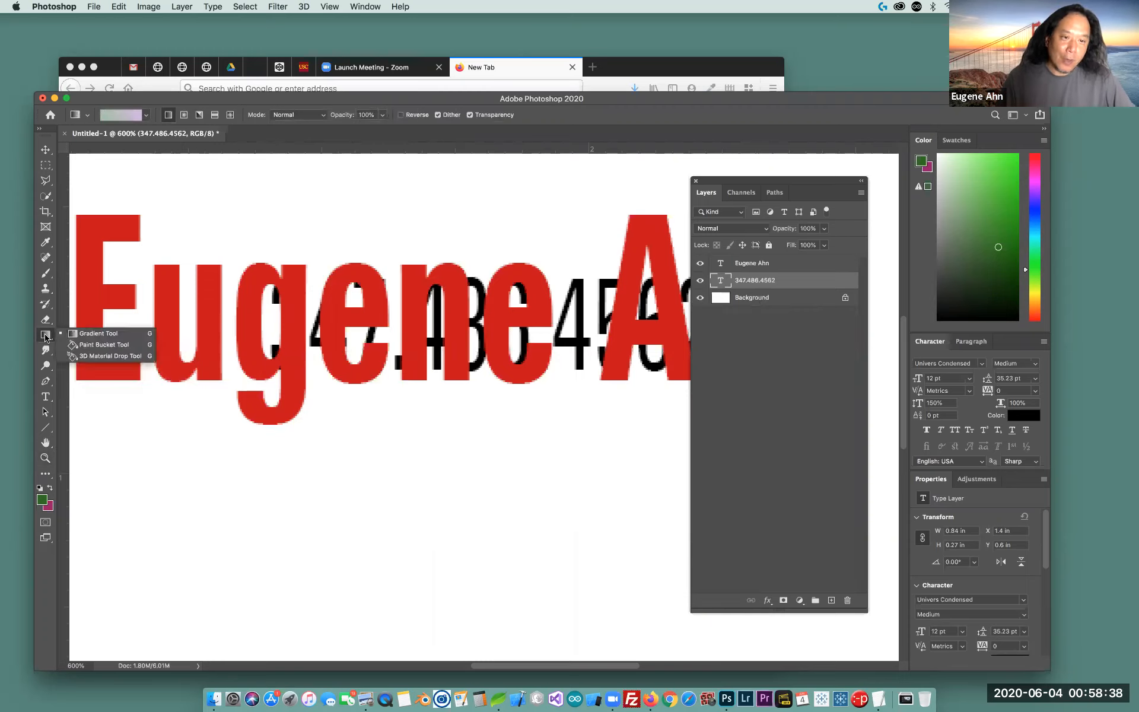
{"action": "left_click", "coordinate": [99, 345]}
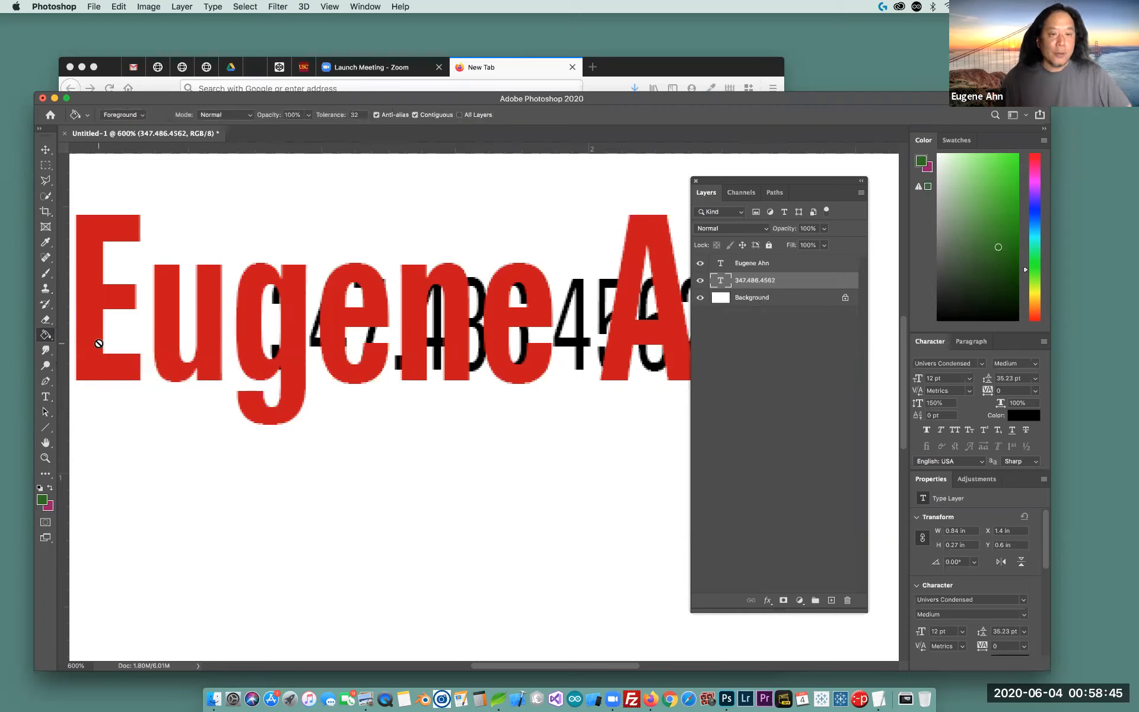
Fill the white Background layer with dark green using the Paint Bucket
{"action": "left_click", "coordinate": [41, 500]}
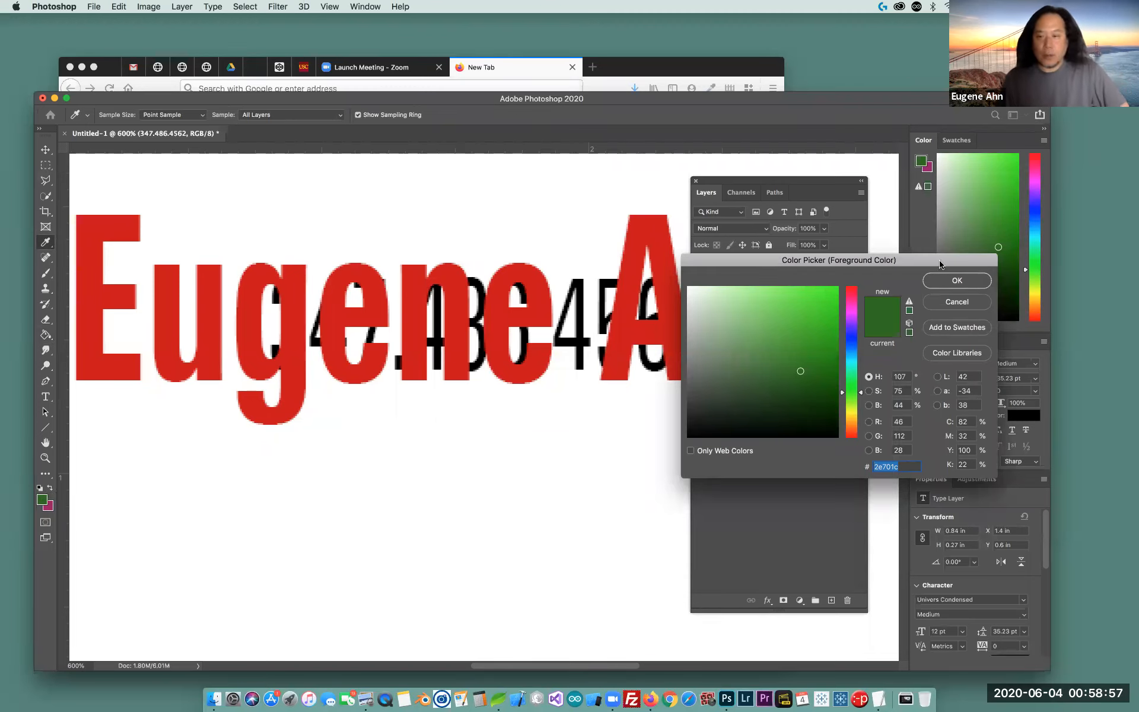
{"action": "left_click", "coordinate": [958, 282]}
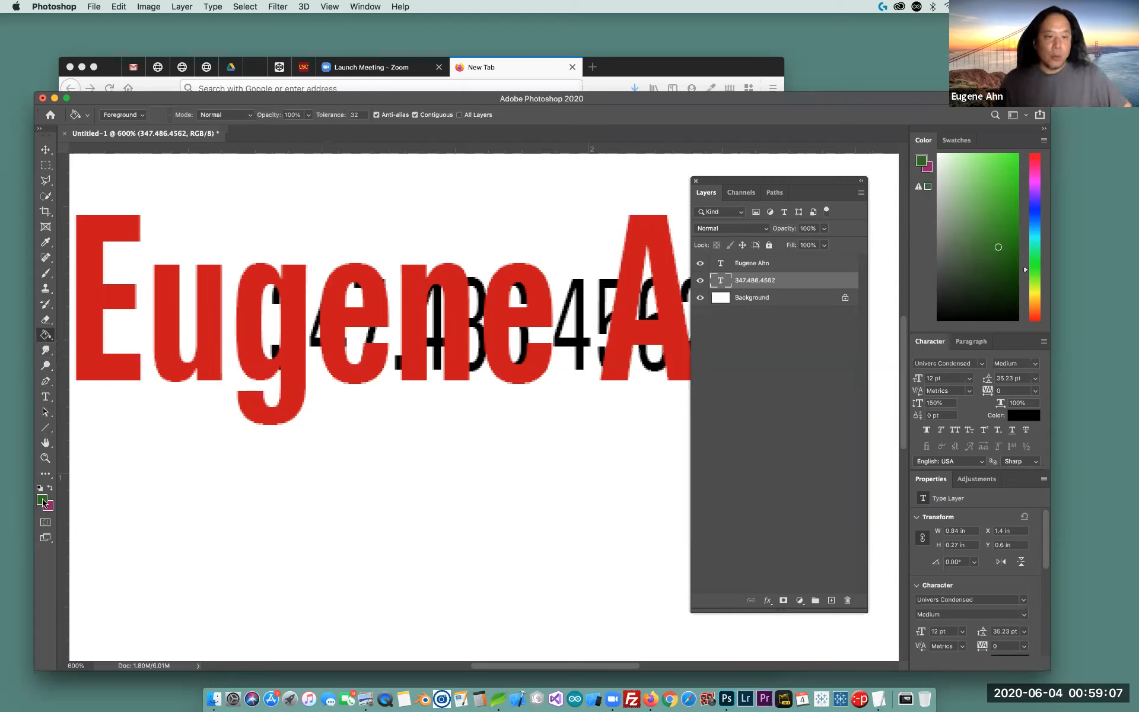
{"action": "left_click", "coordinate": [770, 301]}
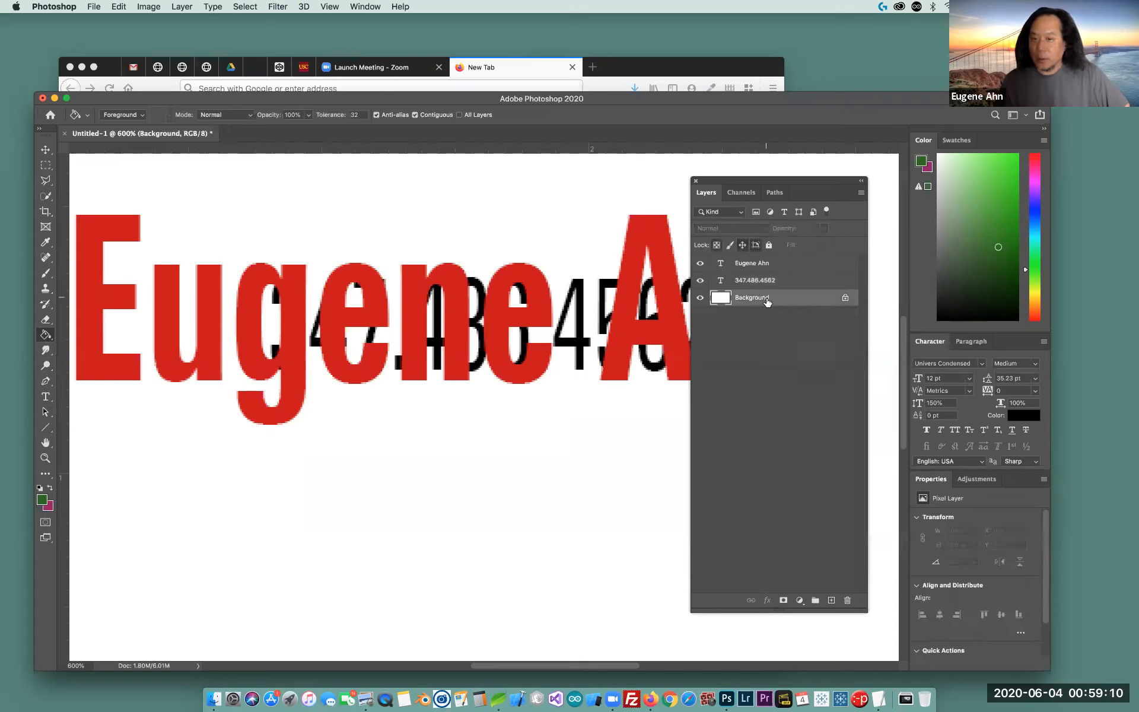
{"action": "left_click", "coordinate": [426, 452]}
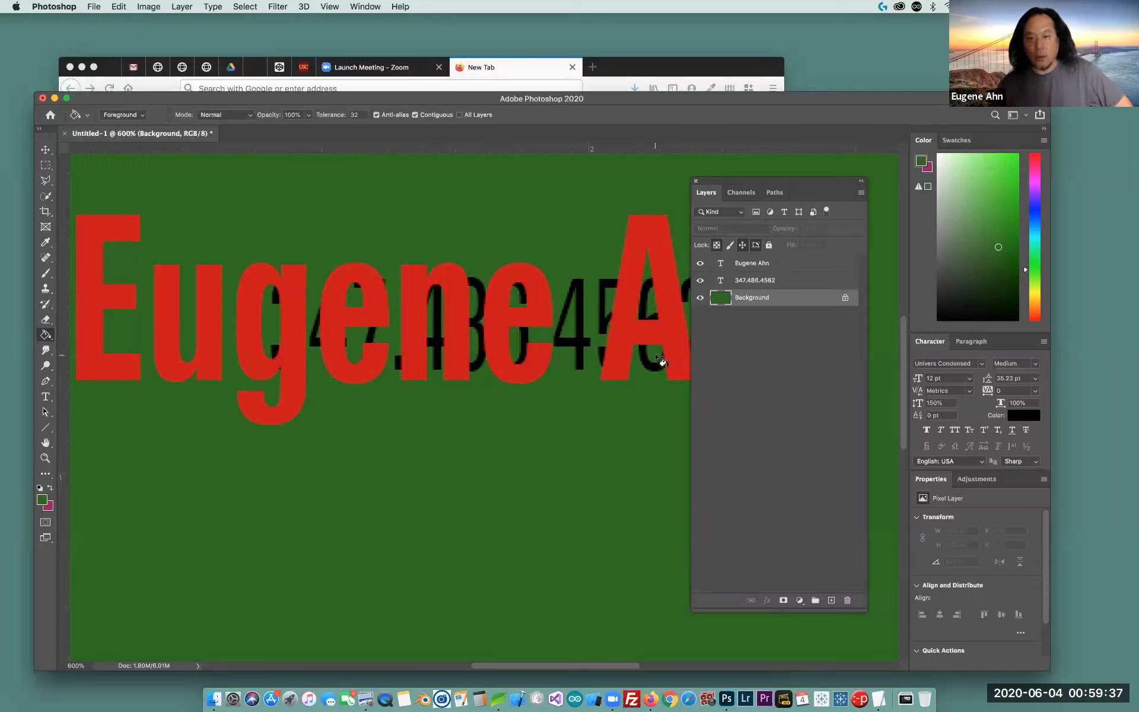
{"action": "left_click", "coordinate": [795, 281]}
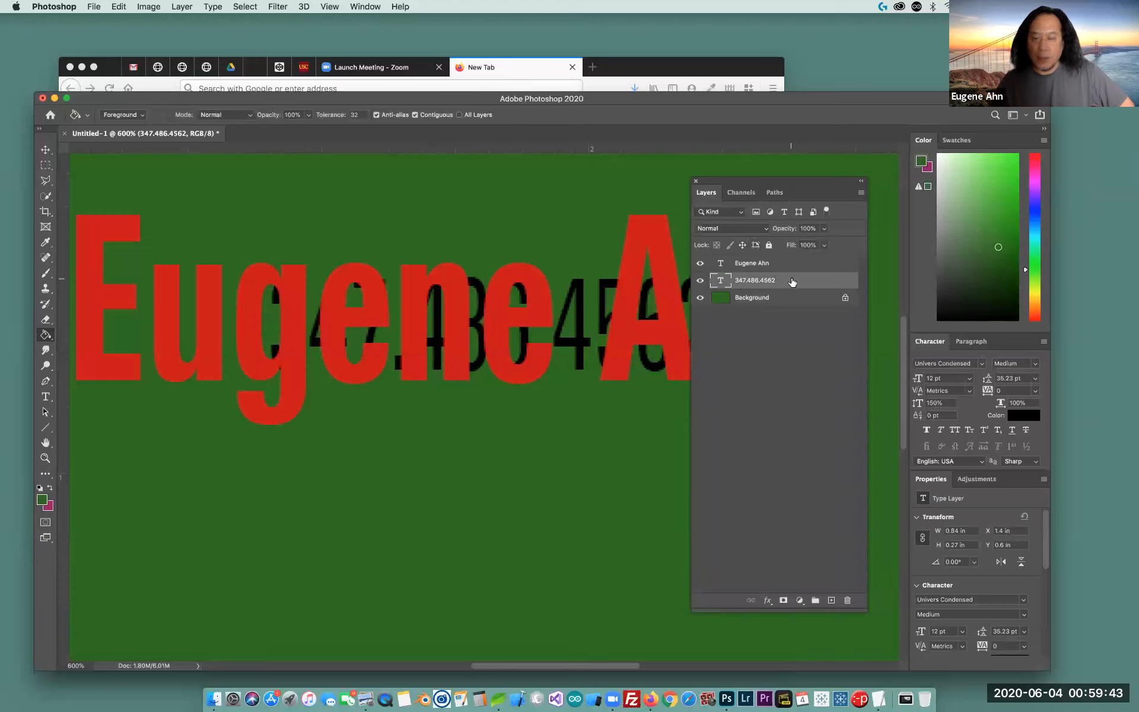
Drag the red name back above the phone number and move the number lower to open a gap
{"action": "left_click", "coordinate": [46, 149]}
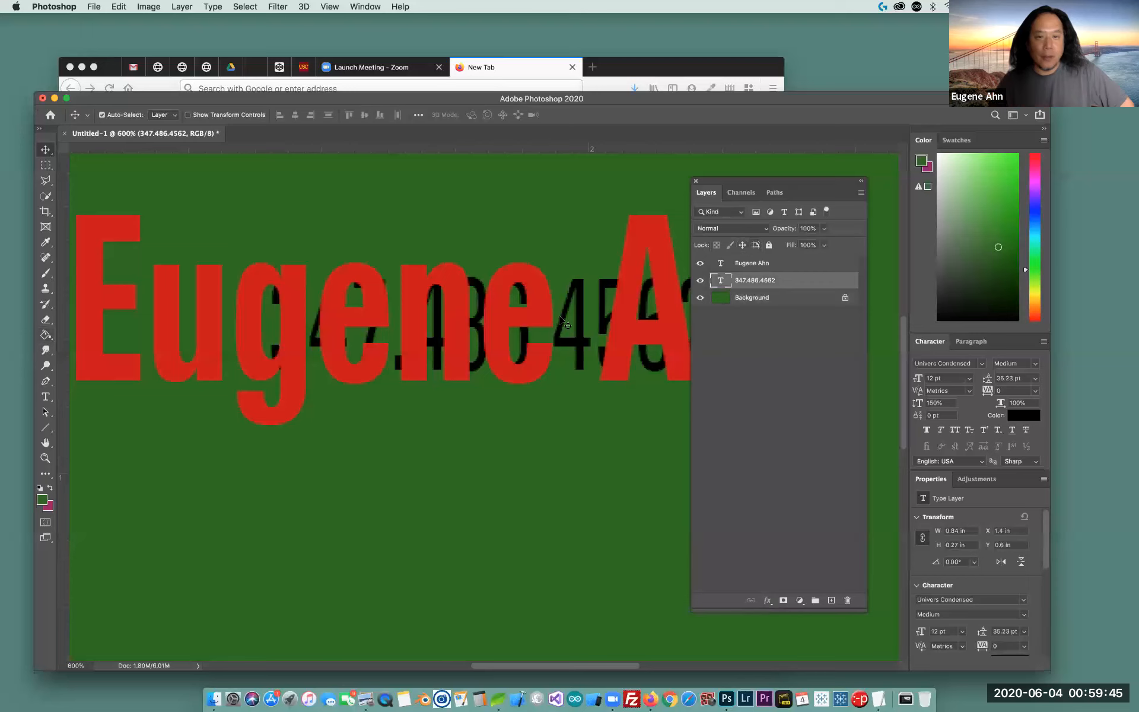
{"action": "left_click_drag", "start_coordinate": [577, 325], "coordinate": [572, 433]}
{"action": "left_click_drag", "start_coordinate": [690, 336], "coordinate": [710, 303]}
{"action": "left_click", "coordinate": [605, 323]}
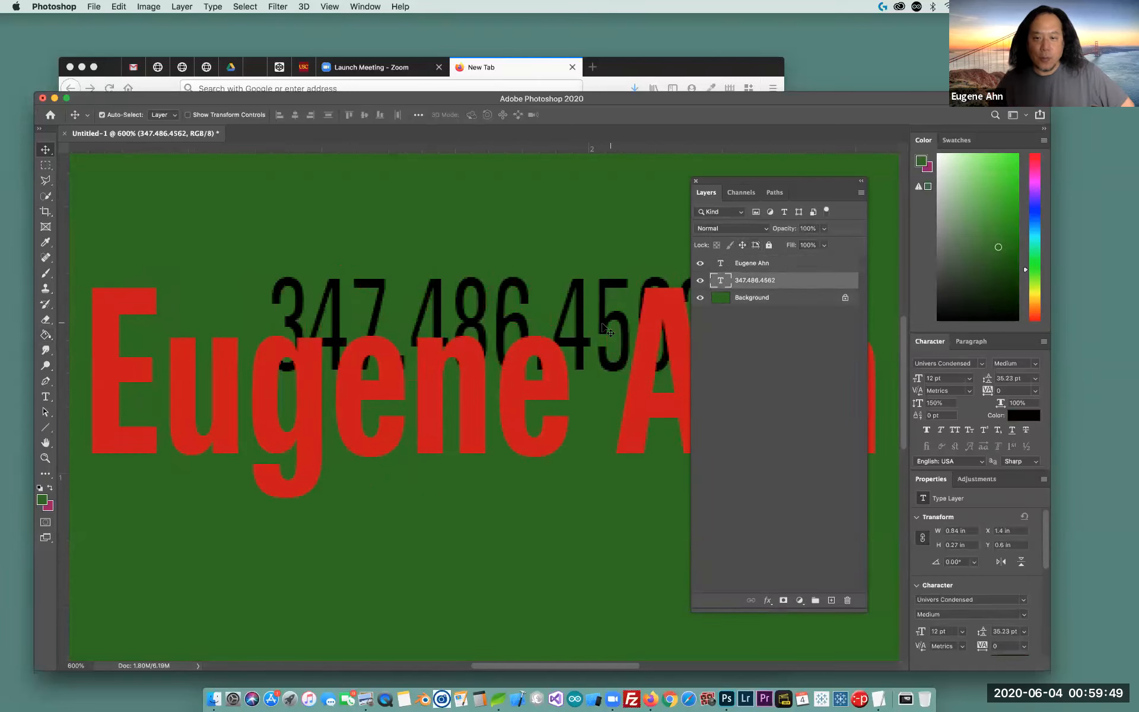
{"action": "left_click_drag", "start_coordinate": [603, 318], "coordinate": [608, 216]}
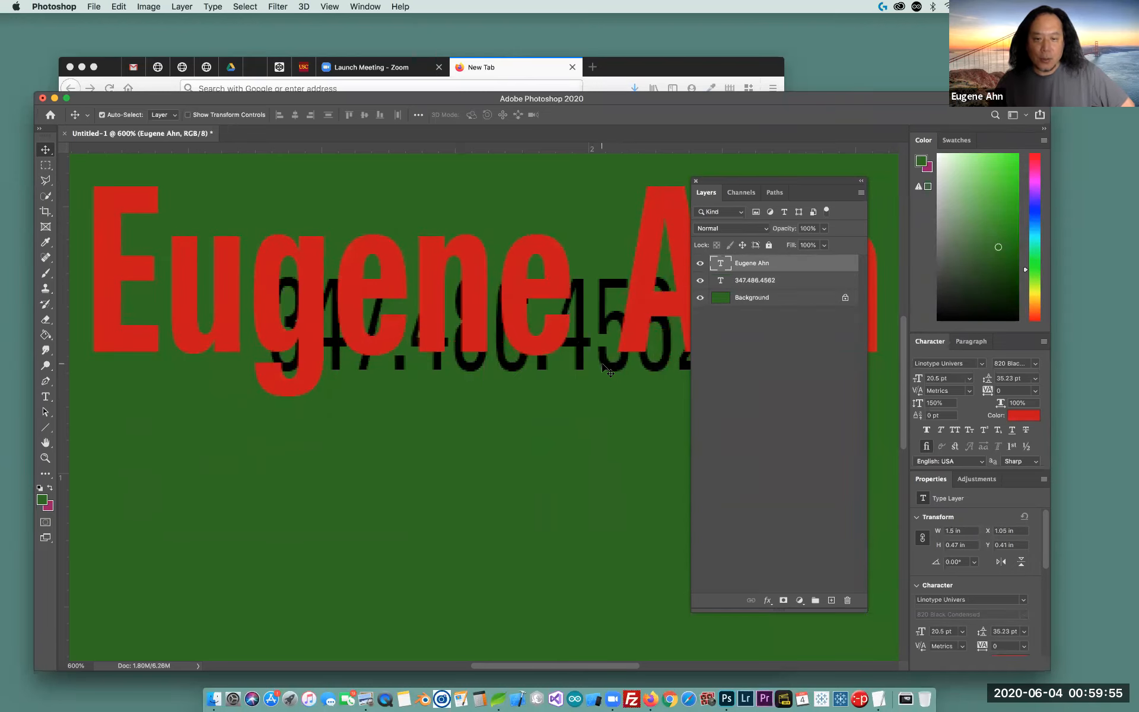
{"action": "left_click_drag", "start_coordinate": [585, 396], "coordinate": [586, 287]}
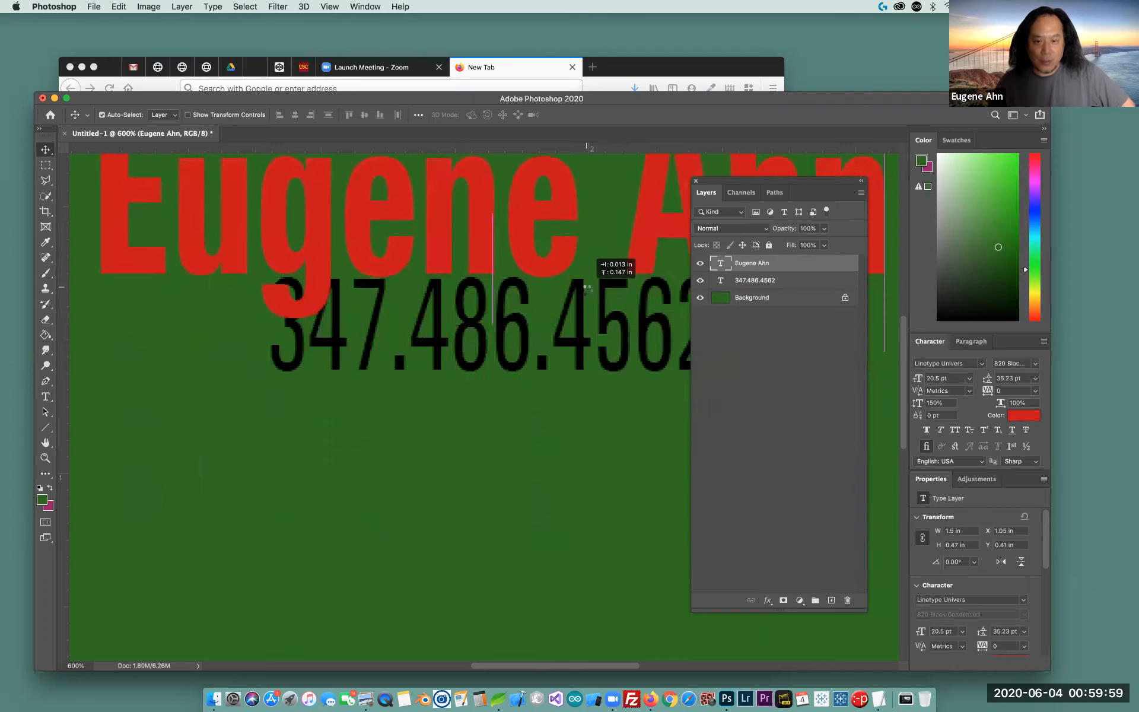
{"action": "left_click_drag", "start_coordinate": [526, 356], "coordinate": [536, 549]}
{"action": "left_click_drag", "start_coordinate": [546, 264], "coordinate": [562, 368]}
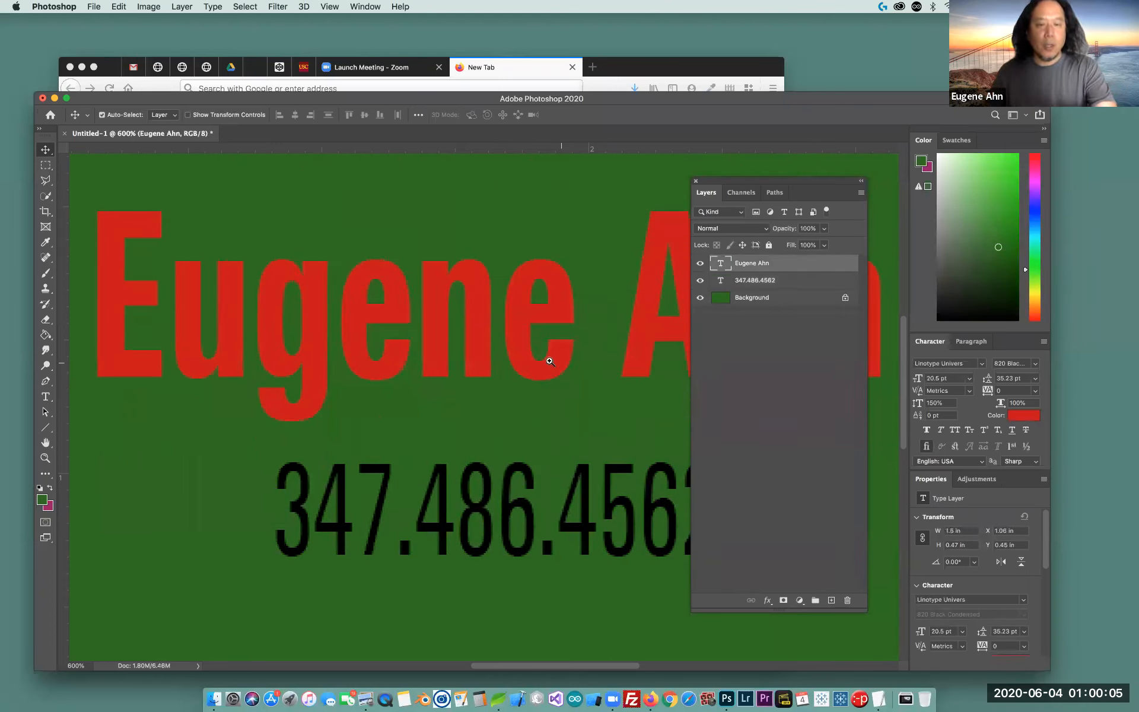
{"action": "key", "text": "z"}
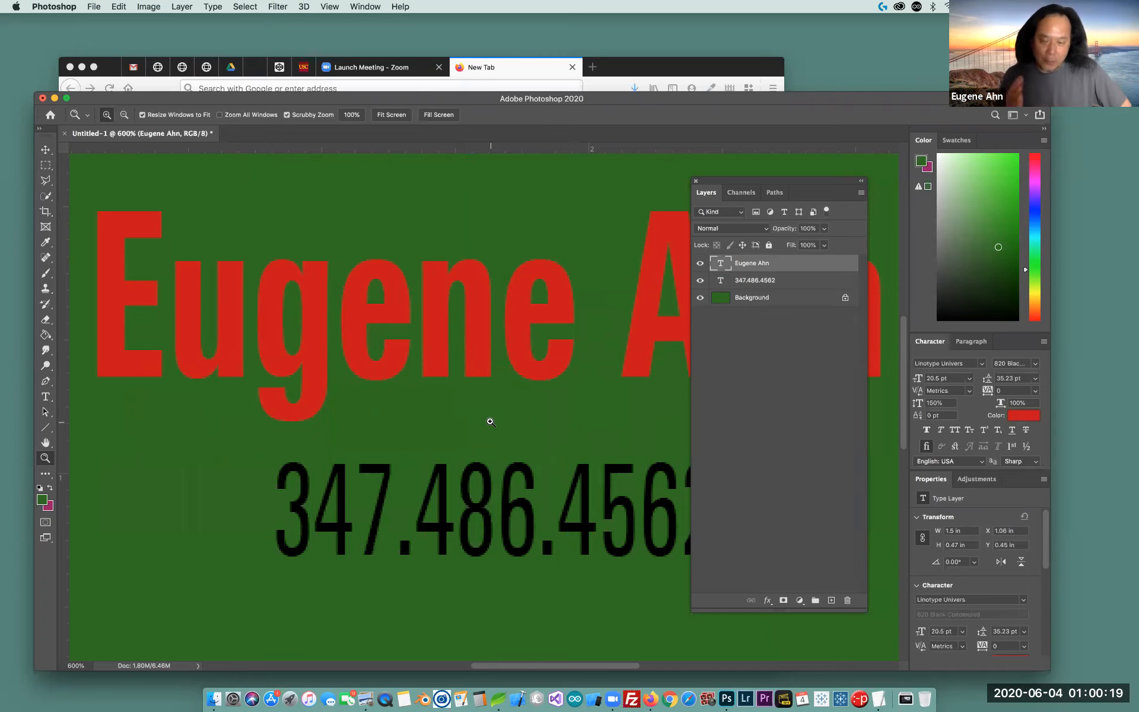
{"action": "left_click", "coordinate": [519, 417]}
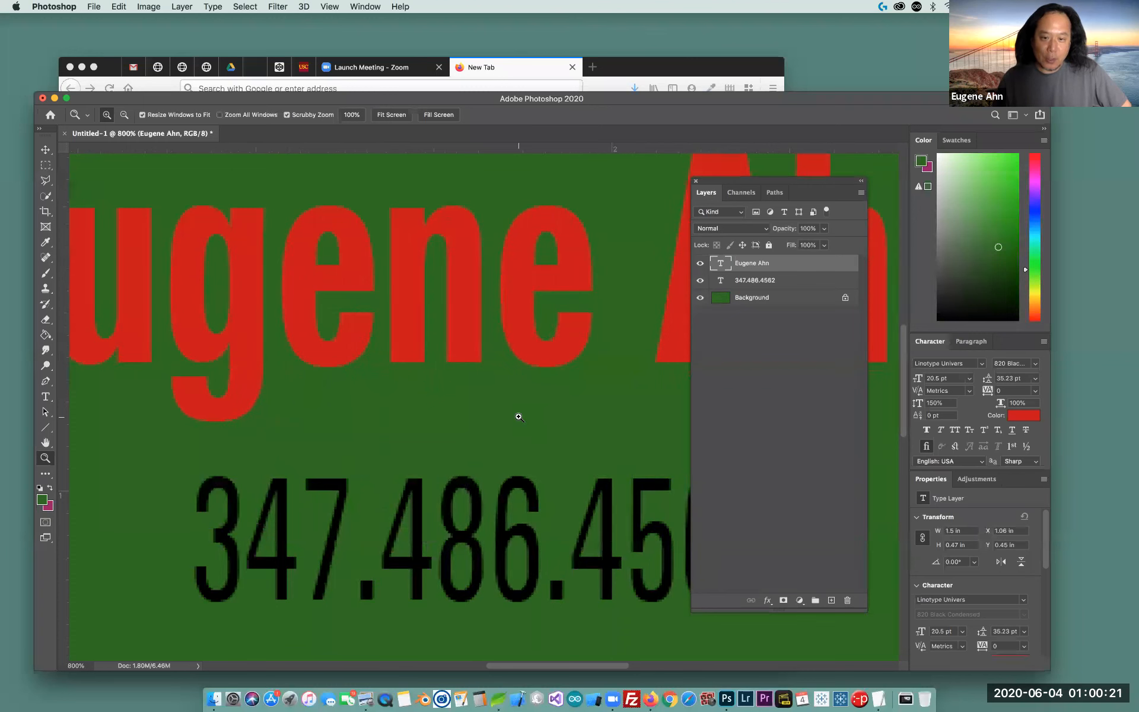
{"action": "left_click", "coordinate": [501, 419]}
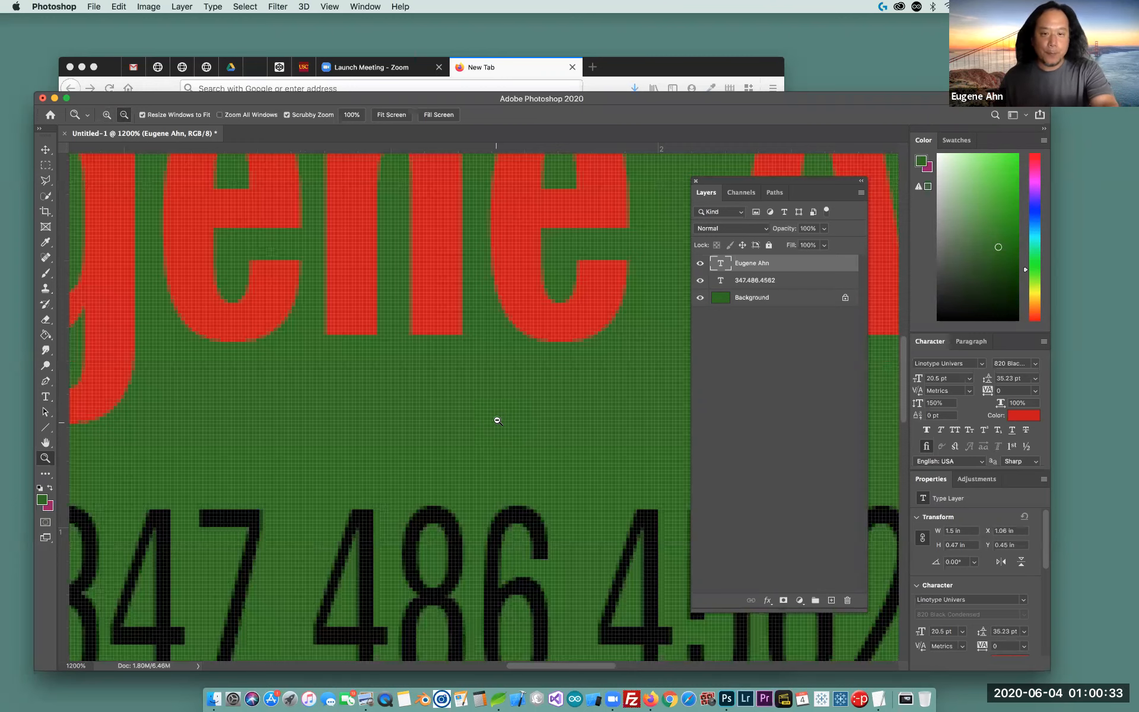
{"action": "left_click", "coordinate": [497, 420], "text": "alt"}
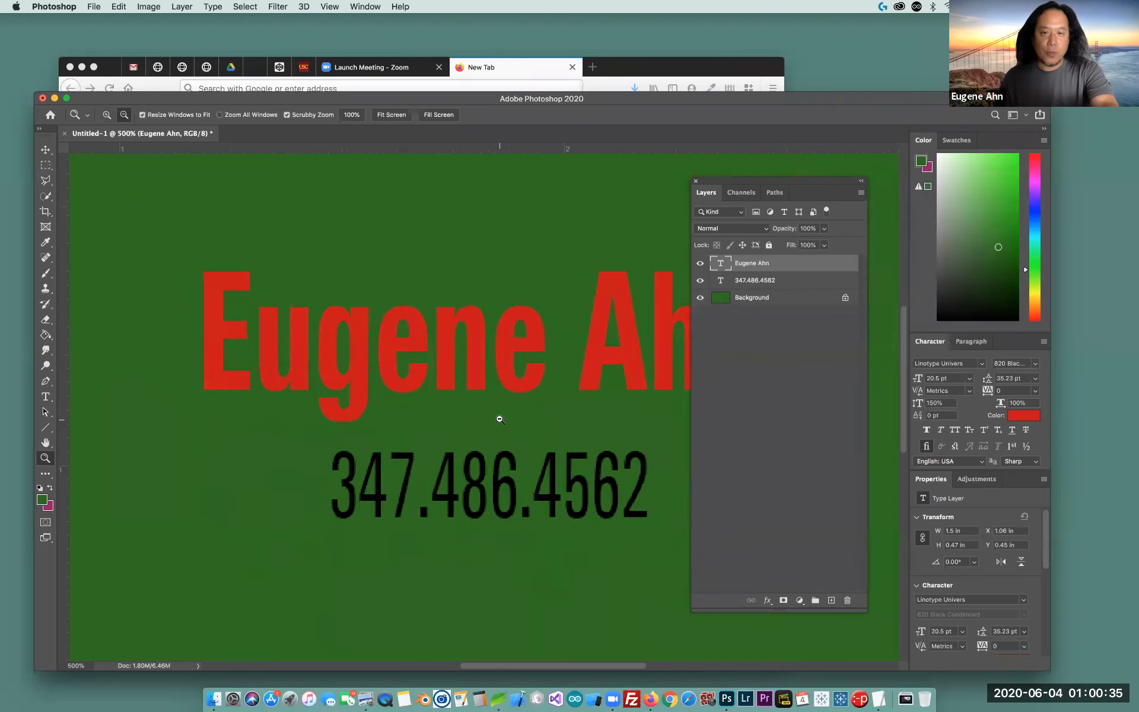
{"action": "left_click", "coordinate": [500, 419], "text": "alt"}
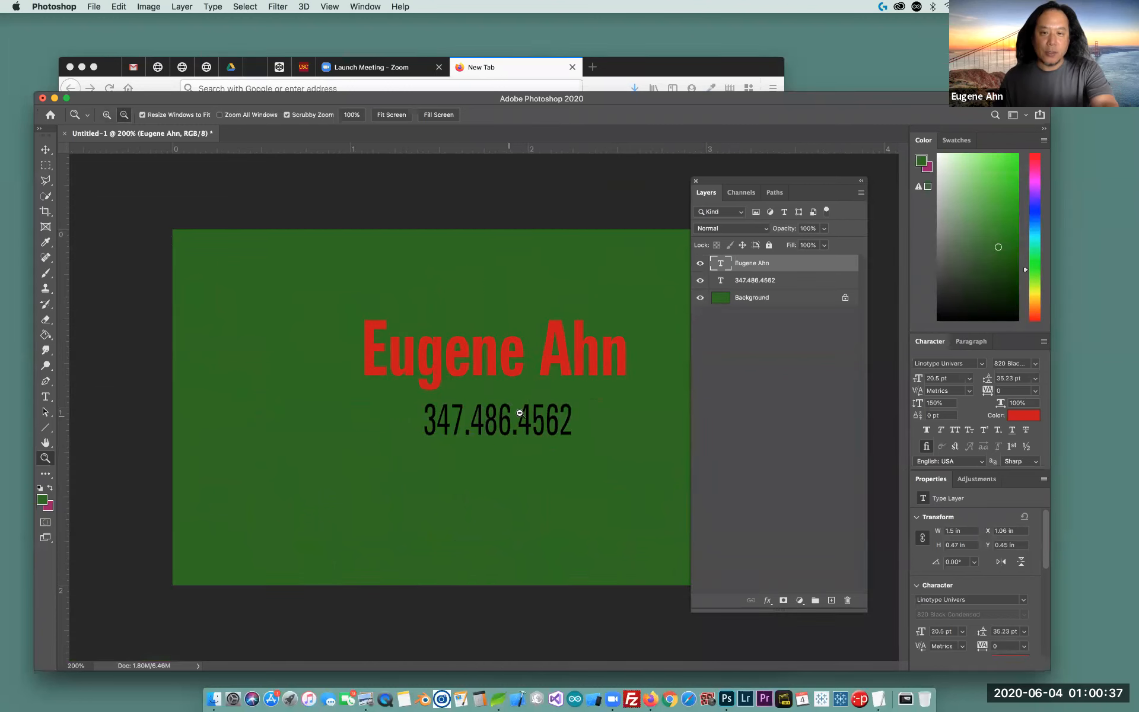
Move the Layers panel off the card and shift the red name slightly left and down
{"action": "left_click_drag", "start_coordinate": [743, 184], "coordinate": [887, 186]}
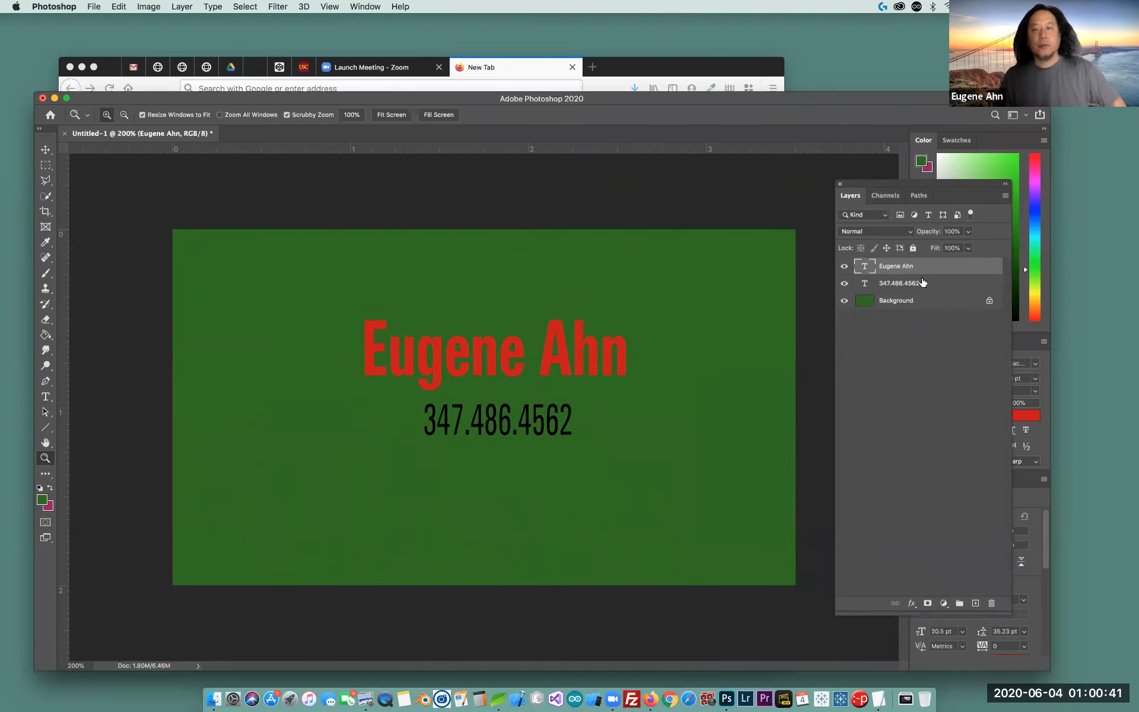
{"action": "left_click", "coordinate": [46, 149]}
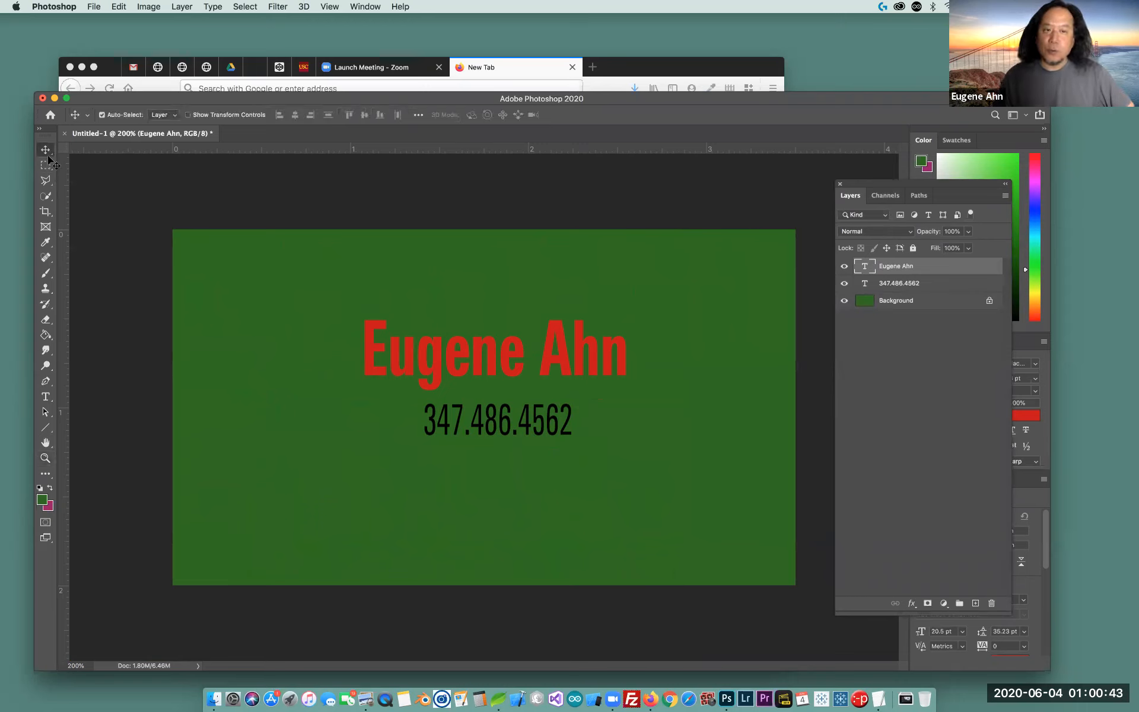
{"action": "mouse_move", "coordinate": [560, 362]}
{"action": "left_mouse_down"}
{"action": "mouse_move", "coordinate": [523, 375]}
{"action": "mouse_move", "coordinate": [545, 372]}
{"action": "left_mouse_up"}
Move the phone number lower beneath the name and fine-tune its position with arrow-key nudges
{"action": "left_click", "coordinate": [548, 437]}
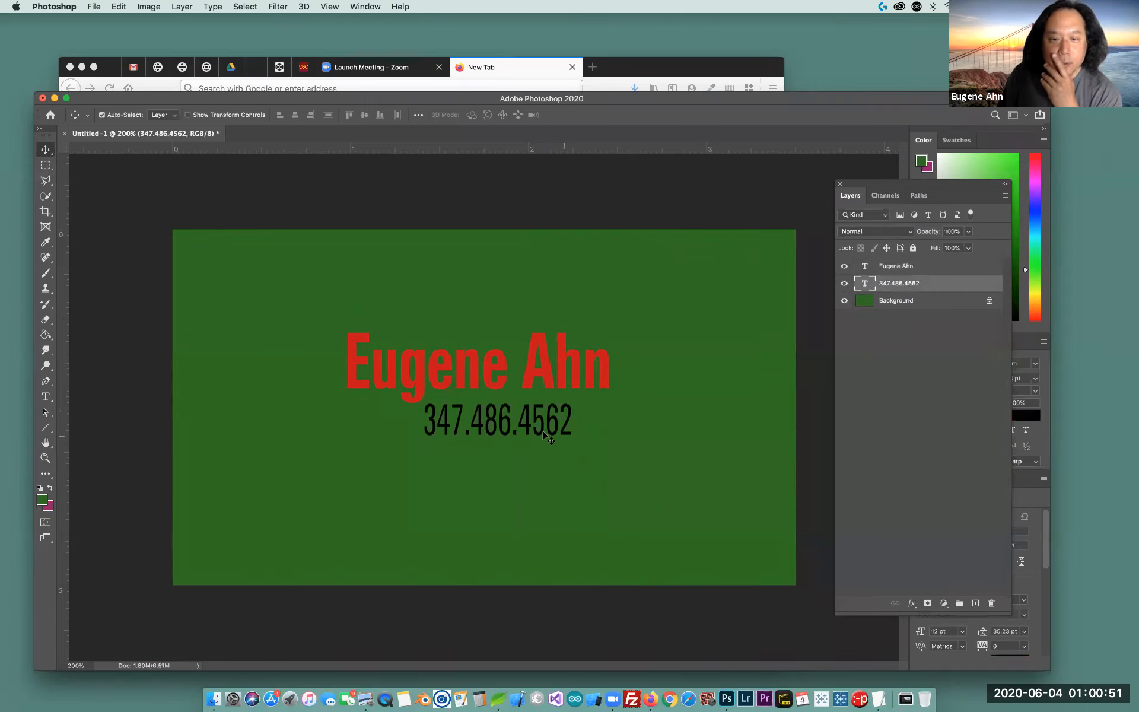
{"action": "left_click_drag", "start_coordinate": [525, 442], "coordinate": [529, 493]}
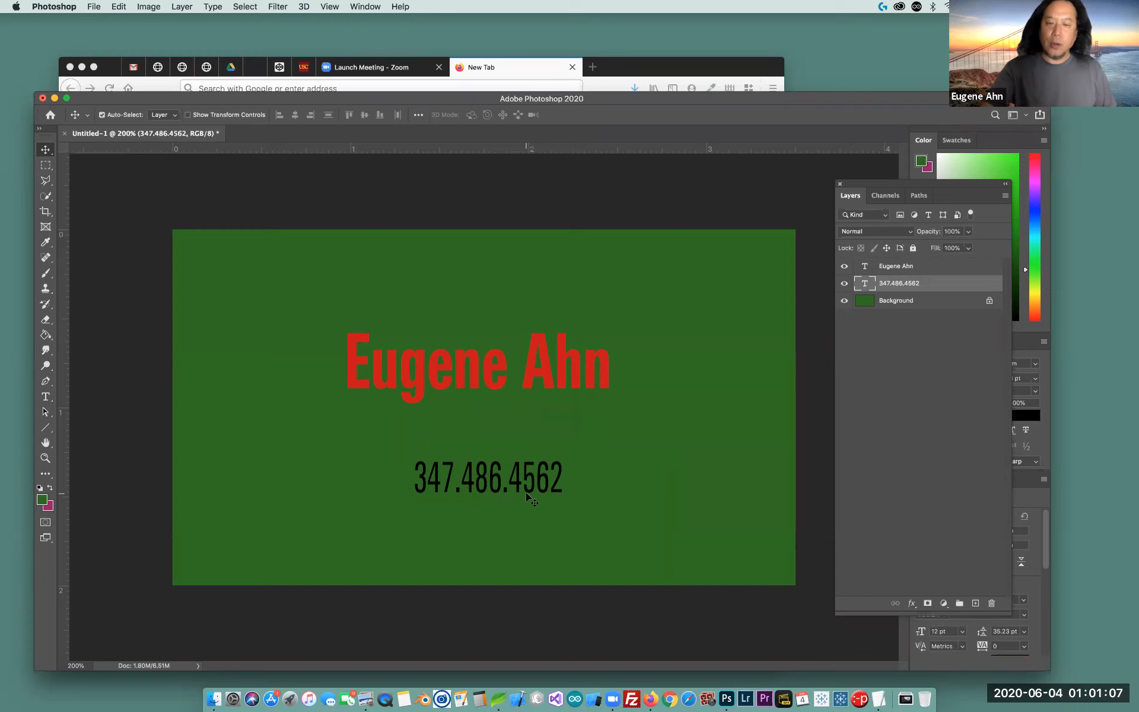
{"action": "key", "text": "Right"}
{"action": "key", "text": "Right"}
{"action": "key", "text": "Left"}
{"action": "key", "text": "Left"}
{"action": "key", "text": "Left"}
{"action": "key", "text": "Left"}
{"action": "key", "text": "Up"}
{"action": "key", "text": "Up"}
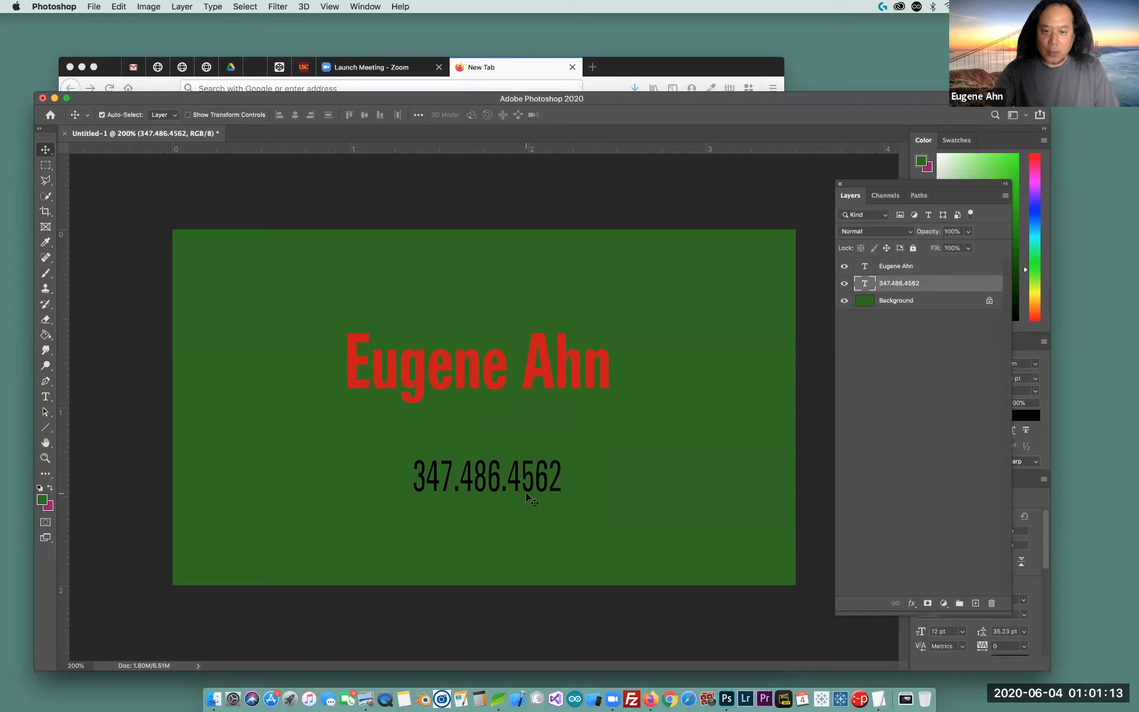
{"action": "key", "text": "Up"}
{"action": "key", "text": "Up"}
{"action": "key", "text": "Left"}
{"action": "key", "text": "Left"}
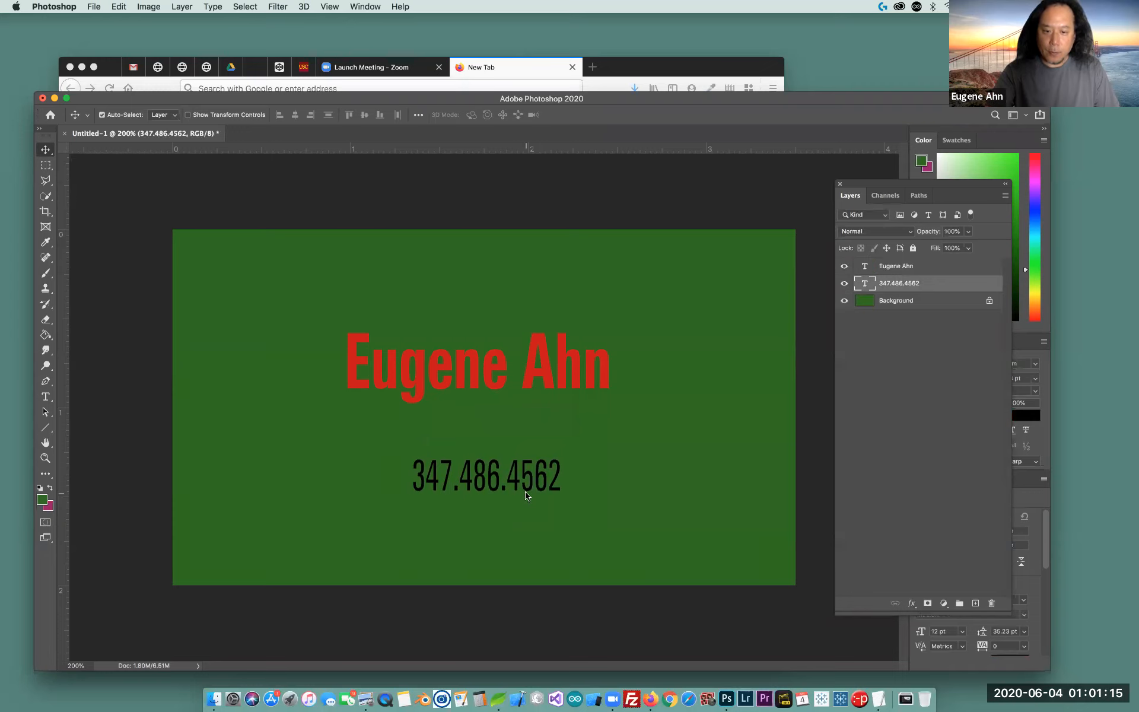
{"action": "key", "text": "Right"}
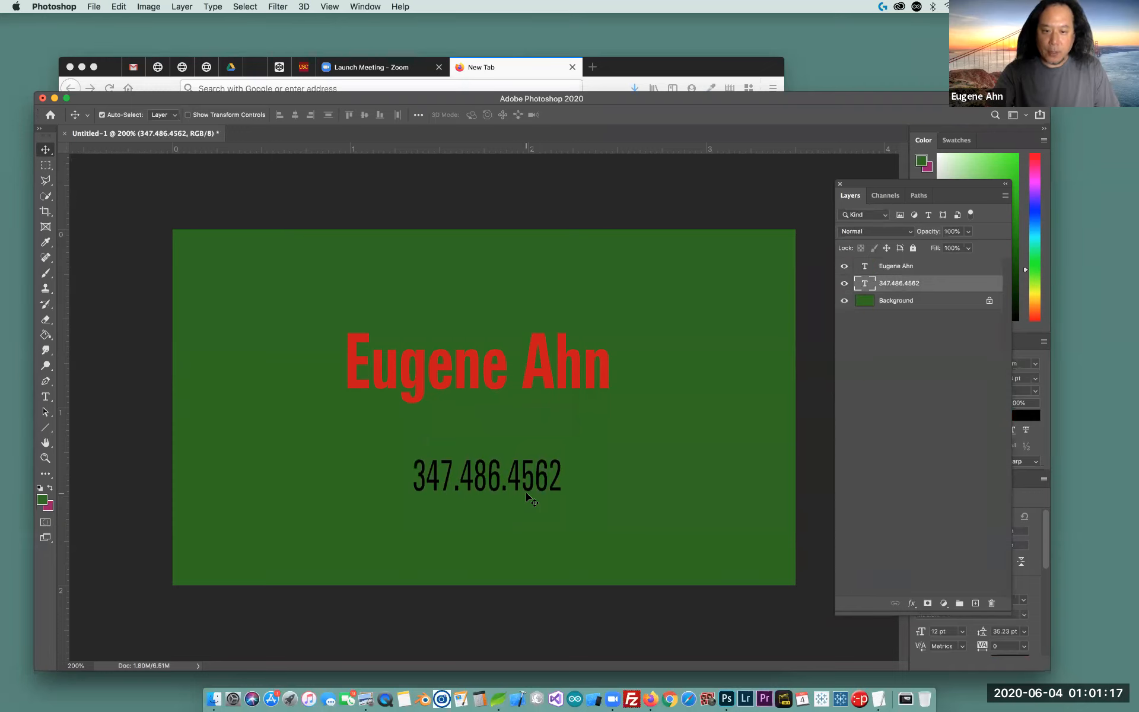
{"action": "key", "text": "Left"}
{"action": "key", "text": "Right"}
{"action": "key", "text": "Left"}
{"action": "key", "text": "Up"}
{"action": "key", "text": "Right"}
{"action": "key", "text": "Up"}
{"action": "key", "text": "Left"}
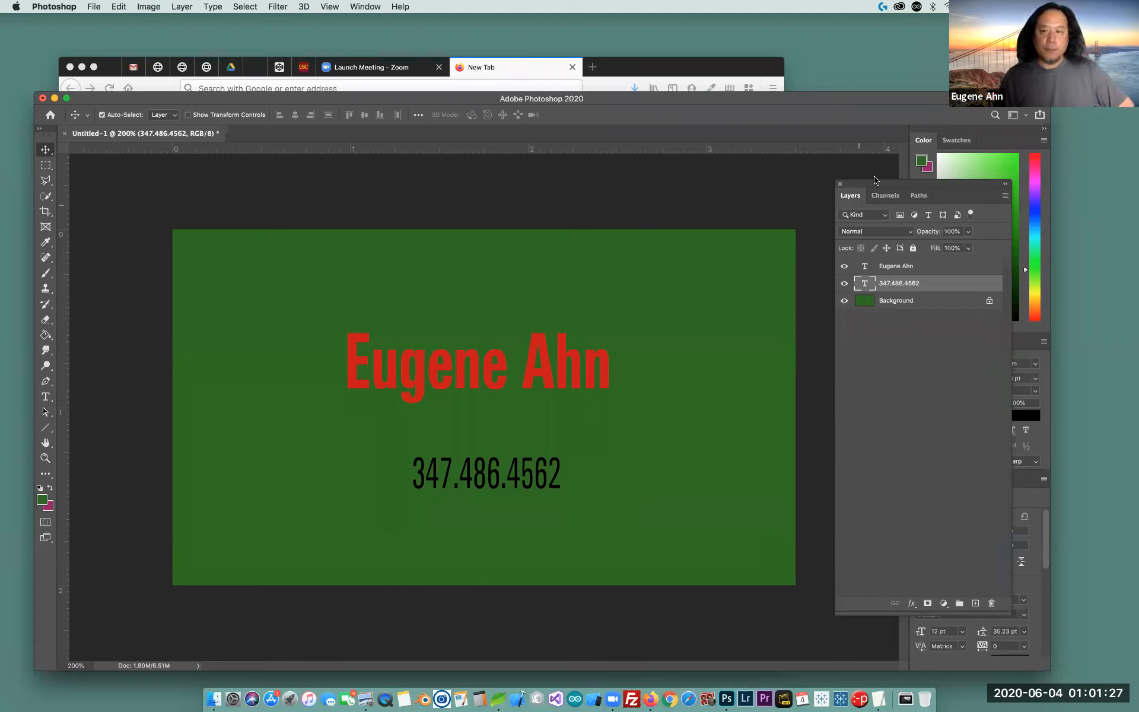
Drag the floating Layers panel up and to the left, clear of the Character panel
{"action": "left_click_drag", "start_coordinate": [875, 180], "coordinate": [877, 111]}
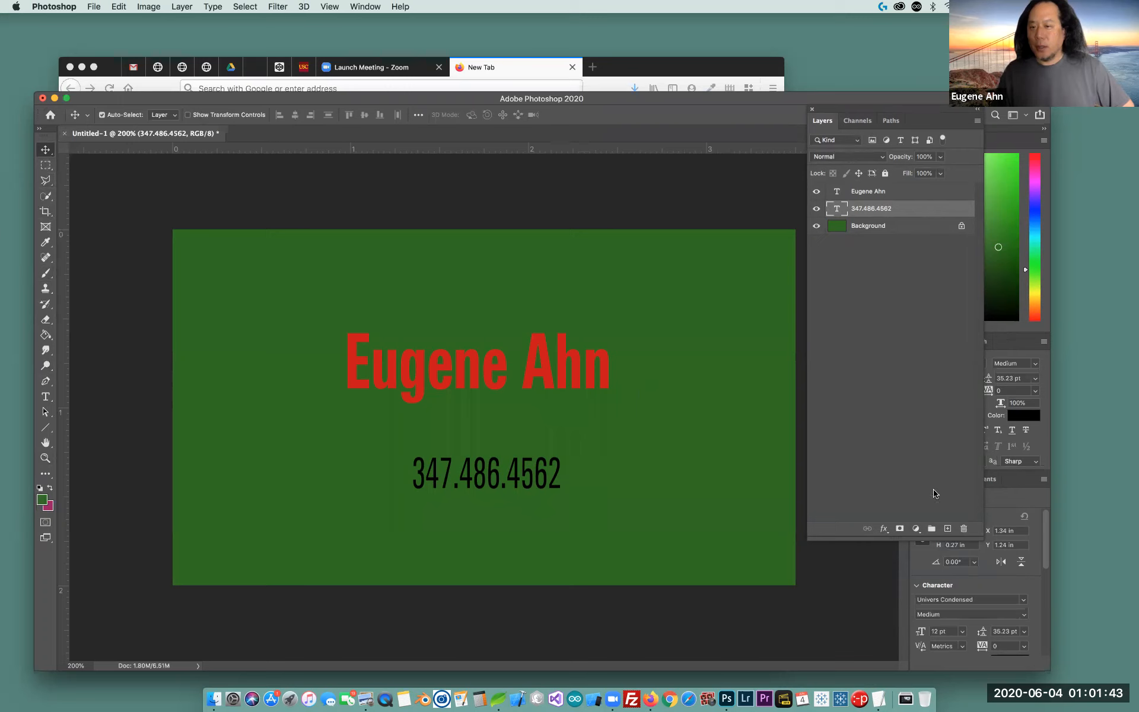
{"action": "left_click_drag", "start_coordinate": [897, 109], "coordinate": [812, 145]}
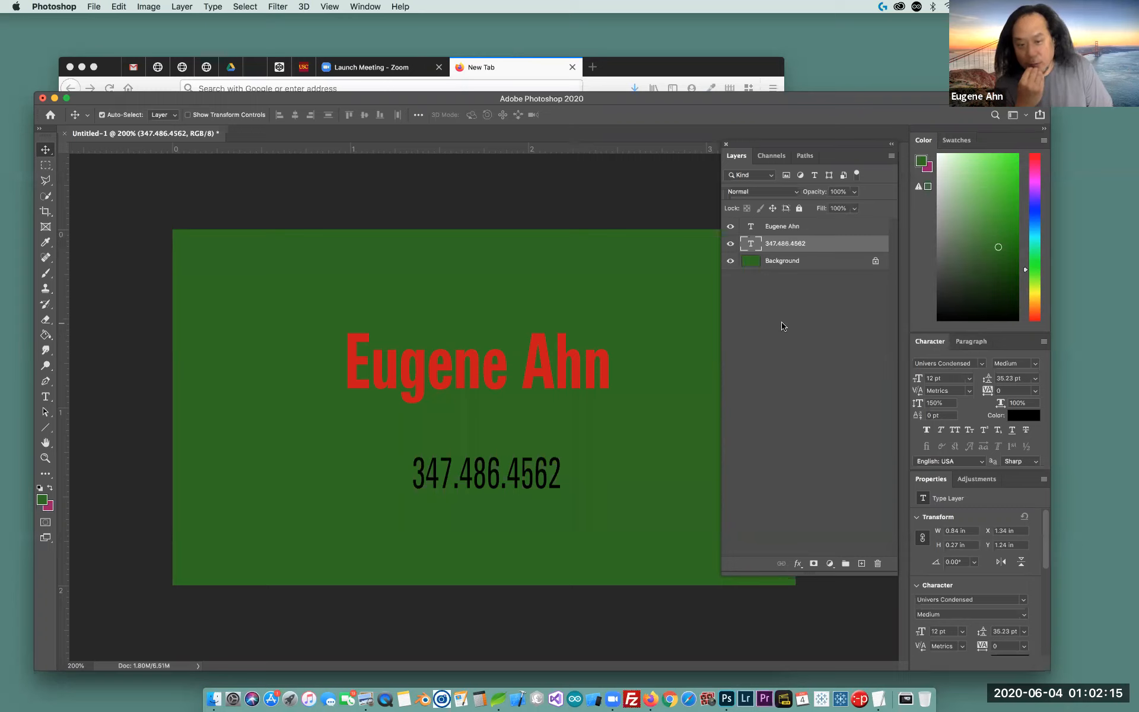
Select the Background layer and set the foreground colour to pure white, RGB 255/255/255
{"action": "left_click", "coordinate": [793, 263]}
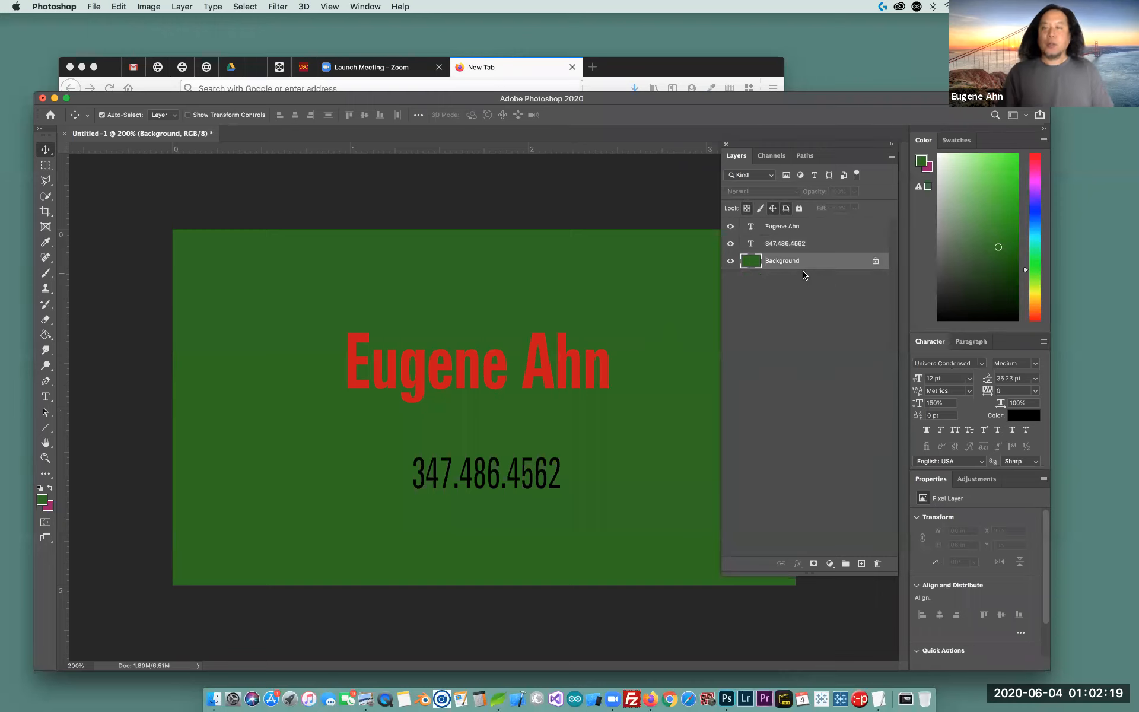
{"action": "left_click", "coordinate": [42, 501]}
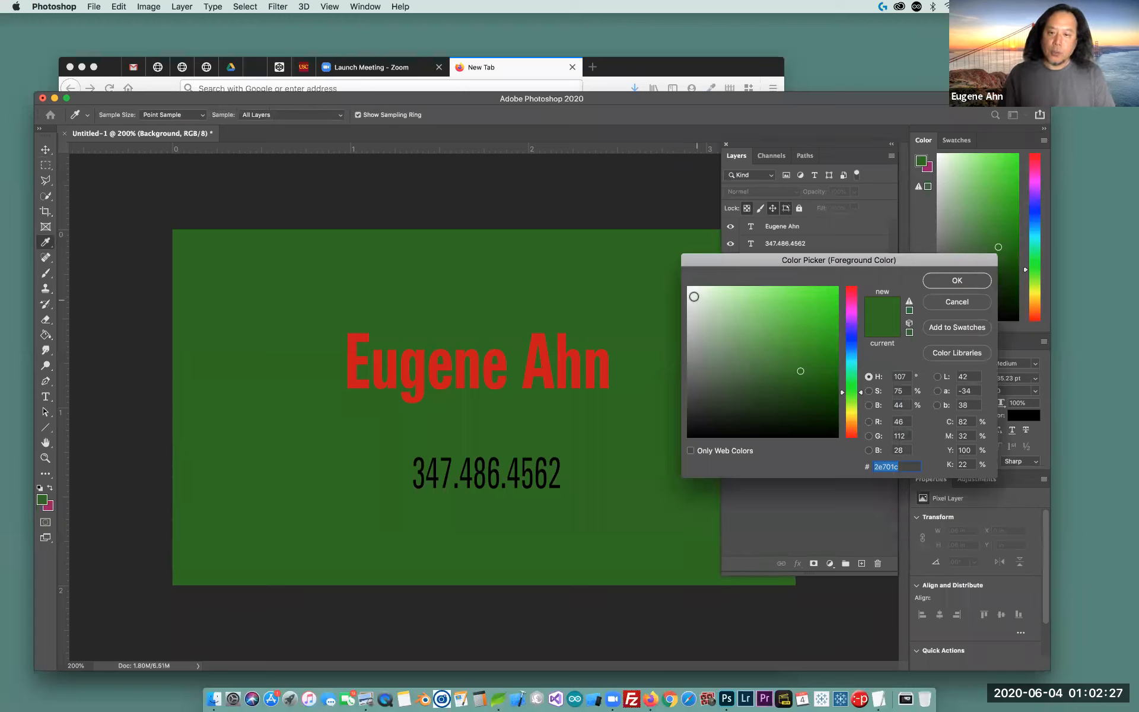
{"action": "left_click", "coordinate": [694, 295]}
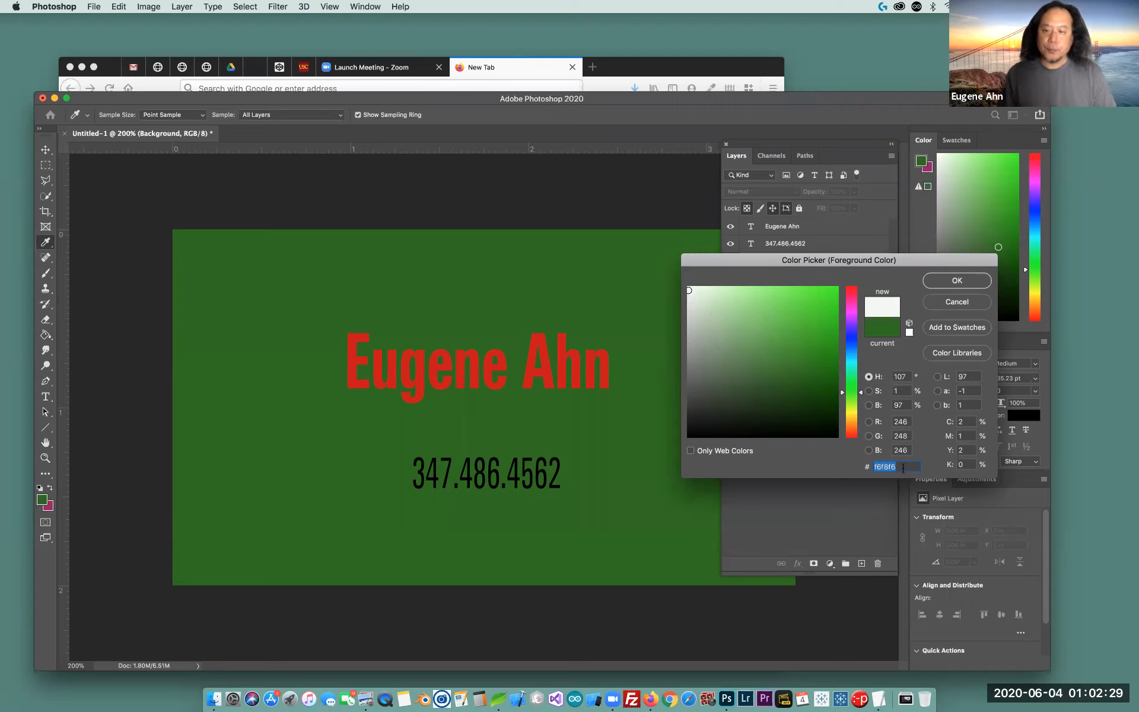
{"action": "double_click", "coordinate": [900, 421]}
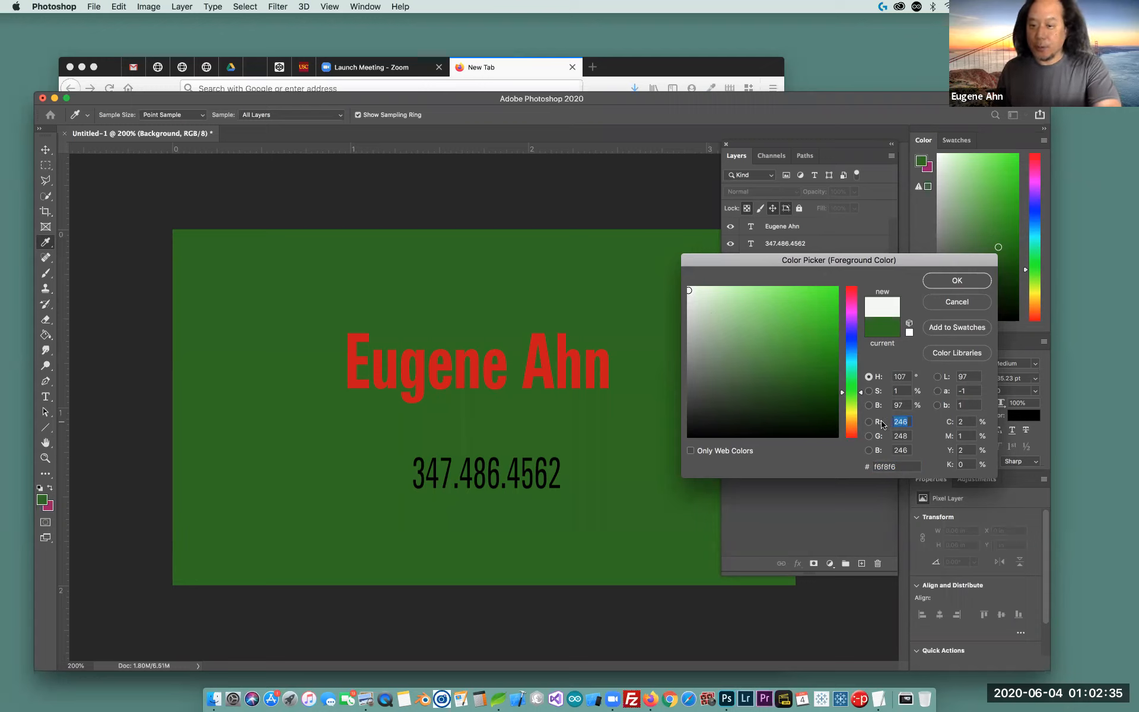
{"action": "type", "text": "255"}
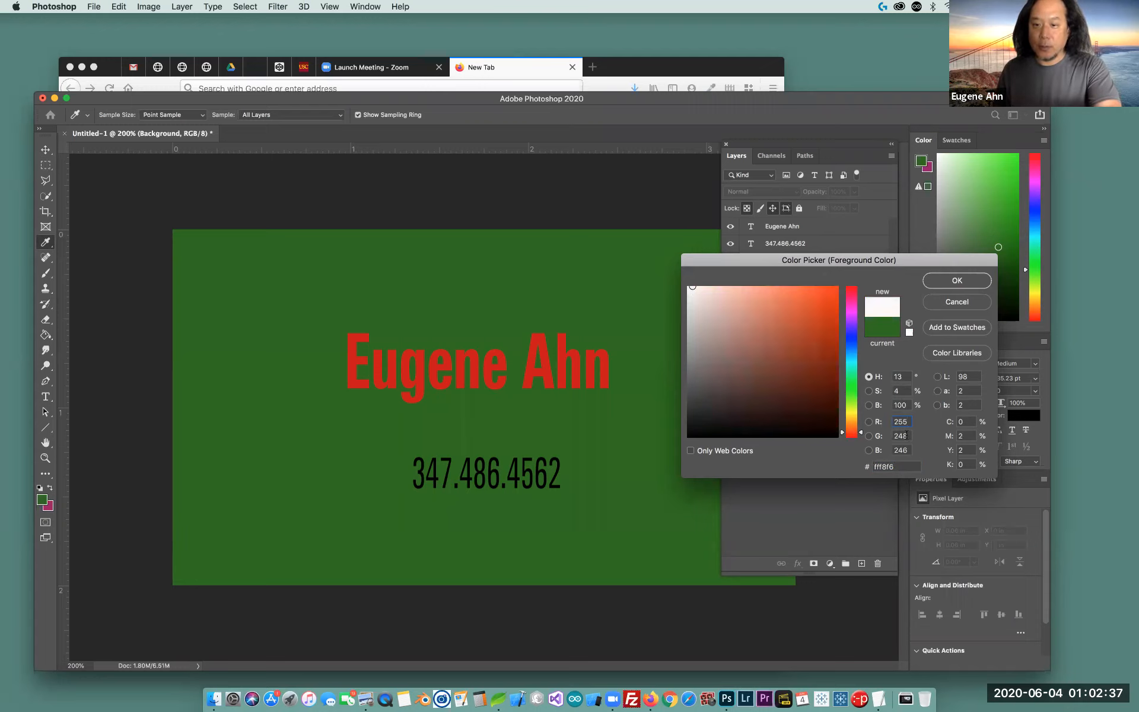
{"action": "double_click", "coordinate": [901, 436]}
{"action": "type", "text": "255"}
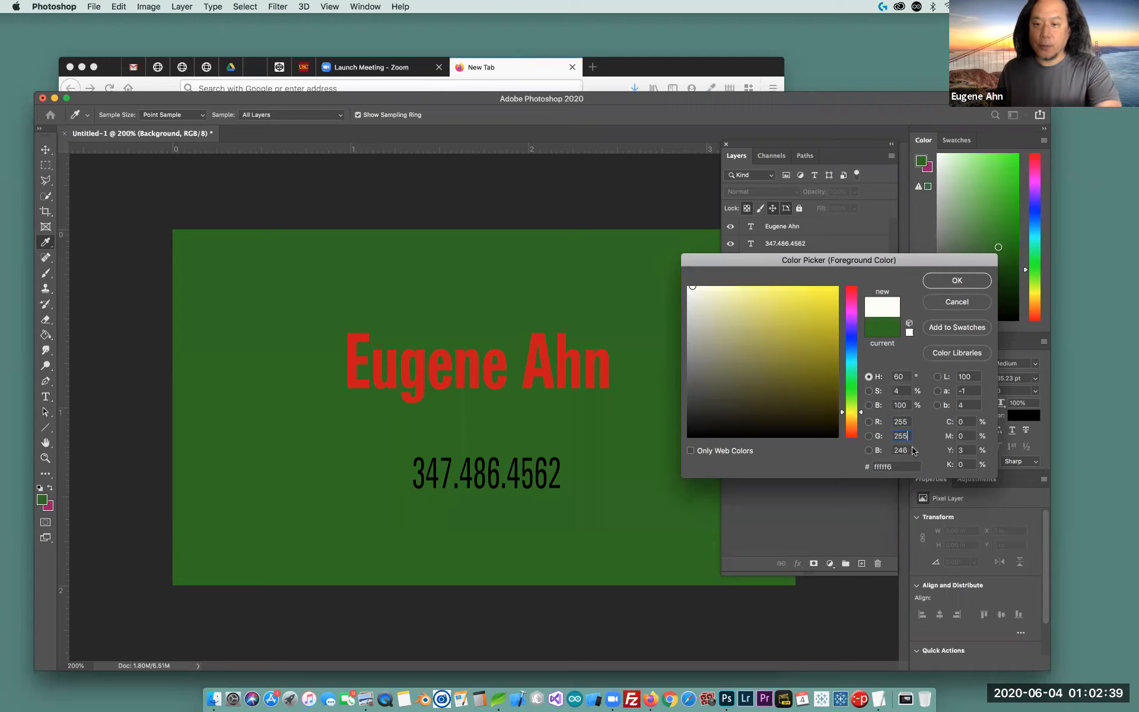
{"action": "double_click", "coordinate": [908, 450]}
{"action": "type", "text": "255"}
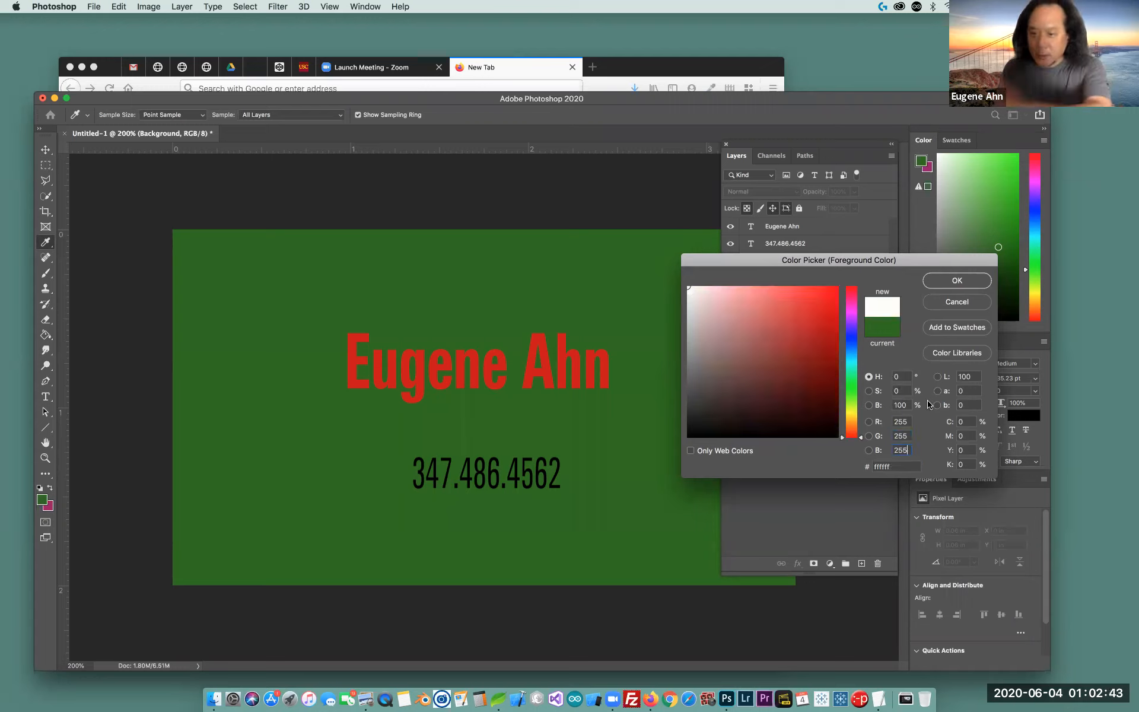
{"action": "left_click", "coordinate": [937, 279]}
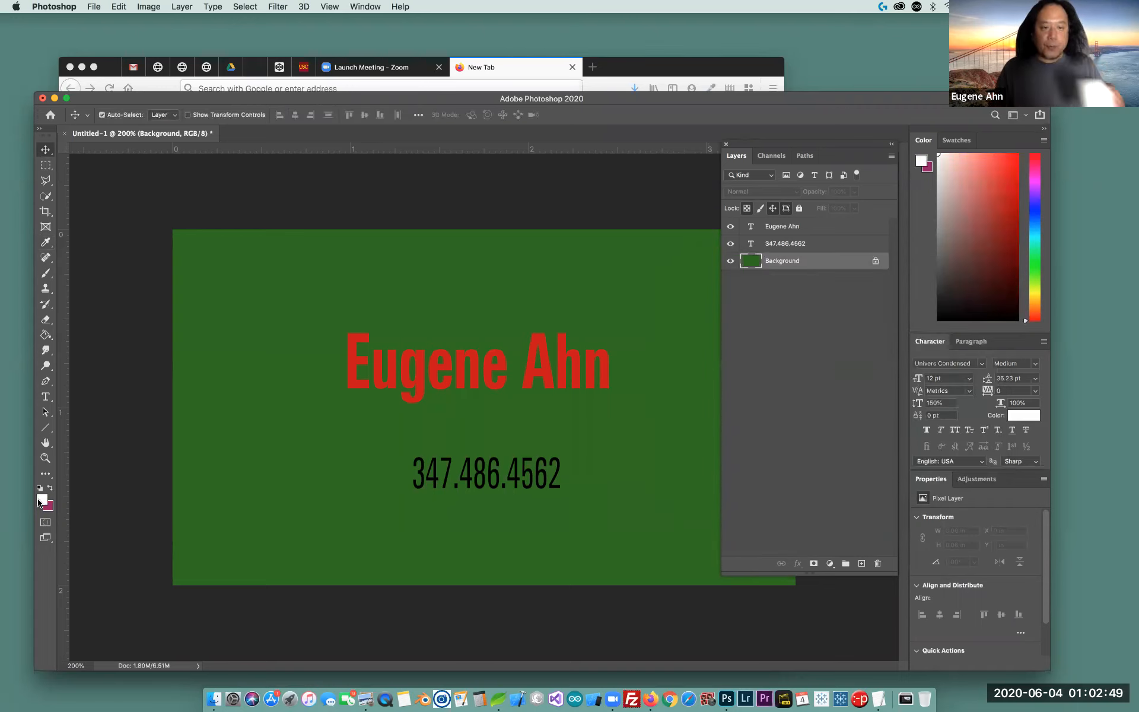
Fill the green card background with white using the Paint Bucket
{"action": "left_click", "coordinate": [45, 335]}
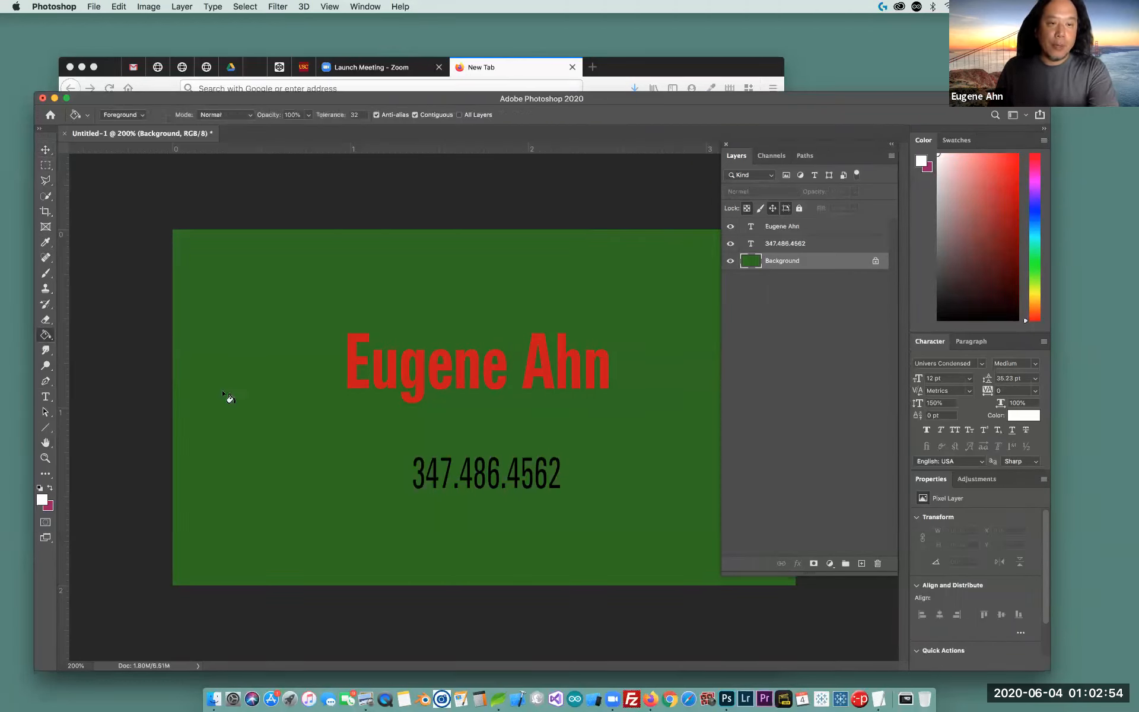
{"action": "left_click", "coordinate": [299, 448]}
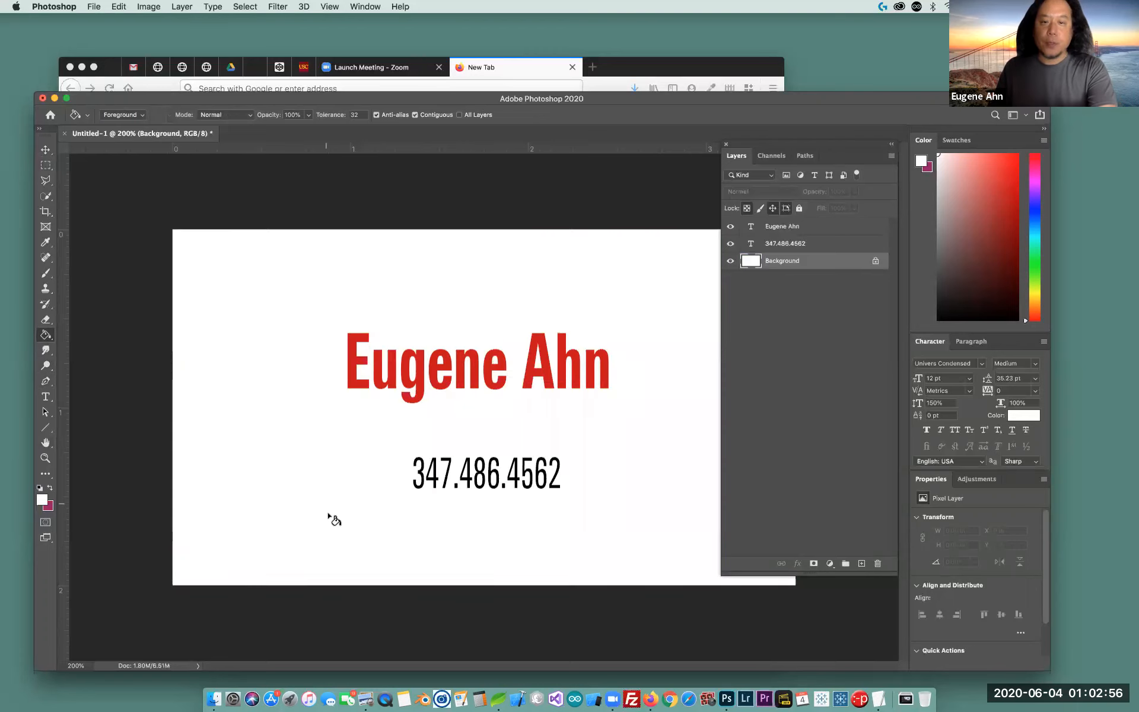
{"action": "left_click", "coordinate": [820, 231]}
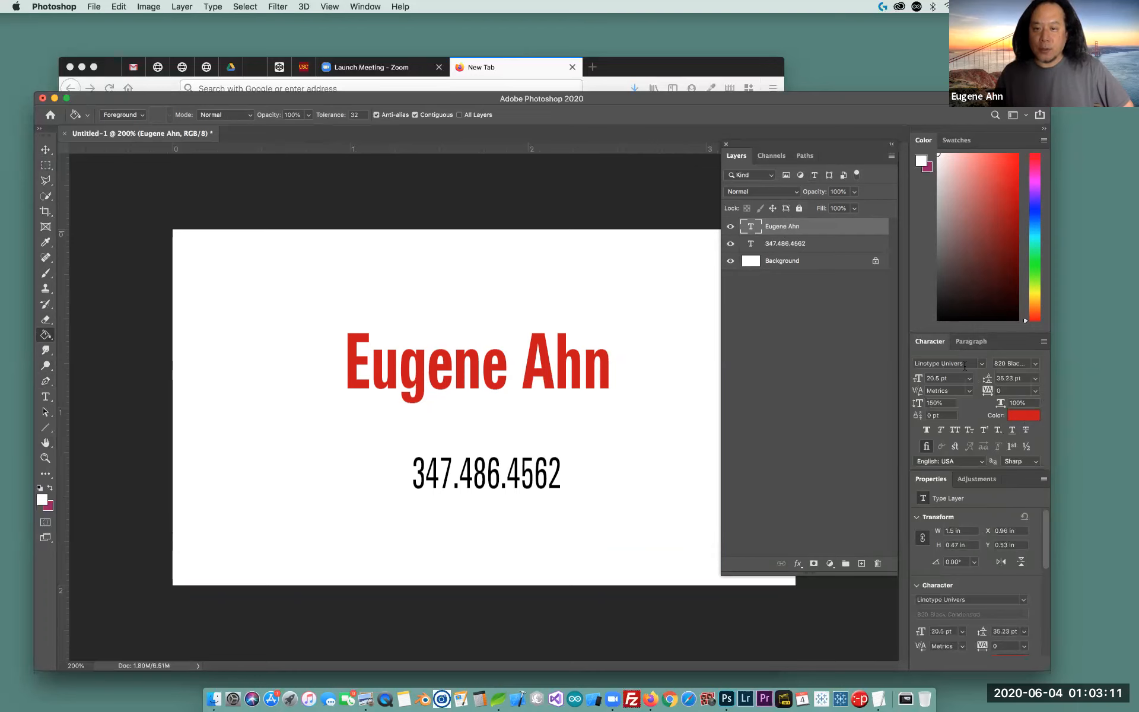
{"action": "left_click", "coordinate": [1023, 415]}
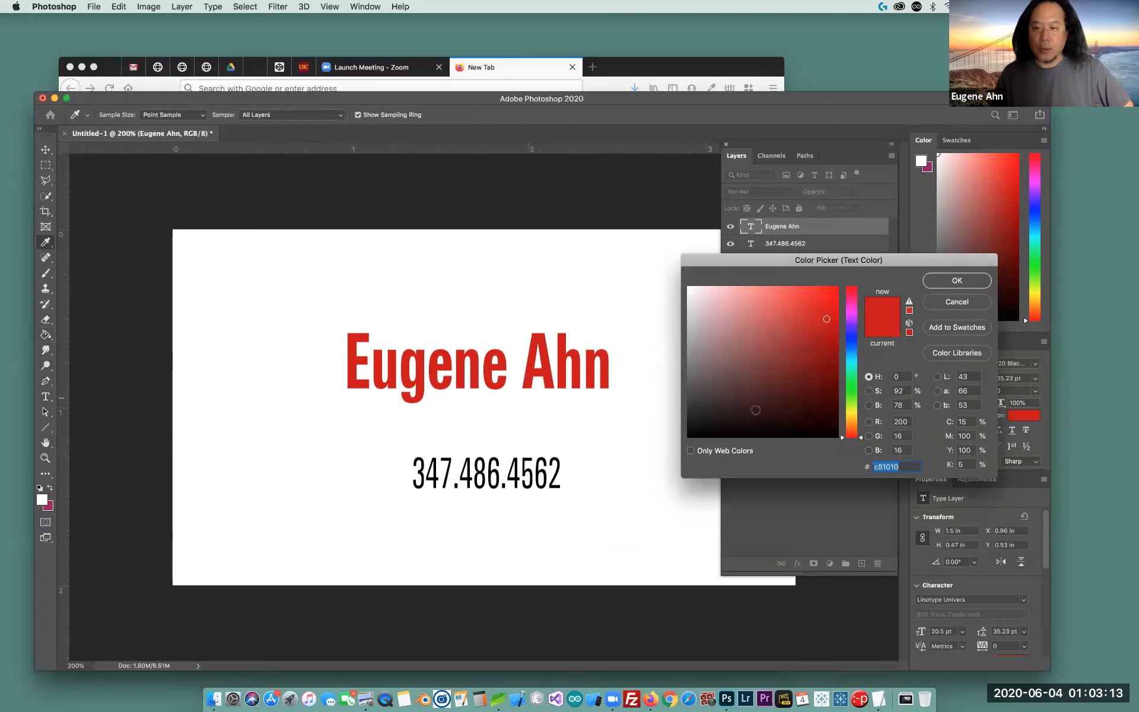
{"action": "left_click", "coordinate": [825, 435]}
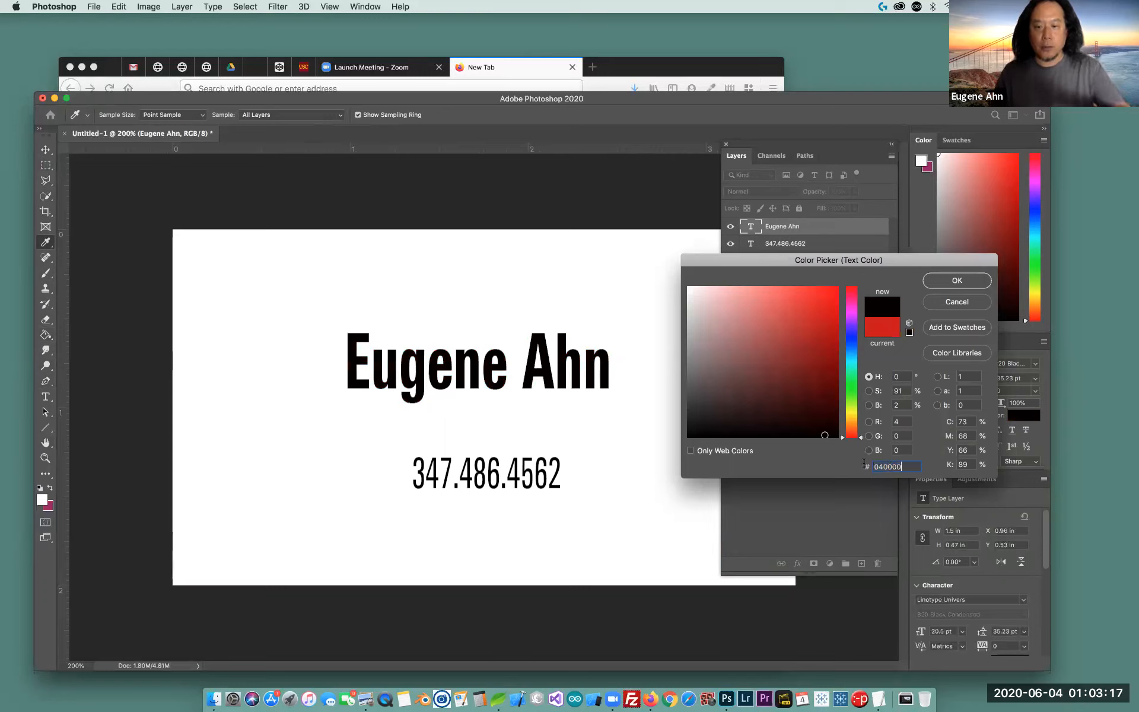
{"action": "type", "text": "000000"}
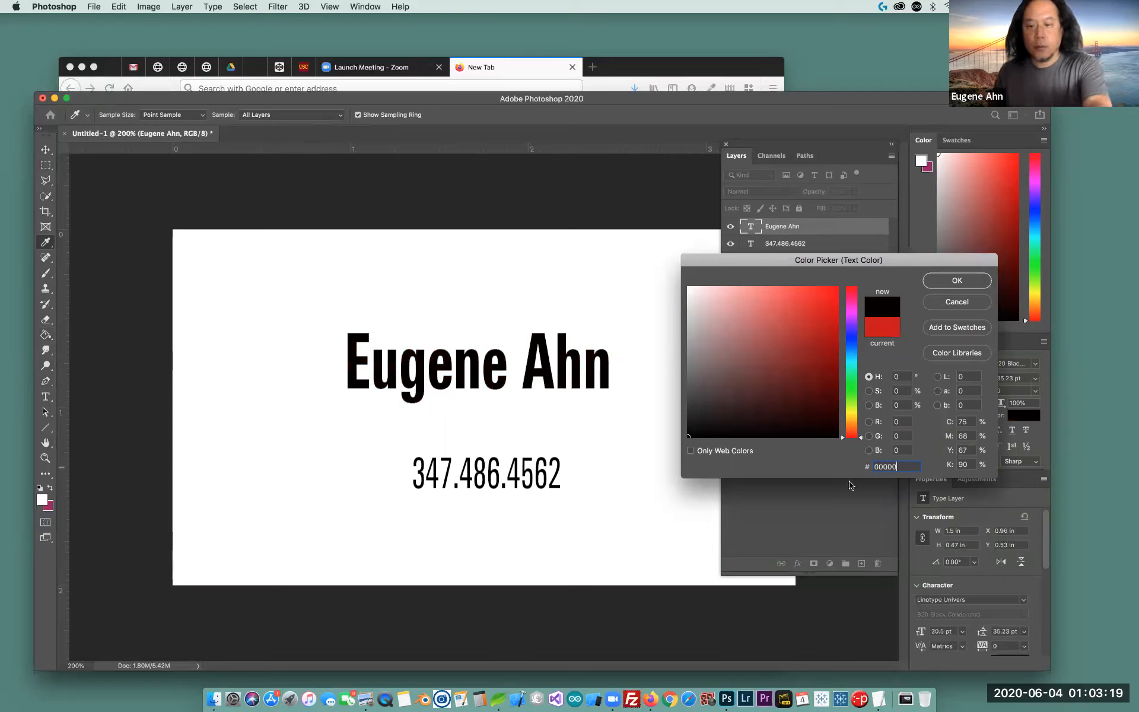
{"action": "left_click", "coordinate": [970, 277]}
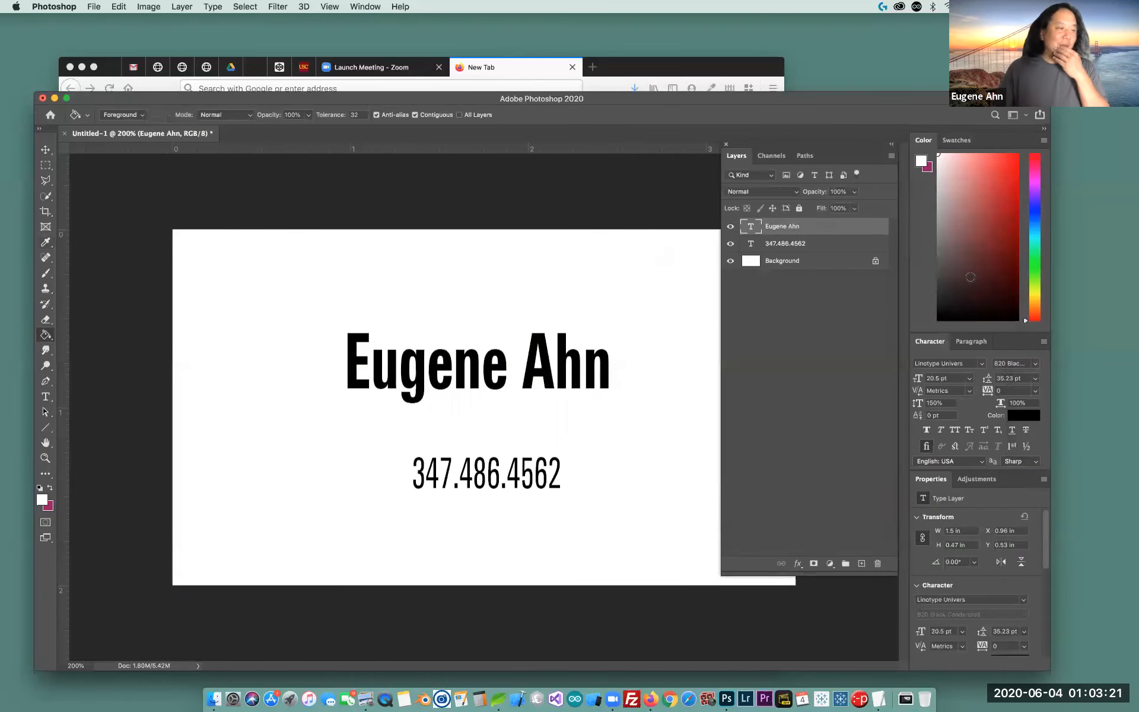
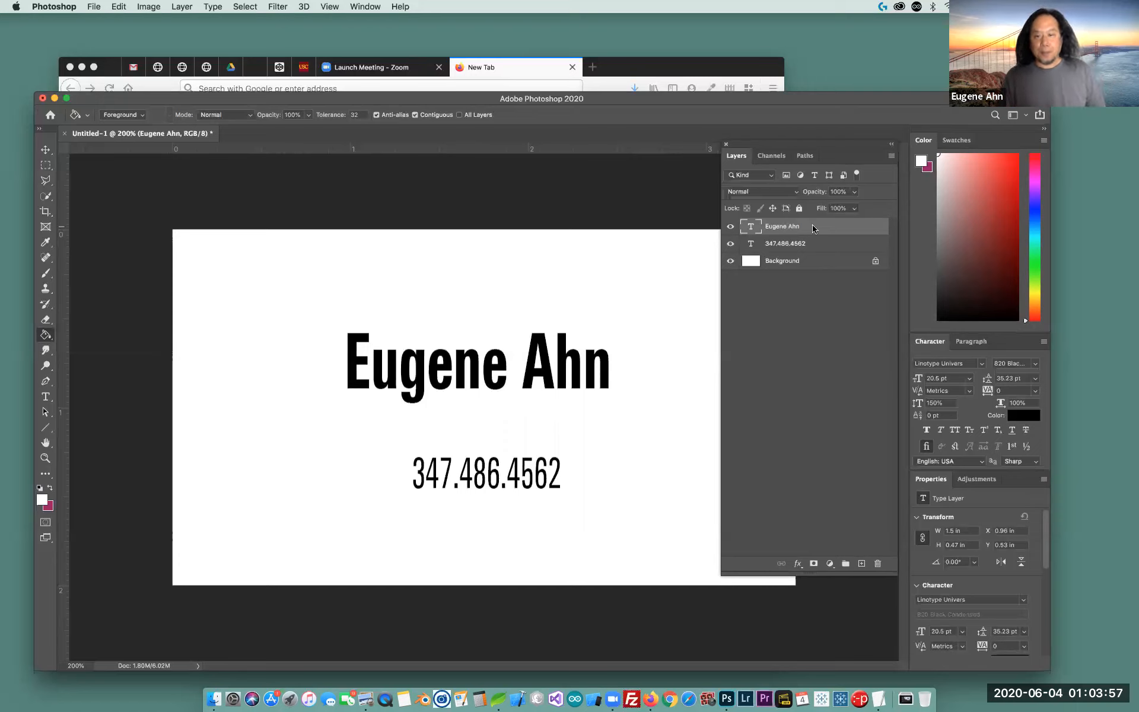
Move the name layer higher and the phone number layer lower on the card
{"action": "left_click_drag", "start_coordinate": [804, 146], "coordinate": [908, 132]}
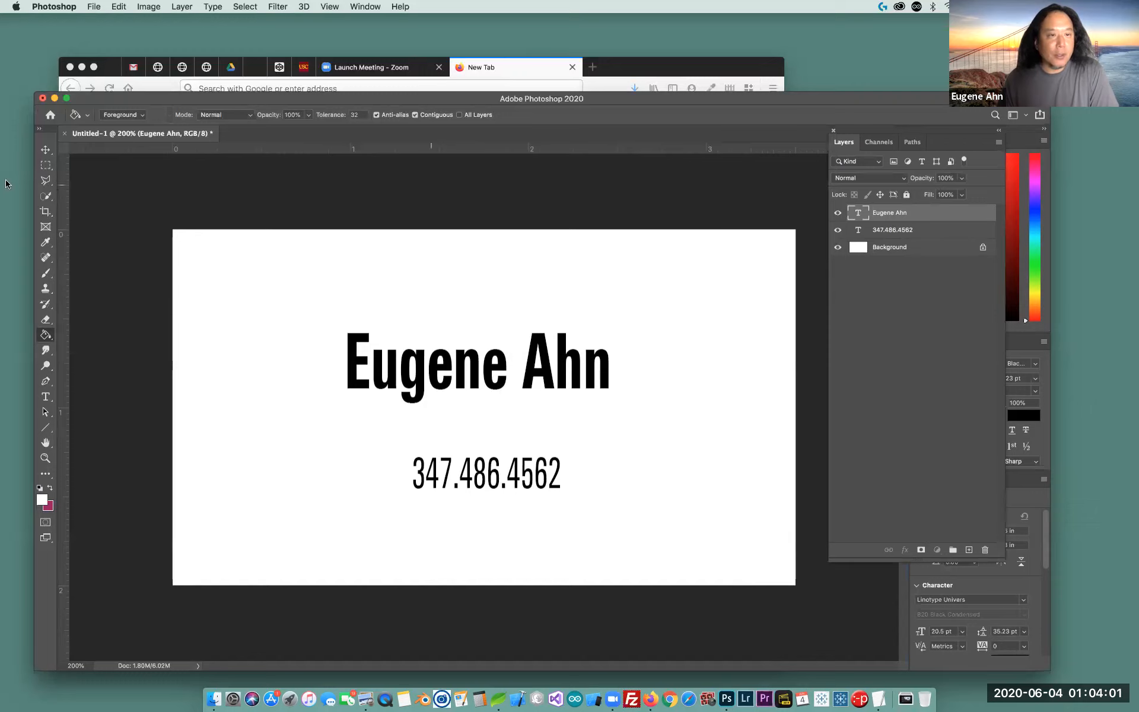
{"action": "left_click", "coordinate": [46, 150]}
{"action": "left_click_drag", "start_coordinate": [462, 372], "coordinate": [468, 344]}
{"action": "left_click", "coordinate": [902, 230]}
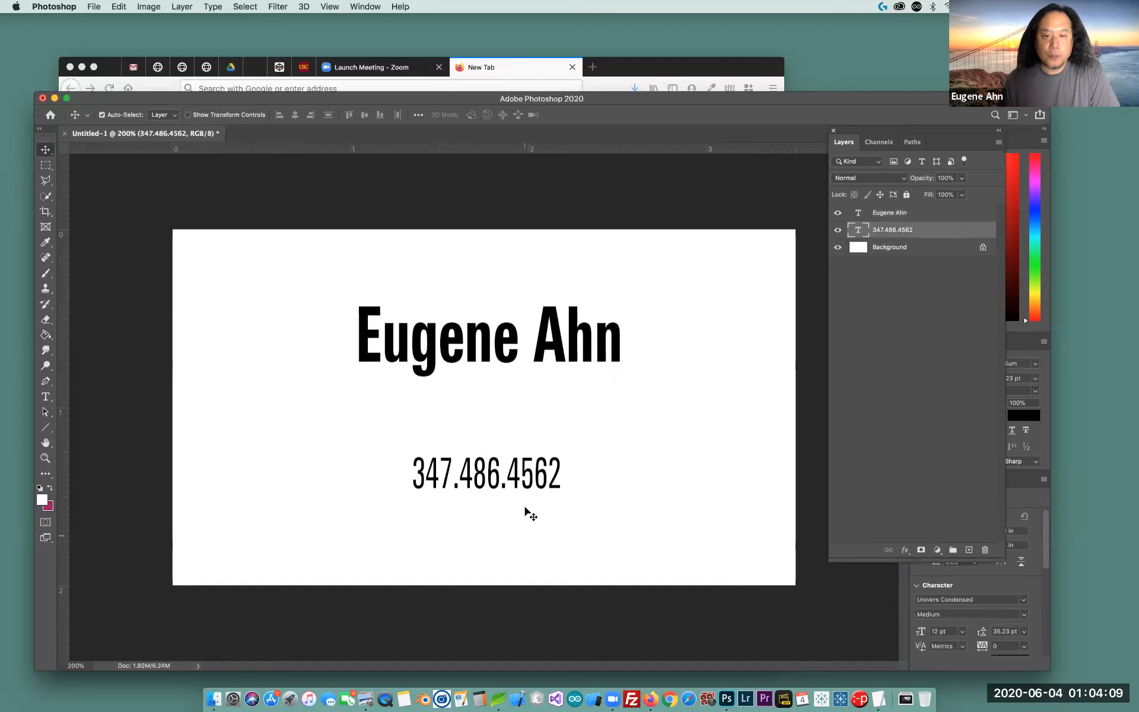
{"action": "left_click_drag", "start_coordinate": [517, 482], "coordinate": [527, 520]}
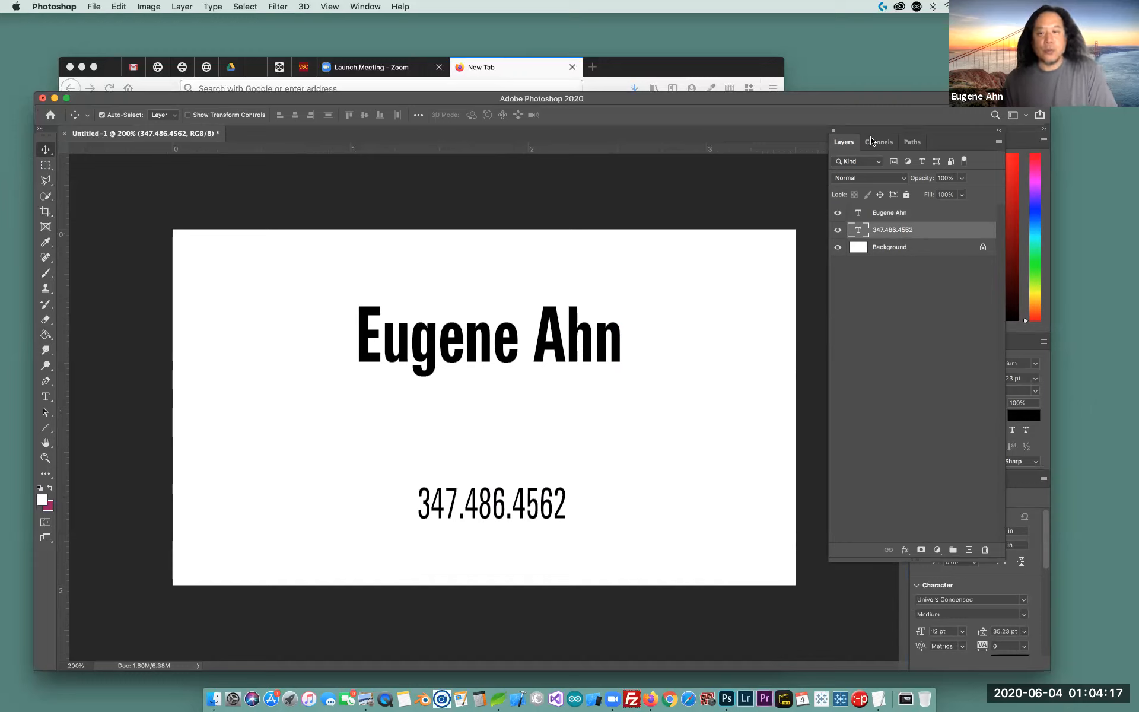
{"action": "left_click_drag", "start_coordinate": [893, 131], "coordinate": [837, 130]}
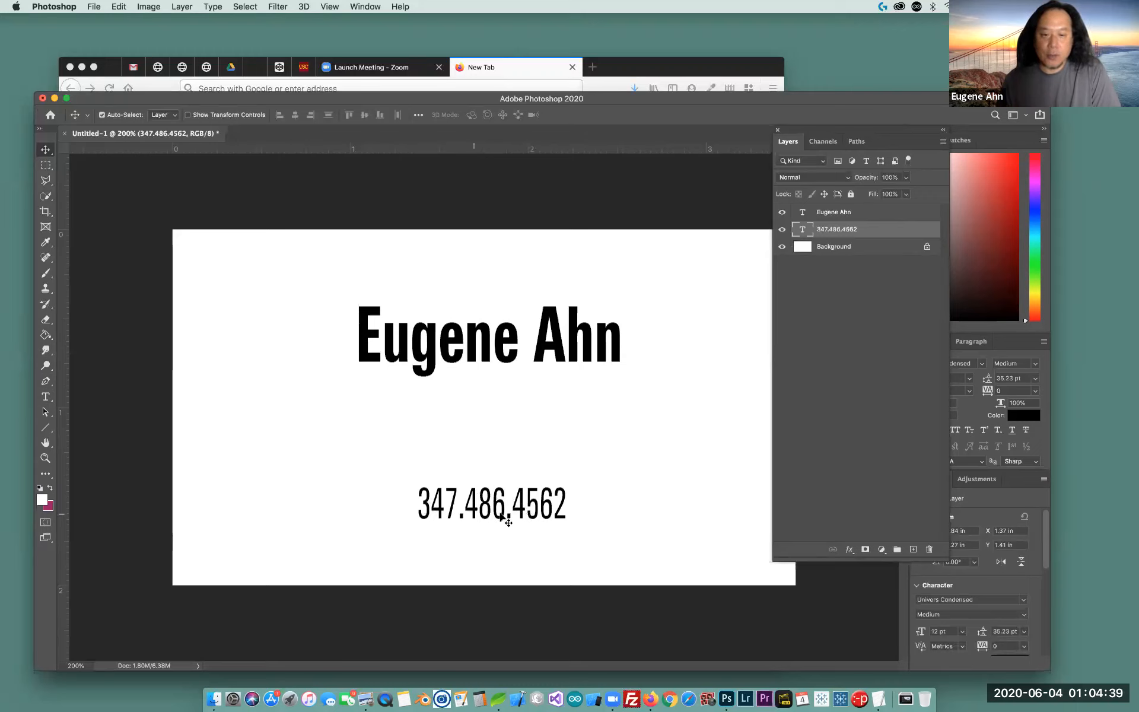
Duplicate the phone number layer as 'email information' and place the copy just above the original
{"action": "right_click", "coordinate": [885, 231]}
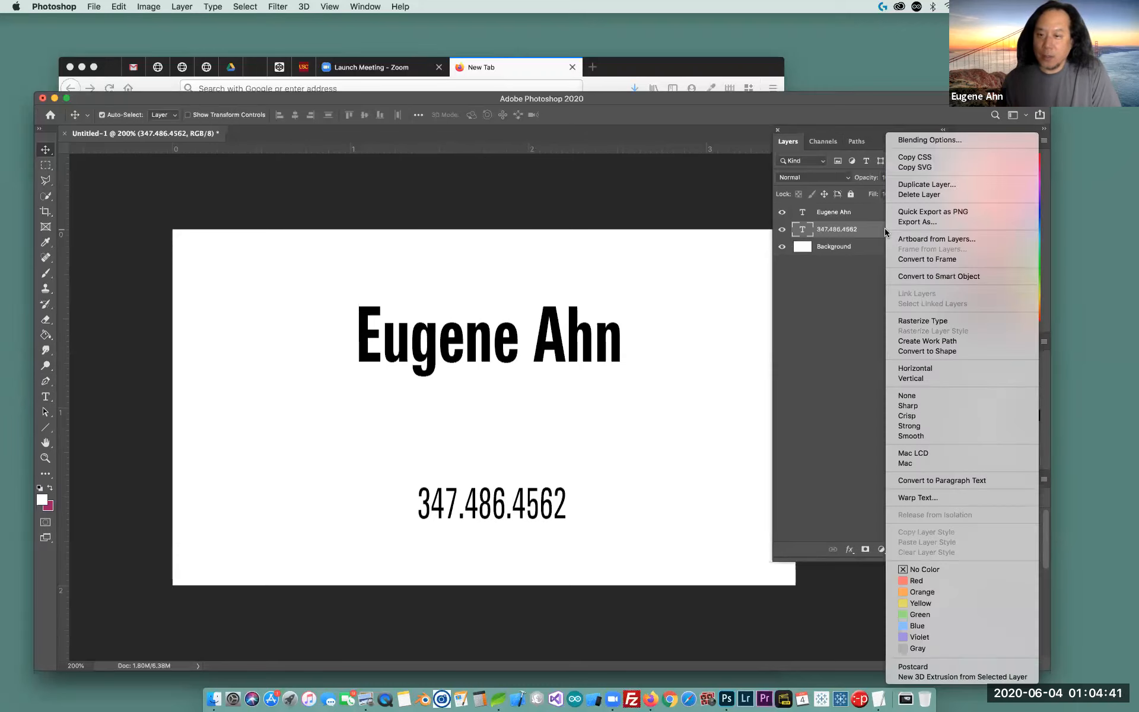
{"action": "left_click", "coordinate": [920, 185]}
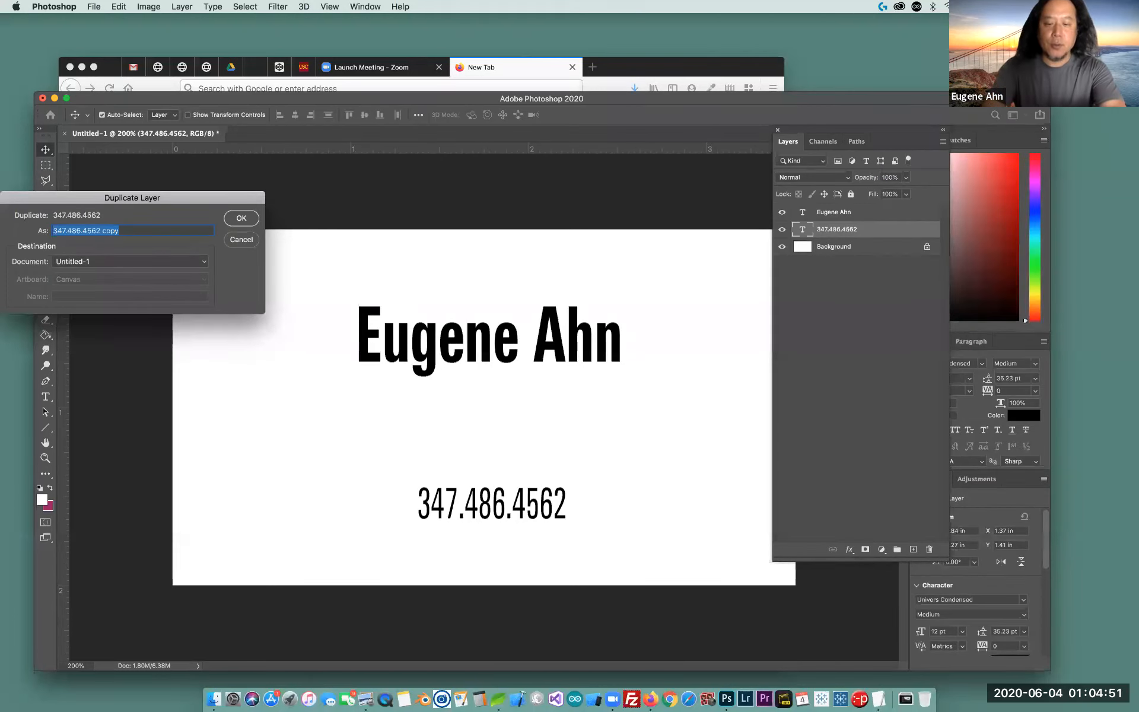
{"action": "type", "text": "email information"}
{"action": "key", "text": "Return"}
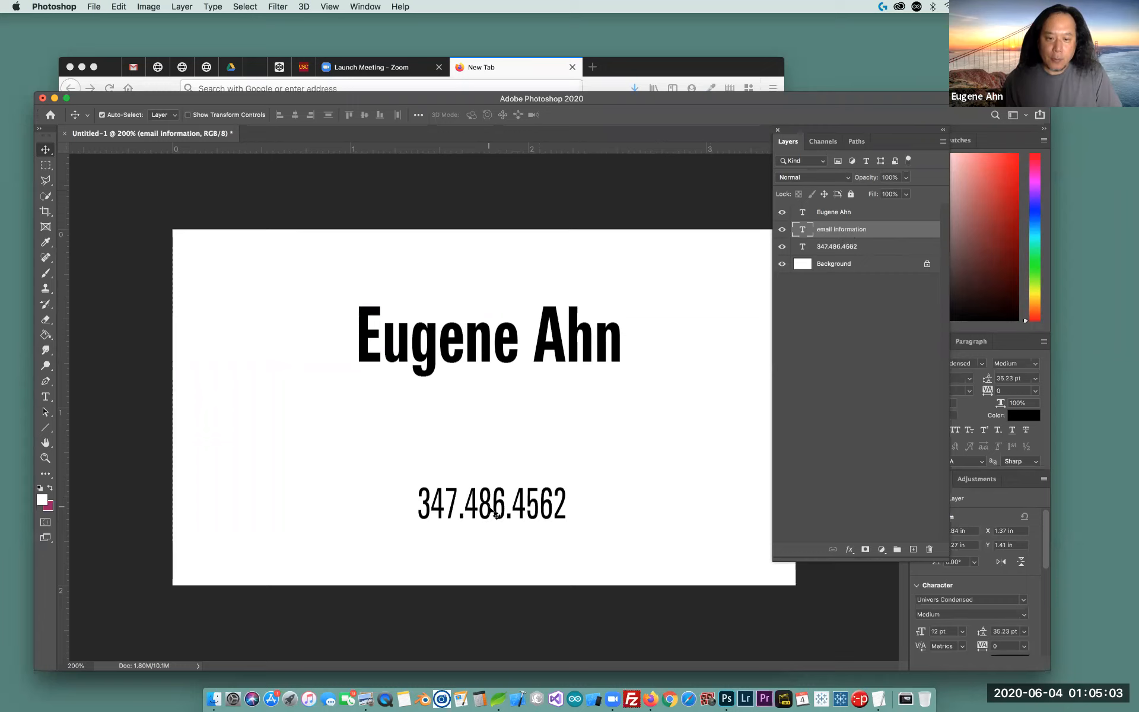
{"action": "left_click_drag", "start_coordinate": [496, 514], "coordinate": [494, 460]}
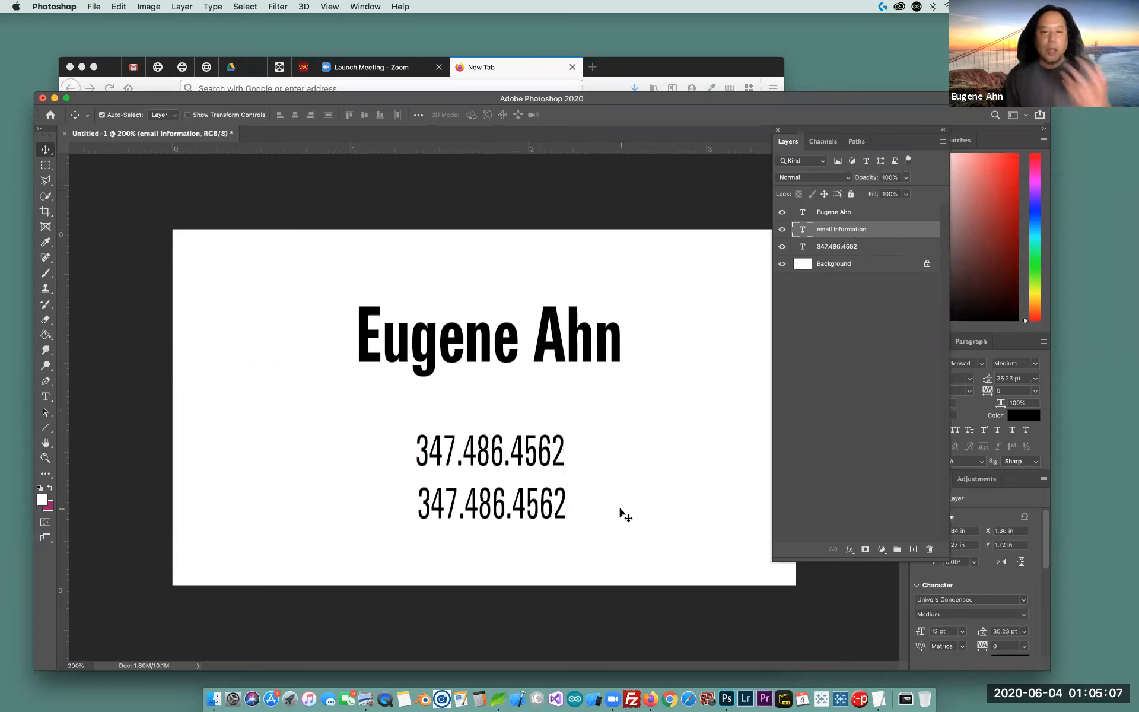
Replace the copied line's text with the contact's e-mail address and nudge it into alignment
{"action": "key", "text": "t"}
{"action": "left_click", "coordinate": [552, 466]}
{"action": "key", "text": "super+a"}
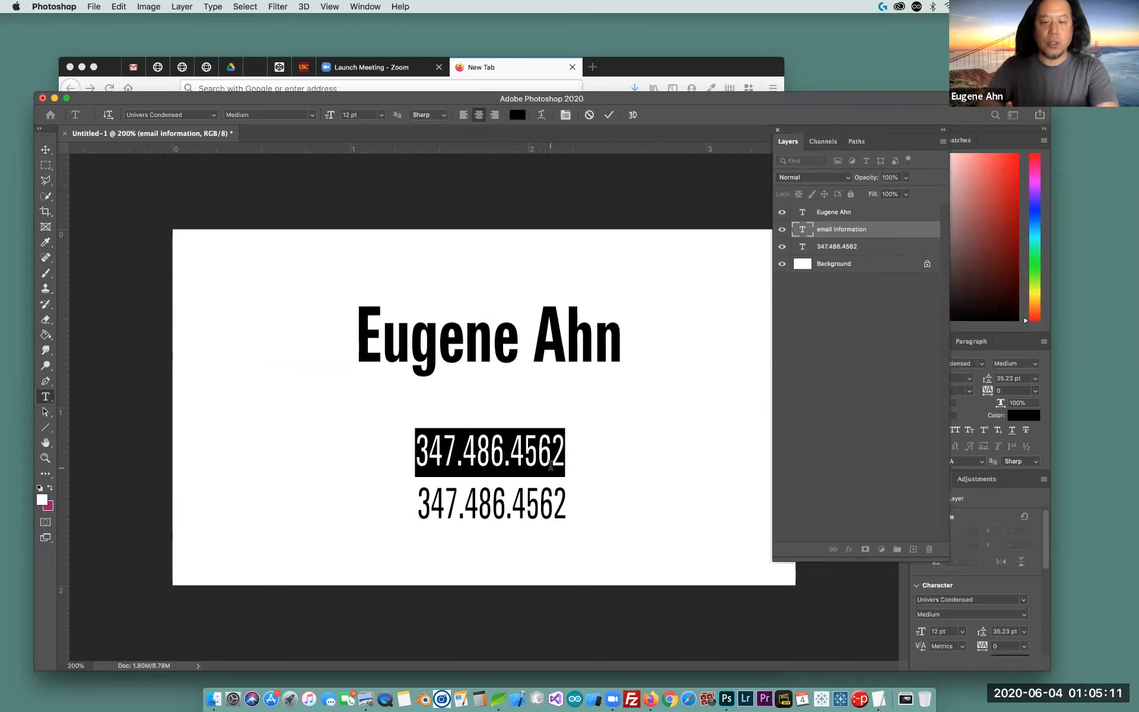
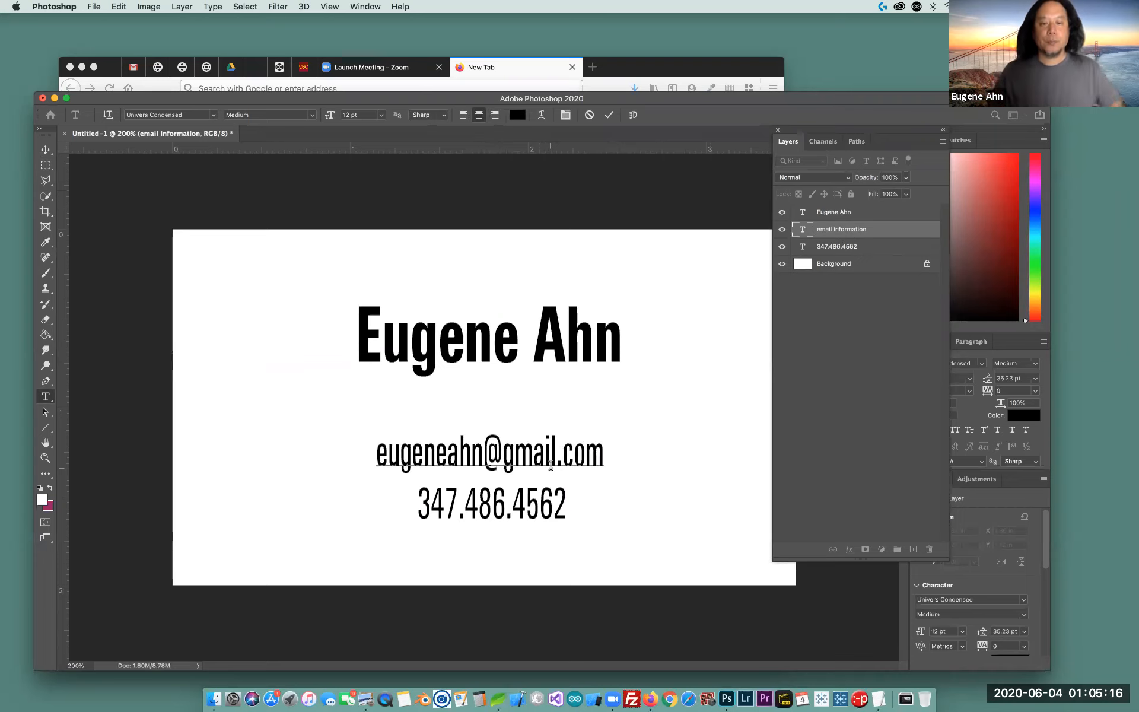
{"action": "left_click", "coordinate": [45, 149]}
{"action": "left_click_drag", "start_coordinate": [496, 461], "coordinate": [498, 459]}
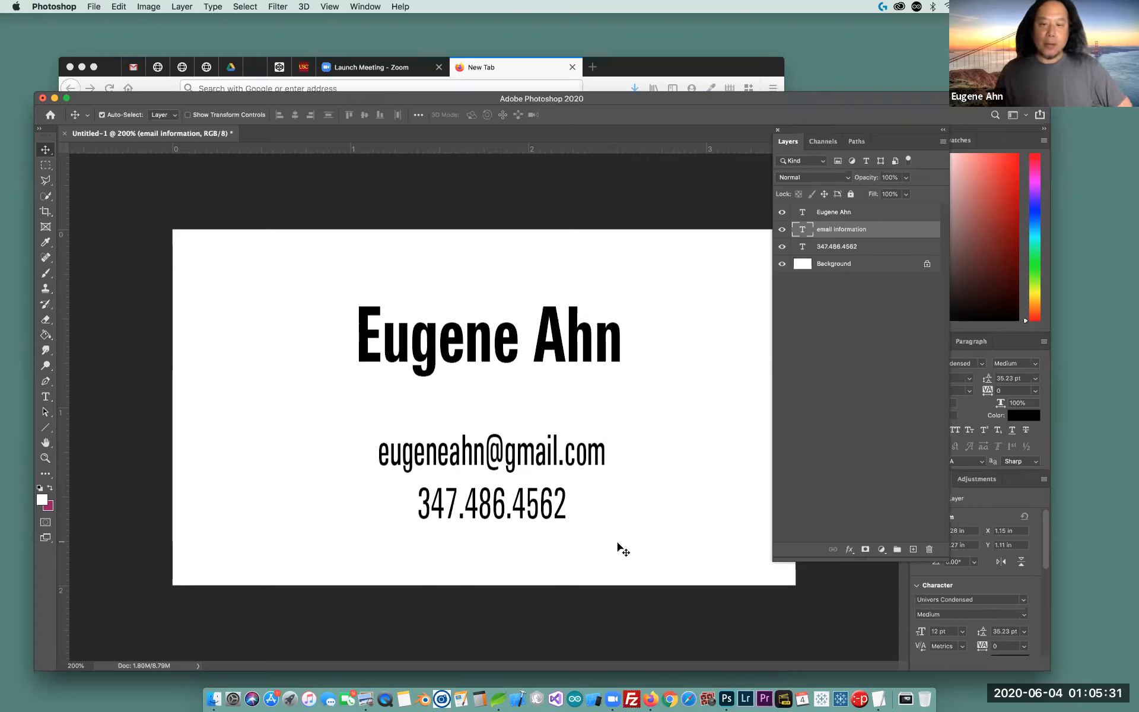
{"action": "mouse_move", "coordinate": [866, 131]}
{"action": "left_mouse_down"}
{"action": "mouse_move", "coordinate": [902, 139]}
{"action": "mouse_move", "coordinate": [866, 143]}
{"action": "mouse_move", "coordinate": [900, 132]}
{"action": "mouse_move", "coordinate": [885, 130]}
{"action": "left_mouse_up"}
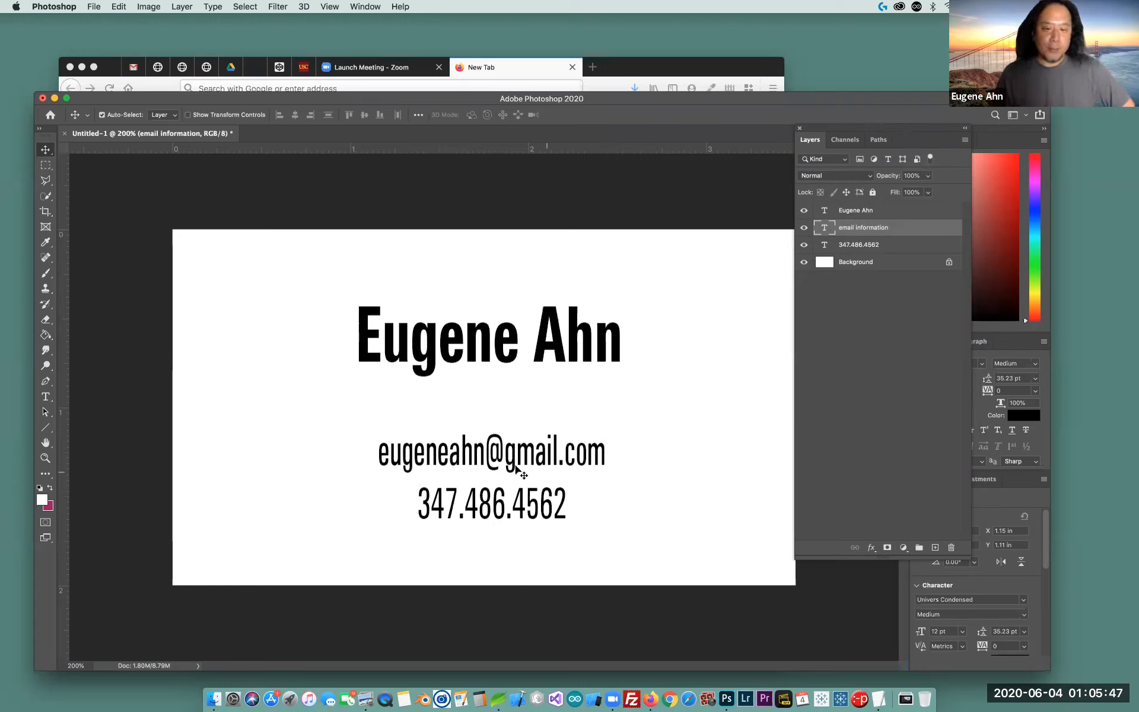
Nudge the e-mail line up and bring the phone number closer beneath it
{"action": "left_click_drag", "start_coordinate": [511, 463], "coordinate": [511, 452]}
{"action": "left_click", "coordinate": [504, 509]}
{"action": "left_click_drag", "start_coordinate": [504, 509], "coordinate": [504, 499]}
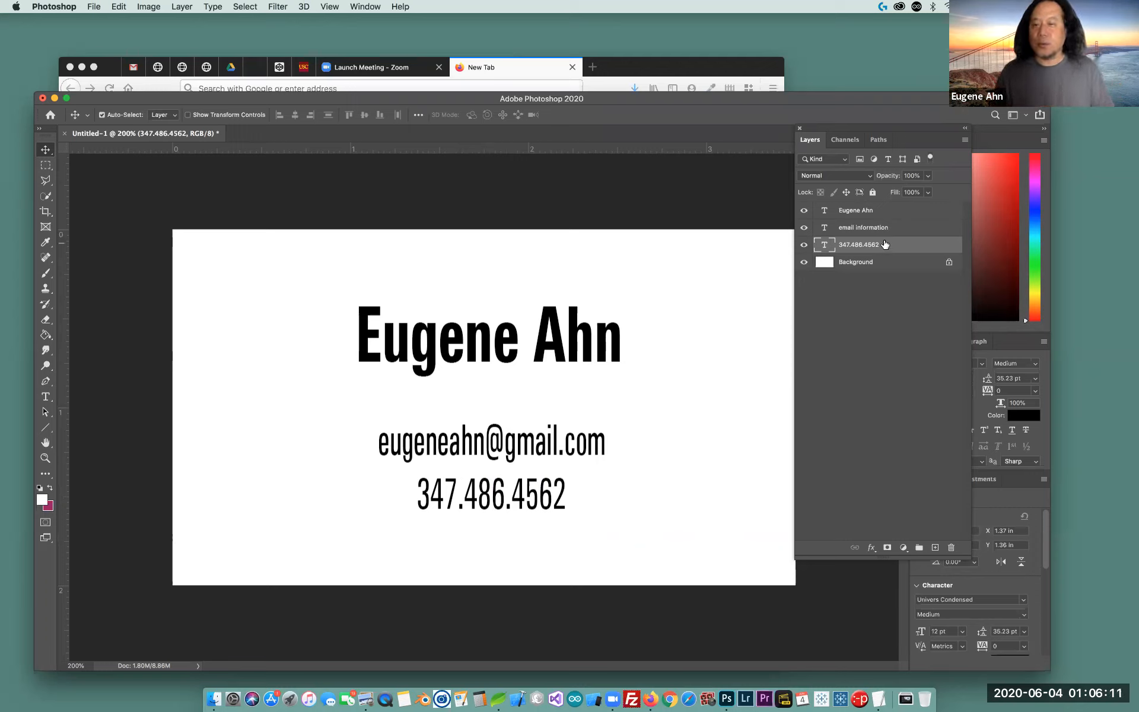
{"action": "left_click", "coordinate": [911, 228]}
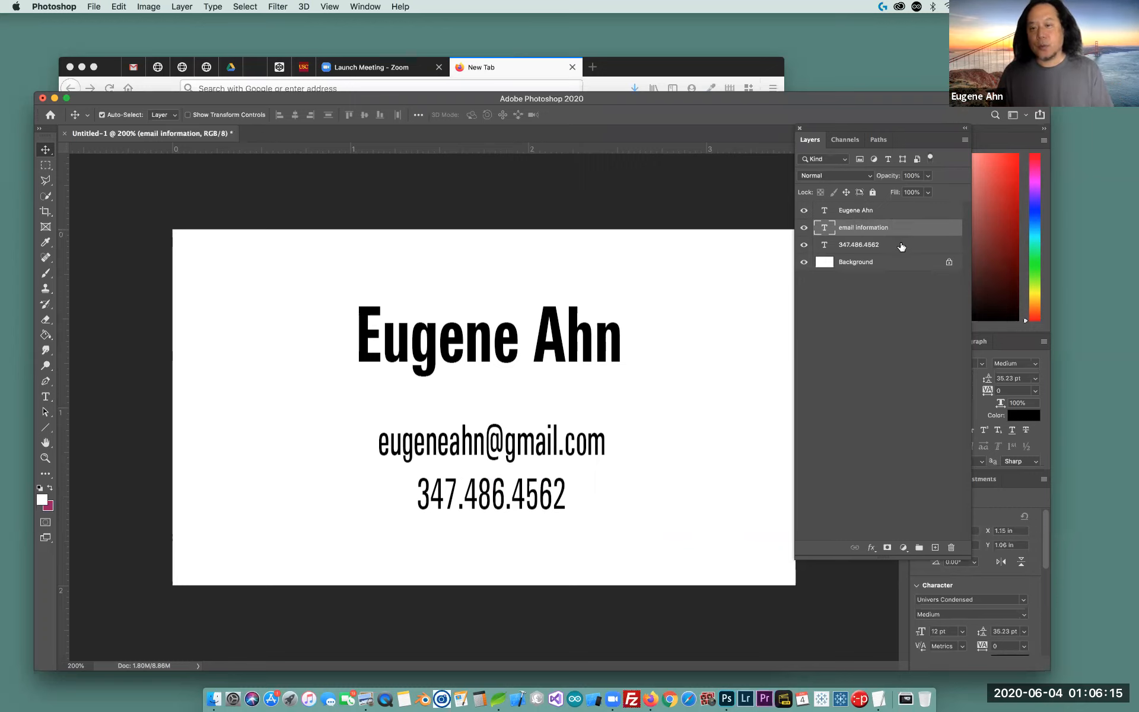
{"action": "left_click", "coordinate": [901, 246]}
{"action": "left_click", "coordinate": [904, 234]}
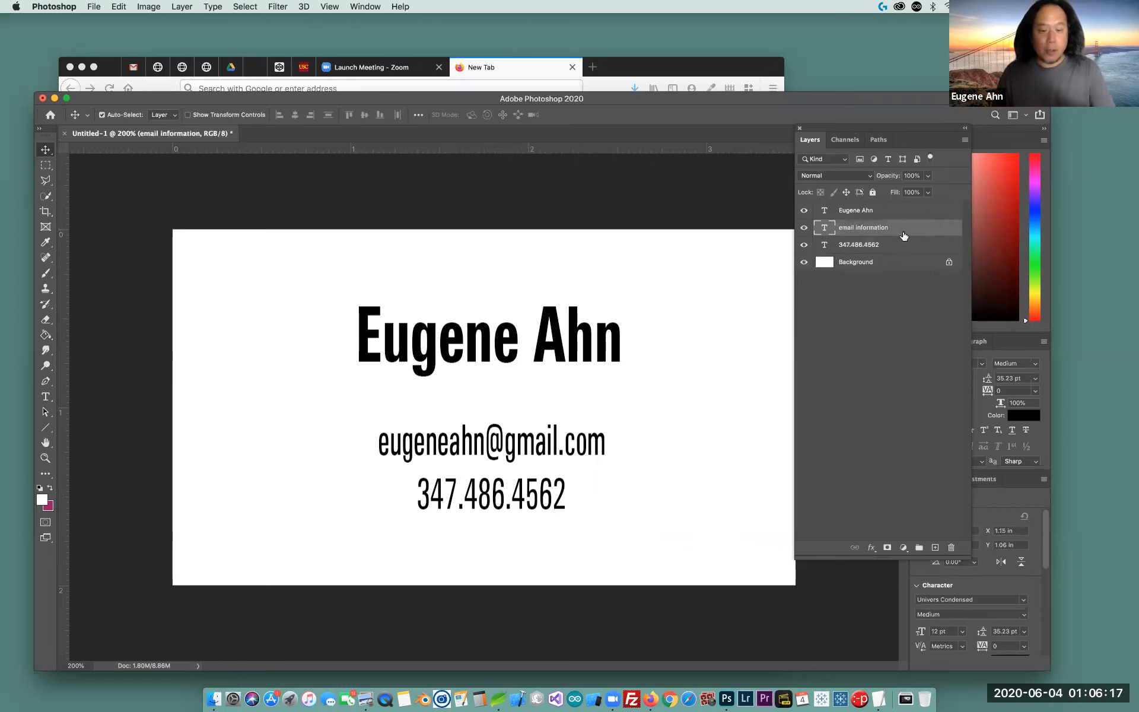
{"action": "left_click", "coordinate": [897, 250]}
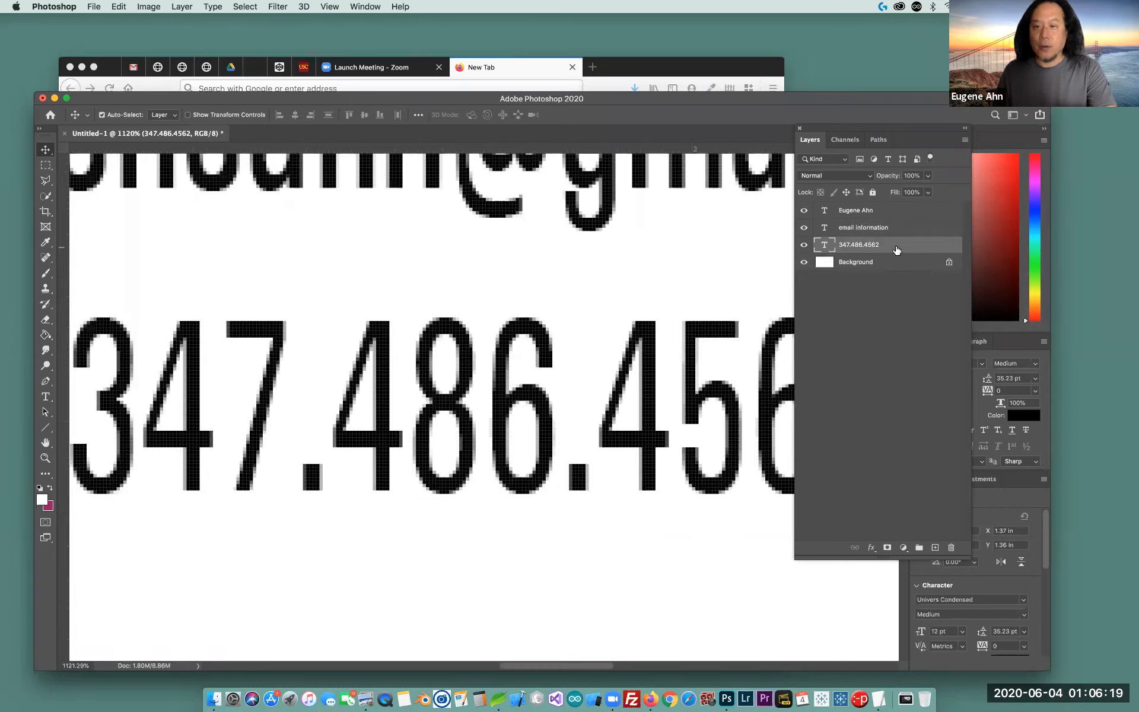
Select the e-mail and phone layers together and drag them lower and left beneath the name
{"action": "key", "text": "z"}
{"action": "left_click", "coordinate": [565, 299], "text": "alt"}
{"action": "left_click", "coordinate": [564, 300], "text": "alt"}
{"action": "left_click", "coordinate": [564, 299], "text": "alt"}
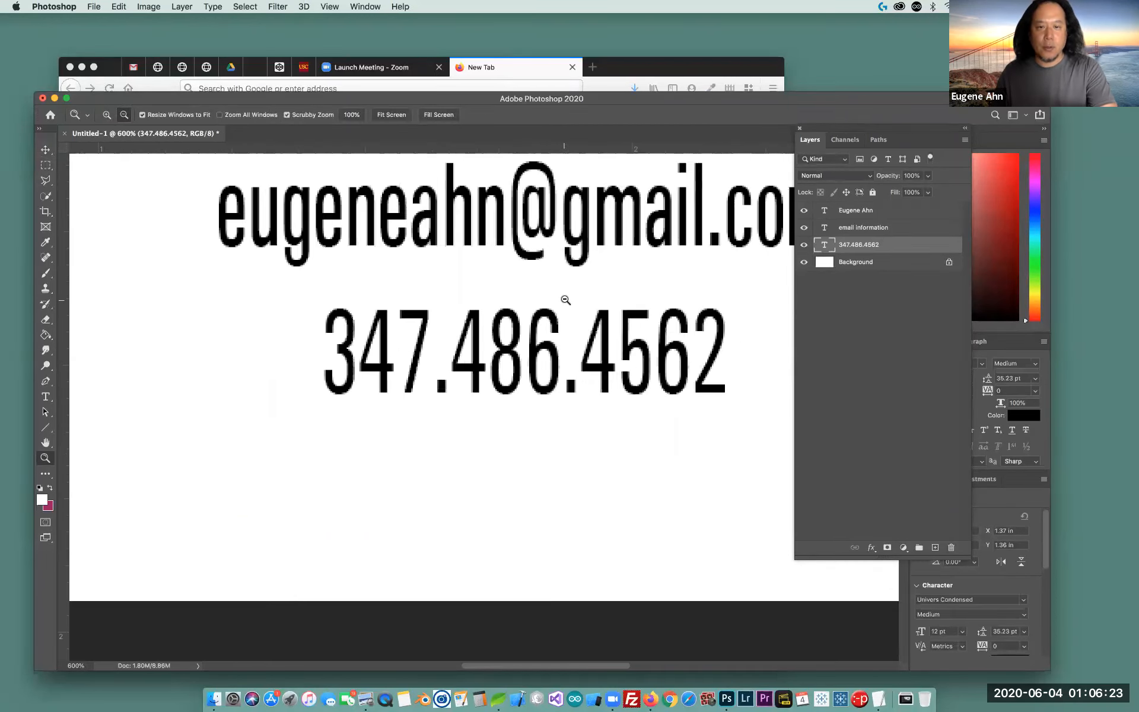
{"action": "left_click", "coordinate": [595, 299], "text": "alt"}
{"action": "left_click", "coordinate": [595, 298], "text": "alt"}
{"action": "left_click", "coordinate": [906, 230]}
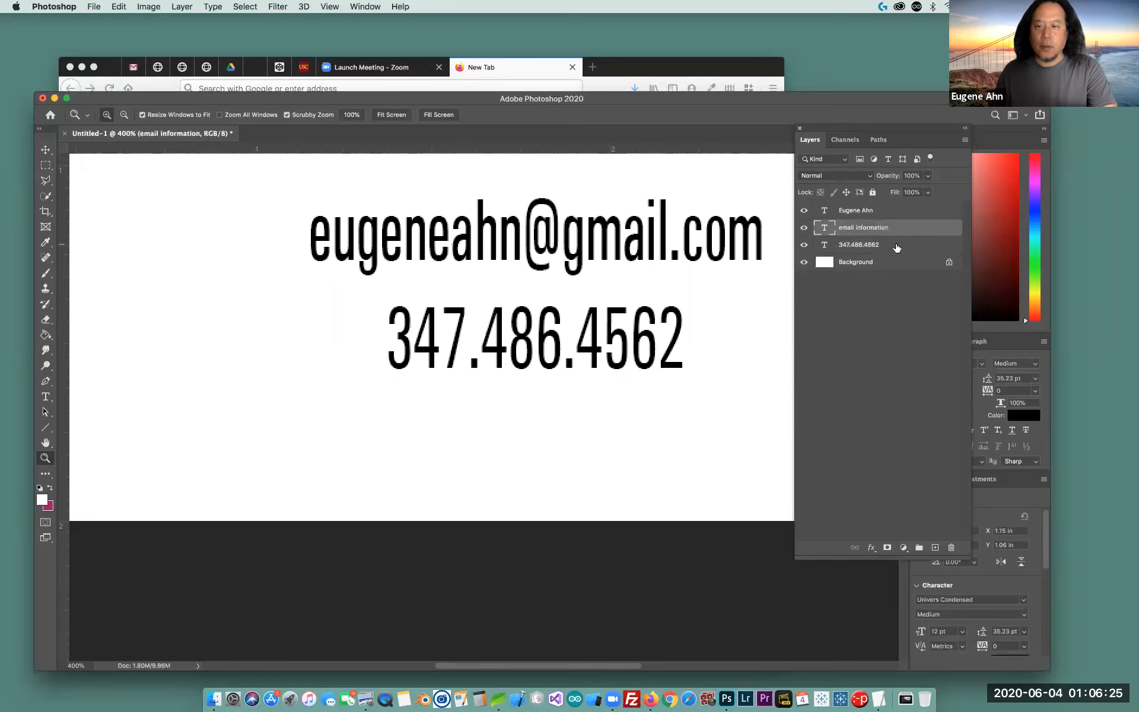
{"action": "left_click", "coordinate": [898, 247], "text": "shift"}
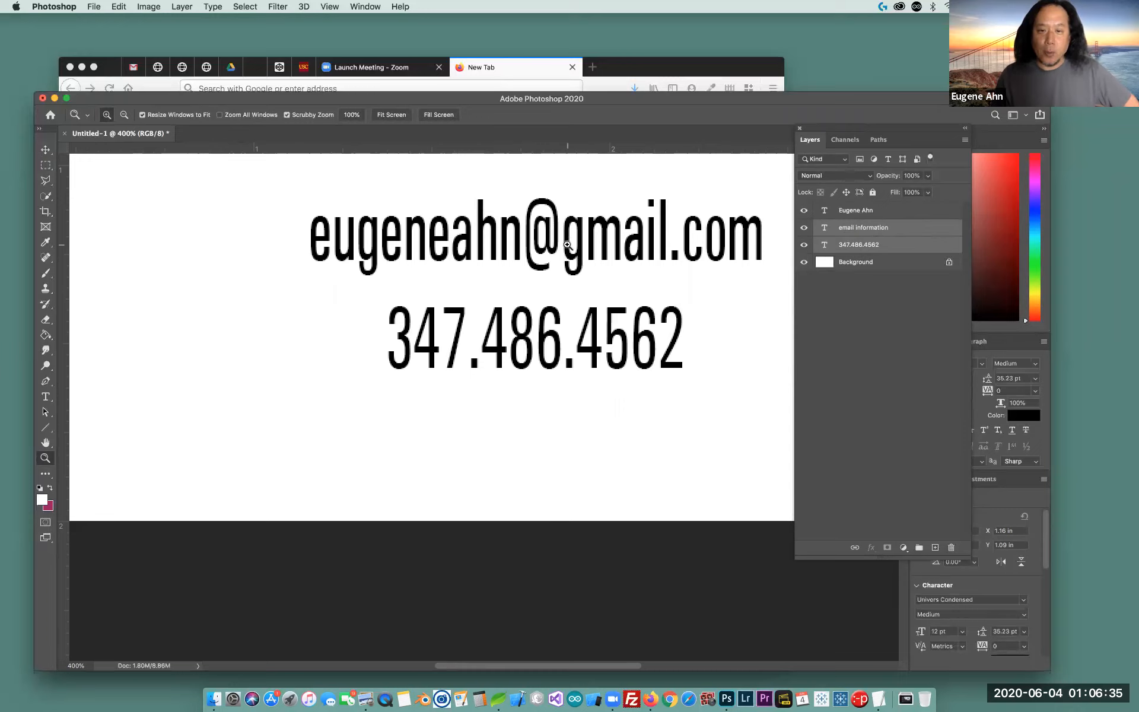
{"action": "left_click", "coordinate": [45, 150]}
{"action": "left_click_drag", "start_coordinate": [576, 262], "coordinate": [538, 294]}
{"action": "left_click_drag", "start_coordinate": [582, 230], "coordinate": [571, 305]}
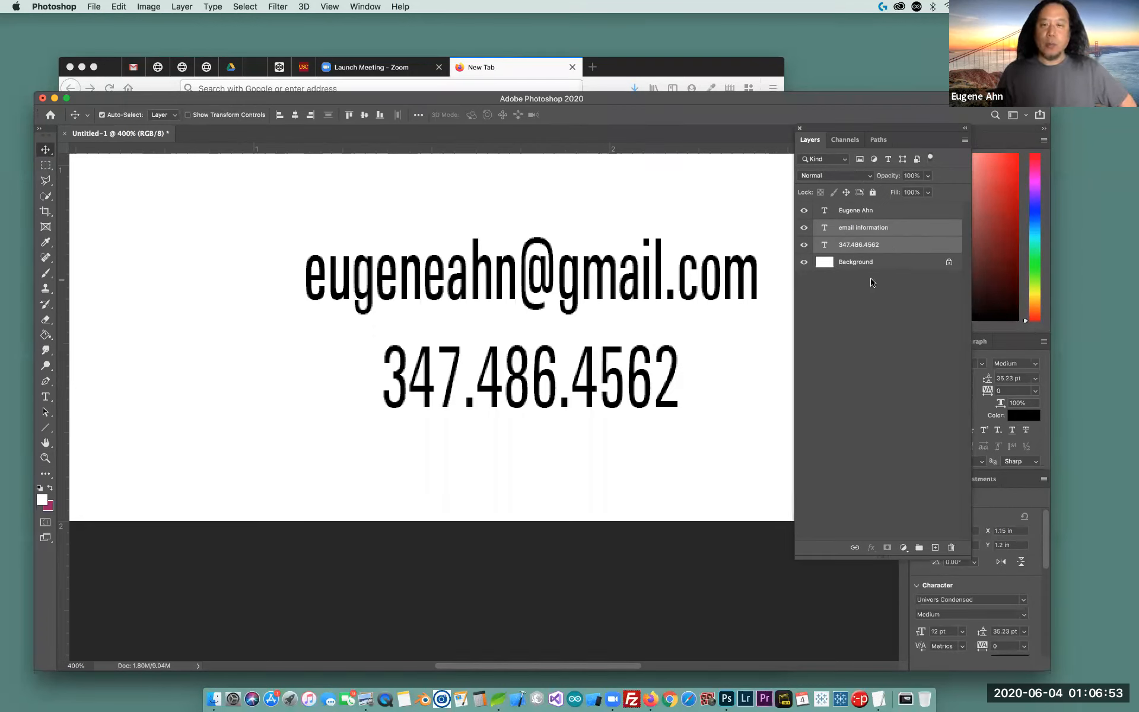
{"action": "left_click", "coordinate": [902, 232], "text": "super"}
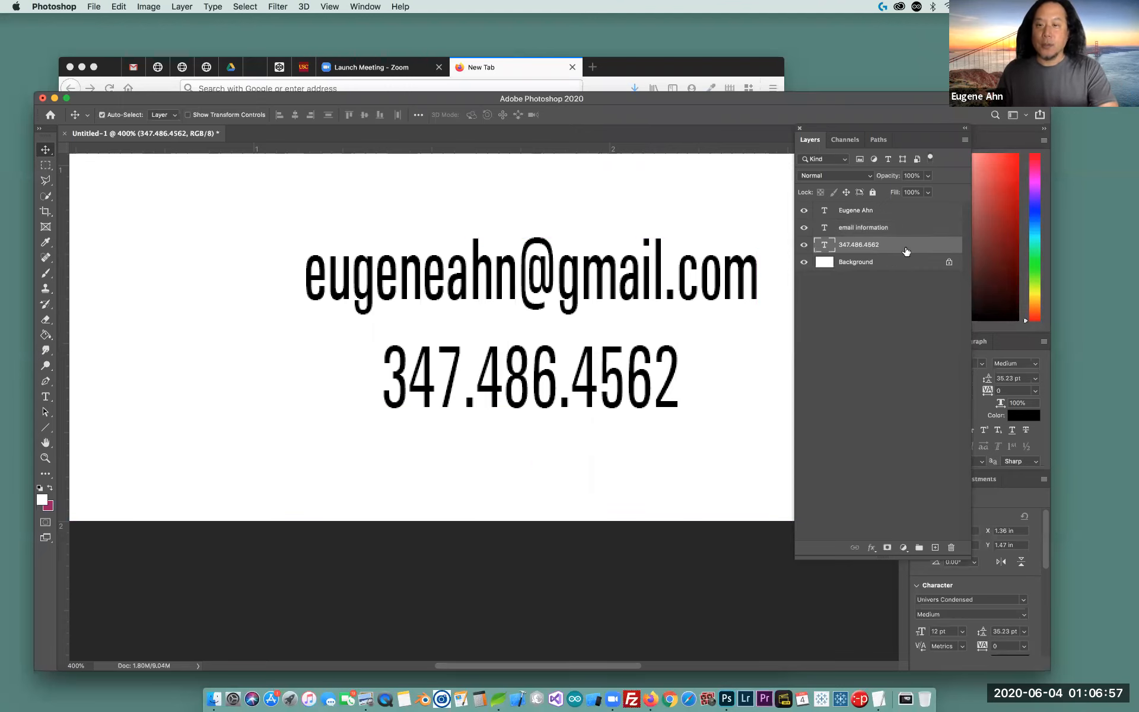
{"action": "left_click", "coordinate": [903, 246], "text": "super"}
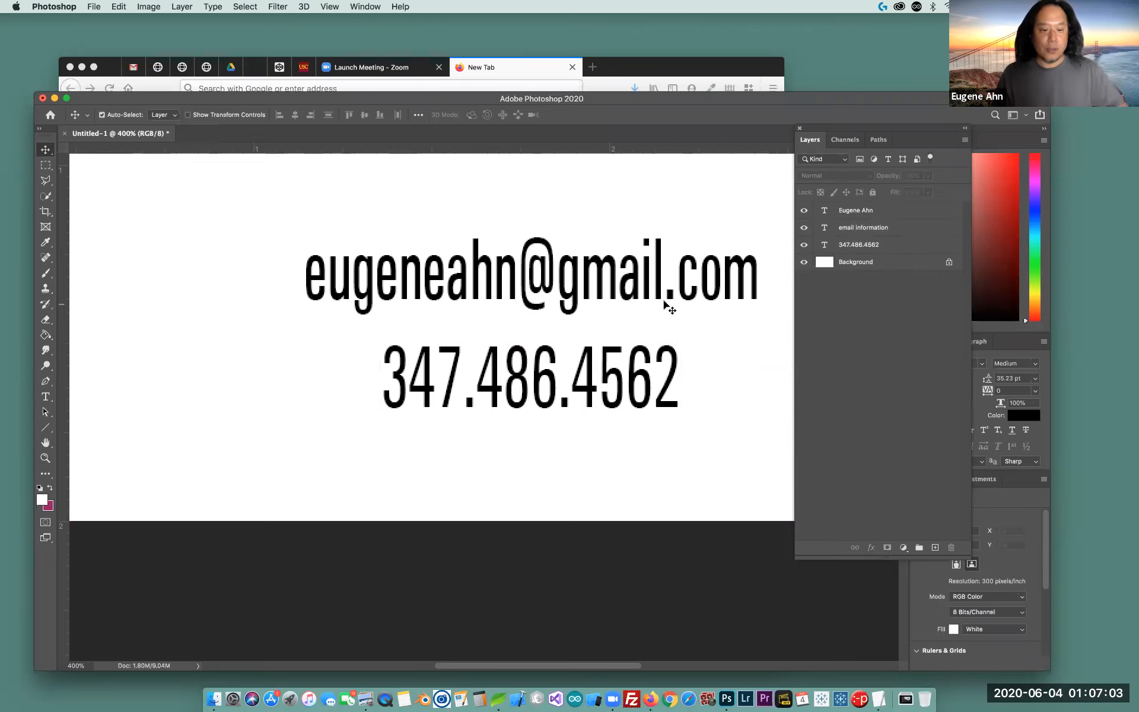
Nudge the e-mail and phone lines up and right together, then deselect all layers
{"action": "key", "text": "z"}
{"action": "left_click", "coordinate": [594, 306], "text": "alt"}
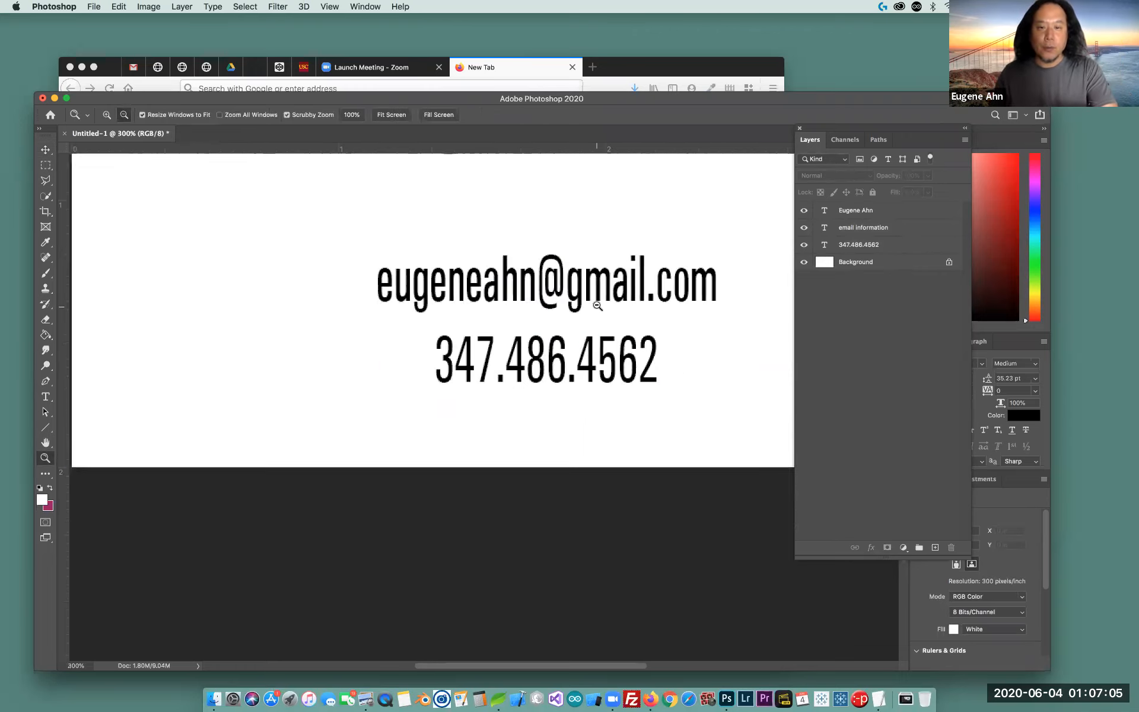
{"action": "left_click", "coordinate": [599, 303], "text": "alt"}
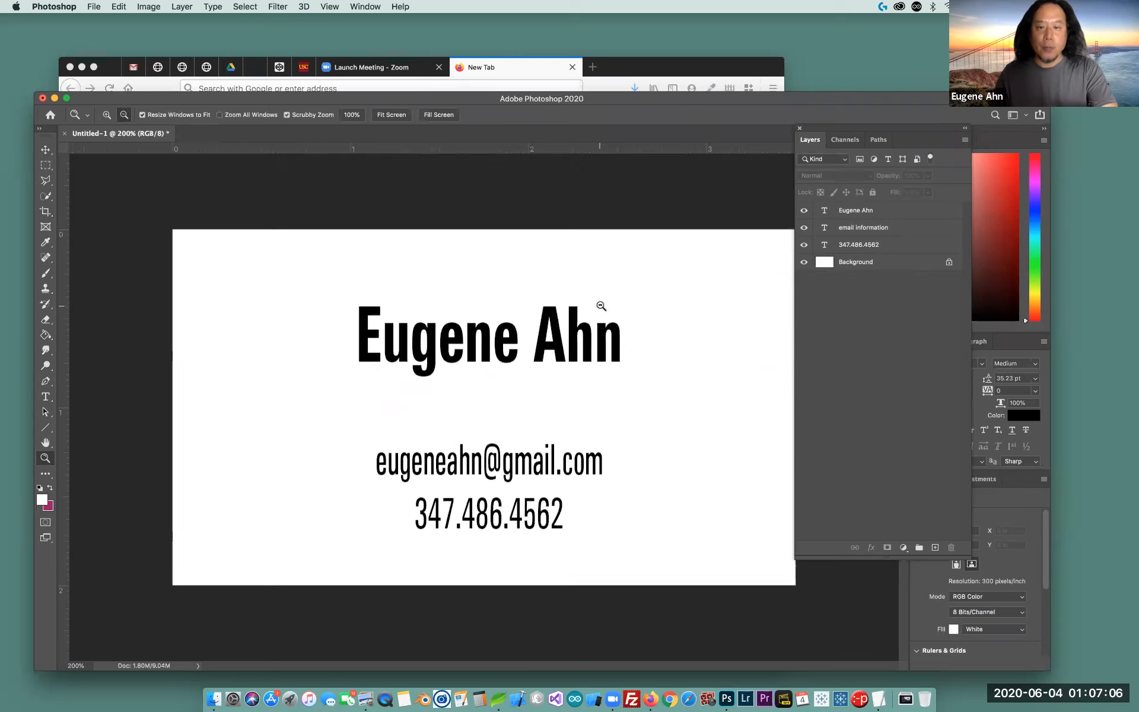
{"action": "left_click", "coordinate": [902, 244]}
{"action": "left_click", "coordinate": [902, 230], "text": "shift"}
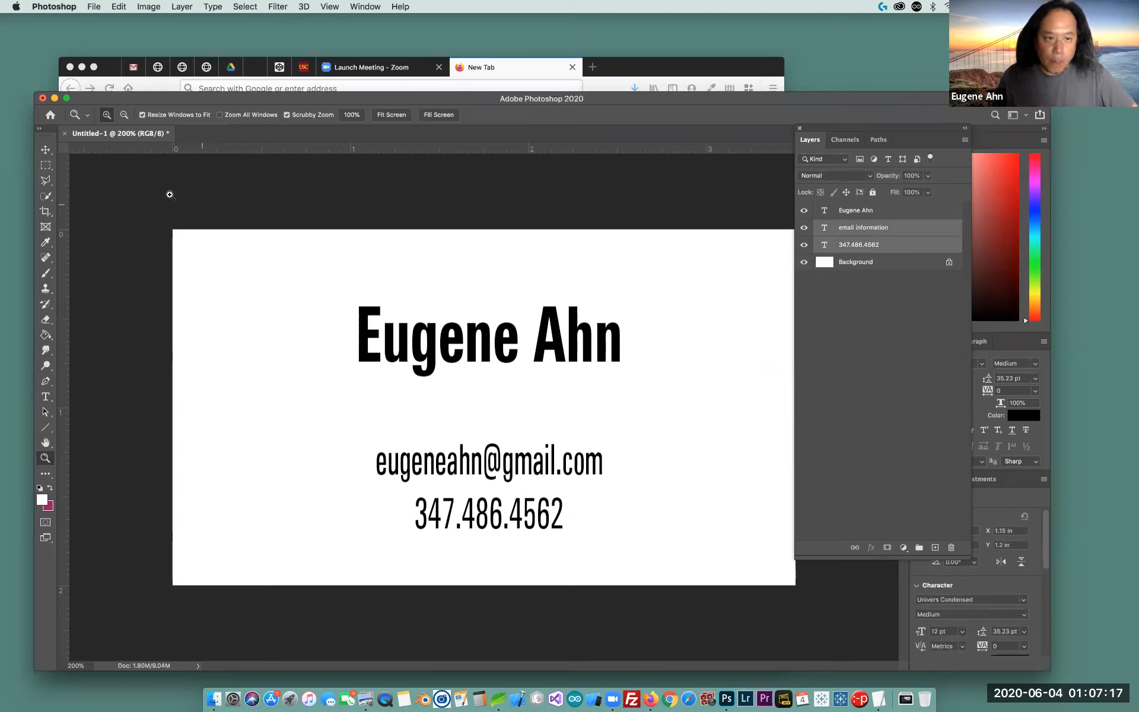
{"action": "left_click", "coordinate": [46, 151]}
{"action": "key", "text": "Up"}
{"action": "key", "text": "Up"}
{"action": "key", "text": "Up"}
{"action": "key", "text": "Right"}
{"action": "key", "text": "Right"}
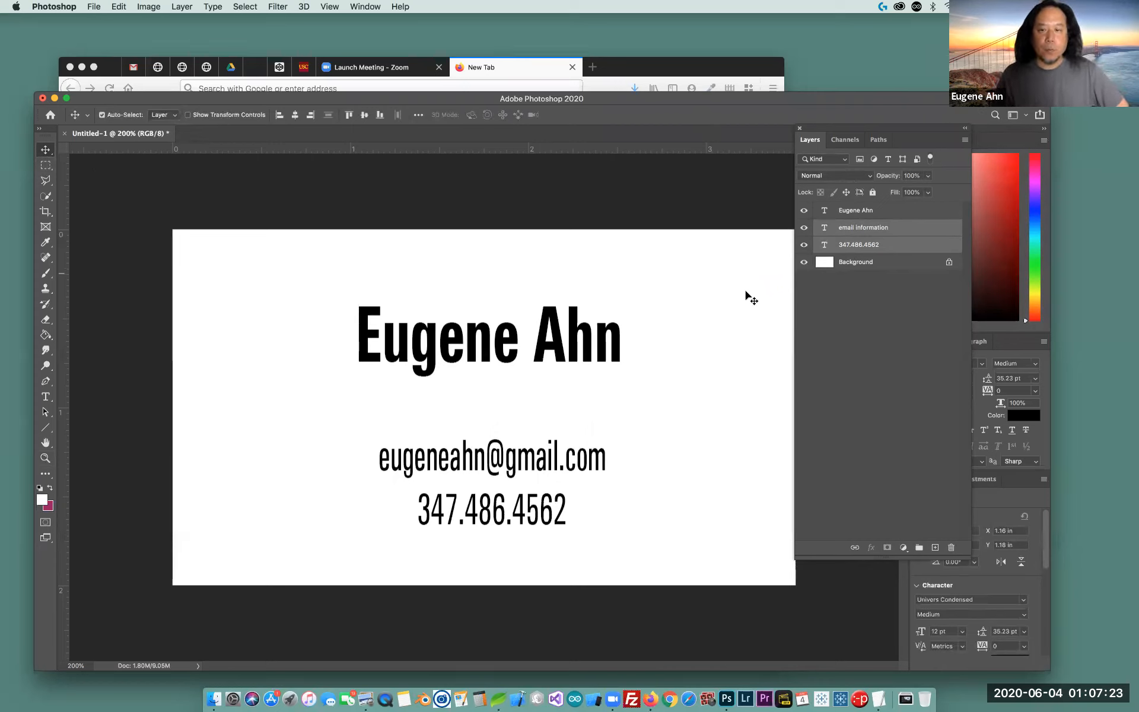
{"action": "left_click", "coordinate": [883, 360]}
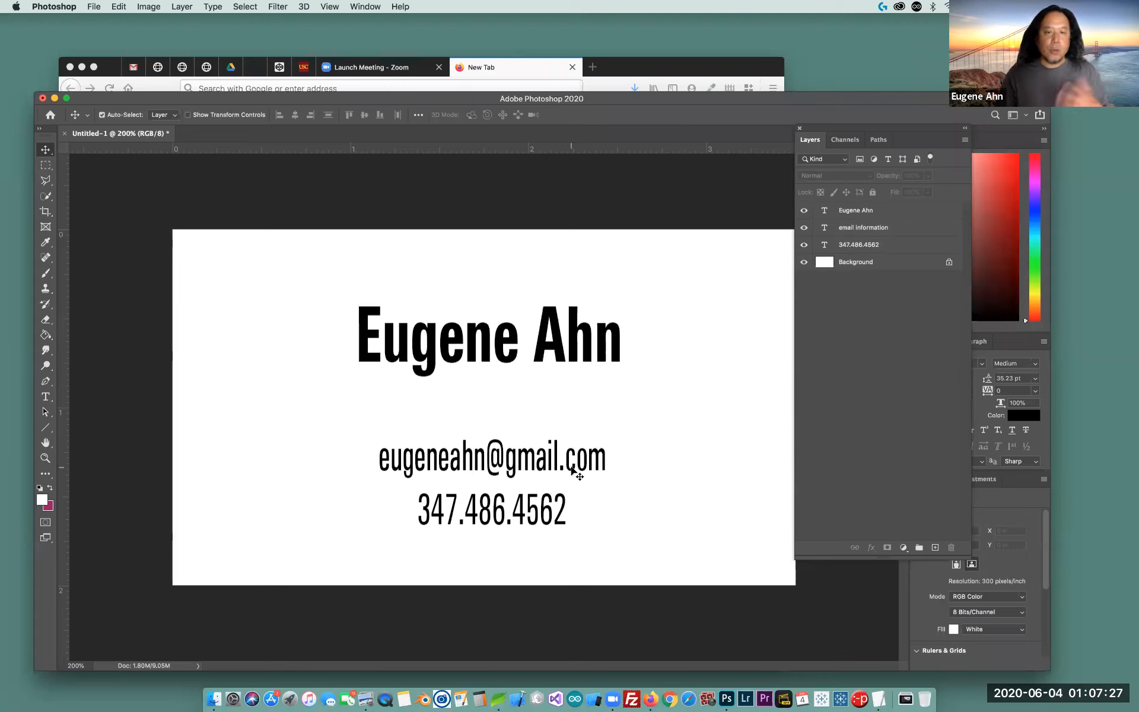
{"action": "mouse_move", "coordinate": [882, 128]}
{"action": "left_mouse_down"}
{"action": "mouse_move", "coordinate": [929, 143]}
{"action": "mouse_move", "coordinate": [885, 141]}
{"action": "left_mouse_up"}
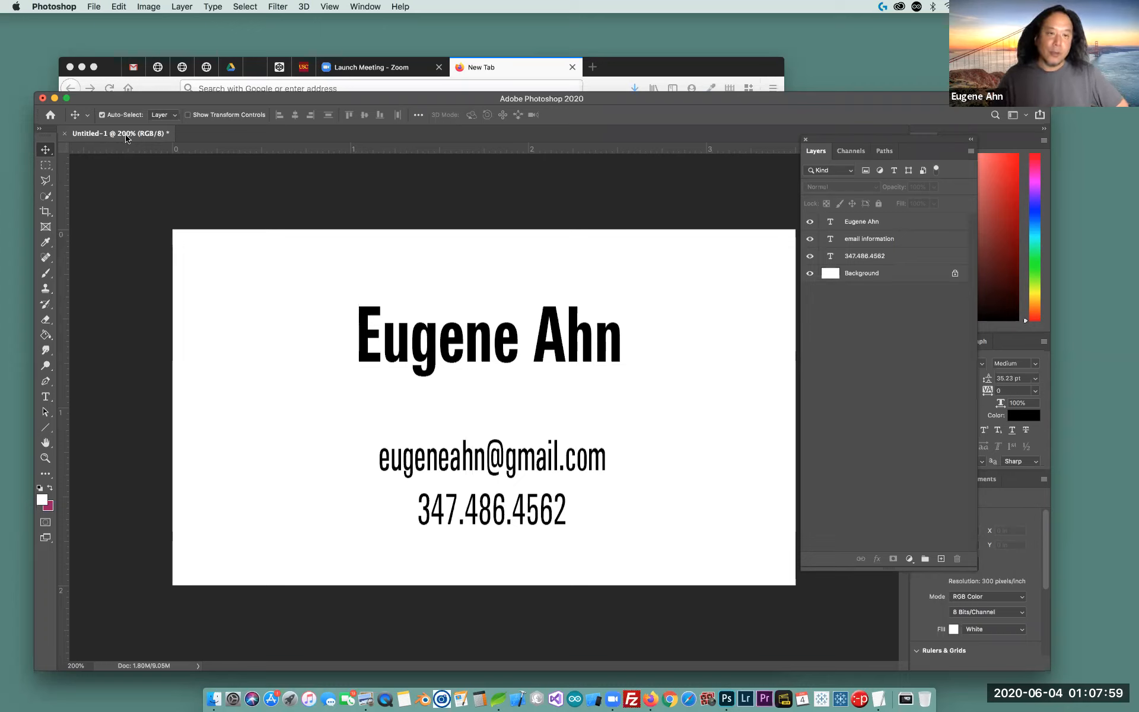
Save the card to the Desktop as Untitled-1.psd in Photoshop format
{"action": "left_click", "coordinate": [95, 7]}
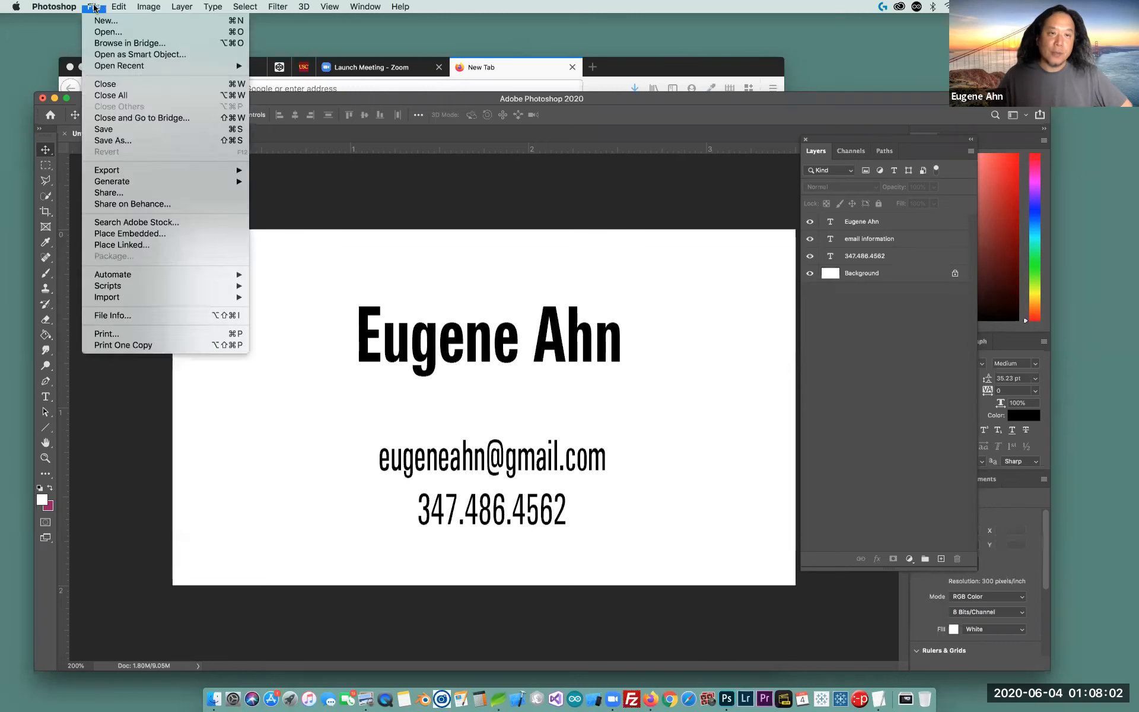
{"action": "left_click", "coordinate": [121, 130]}
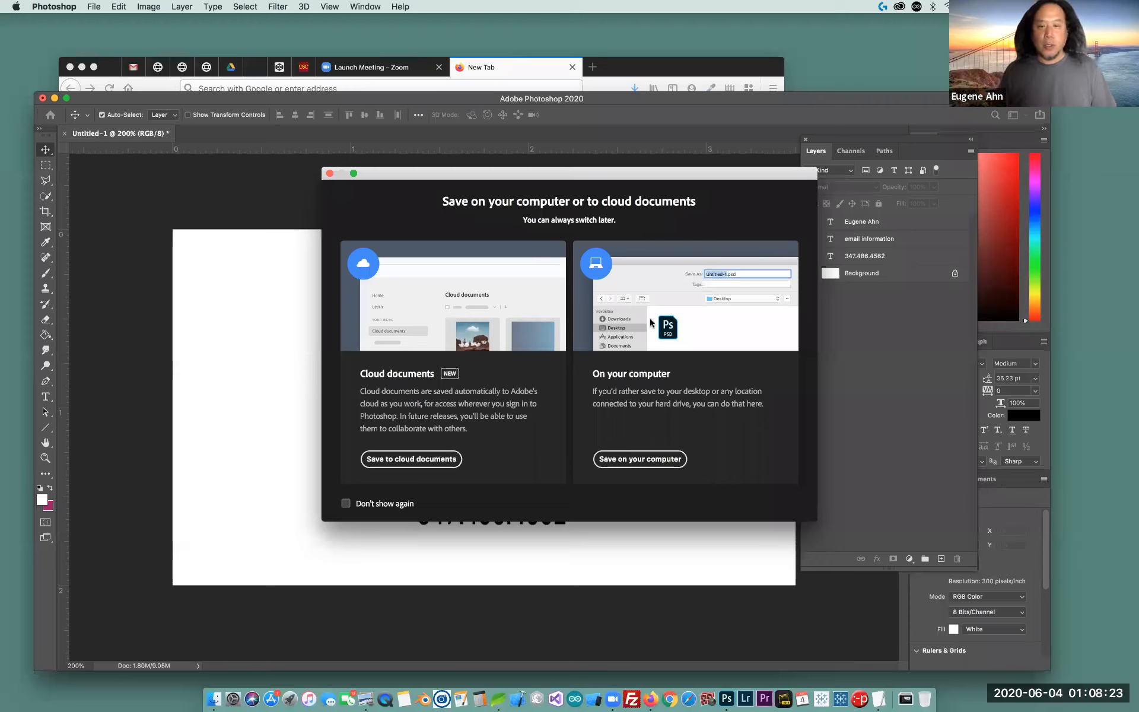
{"action": "left_click", "coordinate": [670, 461]}
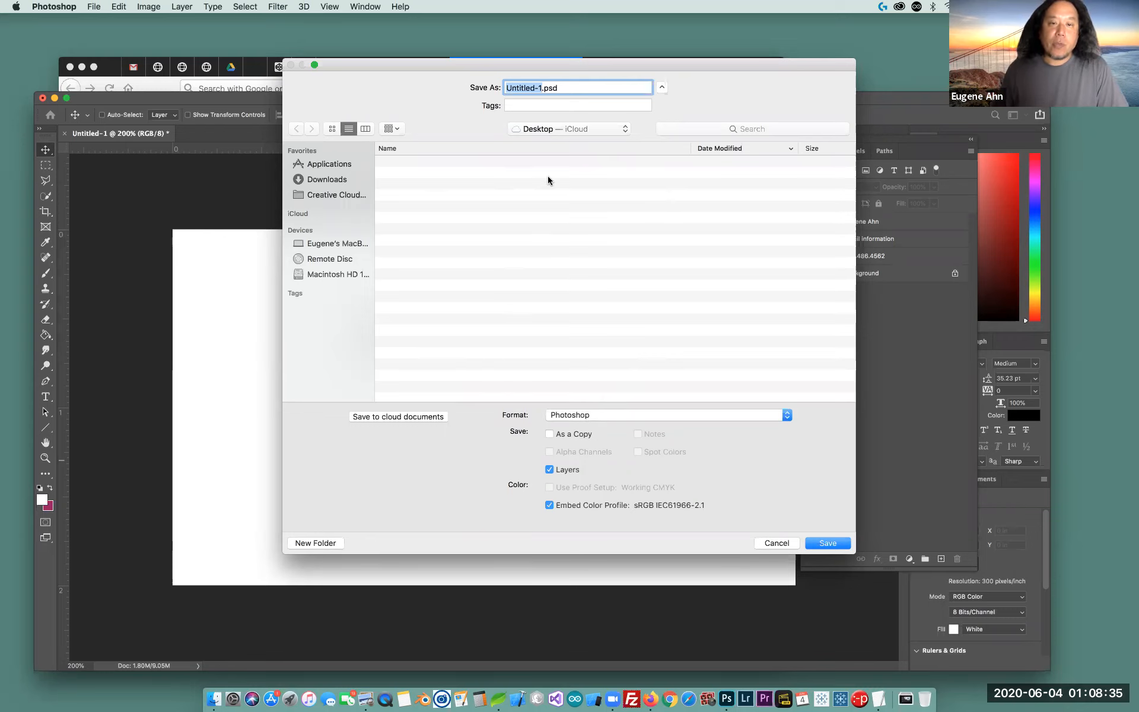
{"action": "left_click_drag", "start_coordinate": [695, 59], "coordinate": [490, 92]}
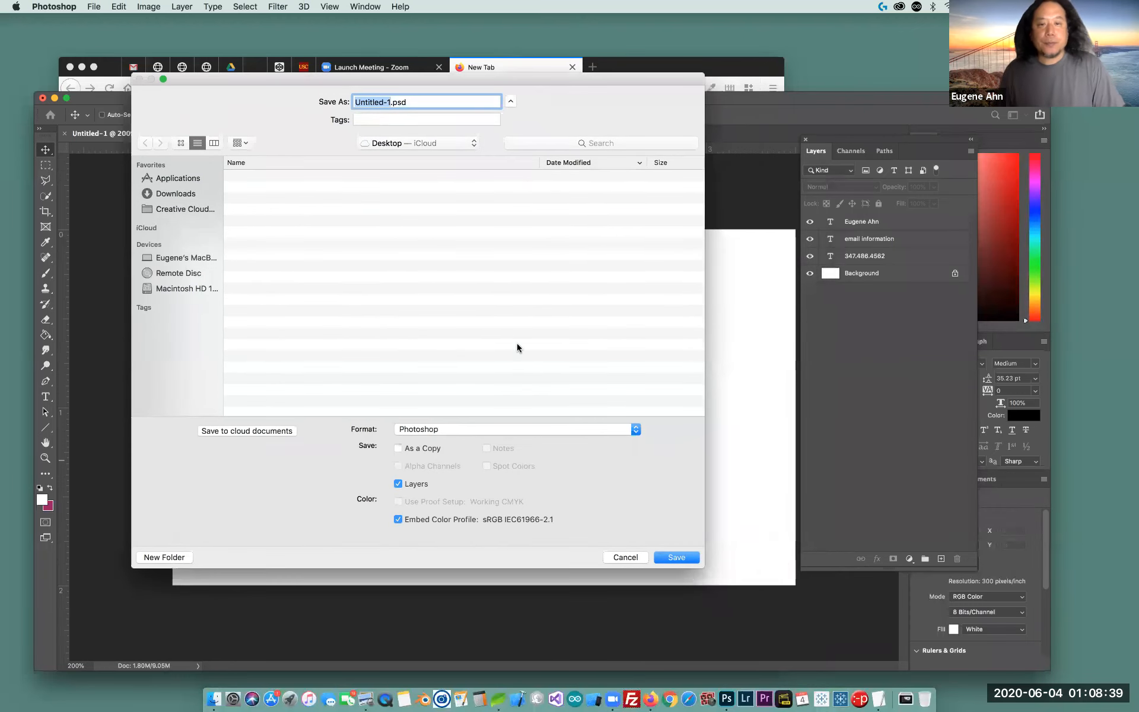
{"action": "left_click", "coordinate": [445, 432]}
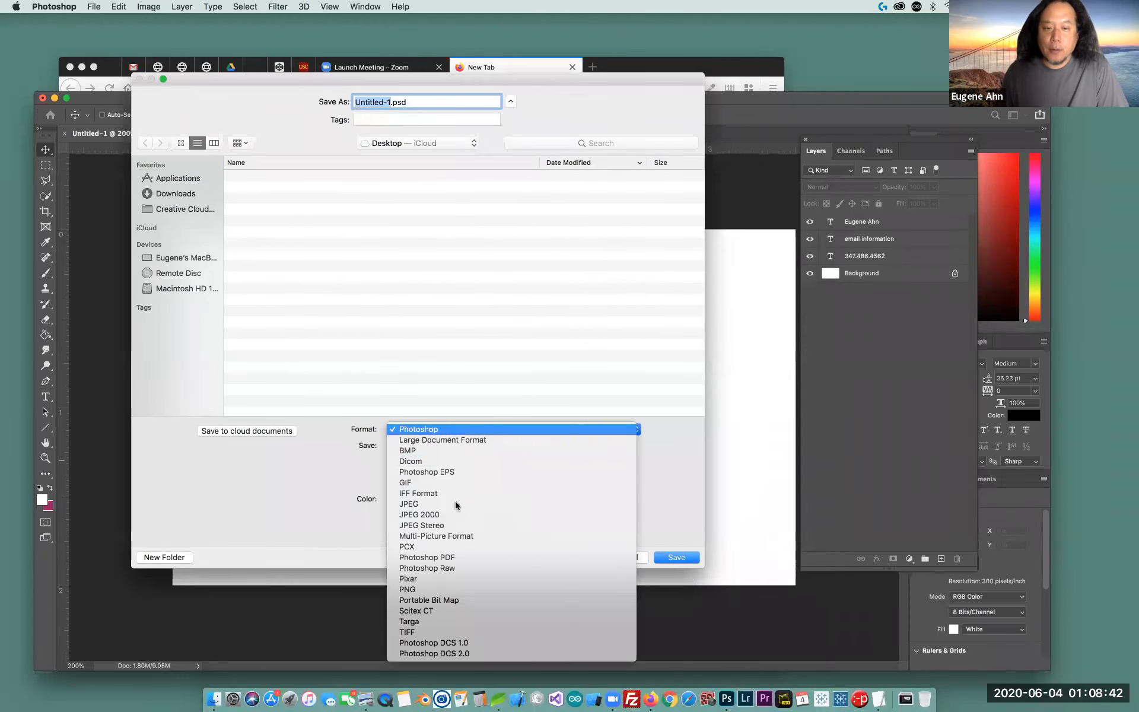
{"action": "left_click", "coordinate": [464, 430]}
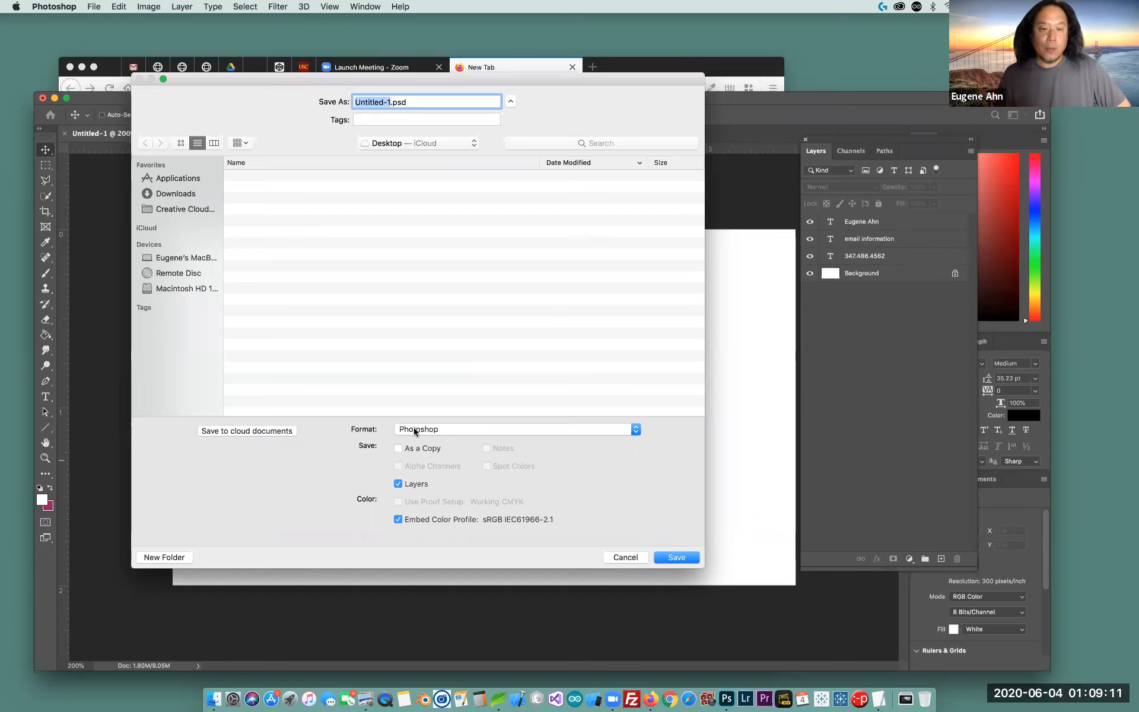
{"action": "left_click", "coordinate": [398, 102]}
{"action": "double_click", "coordinate": [398, 102]}
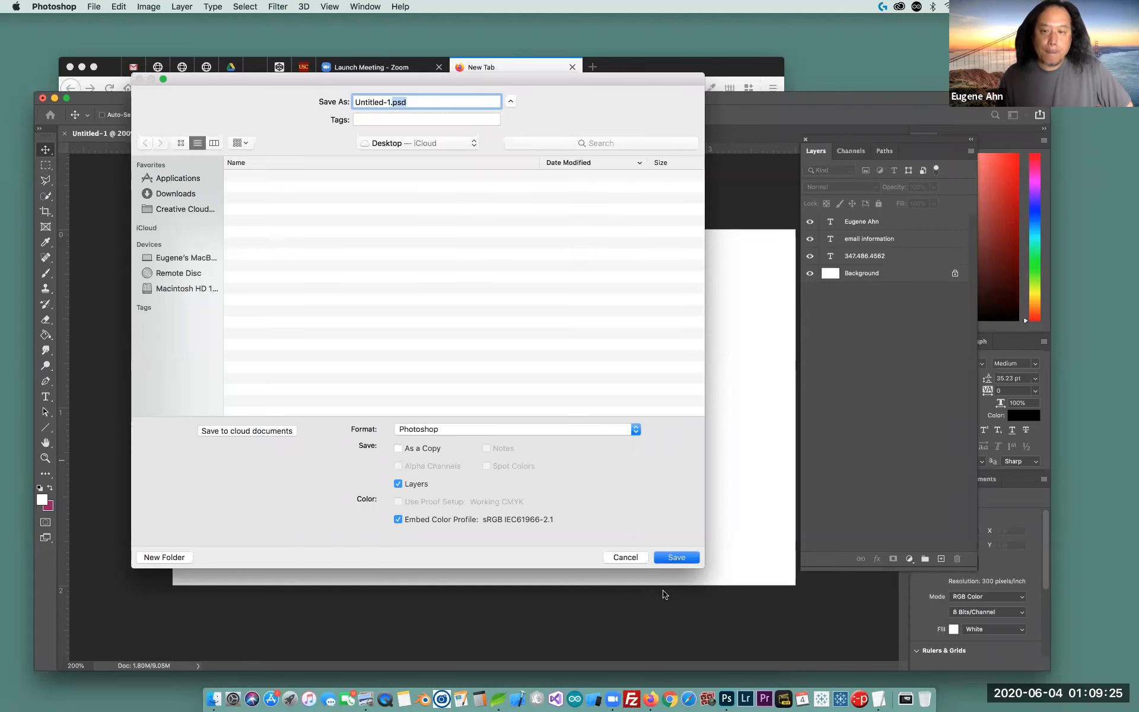
{"action": "key", "text": "Return"}
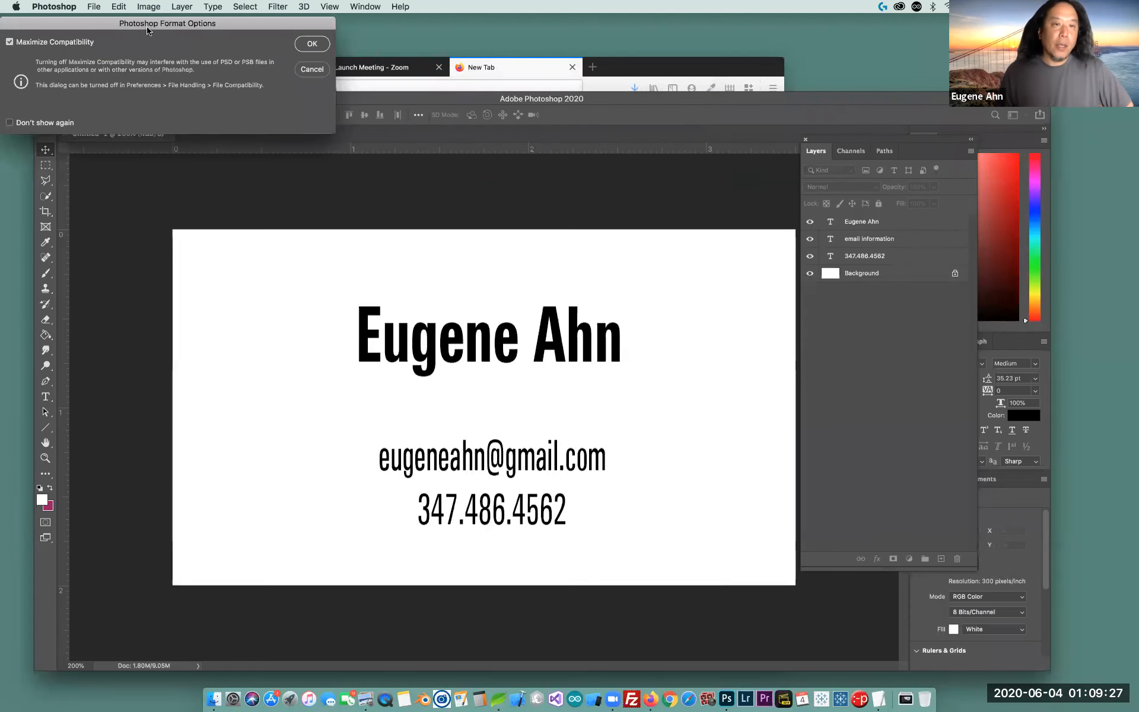
{"action": "left_click", "coordinate": [312, 46]}
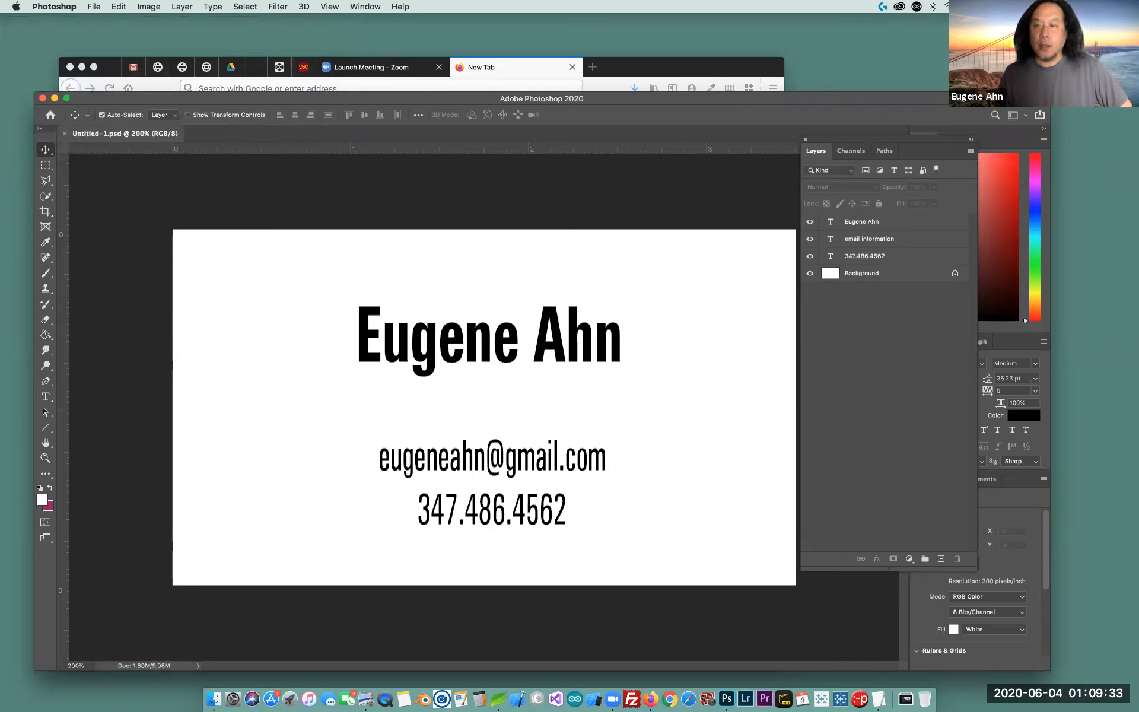
{"action": "left_click", "coordinate": [312, 45]}
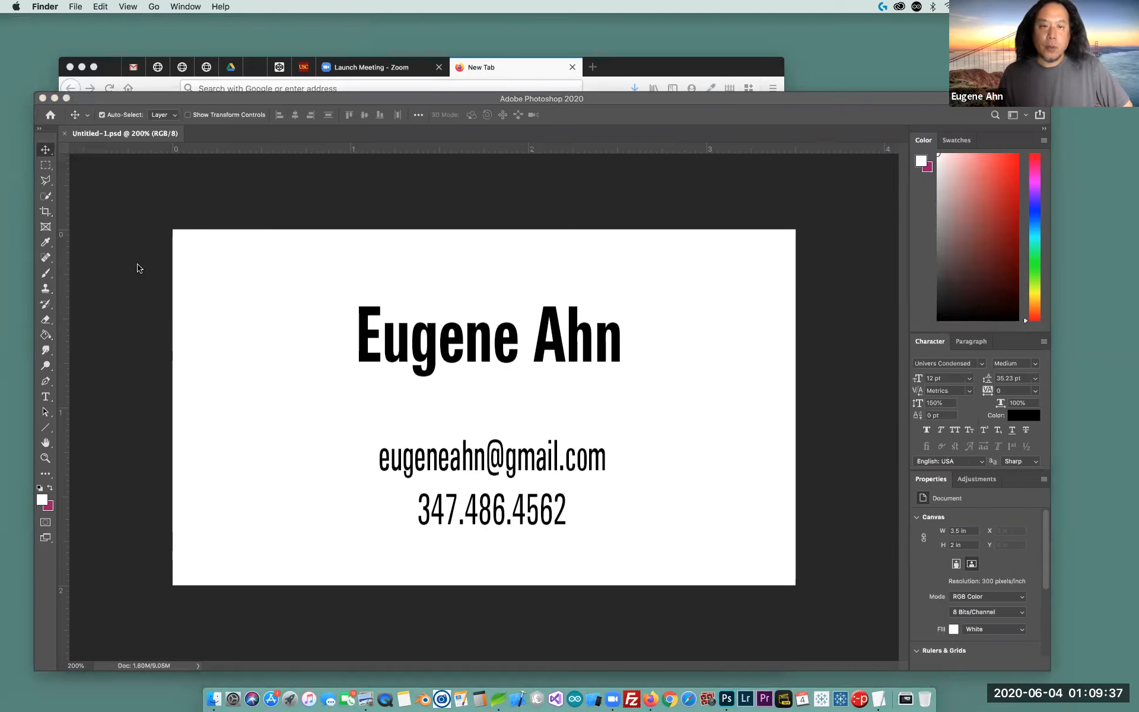
{"action": "left_click", "coordinate": [590, 146]}
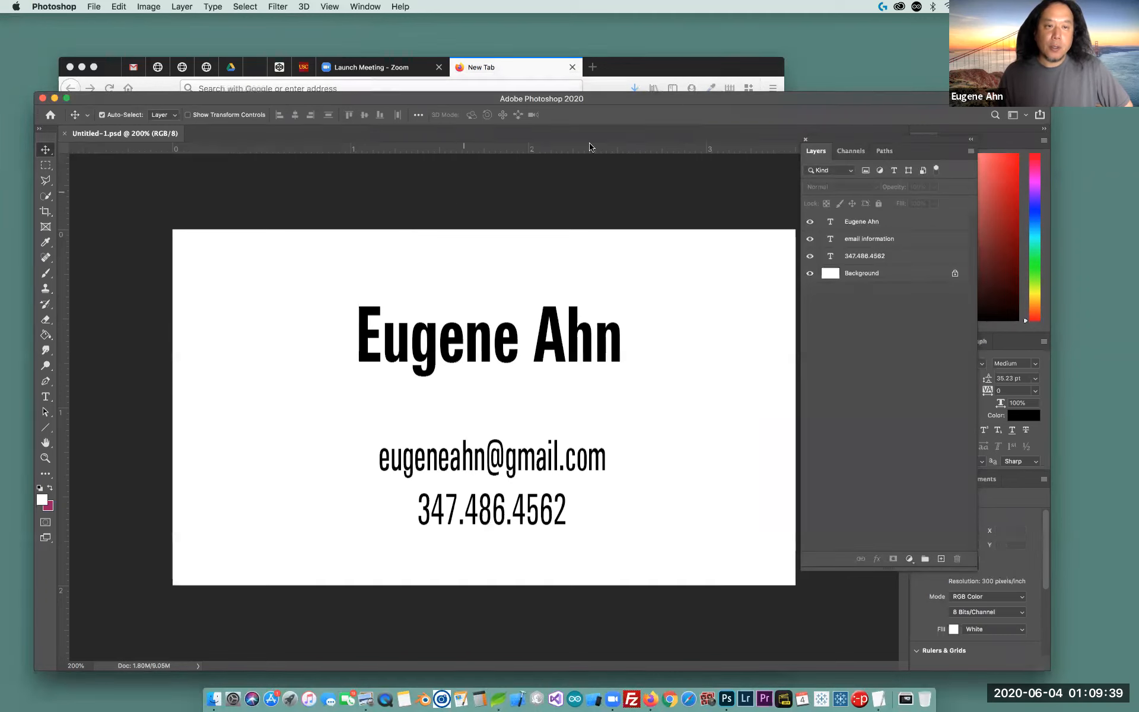
{"action": "left_click_drag", "start_coordinate": [694, 99], "coordinate": [684, 77]}
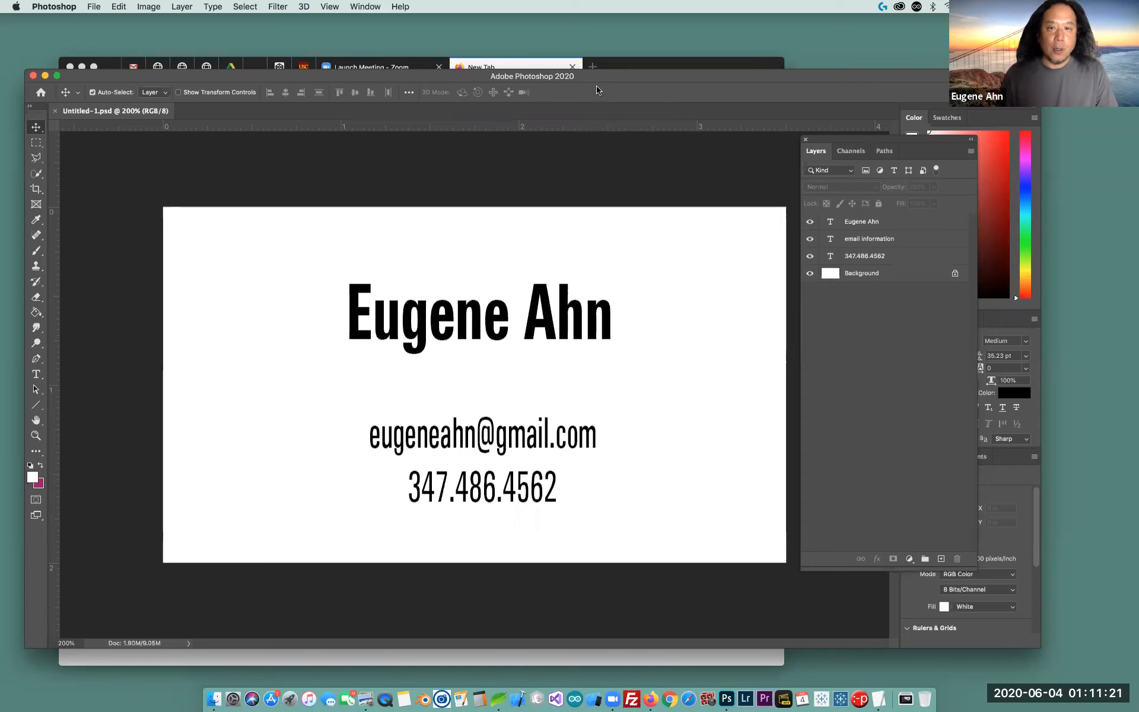
{"action": "left_click_drag", "start_coordinate": [599, 80], "coordinate": [592, 71]}
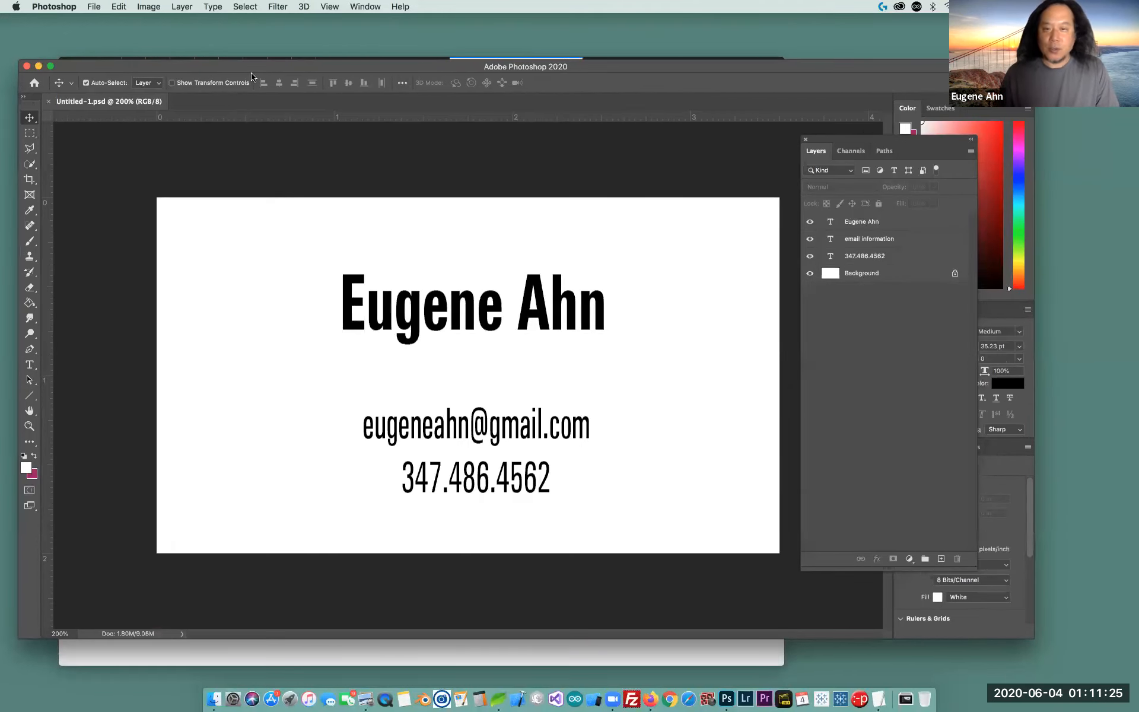
Save the card as forprinter.tif in TIFF format, keeping its layers
{"action": "left_click", "coordinate": [93, 7]}
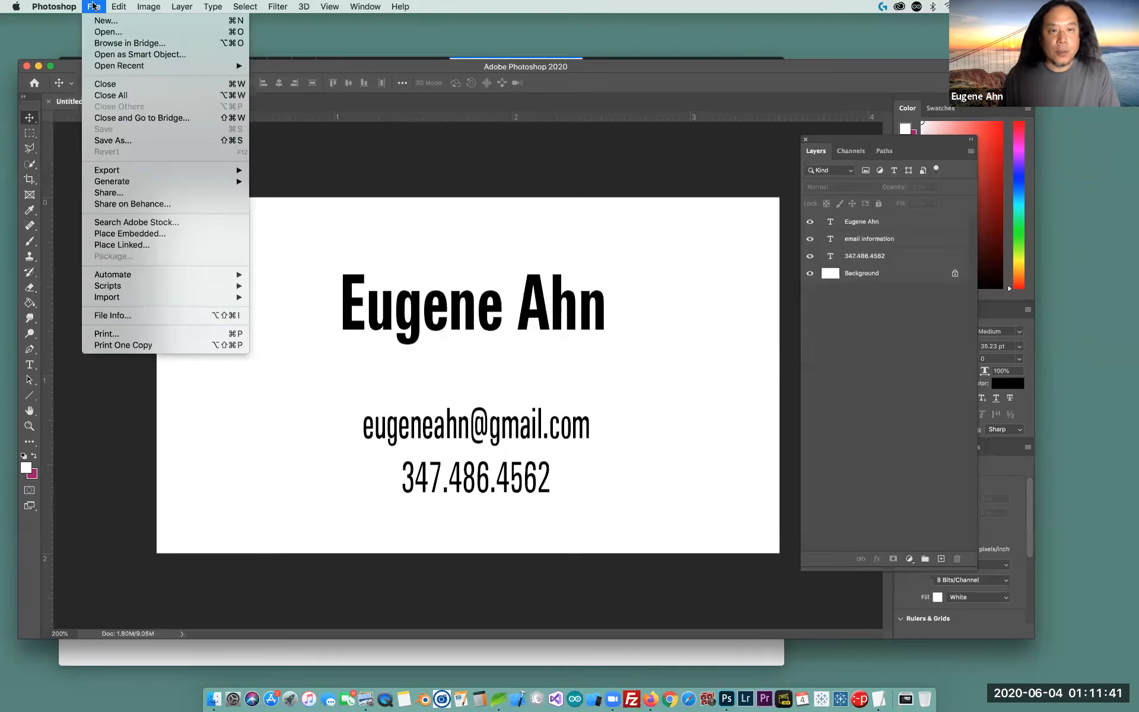
{"action": "left_click", "coordinate": [109, 141]}
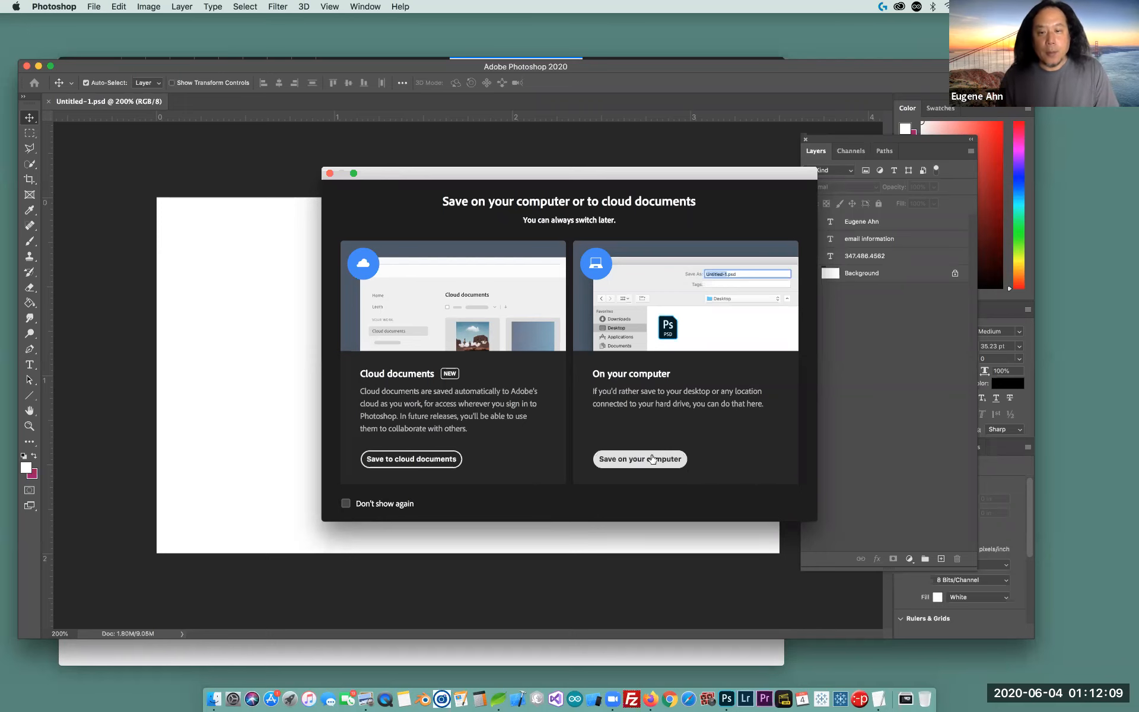
{"action": "left_click", "coordinate": [678, 463]}
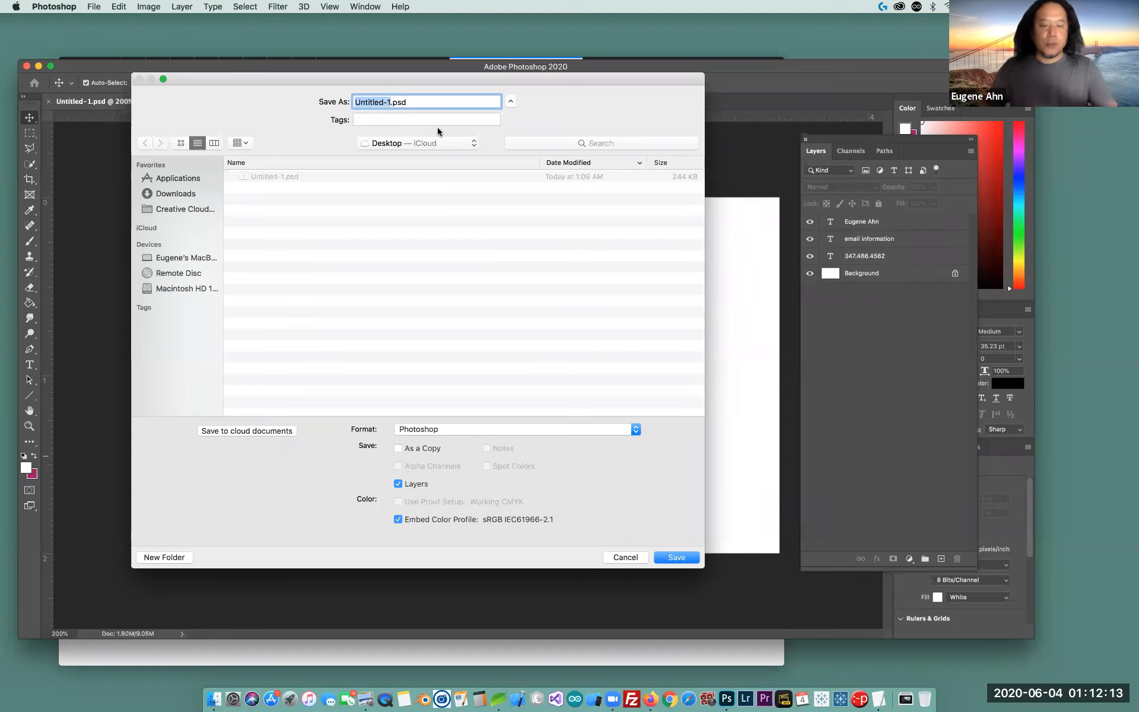
{"action": "type", "text": "forprinter"}
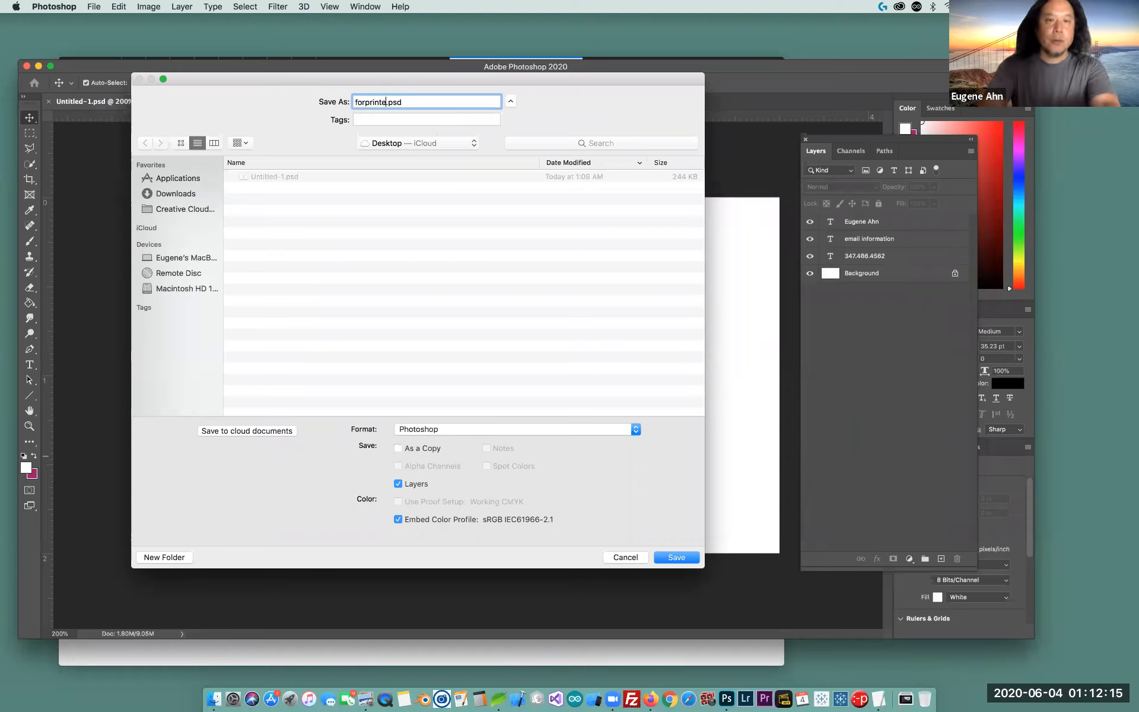
{"action": "double_click", "coordinate": [420, 102]}
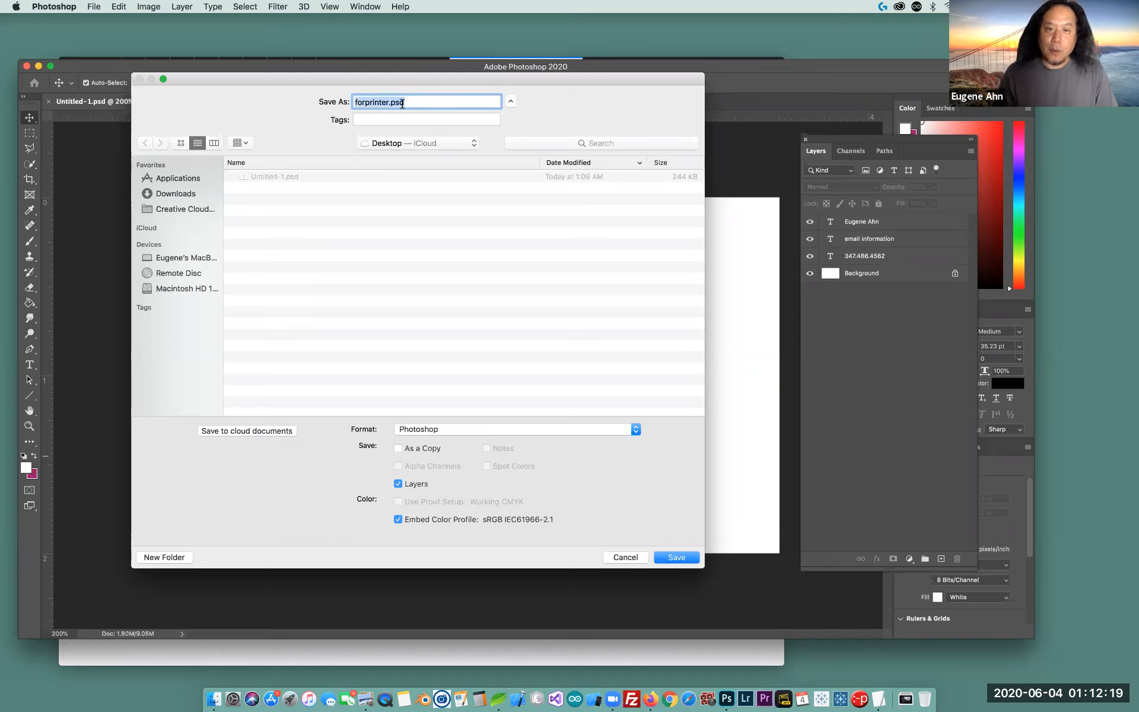
{"action": "left_click", "coordinate": [471, 428]}
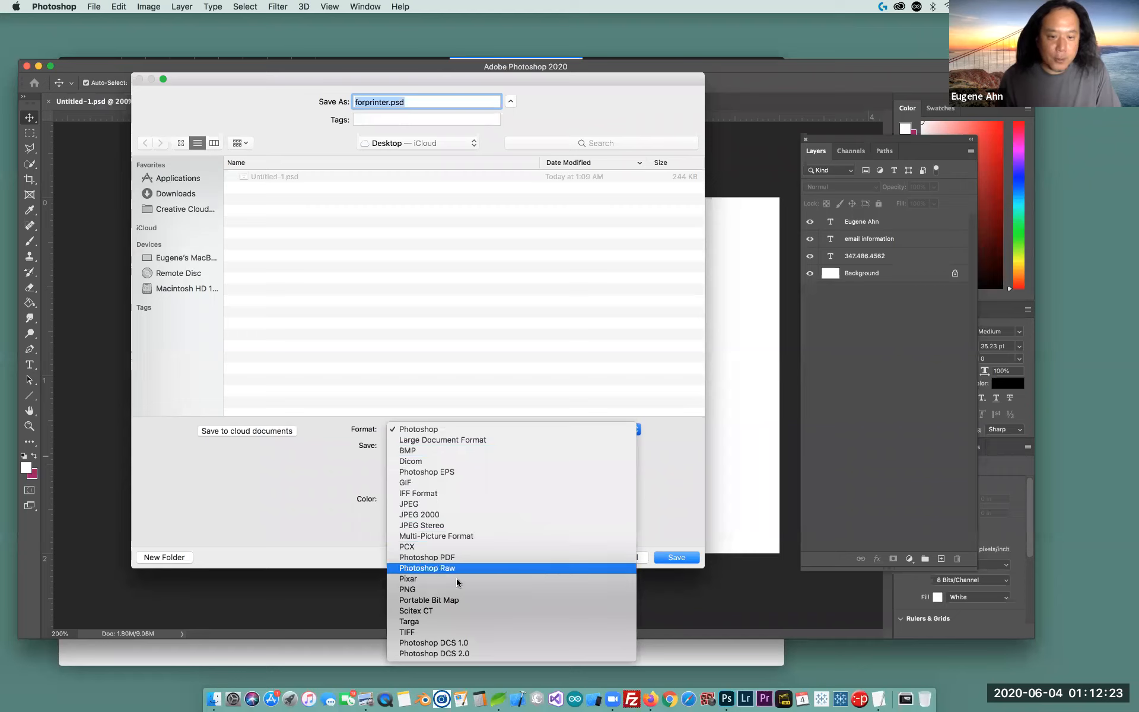
{"action": "left_click", "coordinate": [453, 632]}
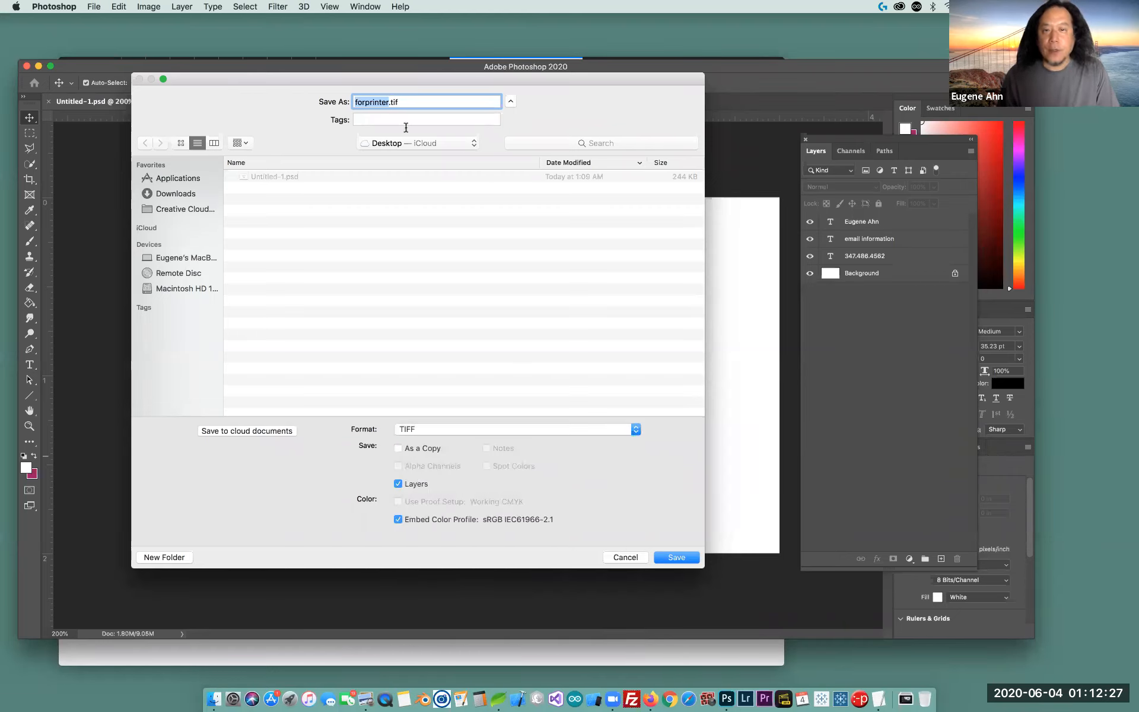
{"action": "left_click", "coordinate": [394, 103]}
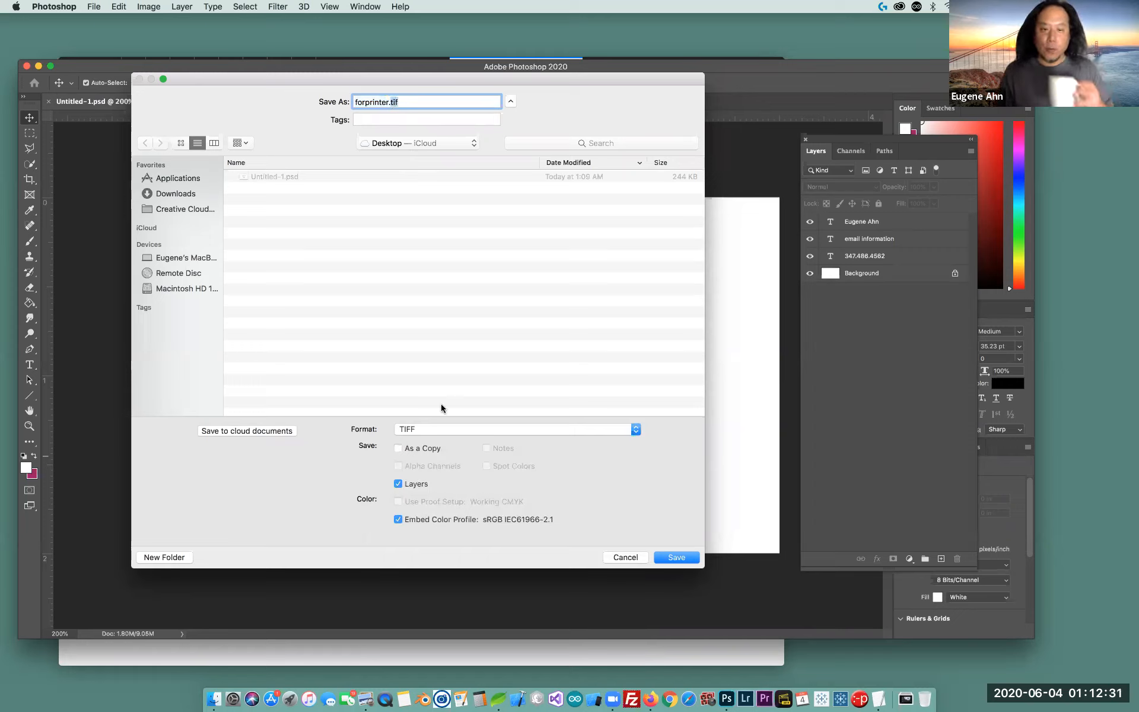
{"action": "left_click", "coordinate": [677, 558]}
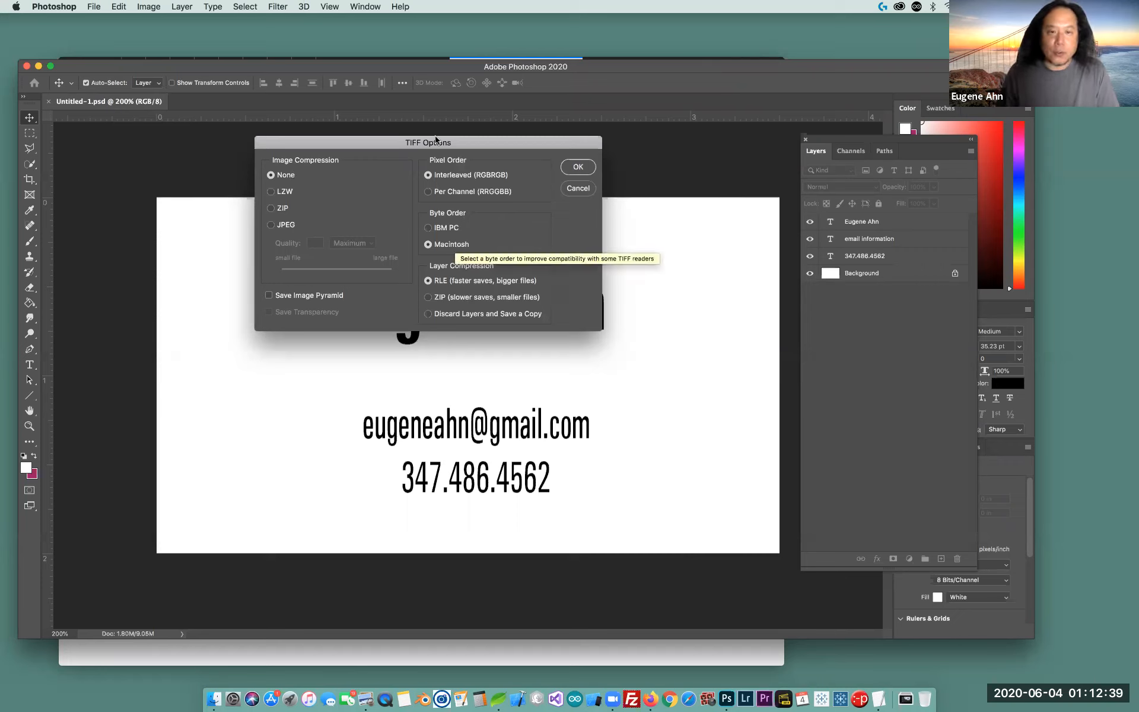
{"action": "left_click_drag", "start_coordinate": [436, 140], "coordinate": [529, 256]}
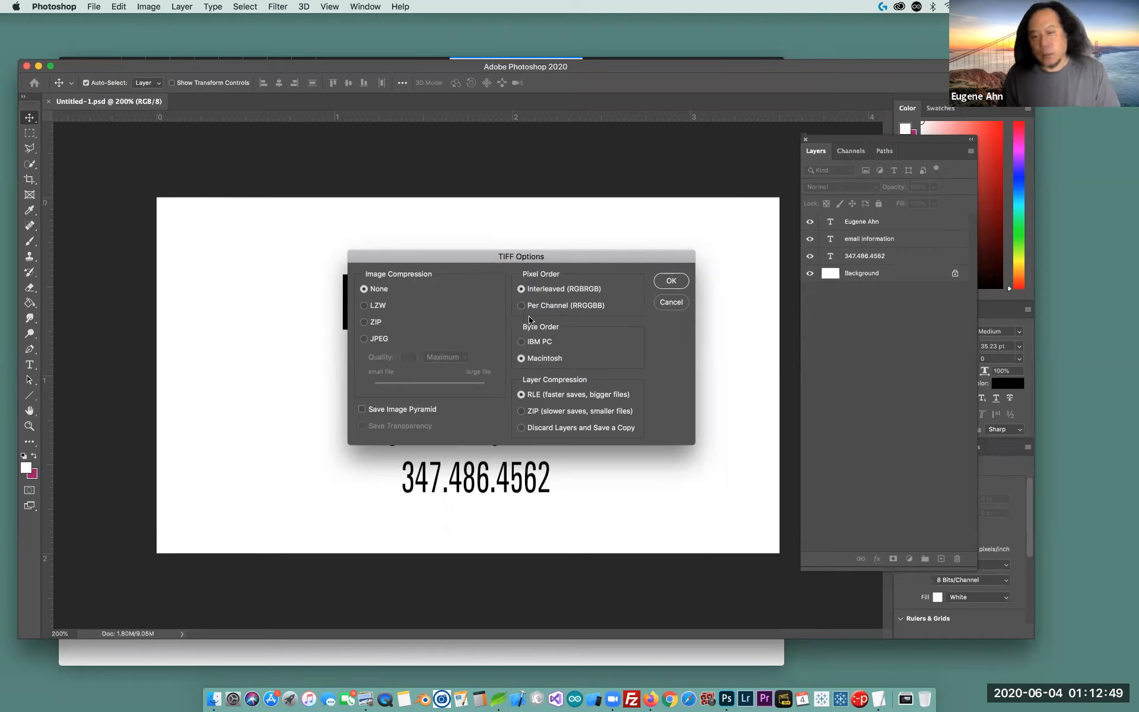
{"action": "left_click", "coordinate": [675, 282]}
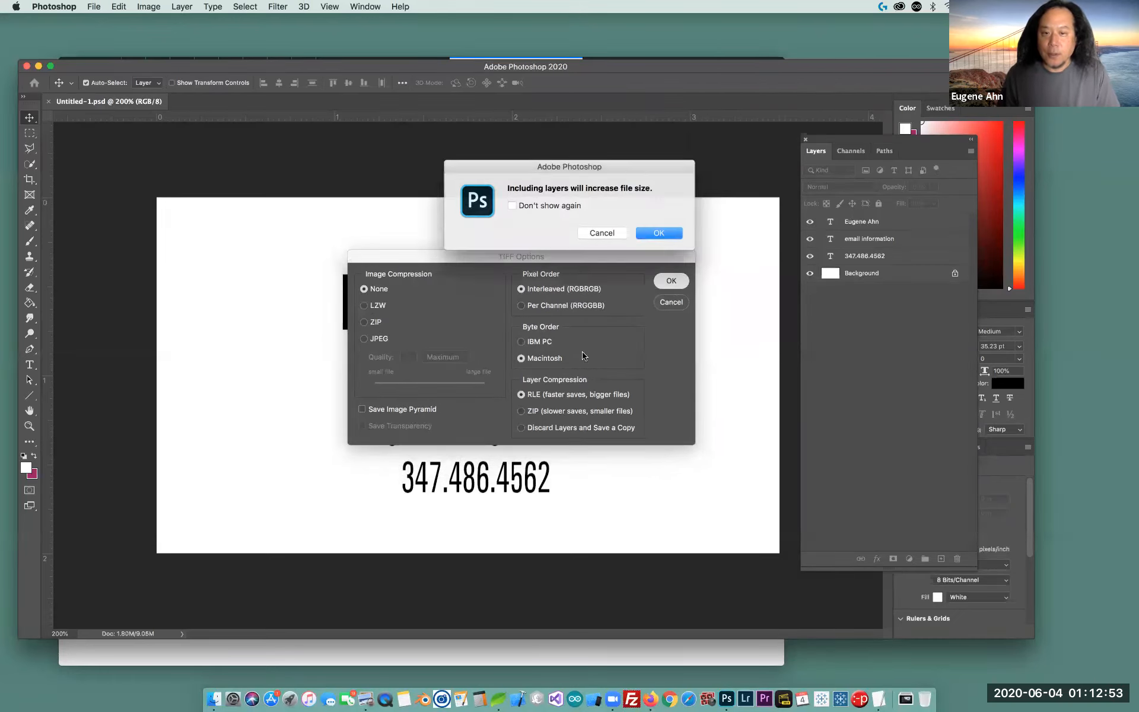
{"action": "left_click", "coordinate": [665, 236]}
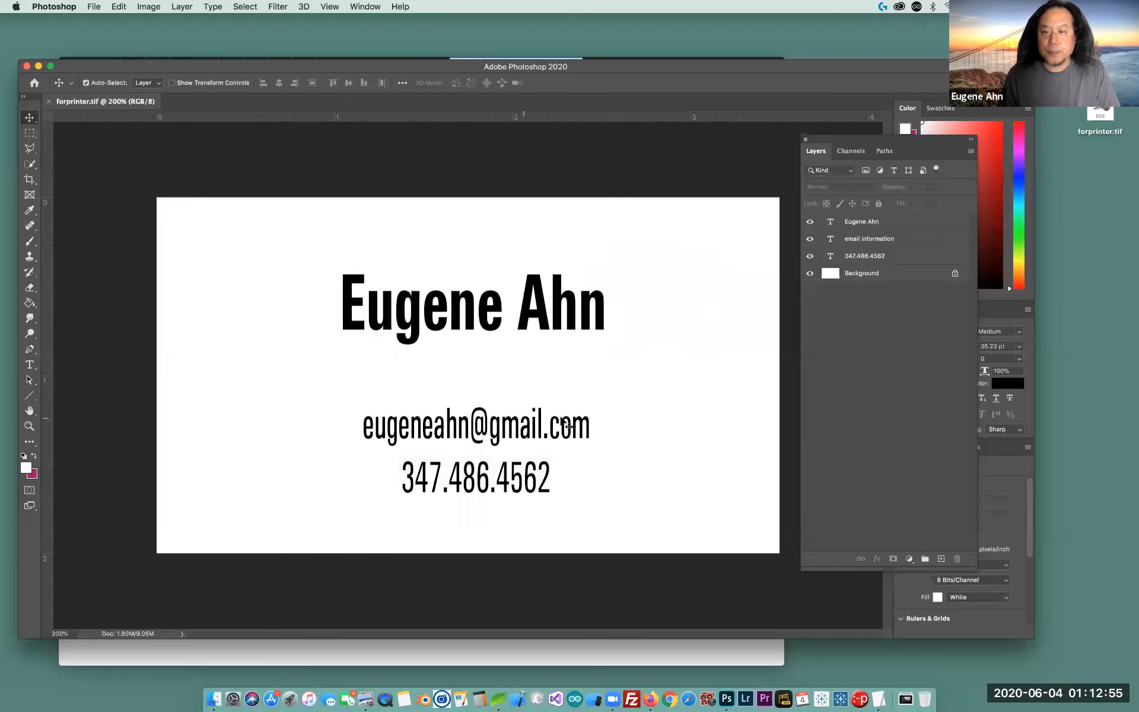
{"action": "left_click", "coordinate": [1102, 176]}
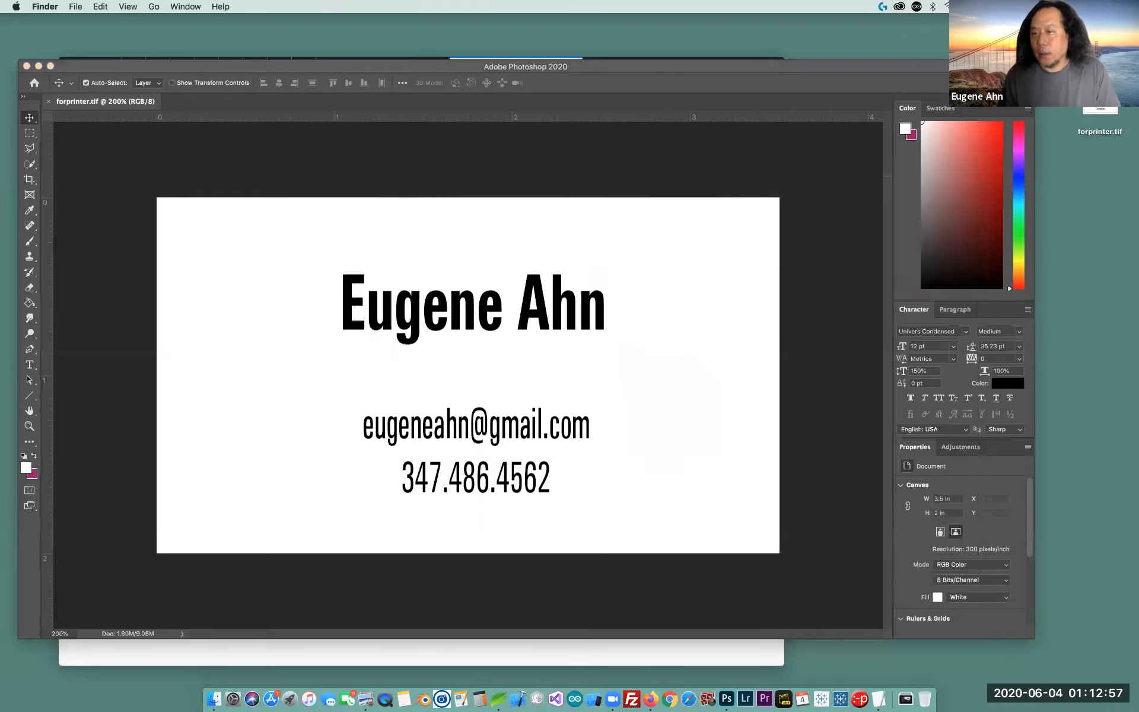
{"action": "left_click", "coordinate": [1099, 118]}
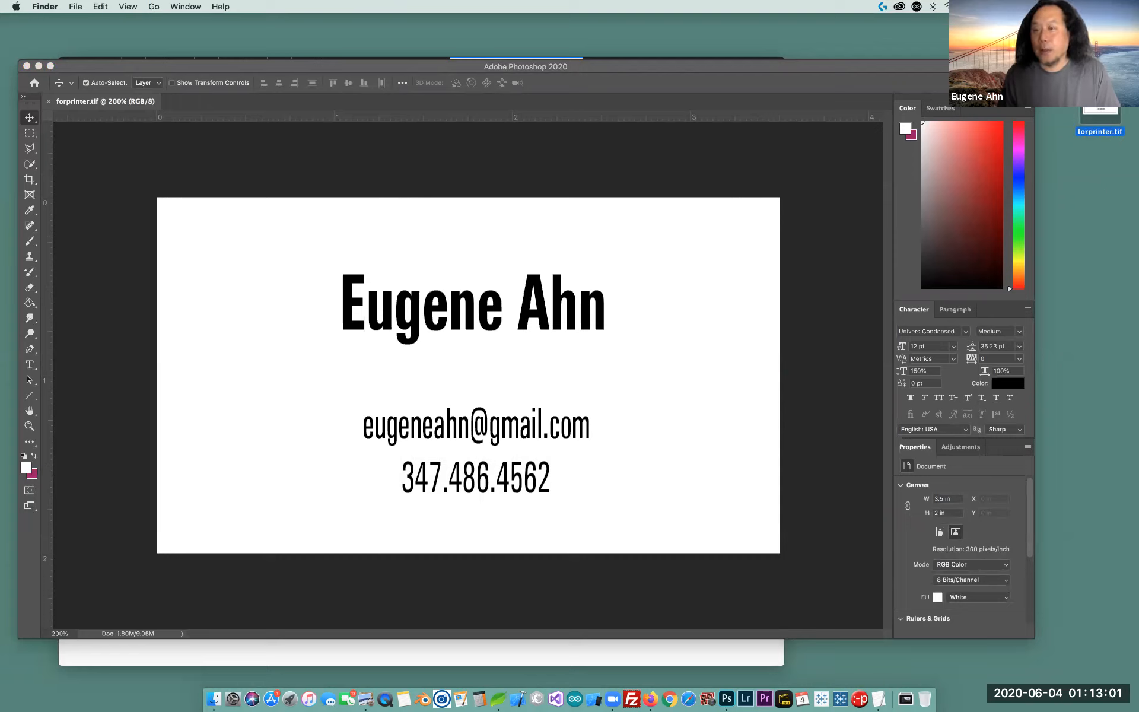
{"action": "left_click", "coordinate": [1068, 274]}
{"action": "left_click", "coordinate": [1098, 118]}
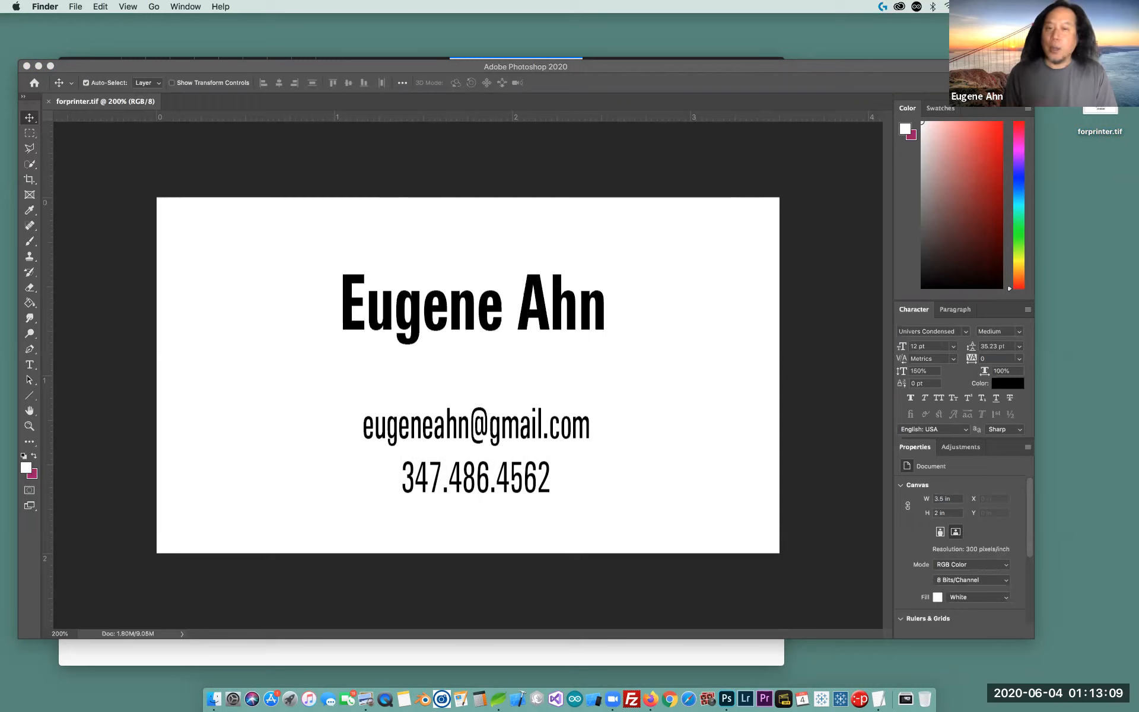
{"action": "left_click", "coordinate": [707, 66]}
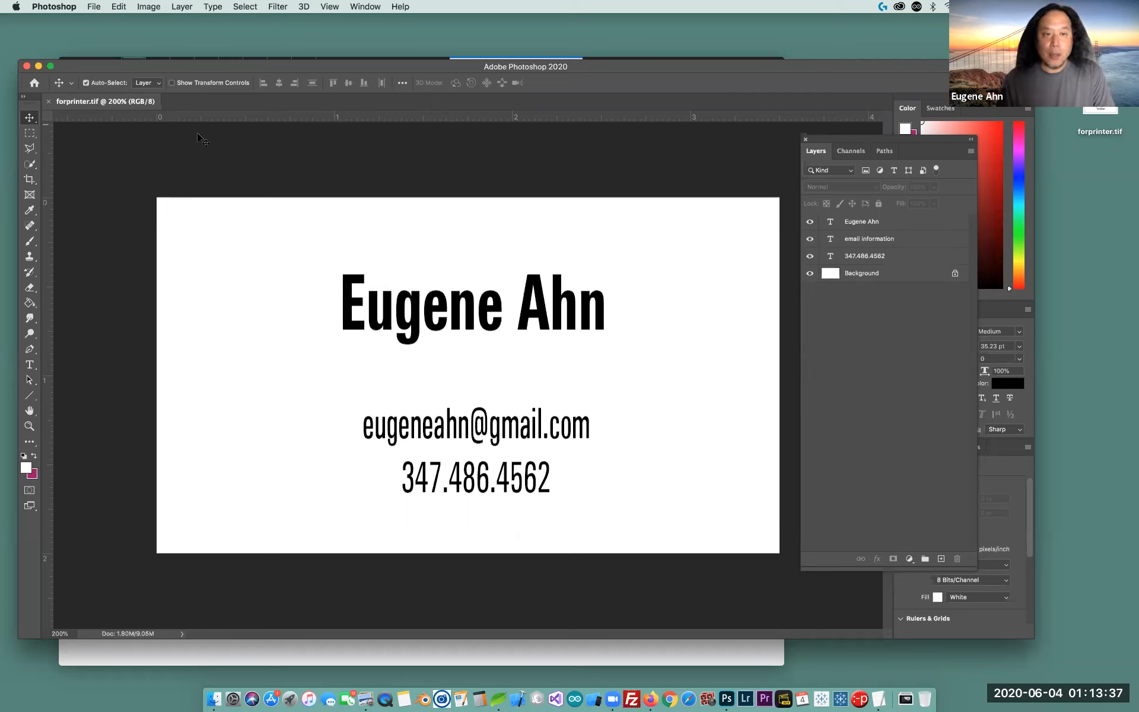
Close forprinter.tif and place the Untitled-1.psd icon below it on the desktop
{"action": "left_click", "coordinate": [50, 103]}
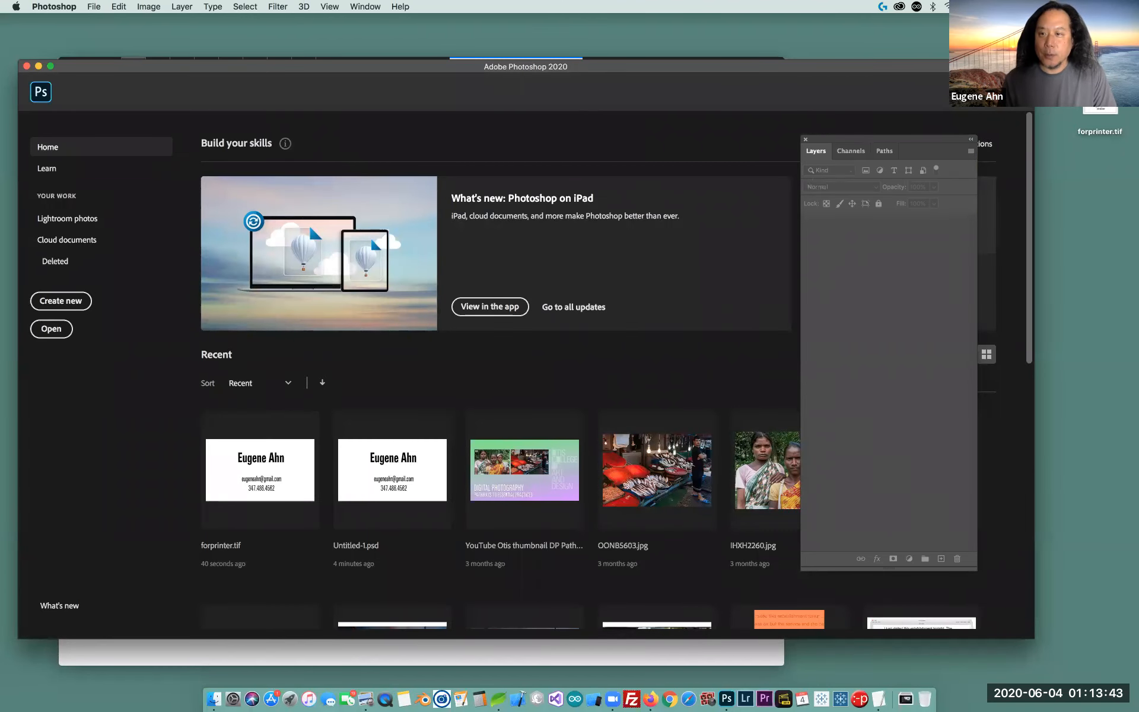
{"action": "key", "text": "super+Tab"}
{"action": "left_click_drag", "start_coordinate": [1100, 44], "coordinate": [725, 685]}
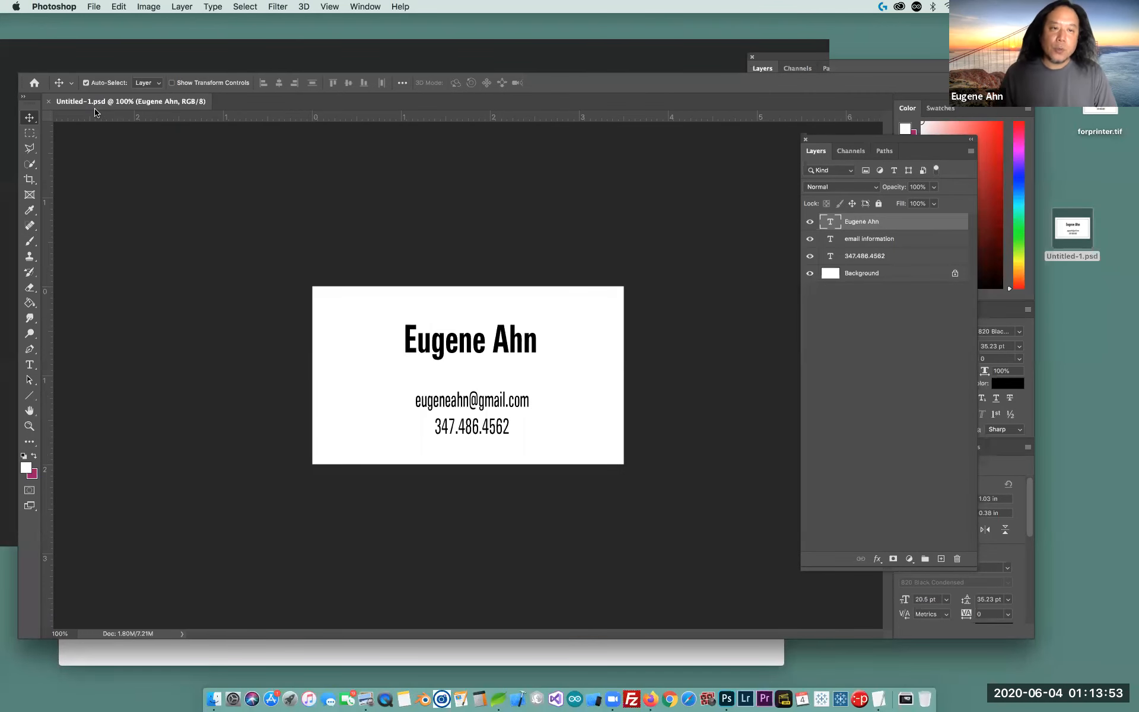
{"action": "left_click", "coordinate": [94, 6]}
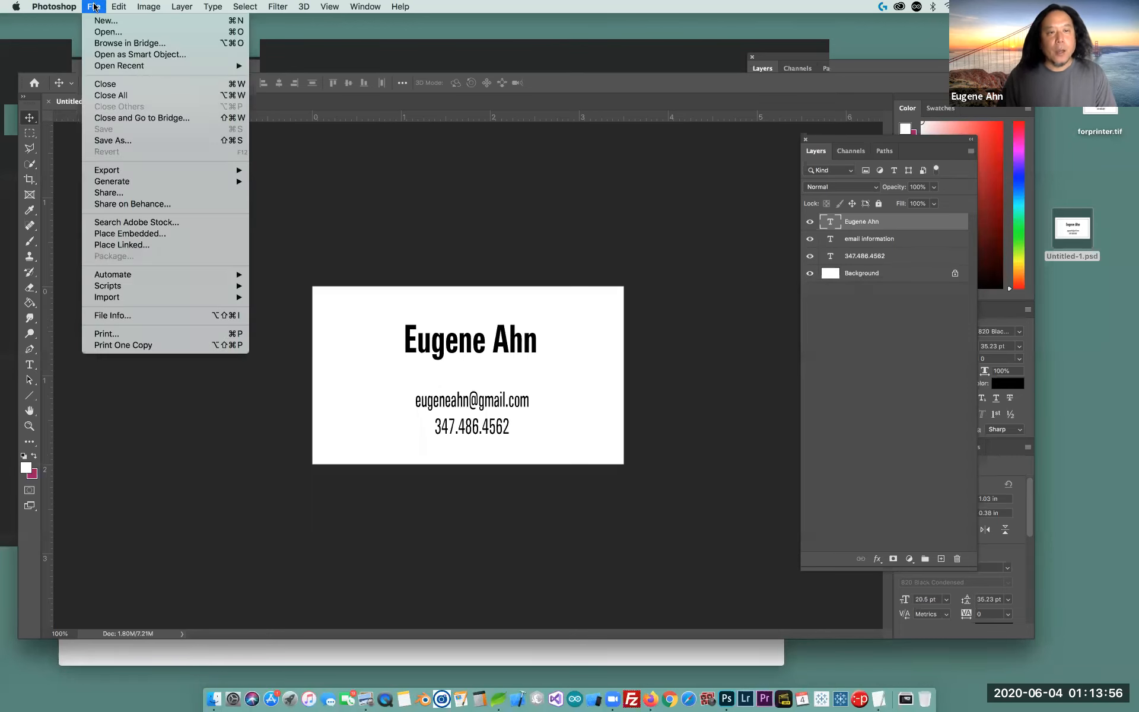
Save a copy as Untitled-1.jpg, comparing preview file sizes, at JPEG quality 12 (Maximum)
{"action": "left_click", "coordinate": [109, 141]}
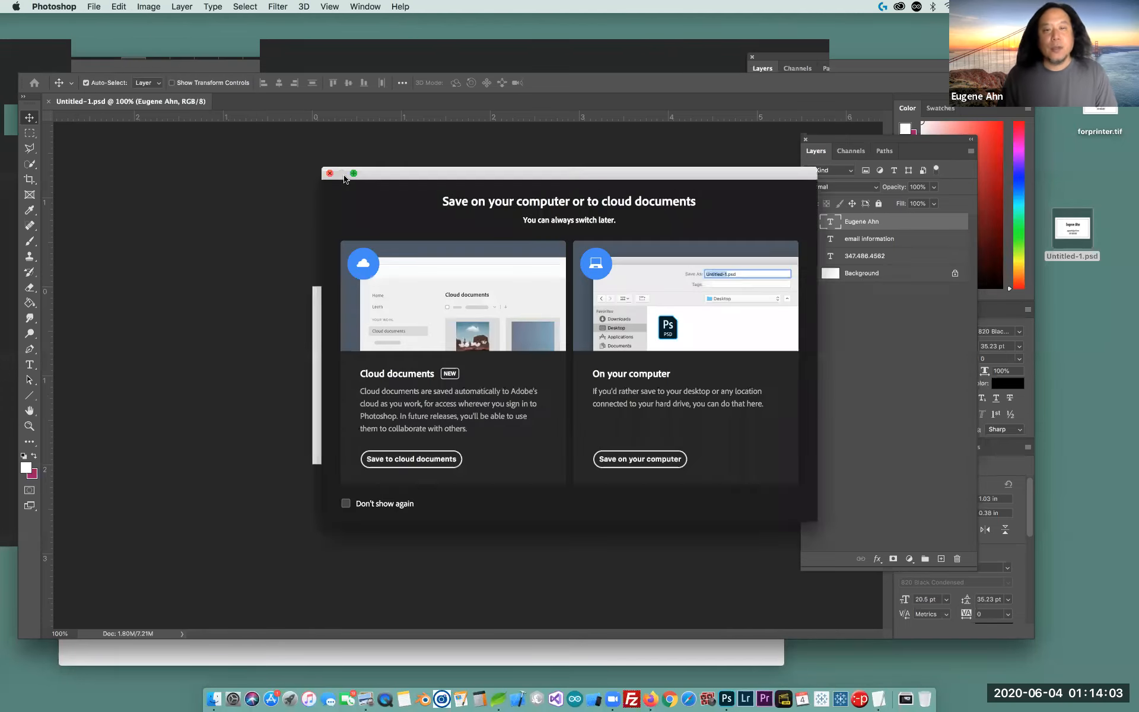
{"action": "left_click", "coordinate": [654, 463]}
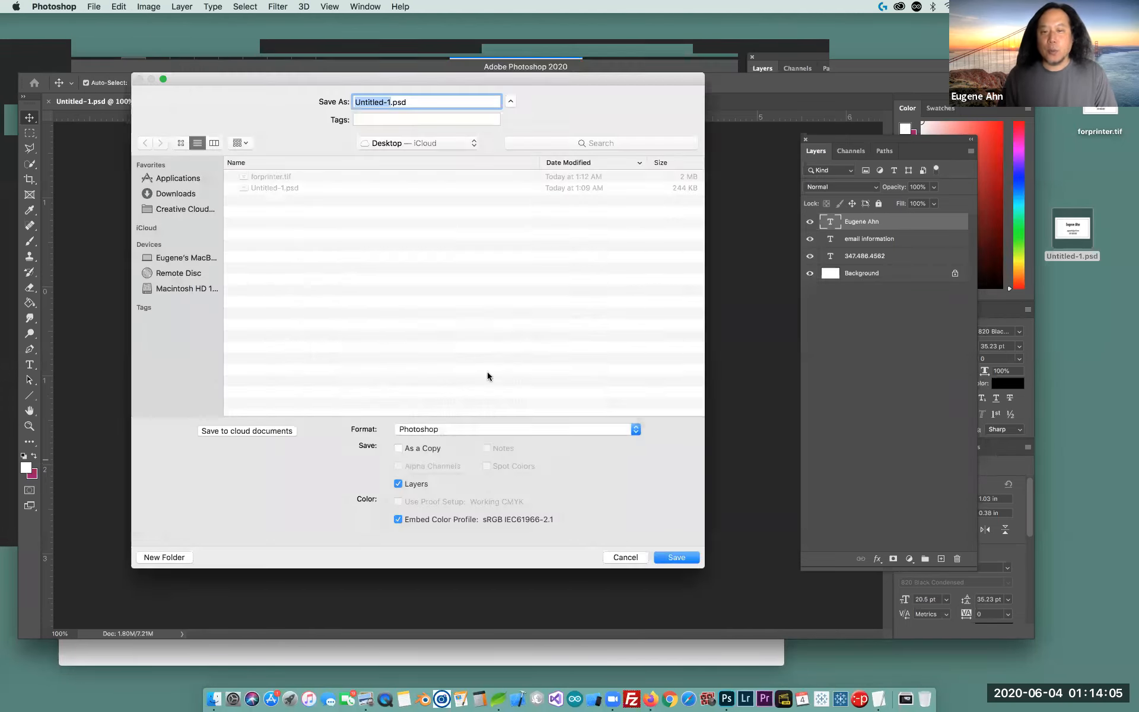
{"action": "left_click", "coordinate": [425, 428]}
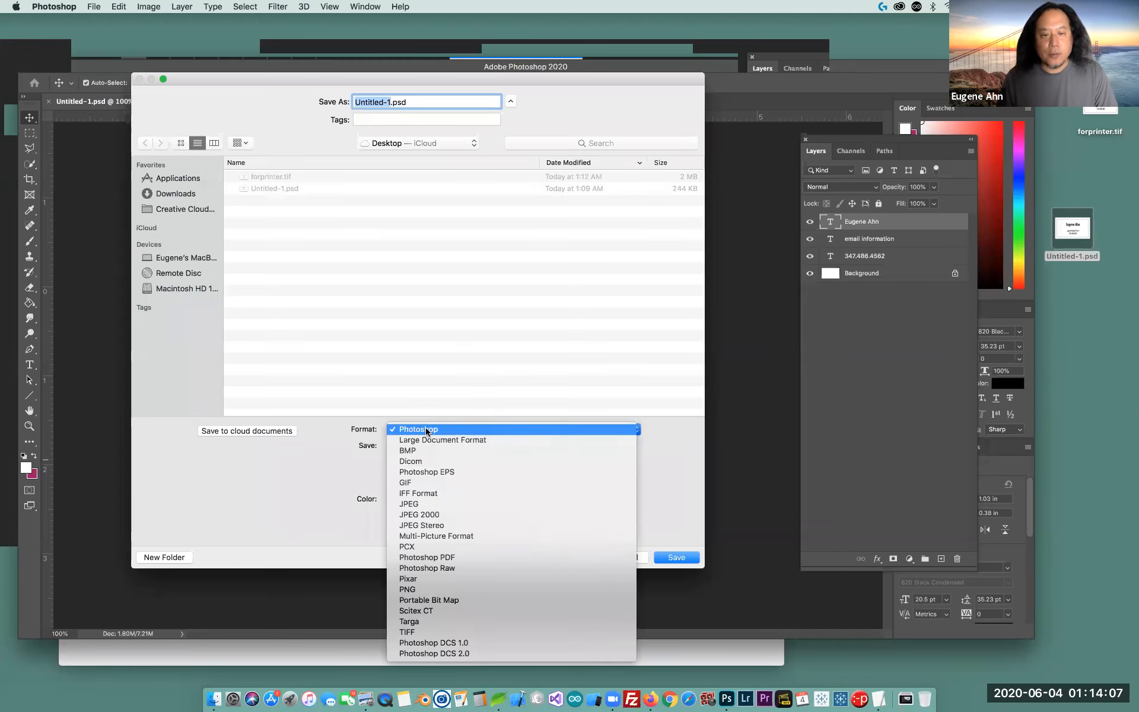
{"action": "left_click", "coordinate": [436, 504]}
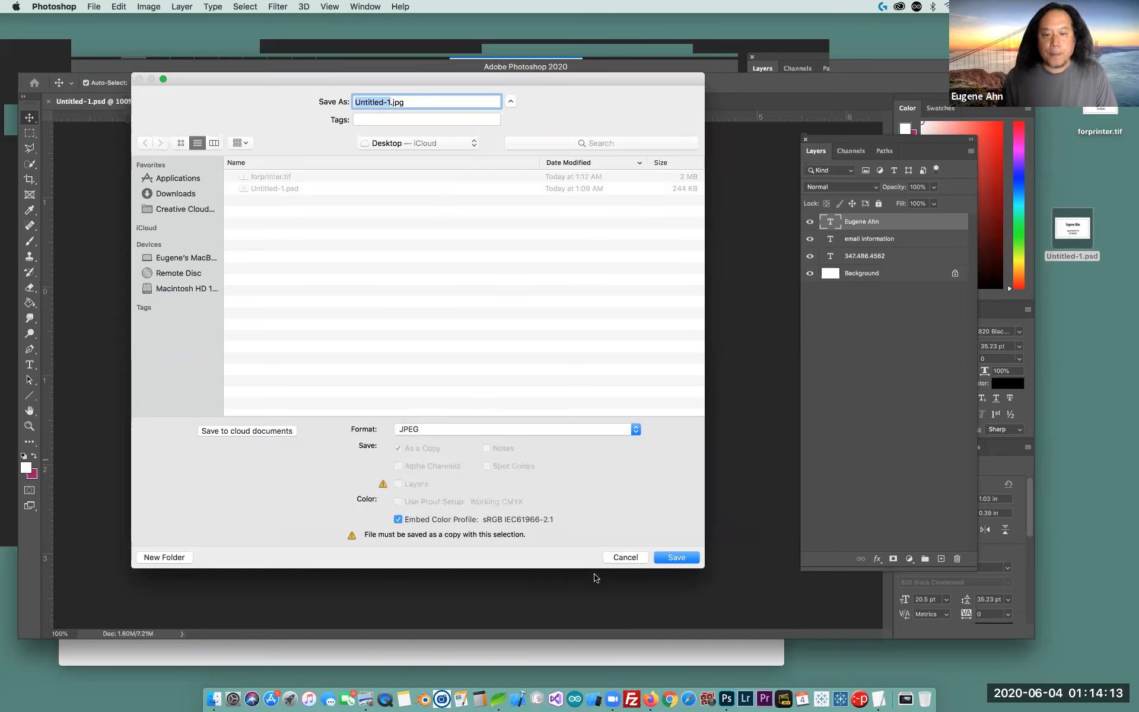
{"action": "left_click", "coordinate": [677, 558]}
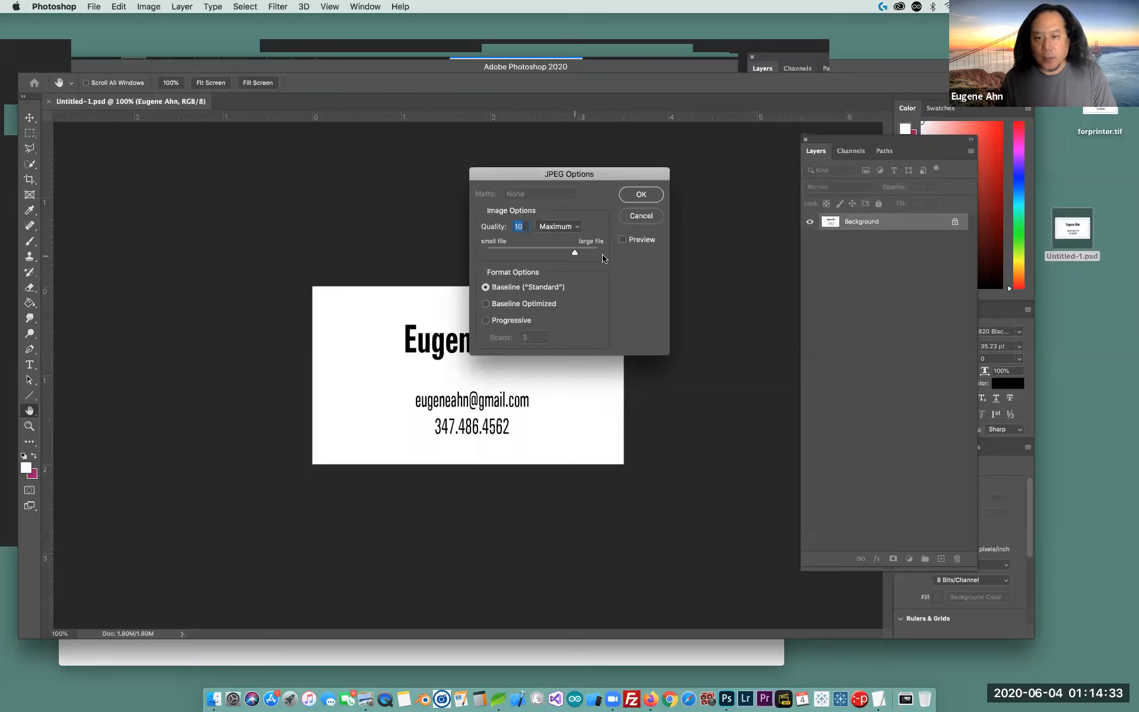
{"action": "left_click_drag", "start_coordinate": [598, 253], "coordinate": [583, 253]}
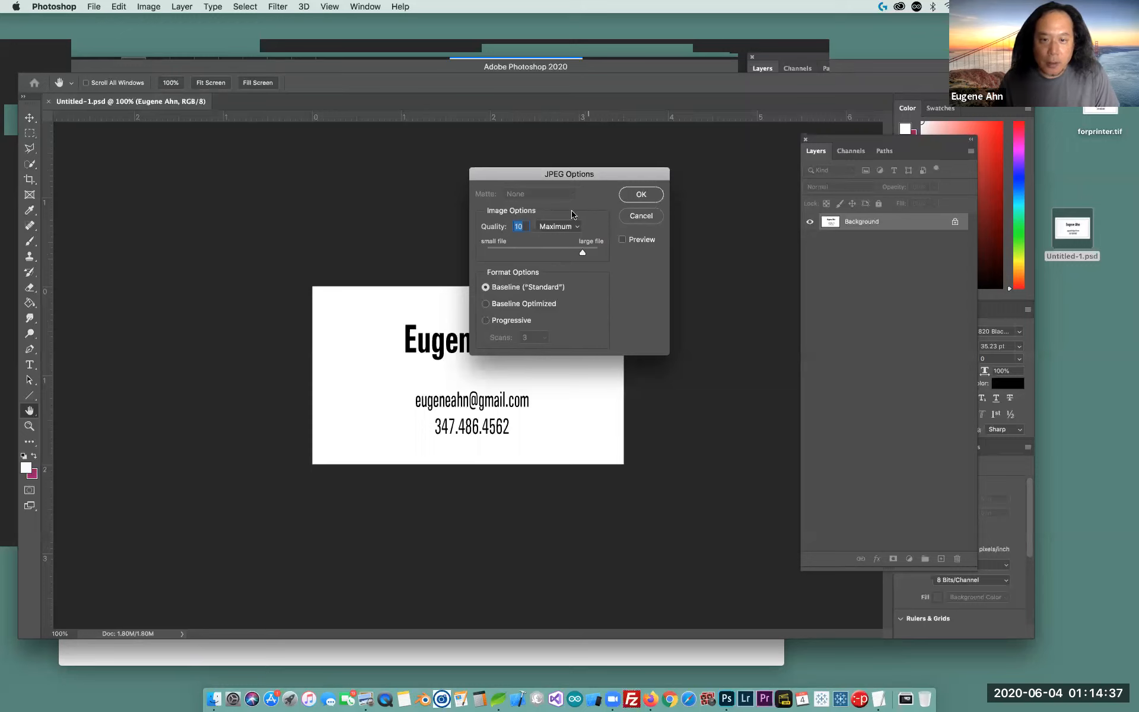
{"action": "left_click", "coordinate": [623, 240]}
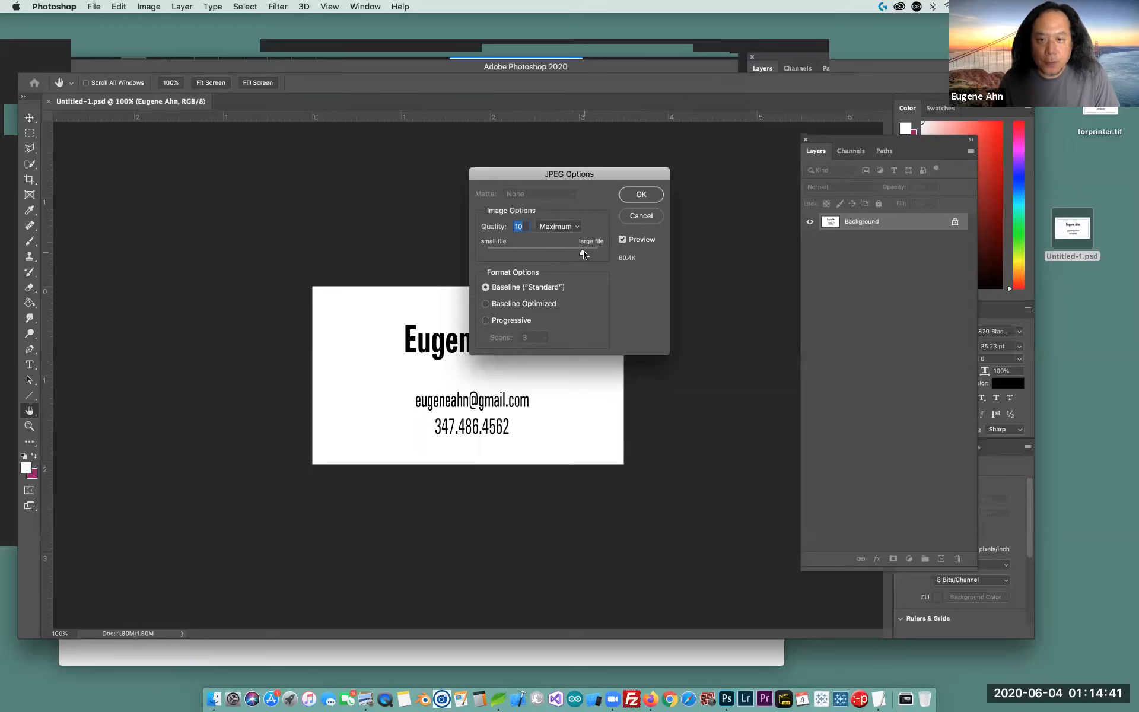
{"action": "left_click_drag", "start_coordinate": [585, 255], "coordinate": [629, 264]}
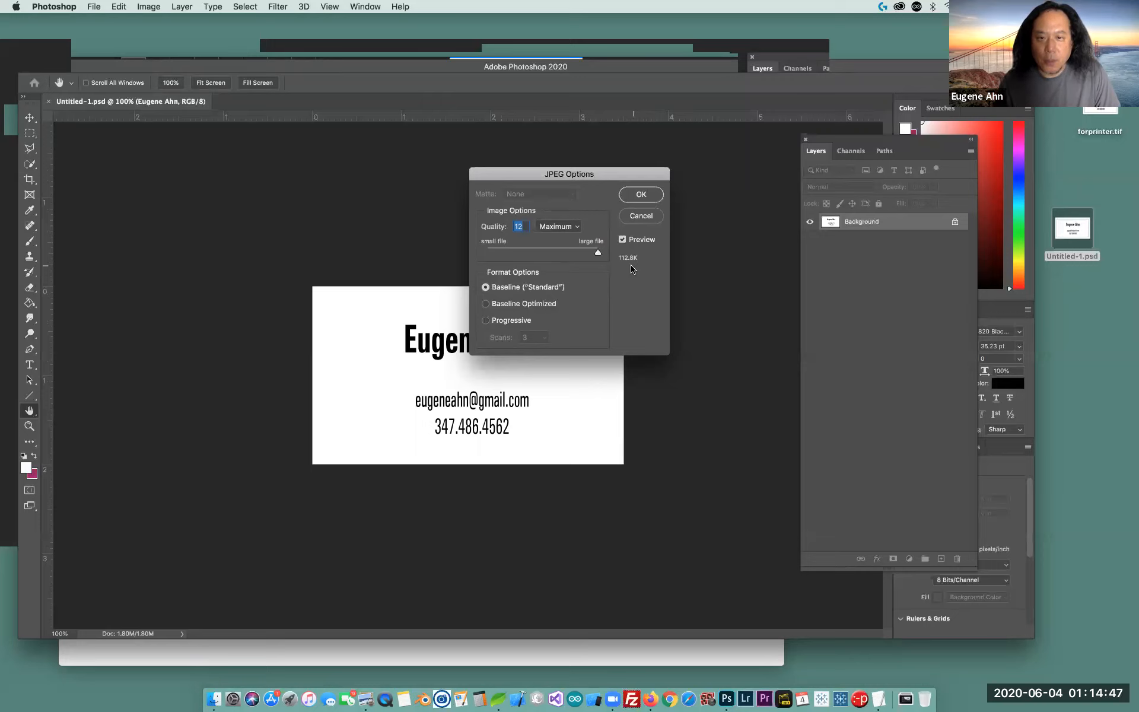
{"action": "left_click_drag", "start_coordinate": [600, 256], "coordinate": [547, 256]}
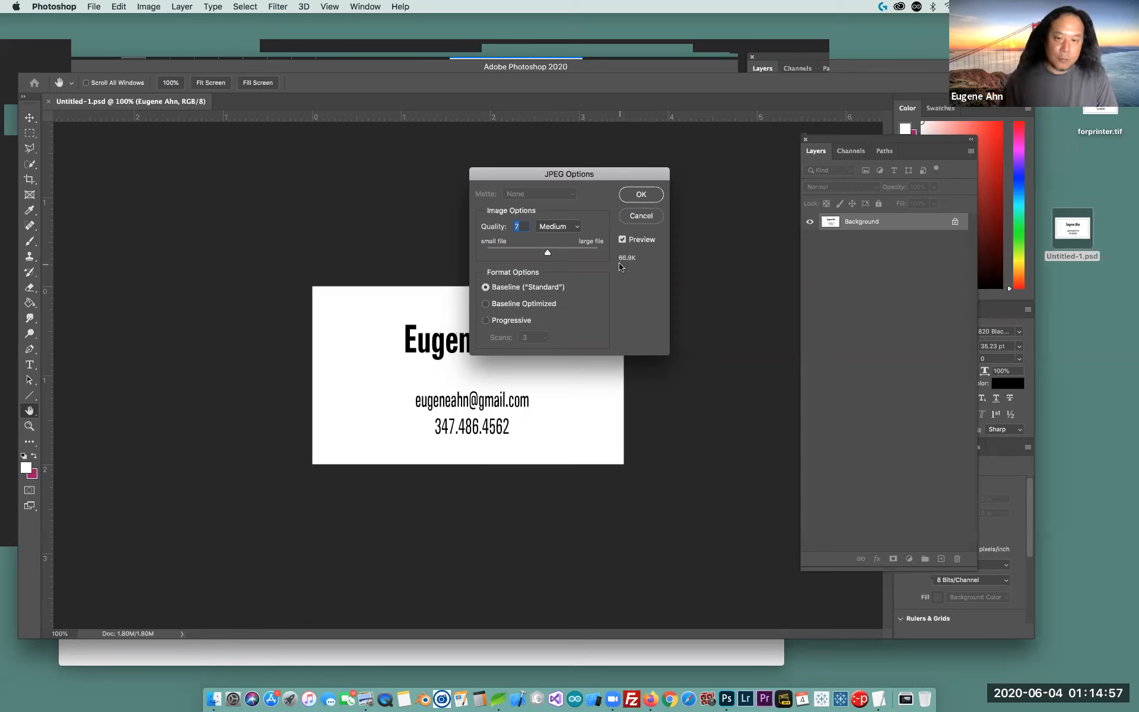
{"action": "left_click_drag", "start_coordinate": [552, 253], "coordinate": [674, 261]}
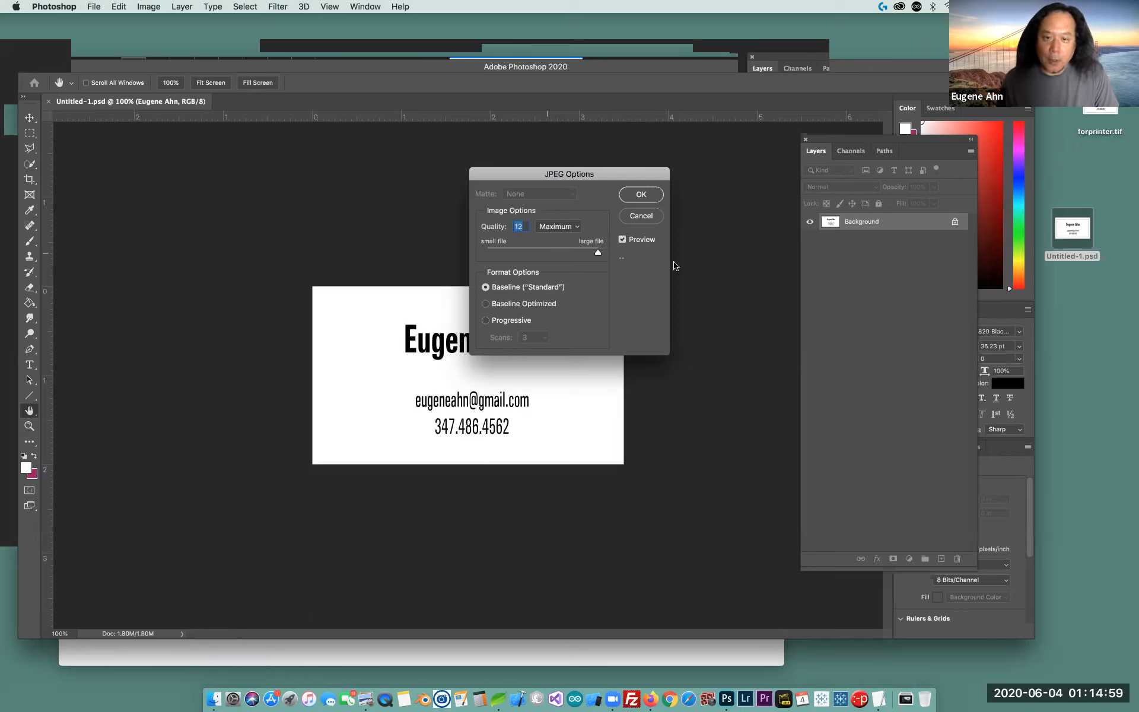
{"action": "left_click", "coordinate": [642, 194]}
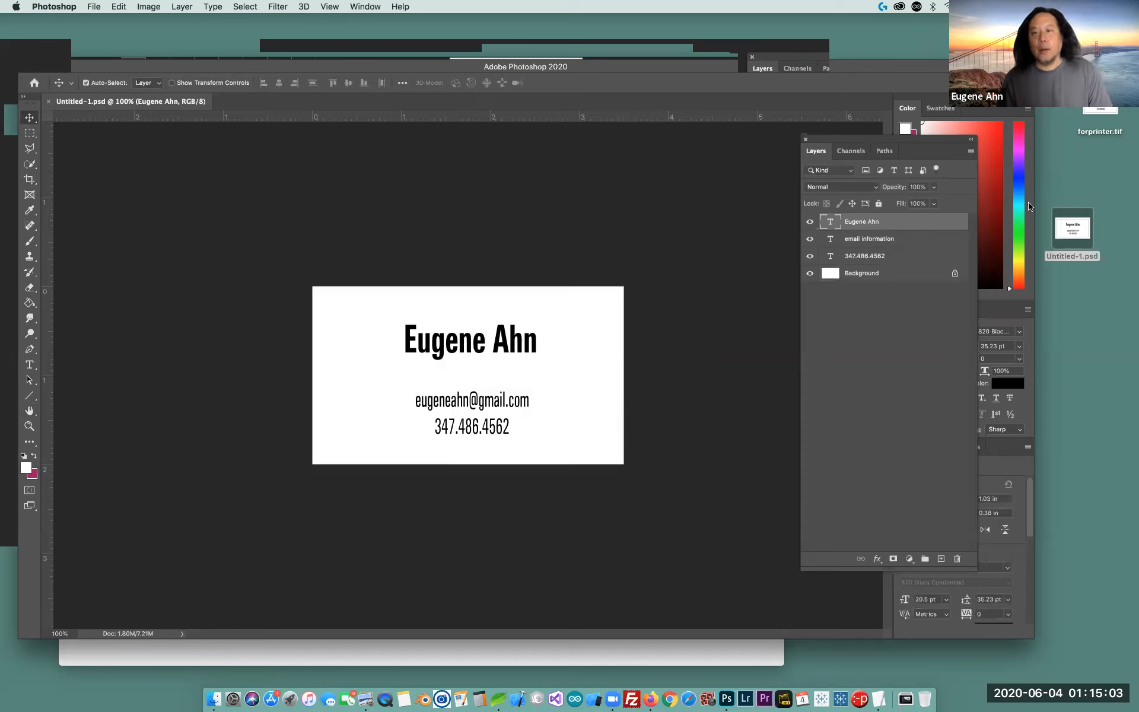
Line up Untitled-1.psd under forprinter.tif, then open Untitled-1.jpg and forprinter.tif in Photoshop
{"action": "left_click_drag", "start_coordinate": [1094, 234], "coordinate": [1103, 181]}
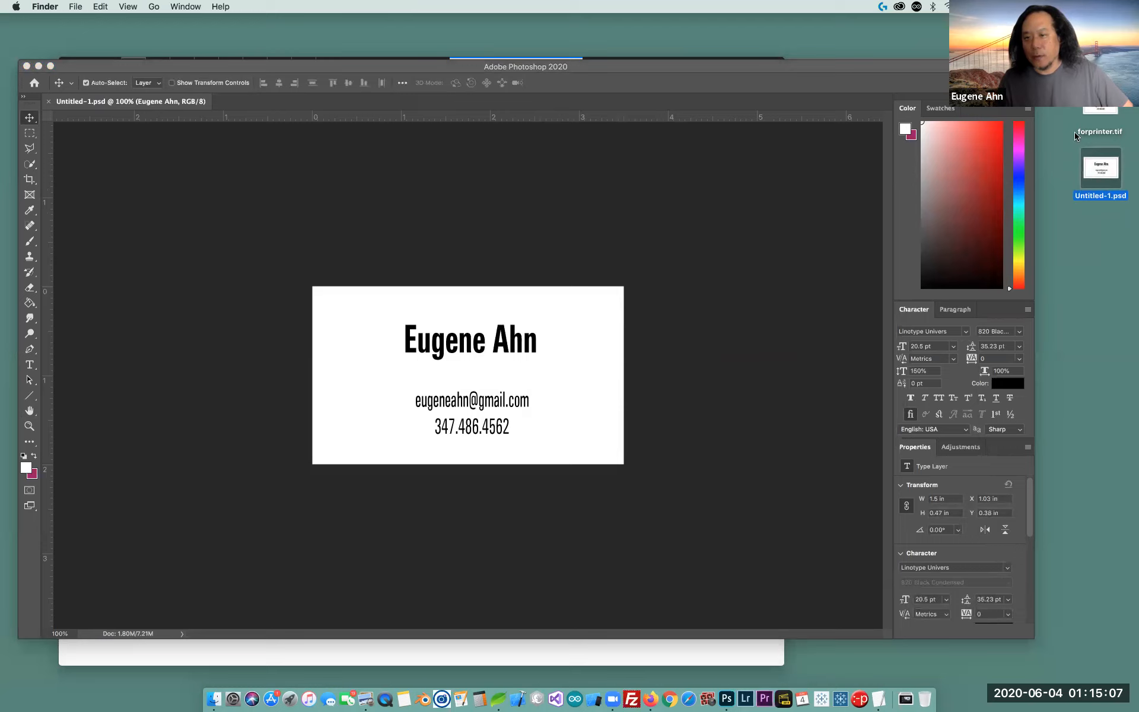
{"action": "left_click", "coordinate": [1095, 118]}
{"action": "left_click", "coordinate": [1087, 179]}
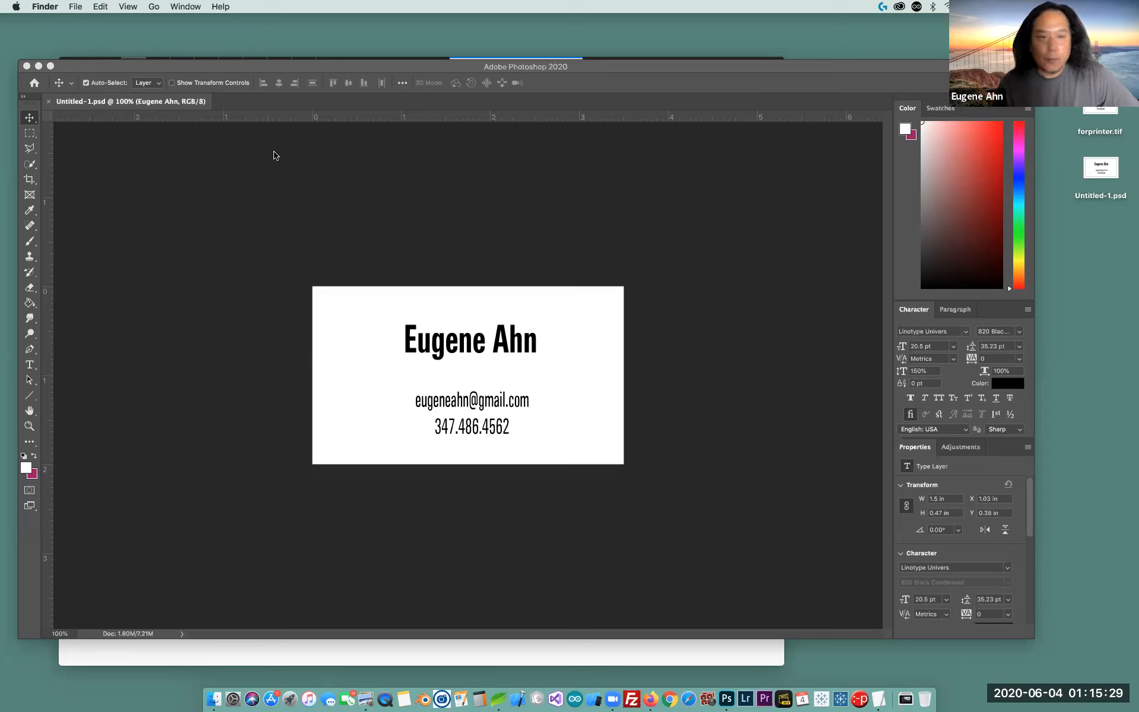
{"action": "left_click", "coordinate": [1100, 116], "text": "super"}
{"action": "left_click_drag", "start_coordinate": [1100, 116], "coordinate": [724, 689]}
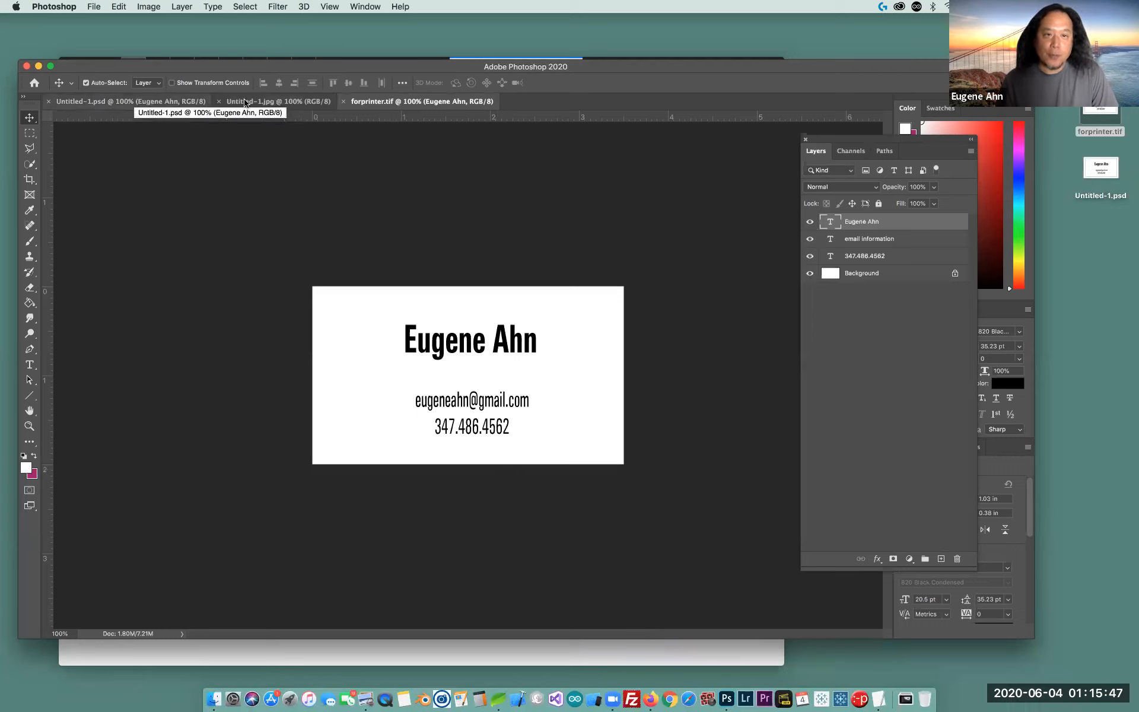
Deselect the layers and cycle through Untitled-1.psd, Untitled-1.jpg and forprinter.tif, ending on Untitled-1.psd
{"action": "left_click", "coordinate": [240, 167]}
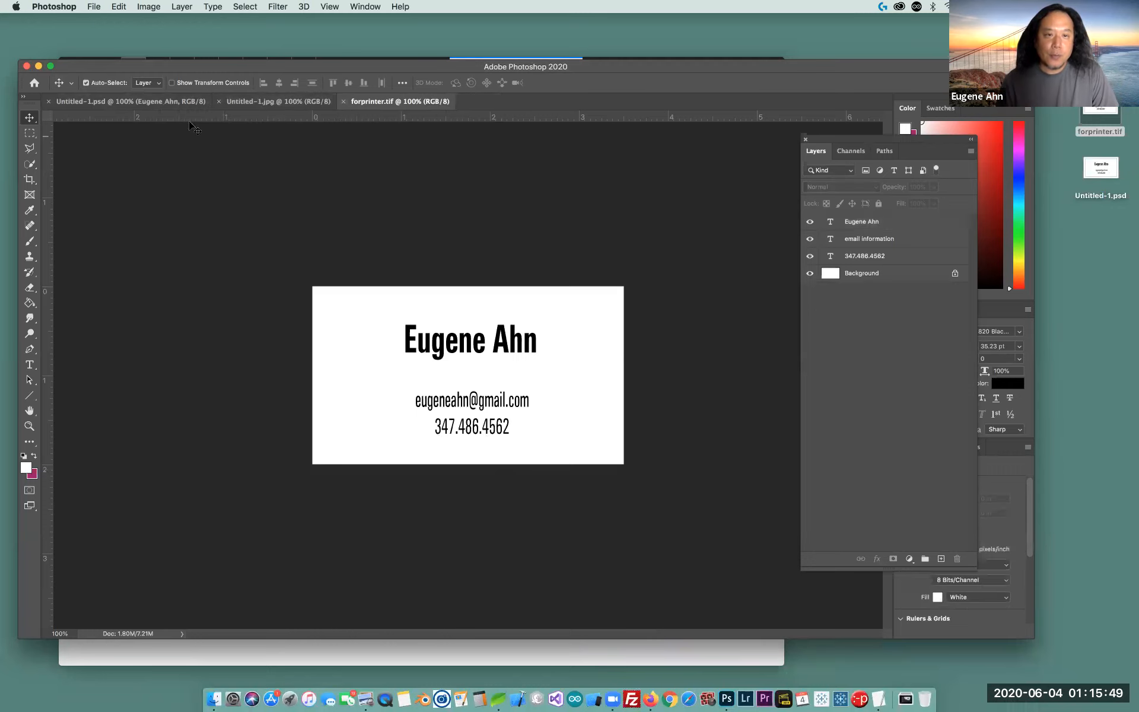
{"action": "left_click", "coordinate": [159, 105]}
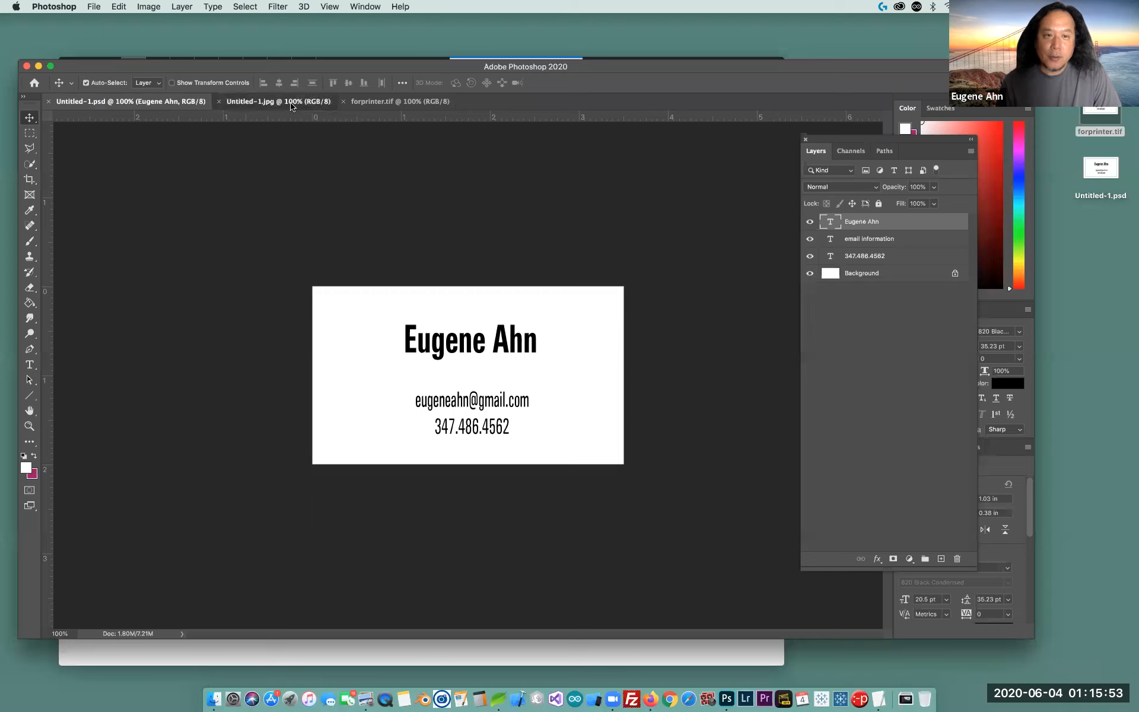
{"action": "left_click", "coordinate": [237, 106]}
{"action": "left_click", "coordinate": [404, 104]}
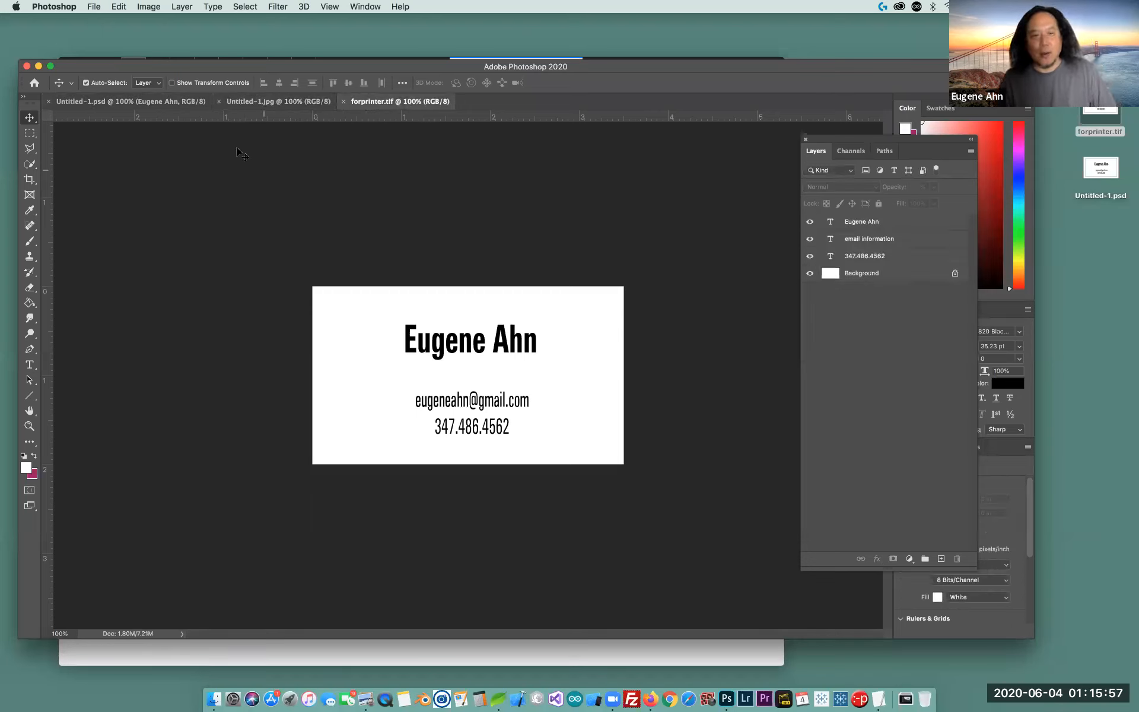
{"action": "left_click", "coordinate": [163, 104]}
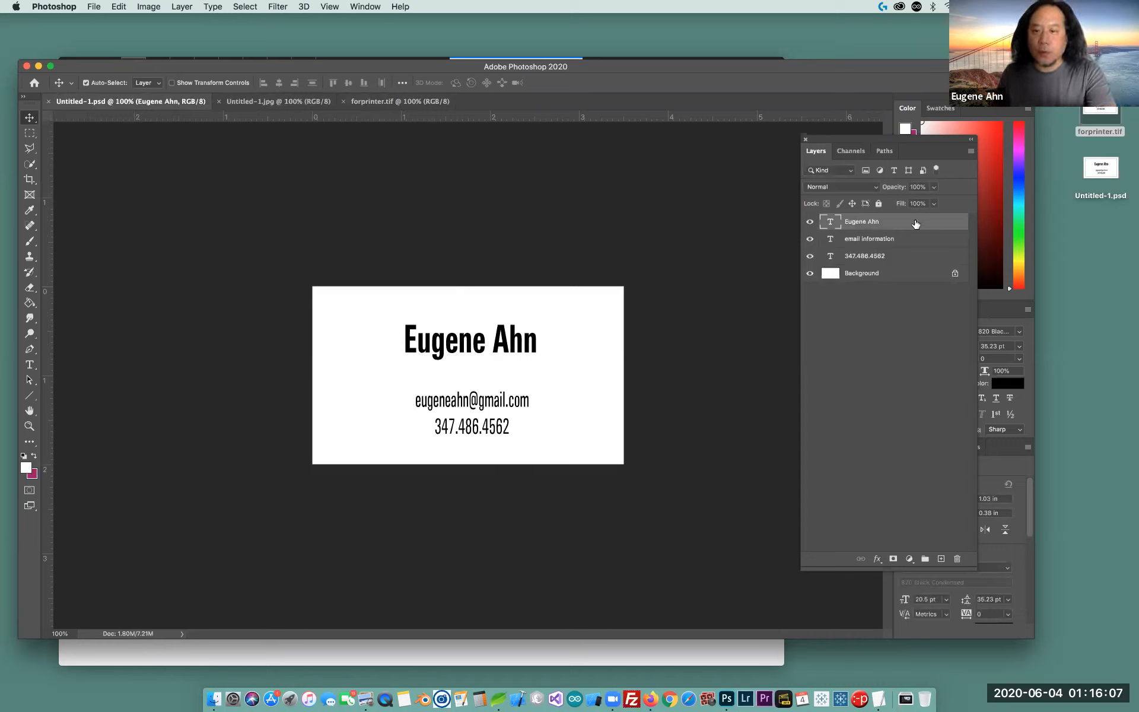
Color the PSD card's name deep red (R155 G13 B13) via the Character panel, then view Untitled-1.jpg
{"action": "left_click_drag", "start_coordinate": [872, 138], "coordinate": [806, 141]}
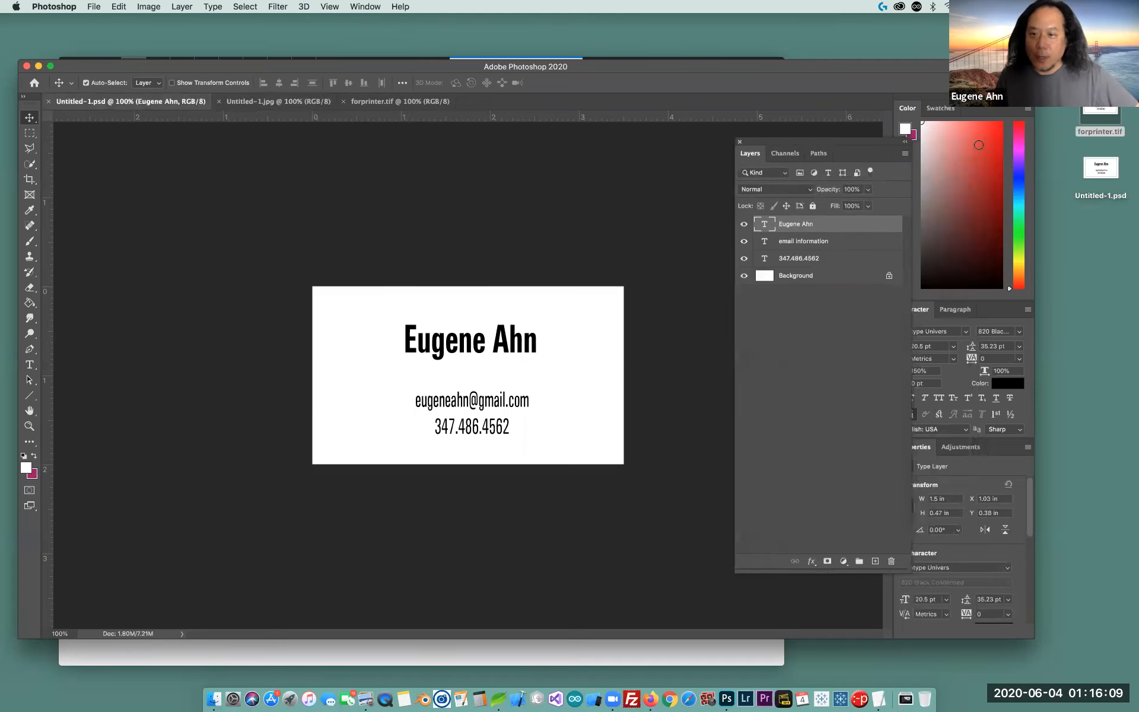
{"action": "left_click", "coordinate": [988, 142]}
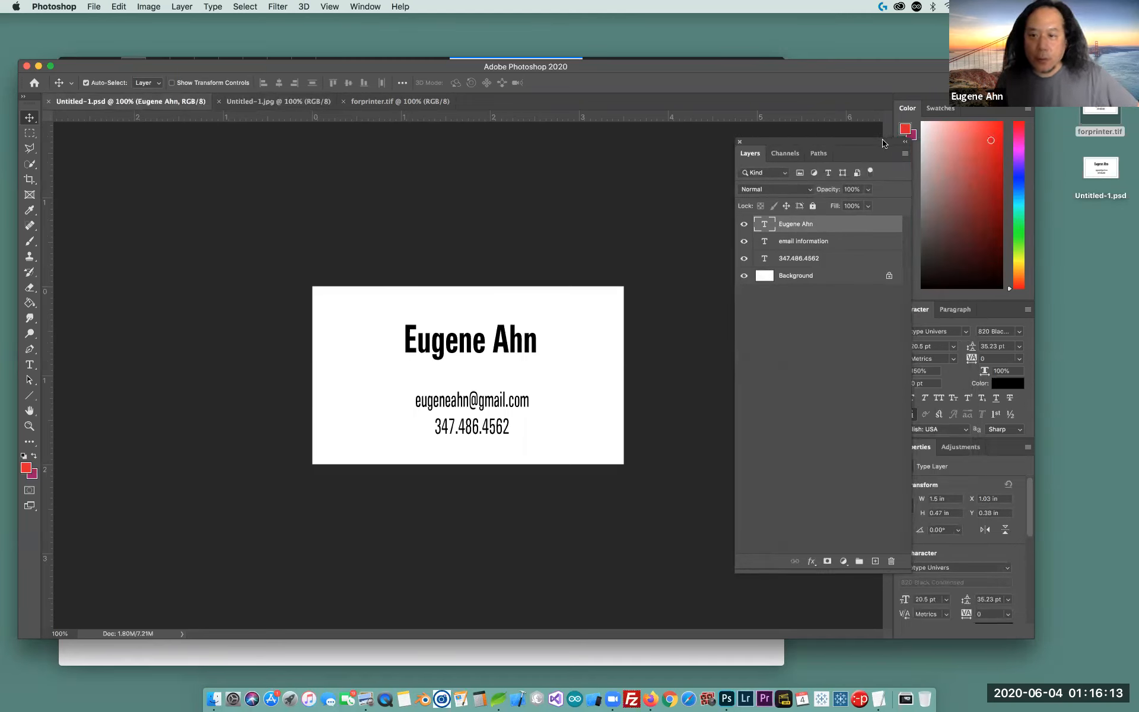
{"action": "left_click_drag", "start_coordinate": [884, 143], "coordinate": [845, 171]}
{"action": "left_click", "coordinate": [1009, 383]}
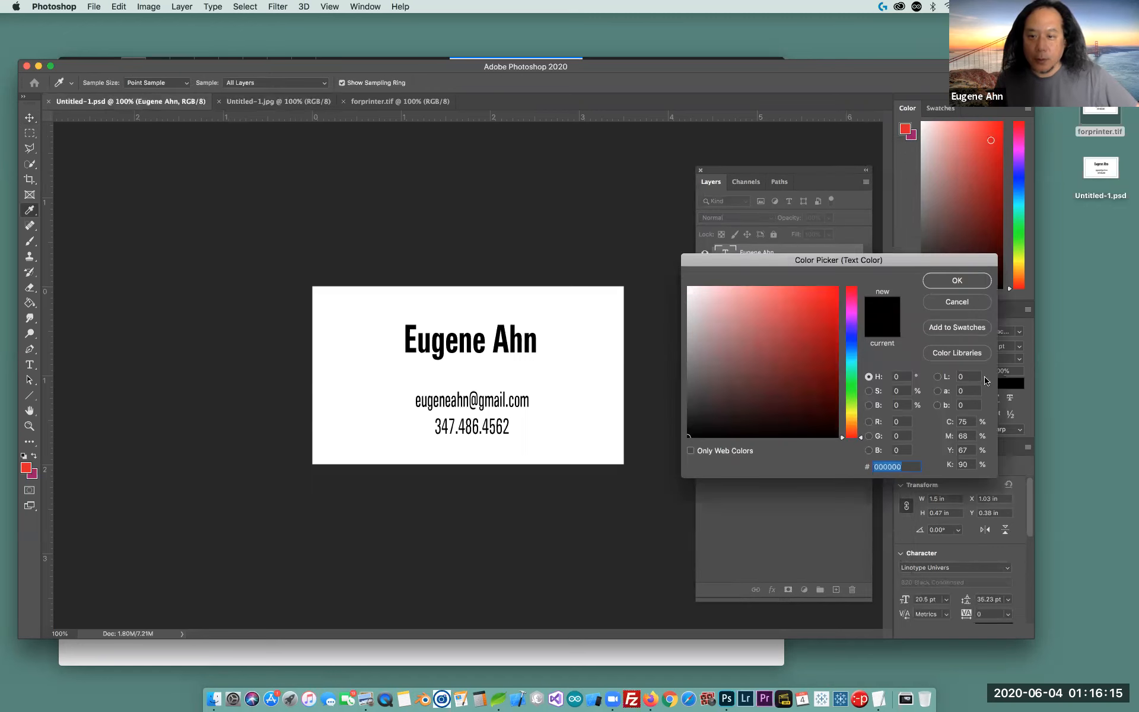
{"action": "left_click", "coordinate": [964, 281]}
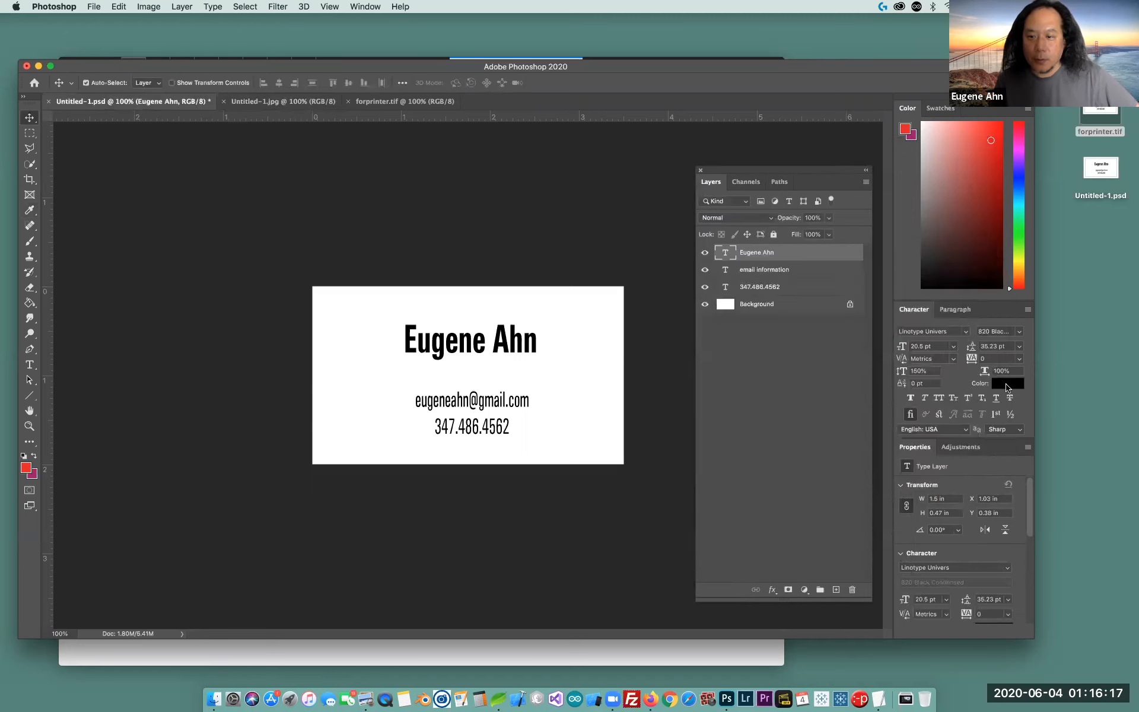
{"action": "left_click", "coordinate": [1009, 384]}
{"action": "left_click", "coordinate": [825, 345]}
{"action": "left_click", "coordinate": [957, 281]}
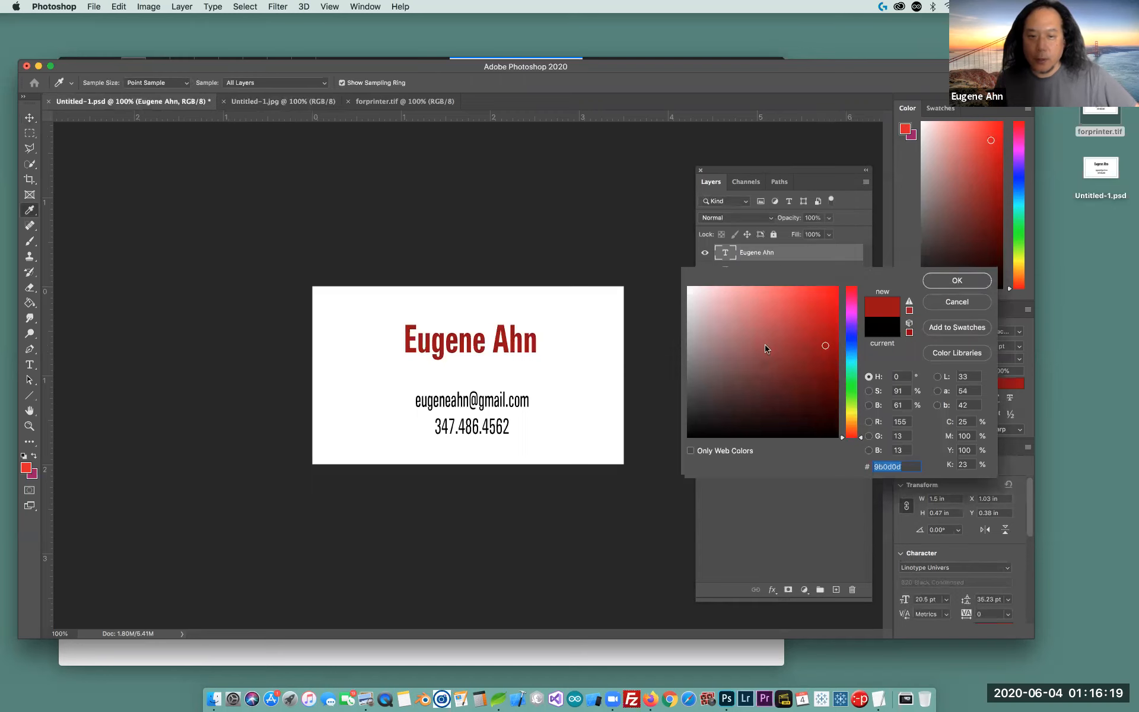
{"action": "left_click", "coordinate": [304, 101]}
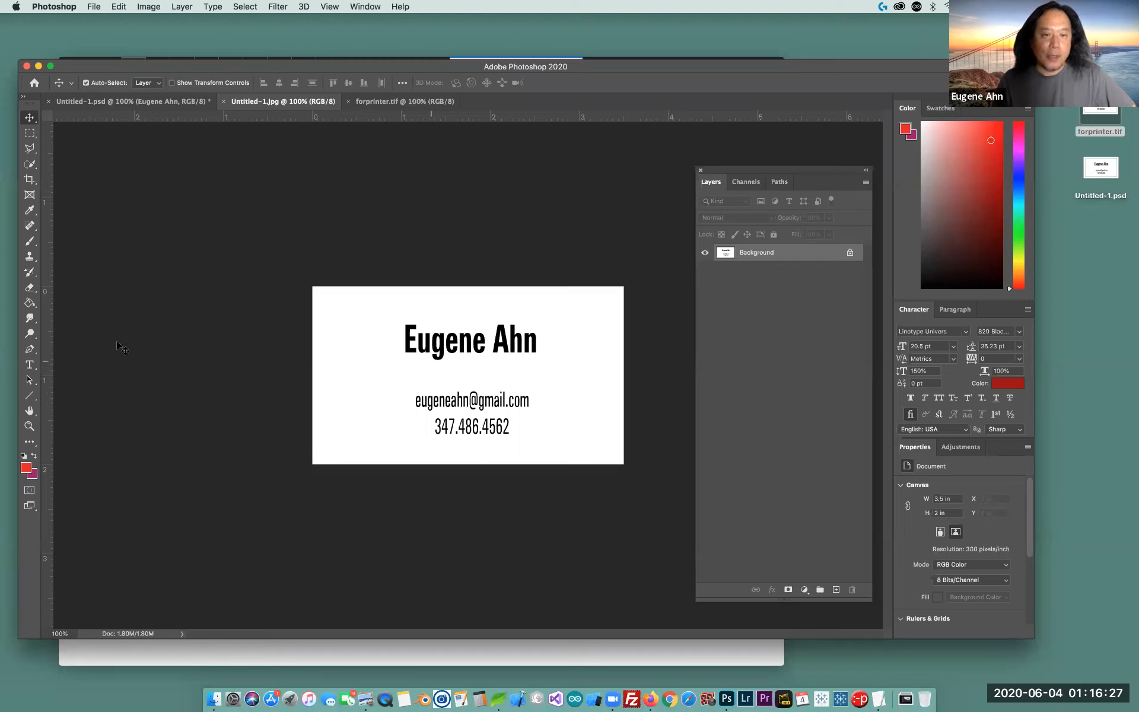
Paint a thick magenta size-35 brush stroke across the Untitled-1.jpg card's text, then view forprinter.tif
{"action": "left_click", "coordinate": [29, 241]}
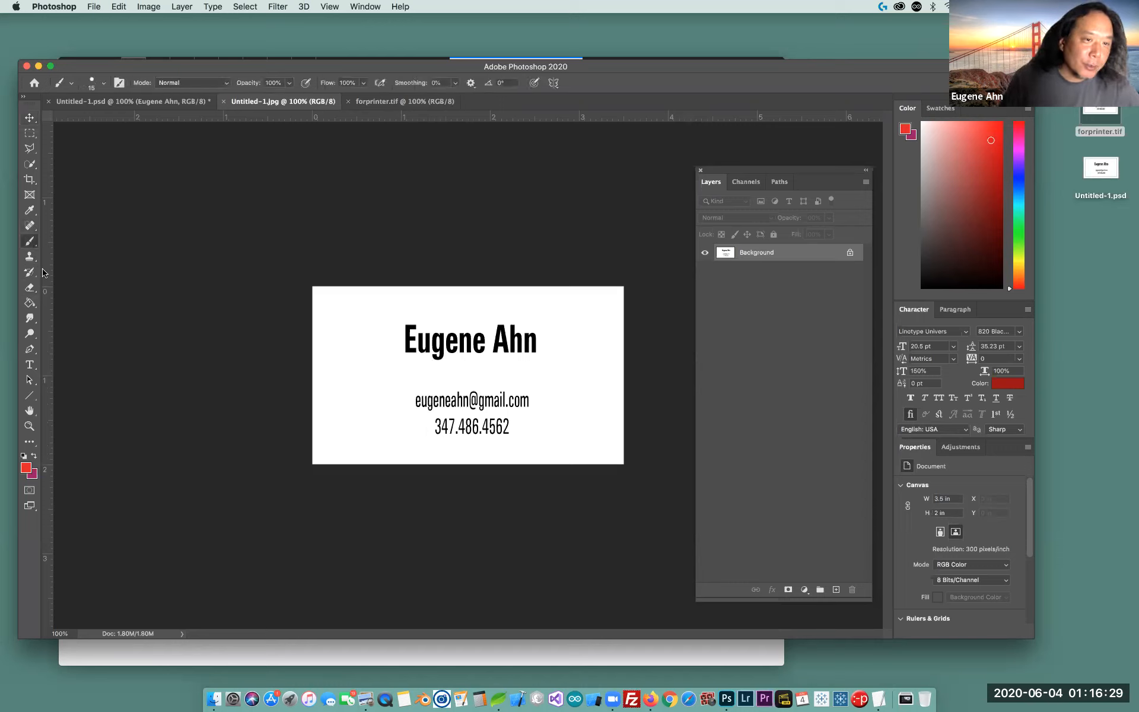
{"action": "key", "text": "x"}
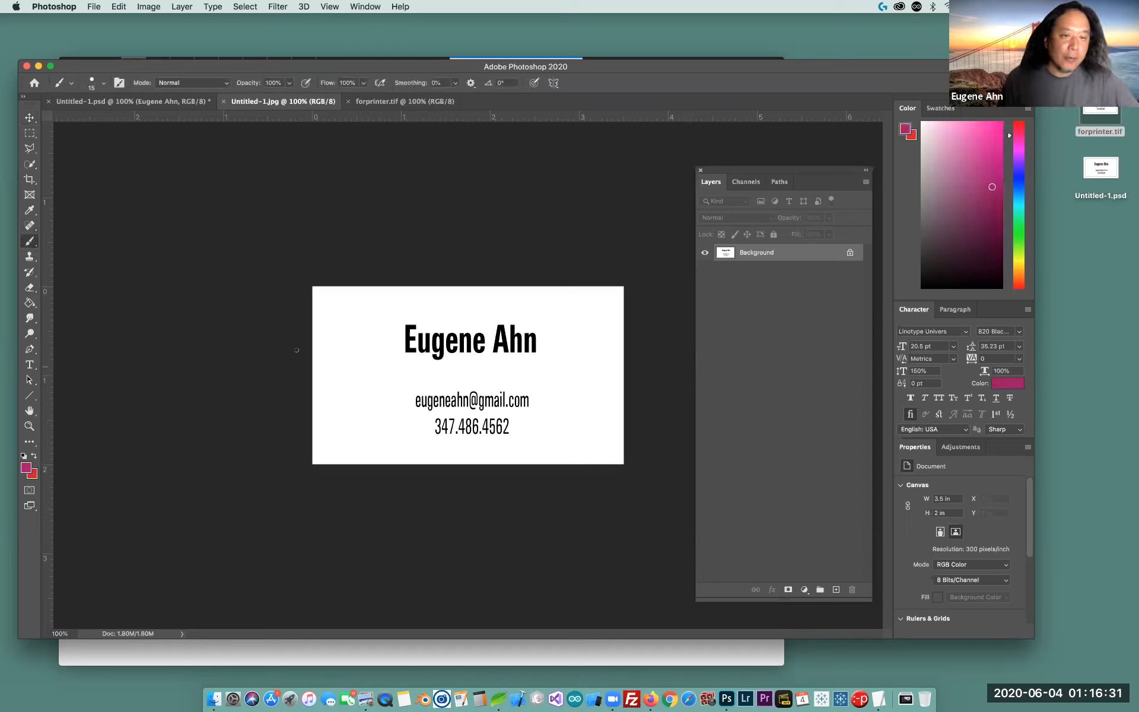
{"action": "key", "text": "bracketright"}
{"action": "key", "text": "bracketright"}
{"action": "key", "text": "bracketright"}
{"action": "key", "text": "bracketright"}
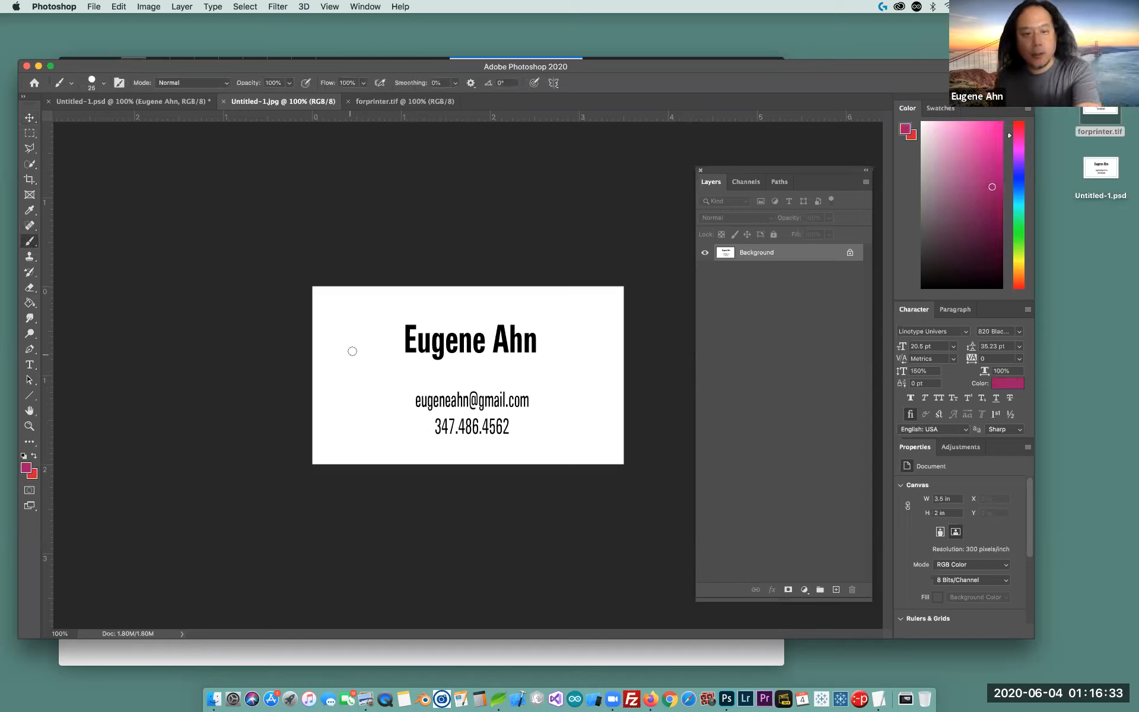
{"action": "mouse_move", "coordinate": [348, 355]}
{"action": "left_mouse_down"}
{"action": "mouse_move", "coordinate": [439, 334]}
{"action": "mouse_move", "coordinate": [392, 433]}
{"action": "mouse_move", "coordinate": [595, 356]}
{"action": "mouse_move", "coordinate": [594, 406]}
{"action": "left_mouse_up"}
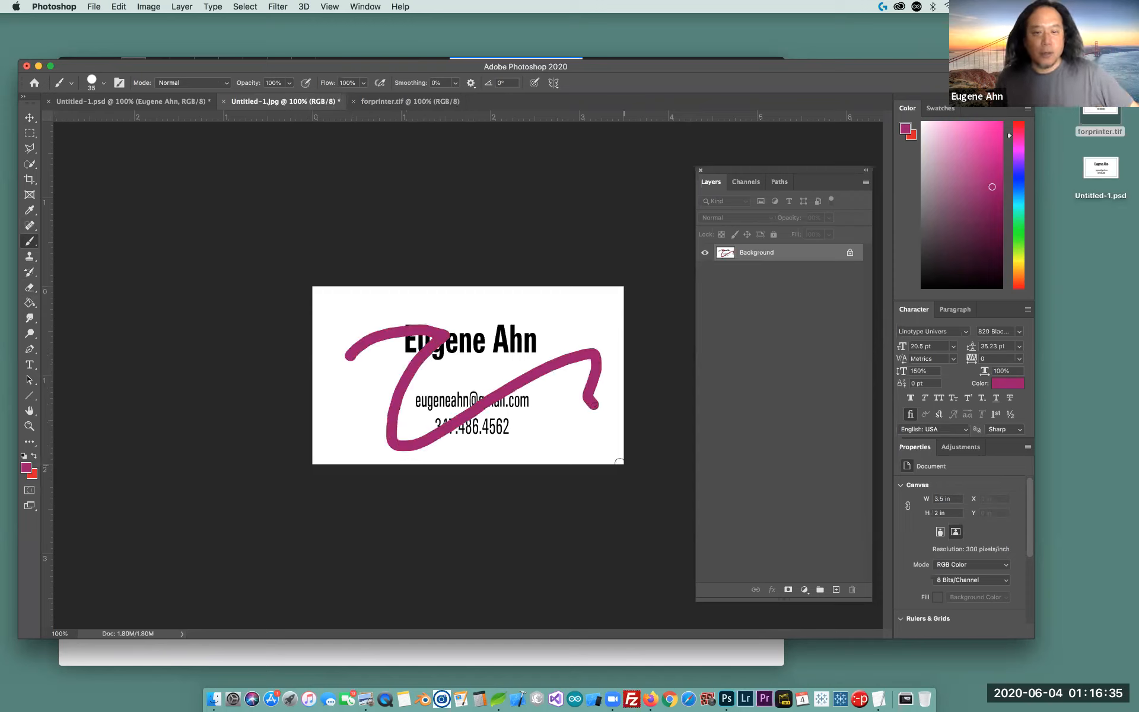
{"action": "left_click", "coordinate": [414, 101]}
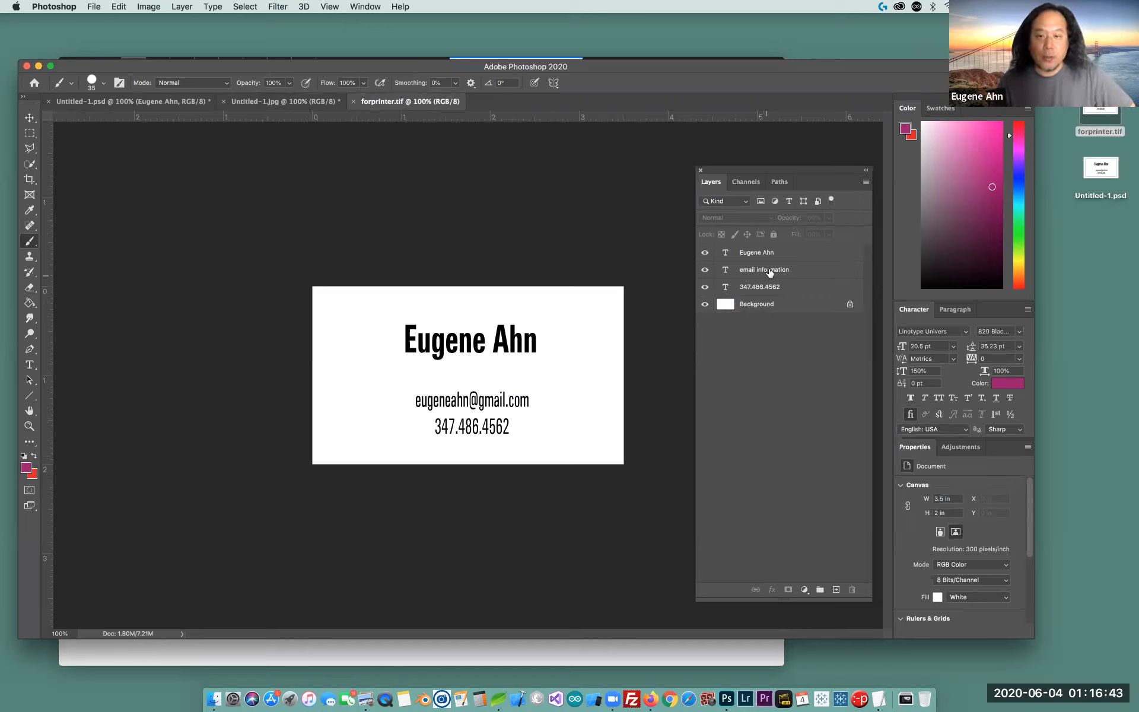
Rotate the e-mail and phone layers on forprinter.tif about 19° clockwise with a transform
{"action": "left_click", "coordinate": [797, 270]}
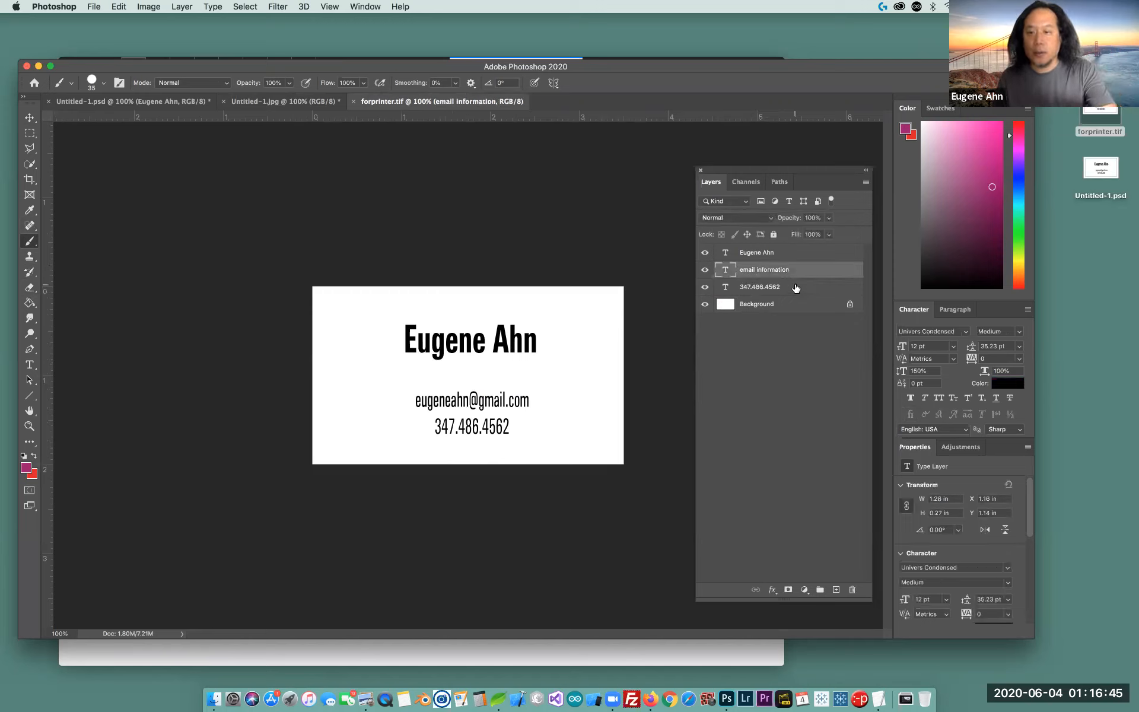
{"action": "left_click", "coordinate": [795, 288], "text": "shift"}
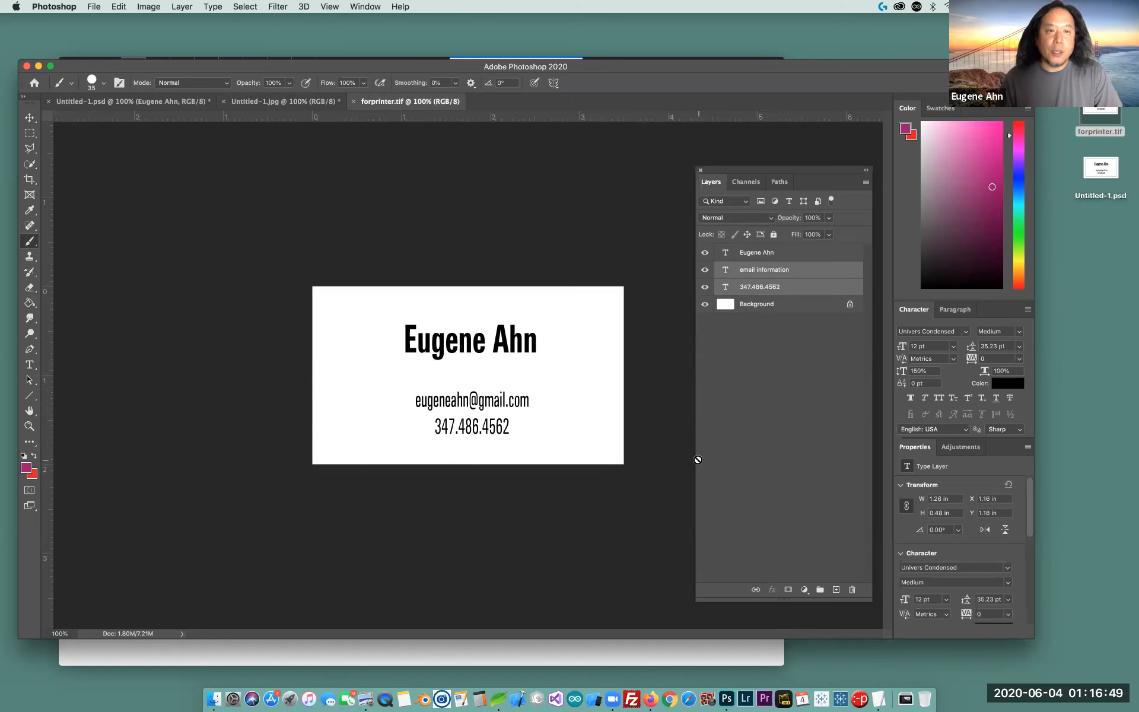
{"action": "left_click", "coordinate": [121, 6]}
{"action": "mouse_move", "coordinate": [181, 282]}
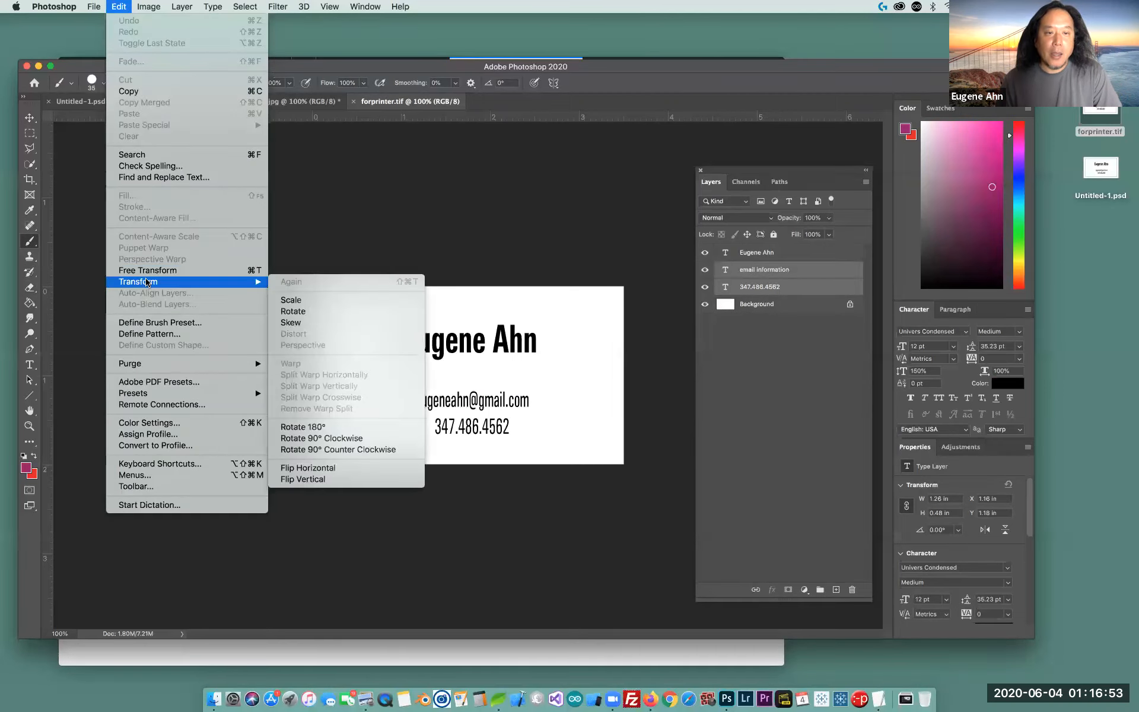
{"action": "left_click", "coordinate": [318, 304]}
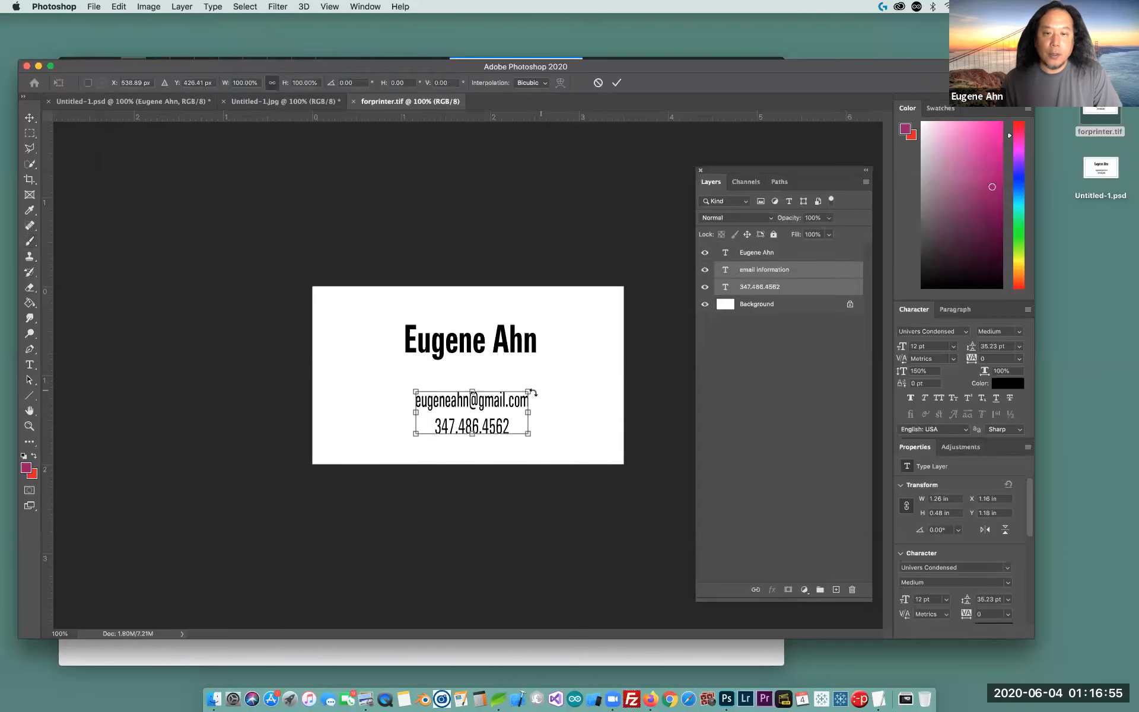
{"action": "left_click_drag", "start_coordinate": [544, 394], "coordinate": [598, 454]}
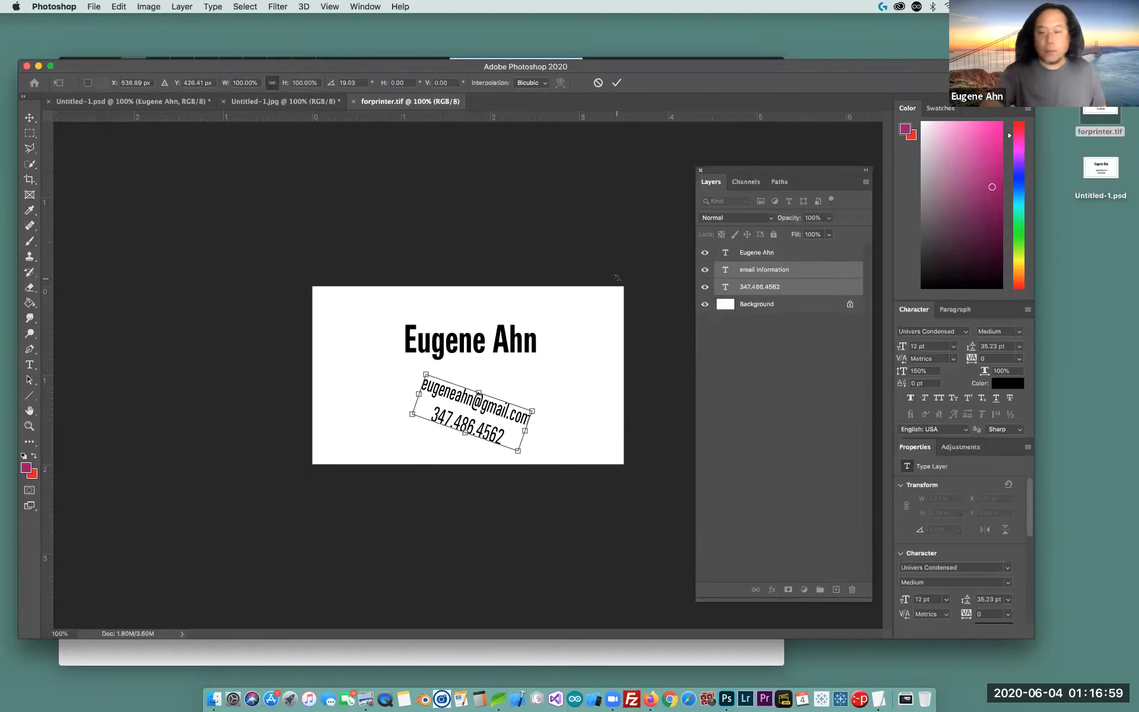
{"action": "key", "text": "Return"}
{"action": "key", "text": "b"}
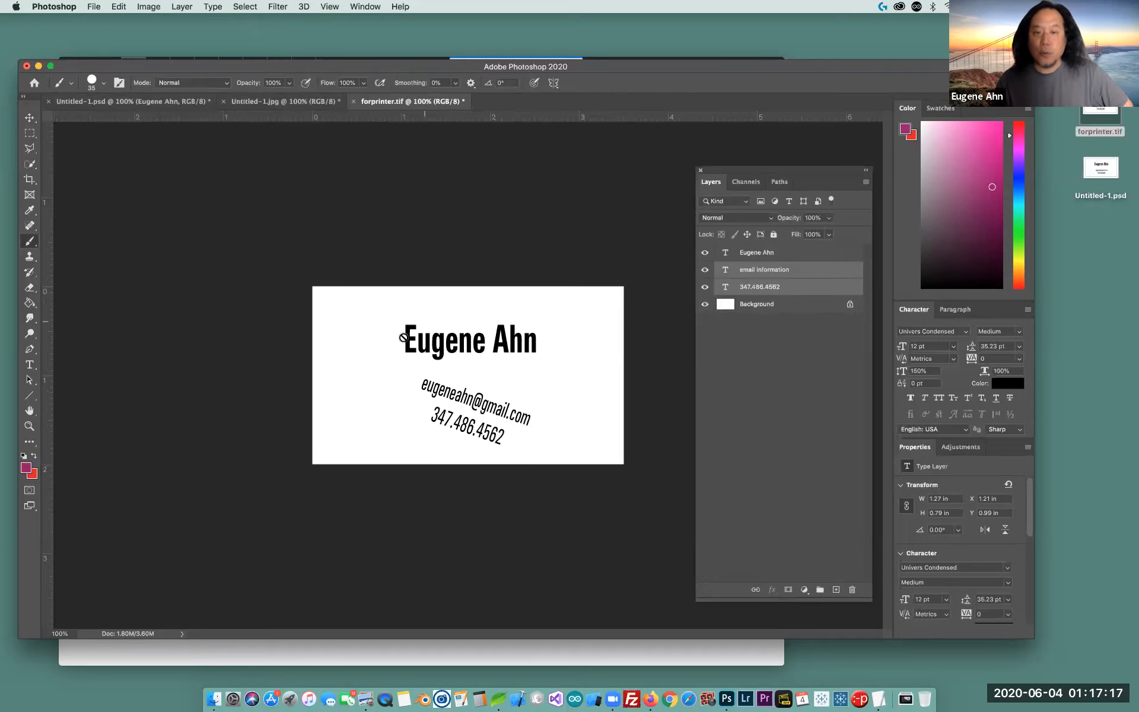
Flip between the PSD, JPEG and TIFF cards to compare their edits, finishing on Untitled-1.psd
{"action": "left_click", "coordinate": [159, 102]}
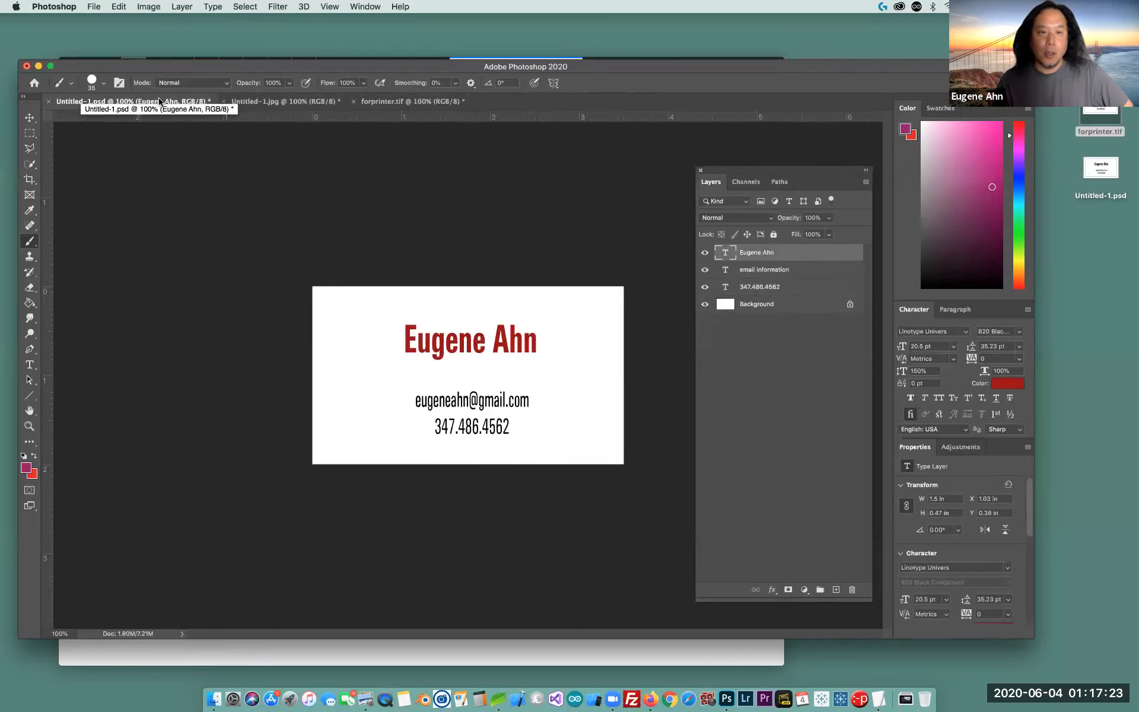
{"action": "left_click", "coordinate": [301, 101]}
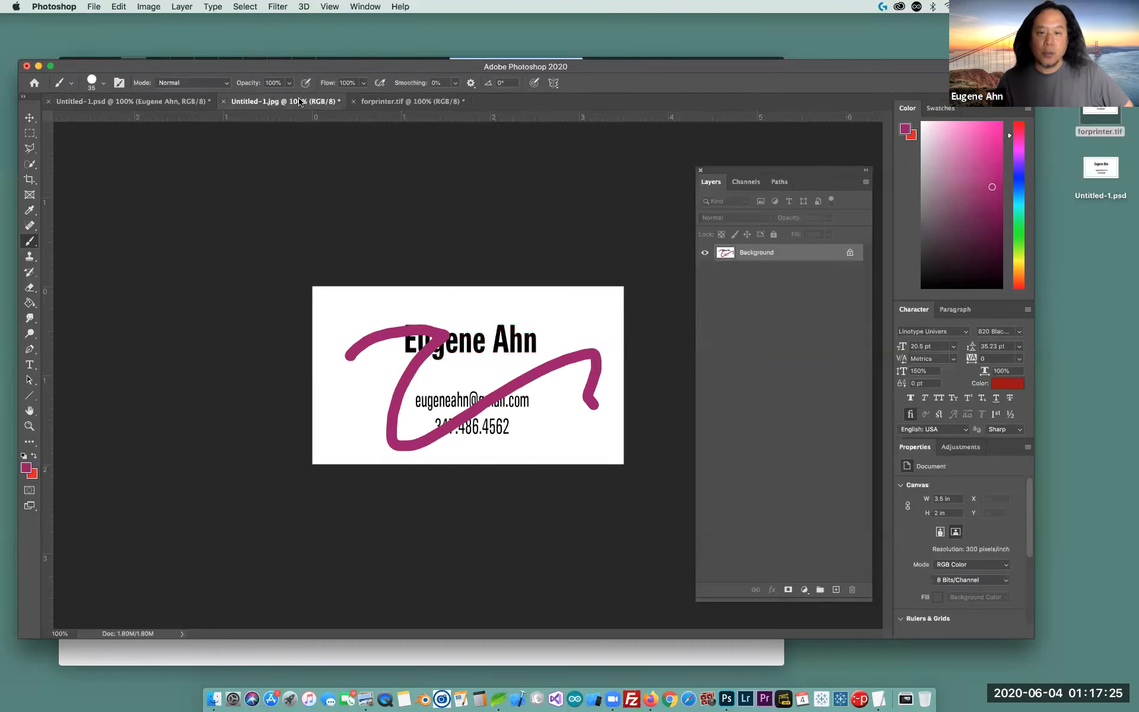
{"action": "left_click", "coordinate": [418, 103]}
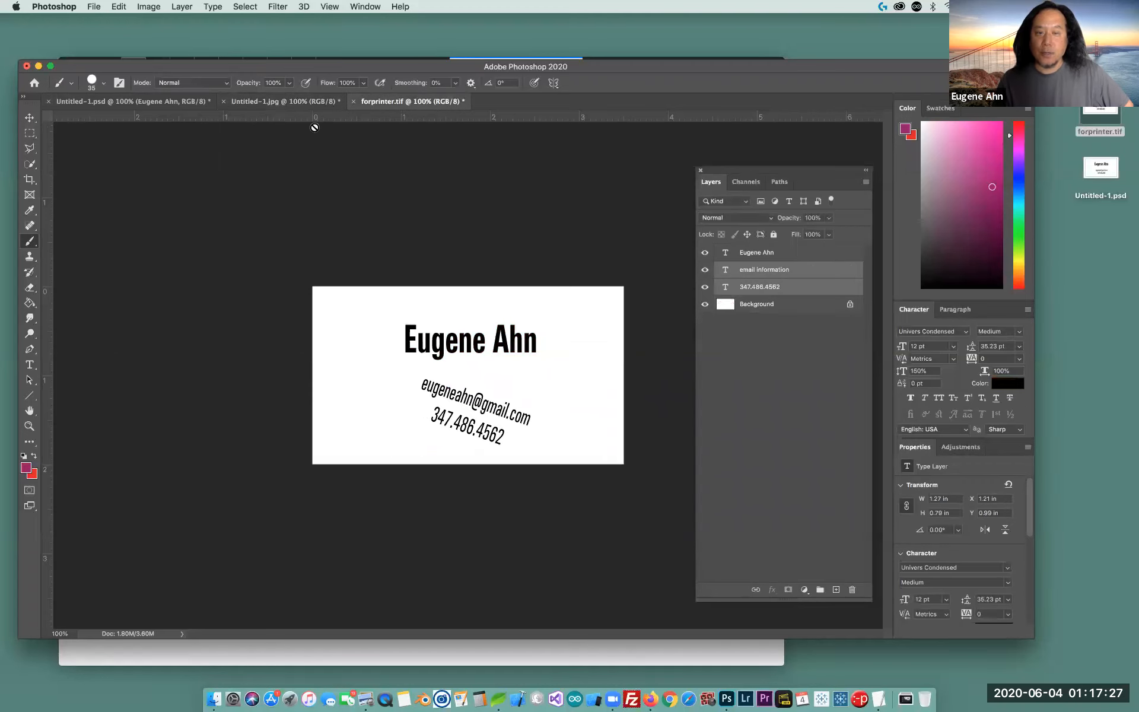
{"action": "left_click", "coordinate": [312, 102]}
{"action": "left_click", "coordinate": [168, 102]}
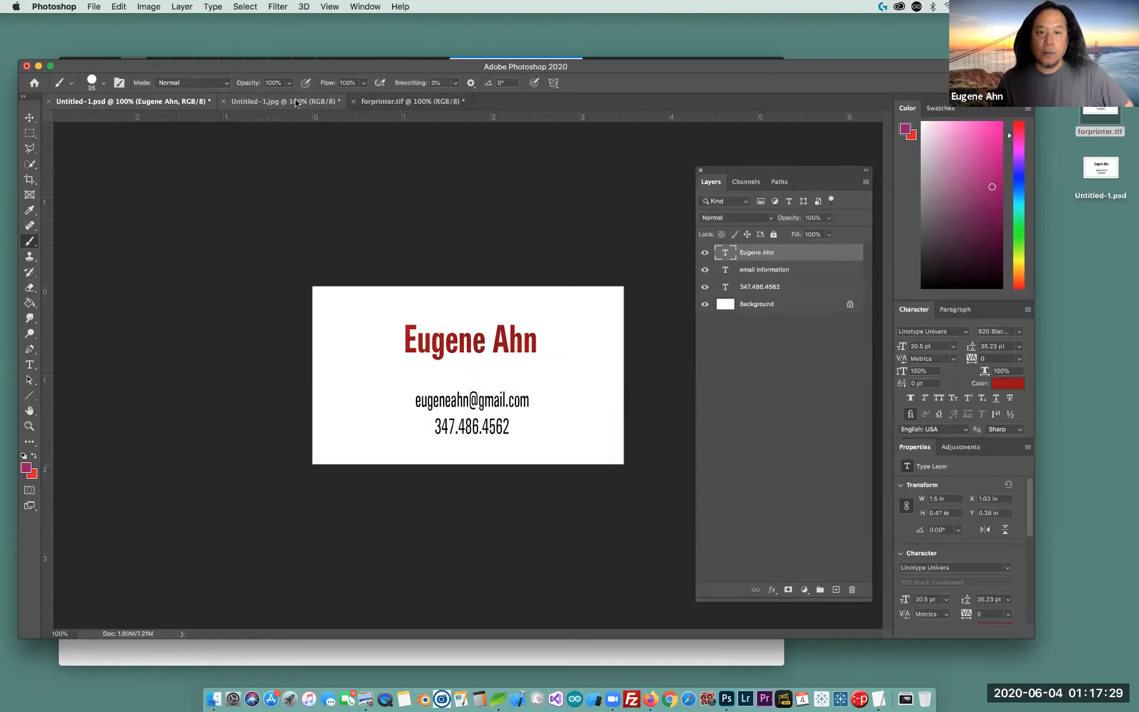
{"action": "left_click", "coordinate": [391, 102]}
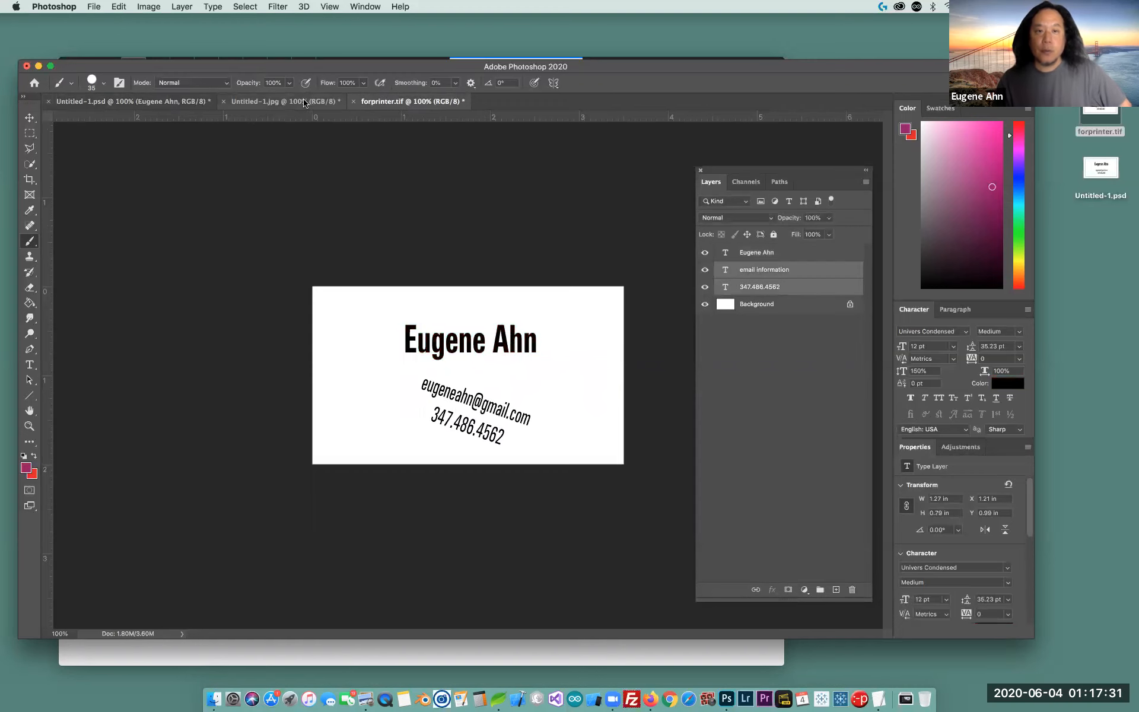
{"action": "left_click", "coordinate": [303, 103]}
{"action": "left_click", "coordinate": [145, 101]}
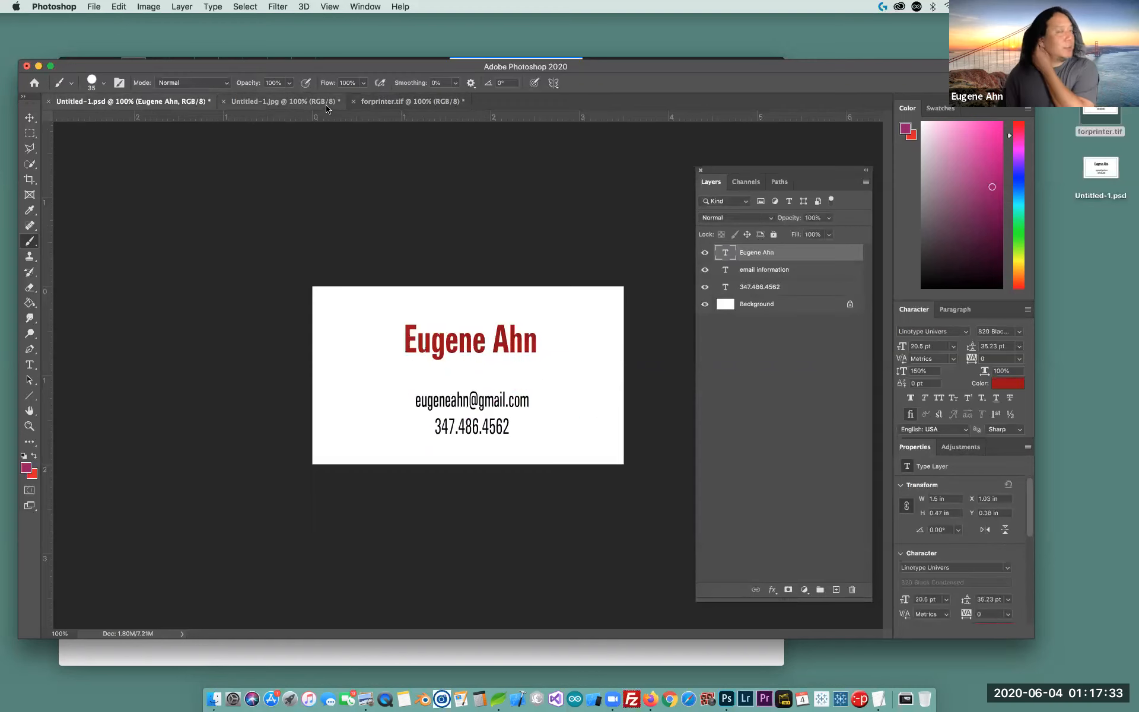